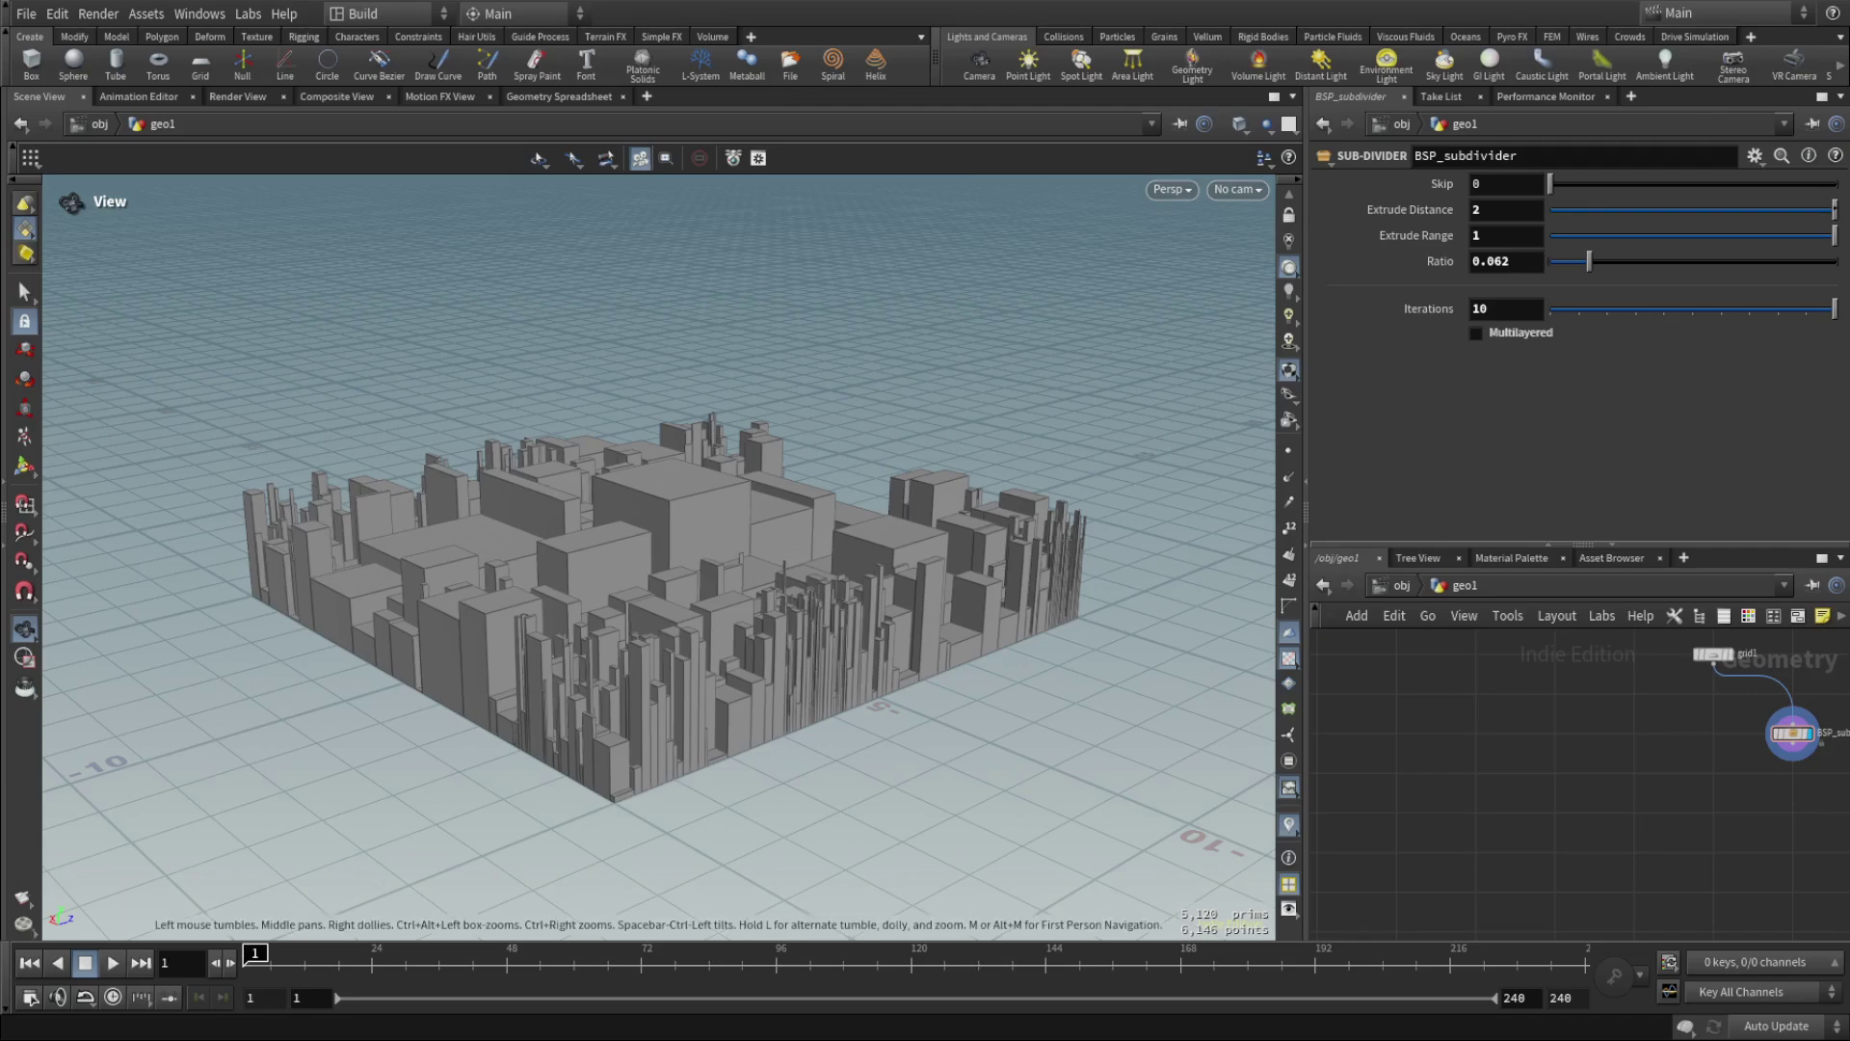
Orbit and zoom around the city-block model and pan the network to show the subdivider nodes.
left_click_drag(789, 550, 838, 605)
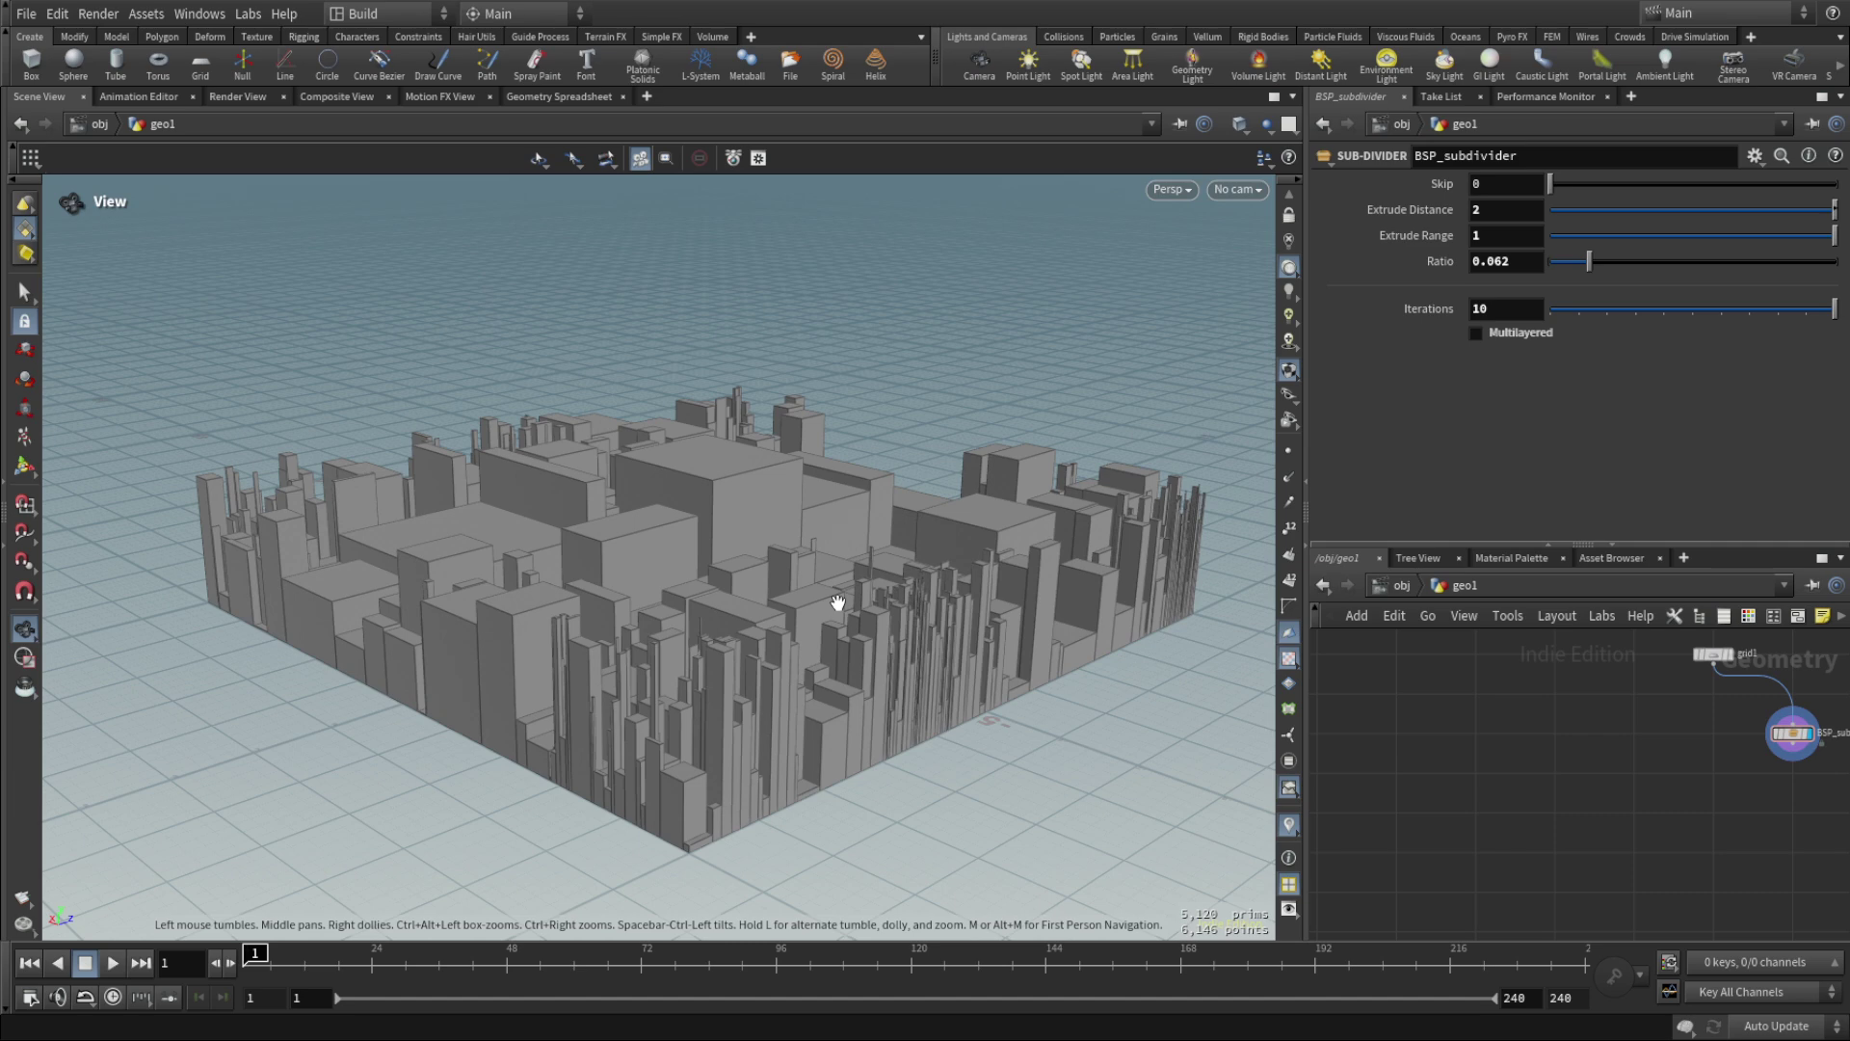
left_click_drag(838, 602, 930, 584)
middle_click_drag(1711, 763, 1615, 776)
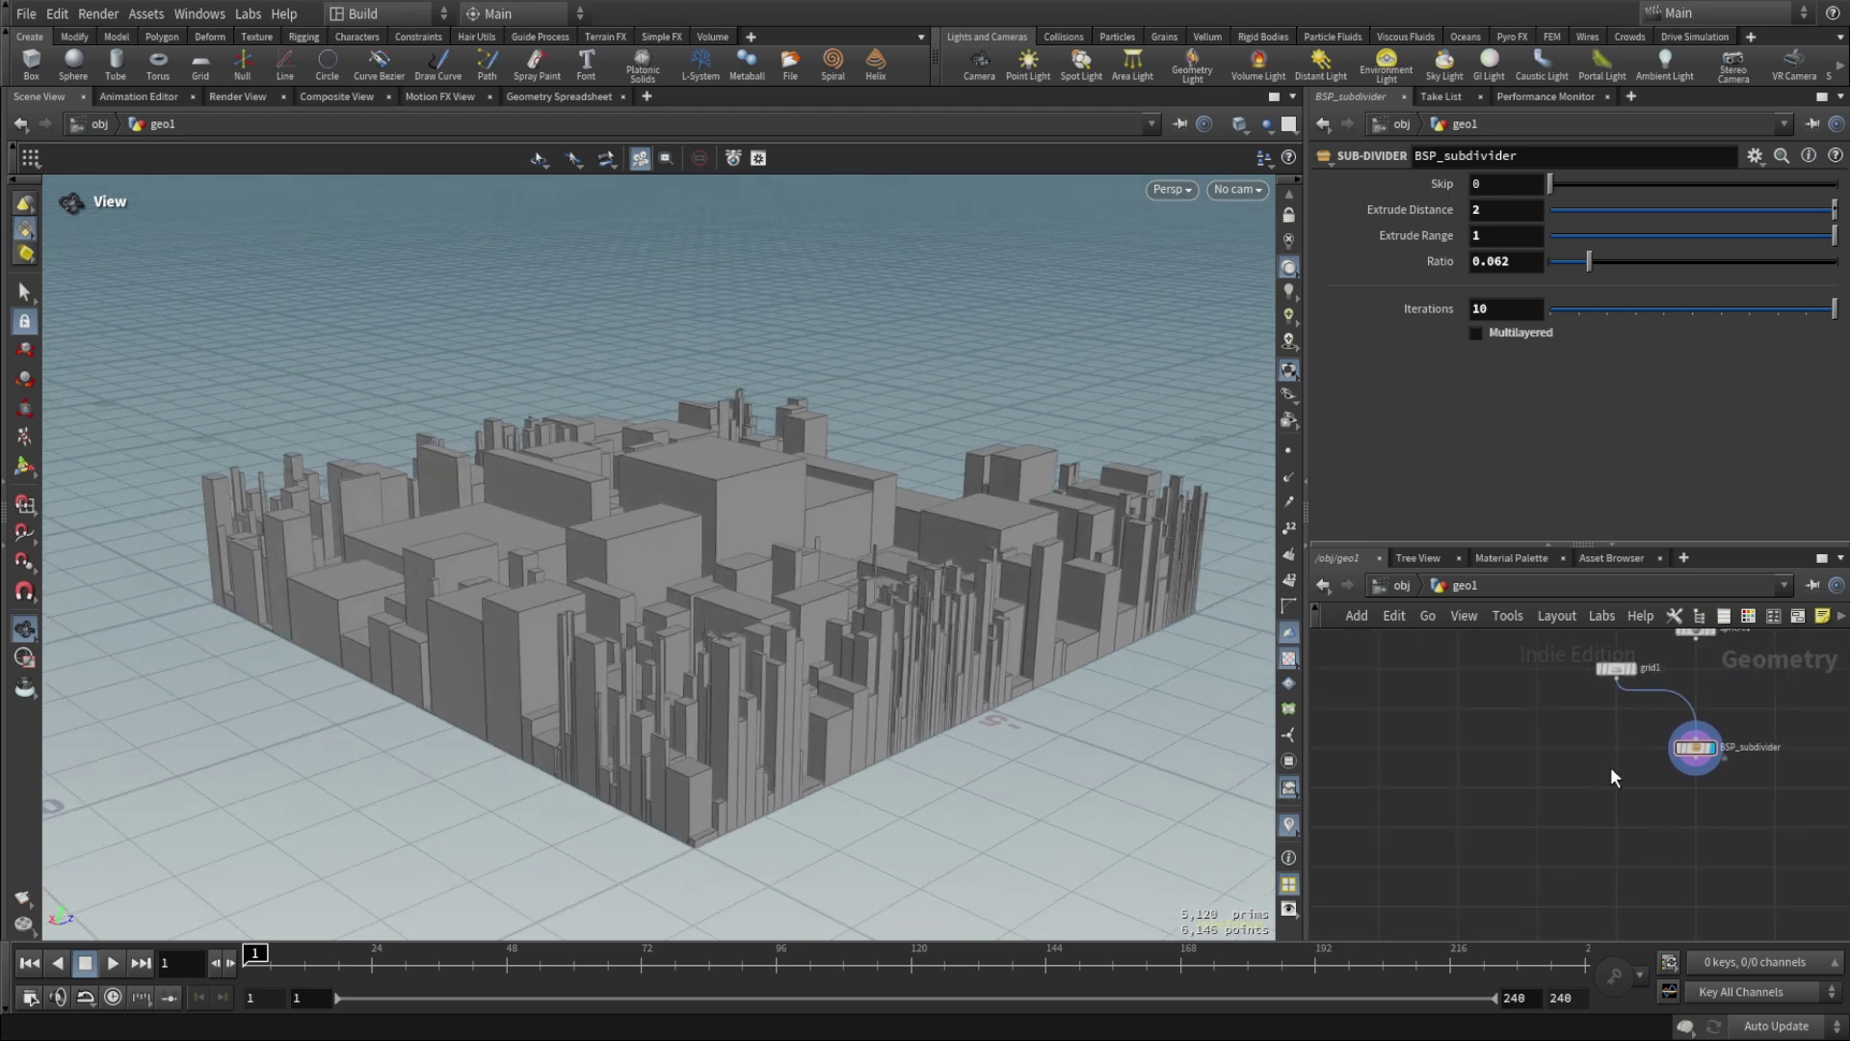
left_click_drag(894, 556, 933, 558)
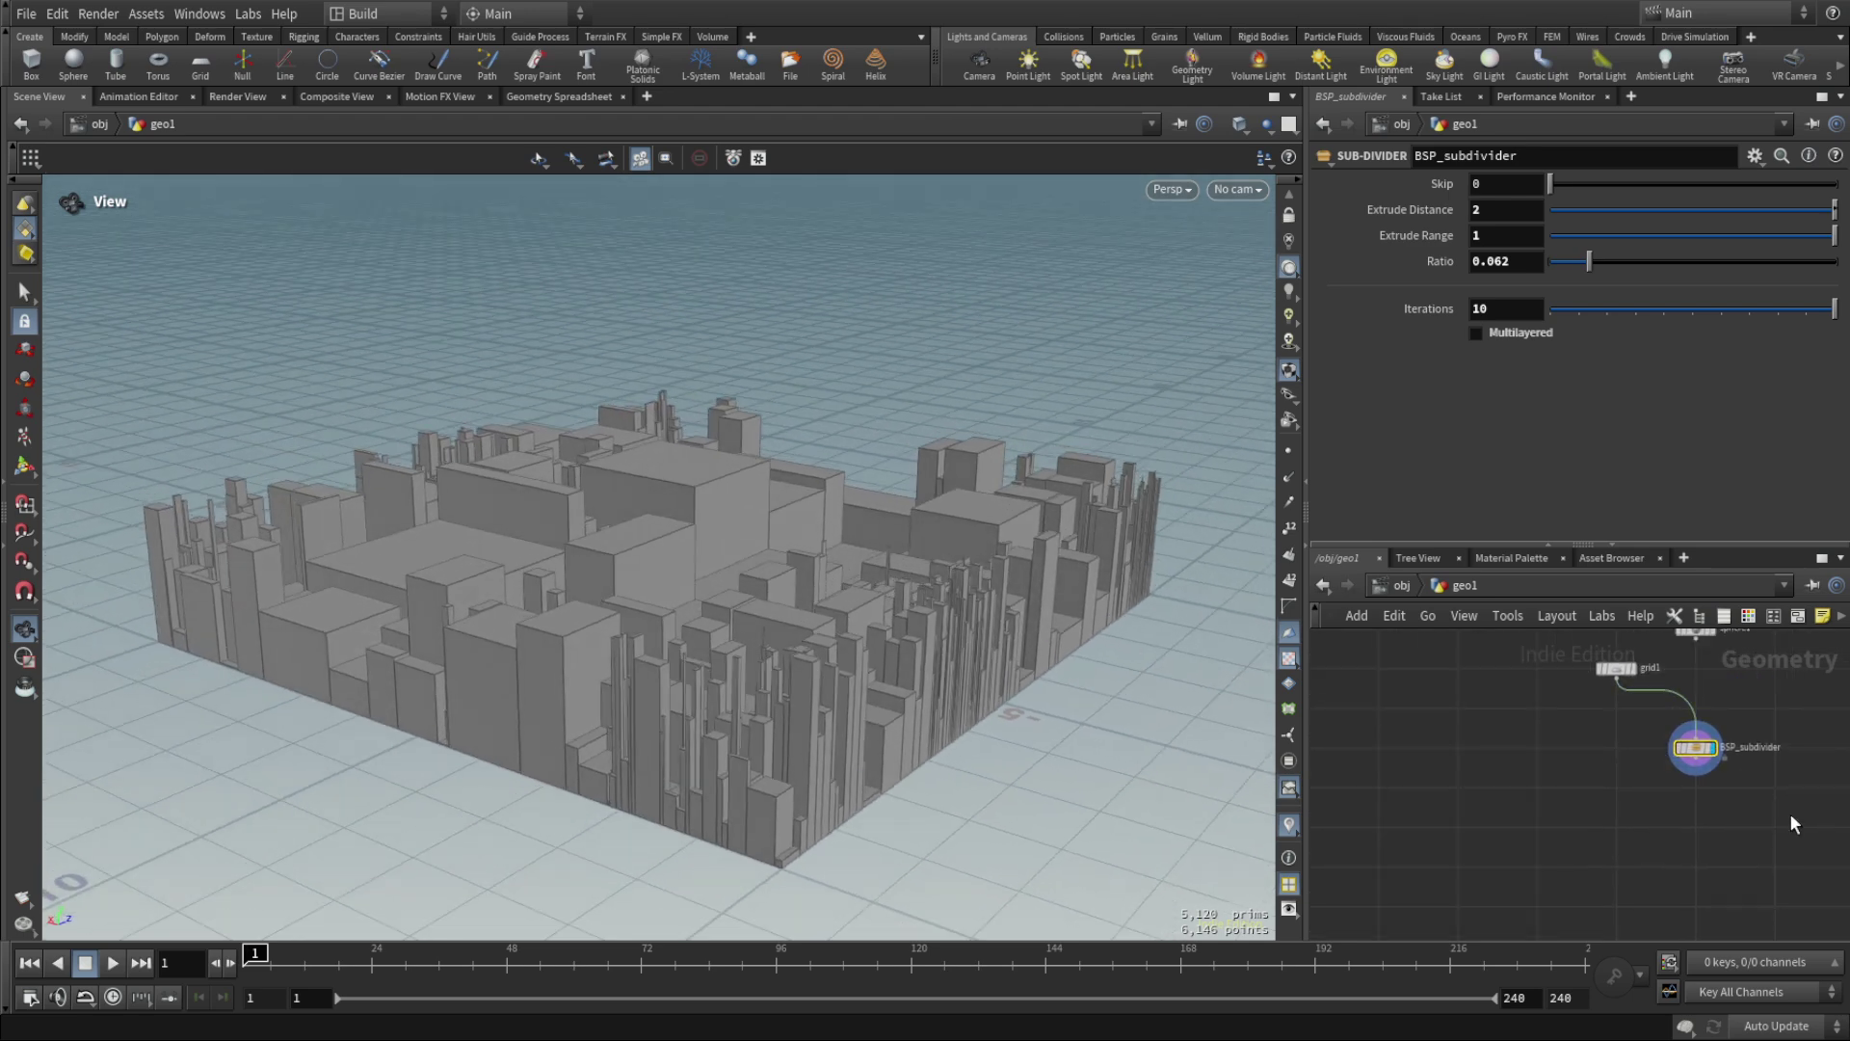
mouse_move(925, 591)
left_mouse_down()
mouse_move(884, 591)
mouse_move(925, 603)
left_mouse_up()
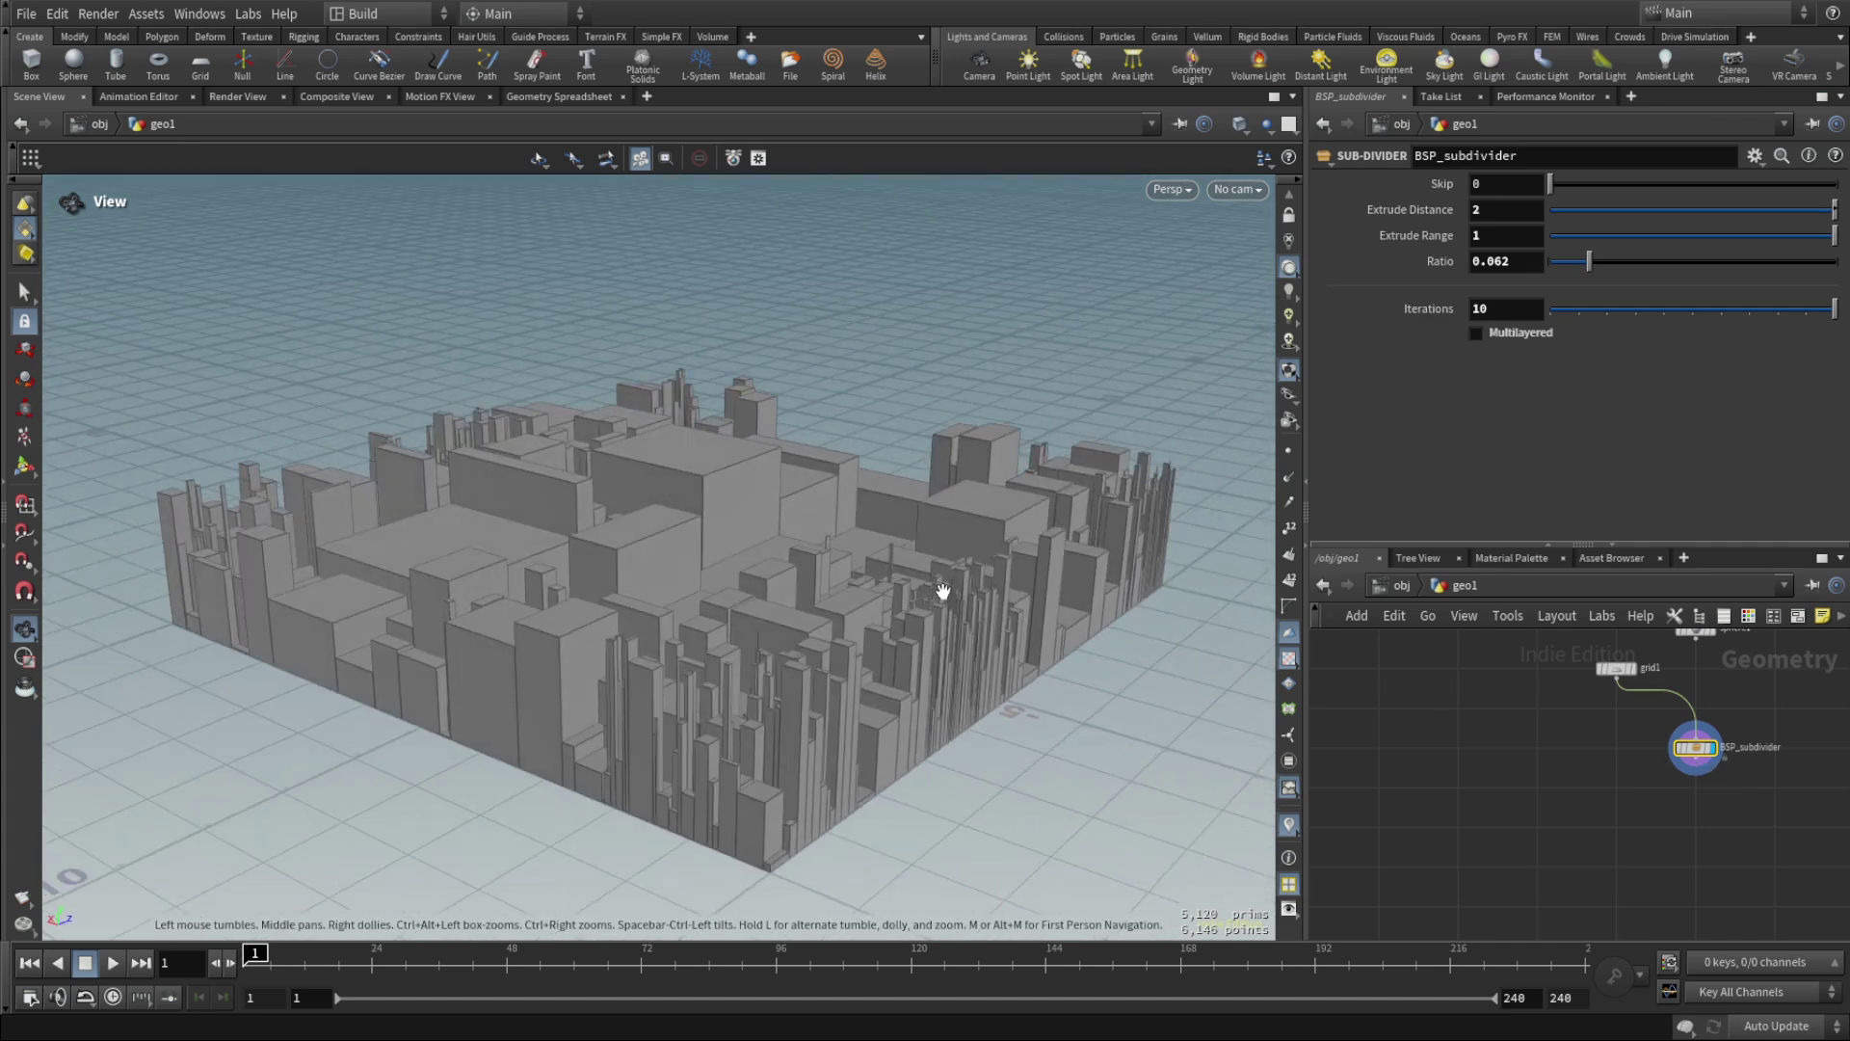
left_click_drag(943, 589, 930, 572)
scroll(930, 571, "up", 3)
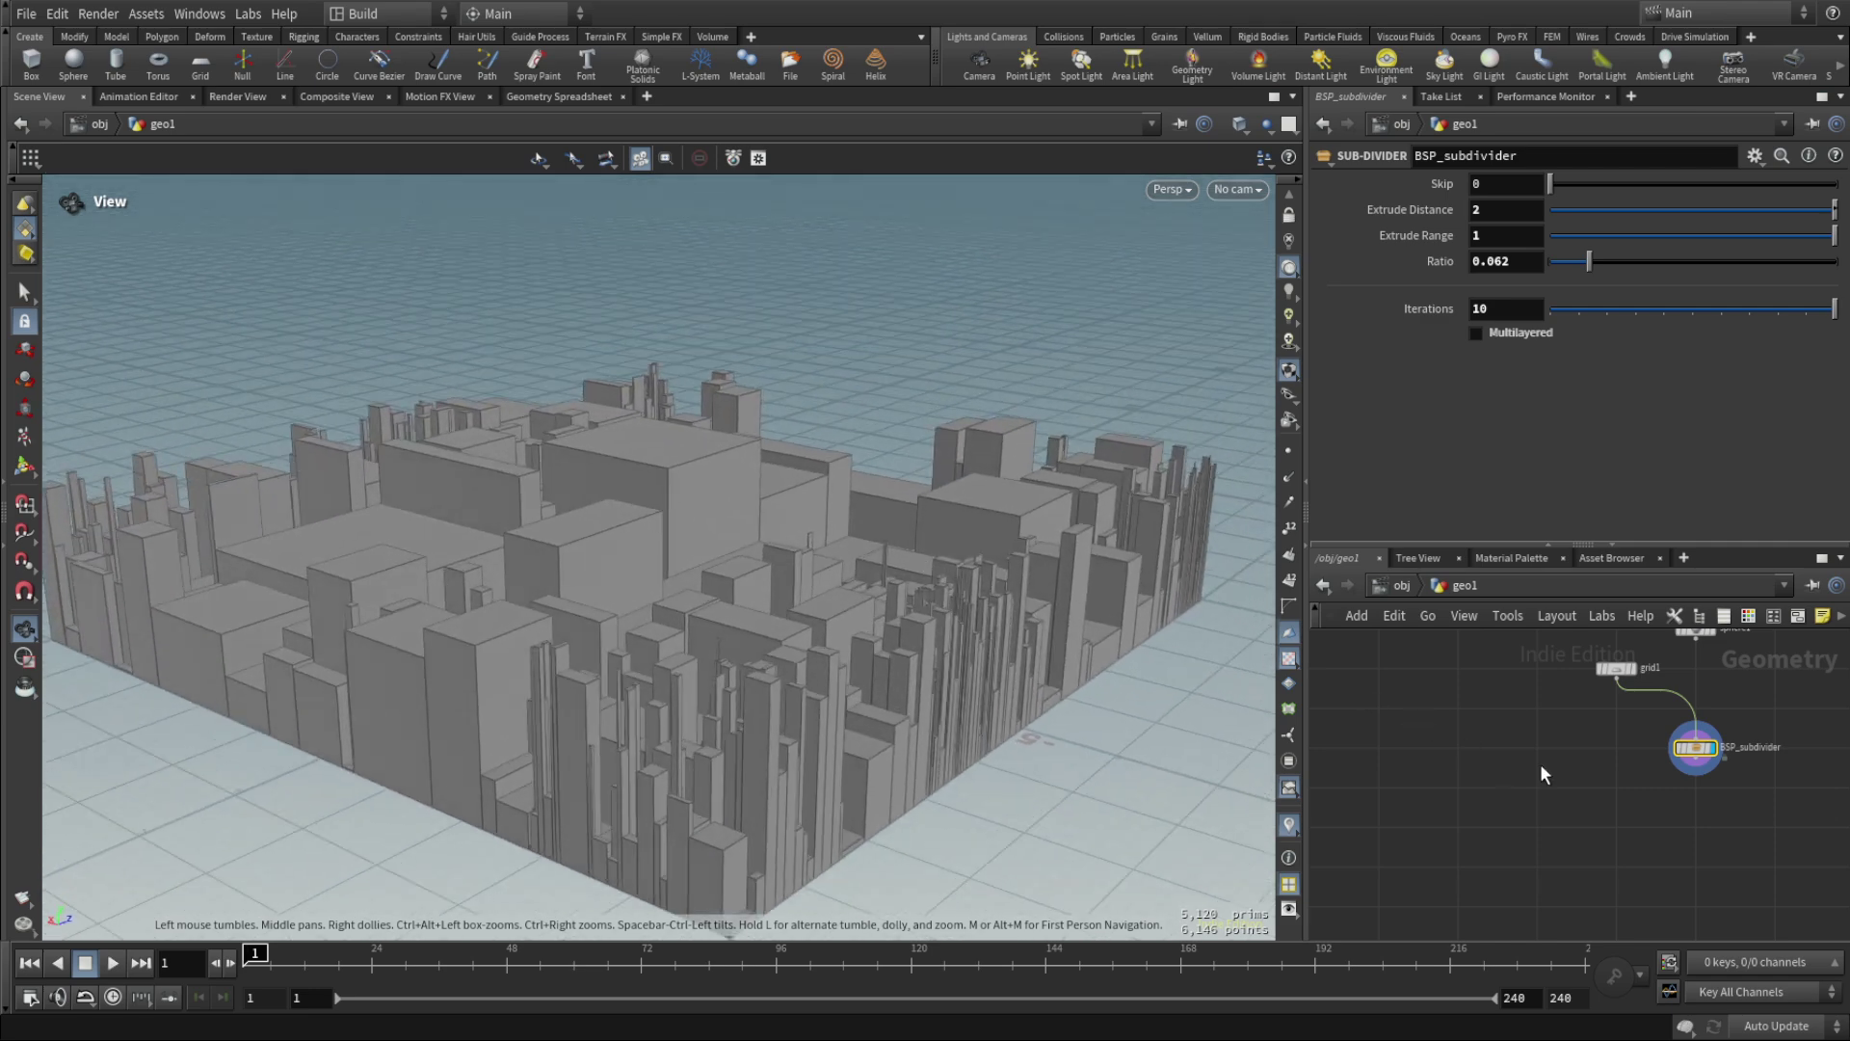
left_click_drag(888, 471, 813, 487)
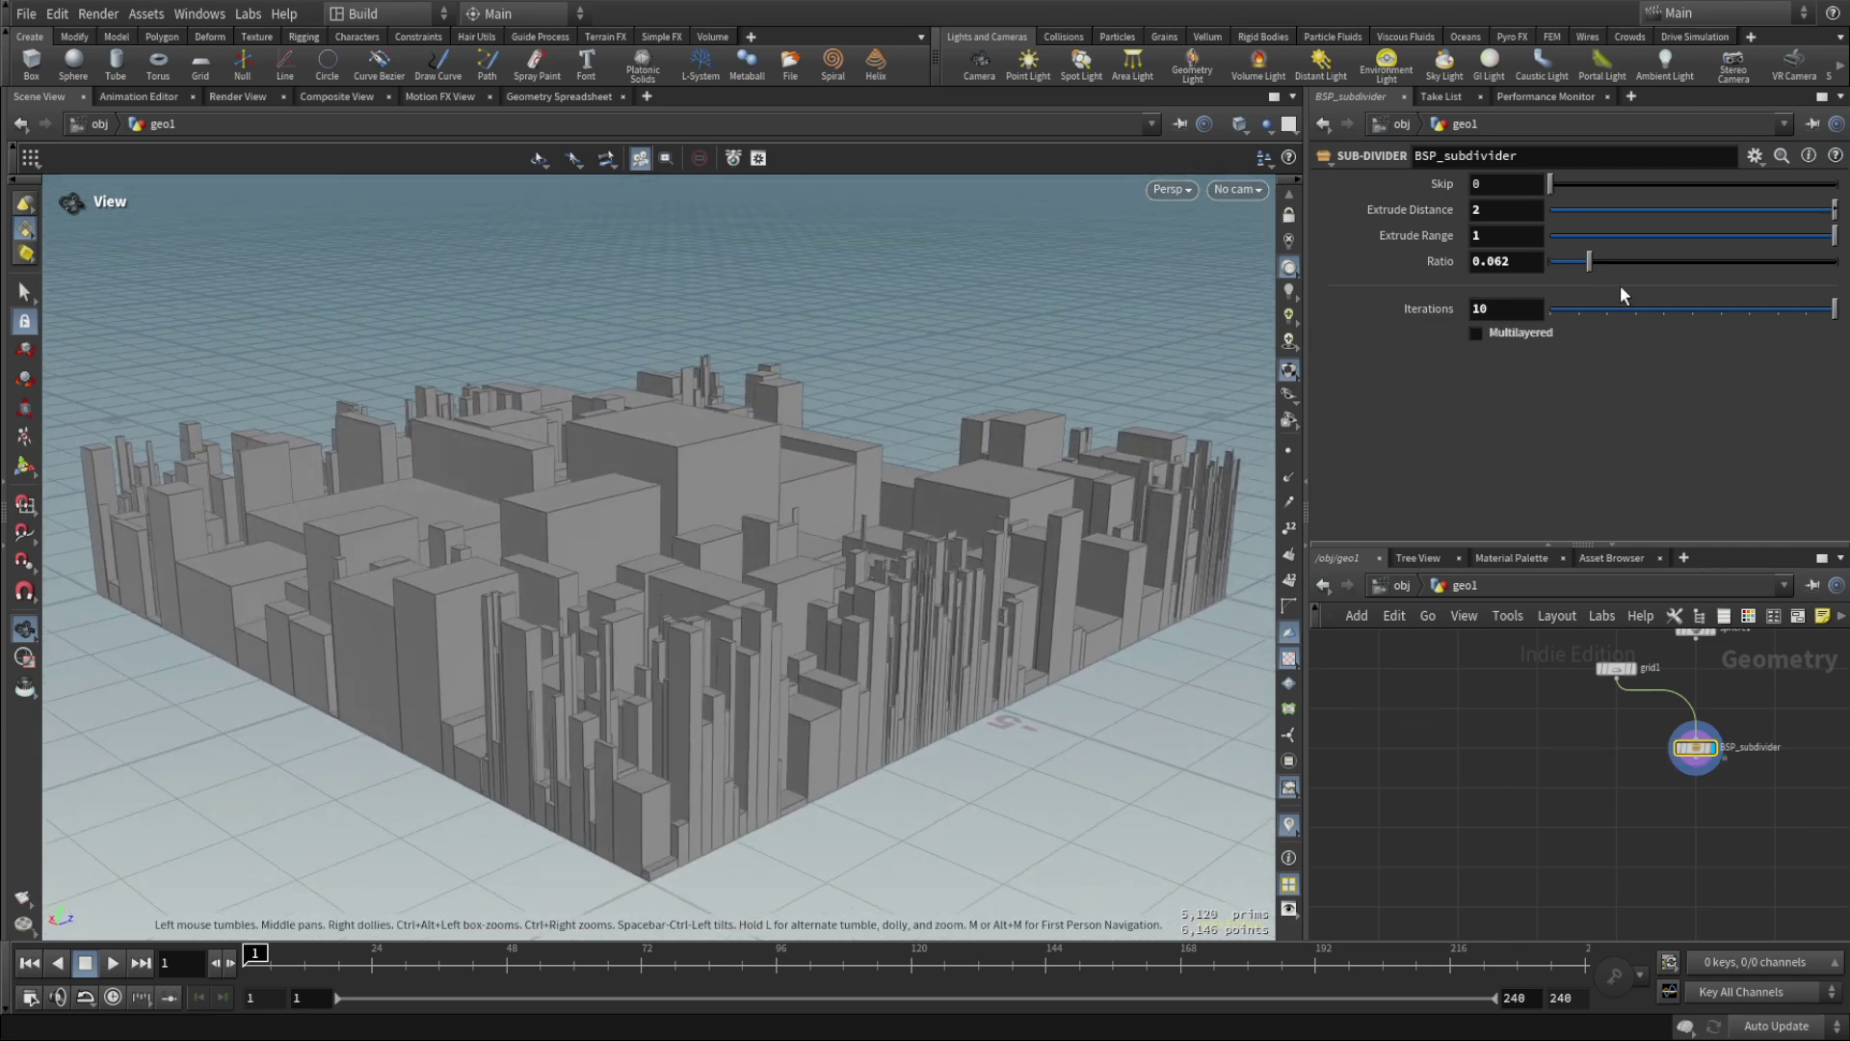
Raise the subdivider Ratio to 0.241 and turn on Multilayered stacking.
left_click_drag(1589, 260, 1771, 228)
left_click(1476, 332)
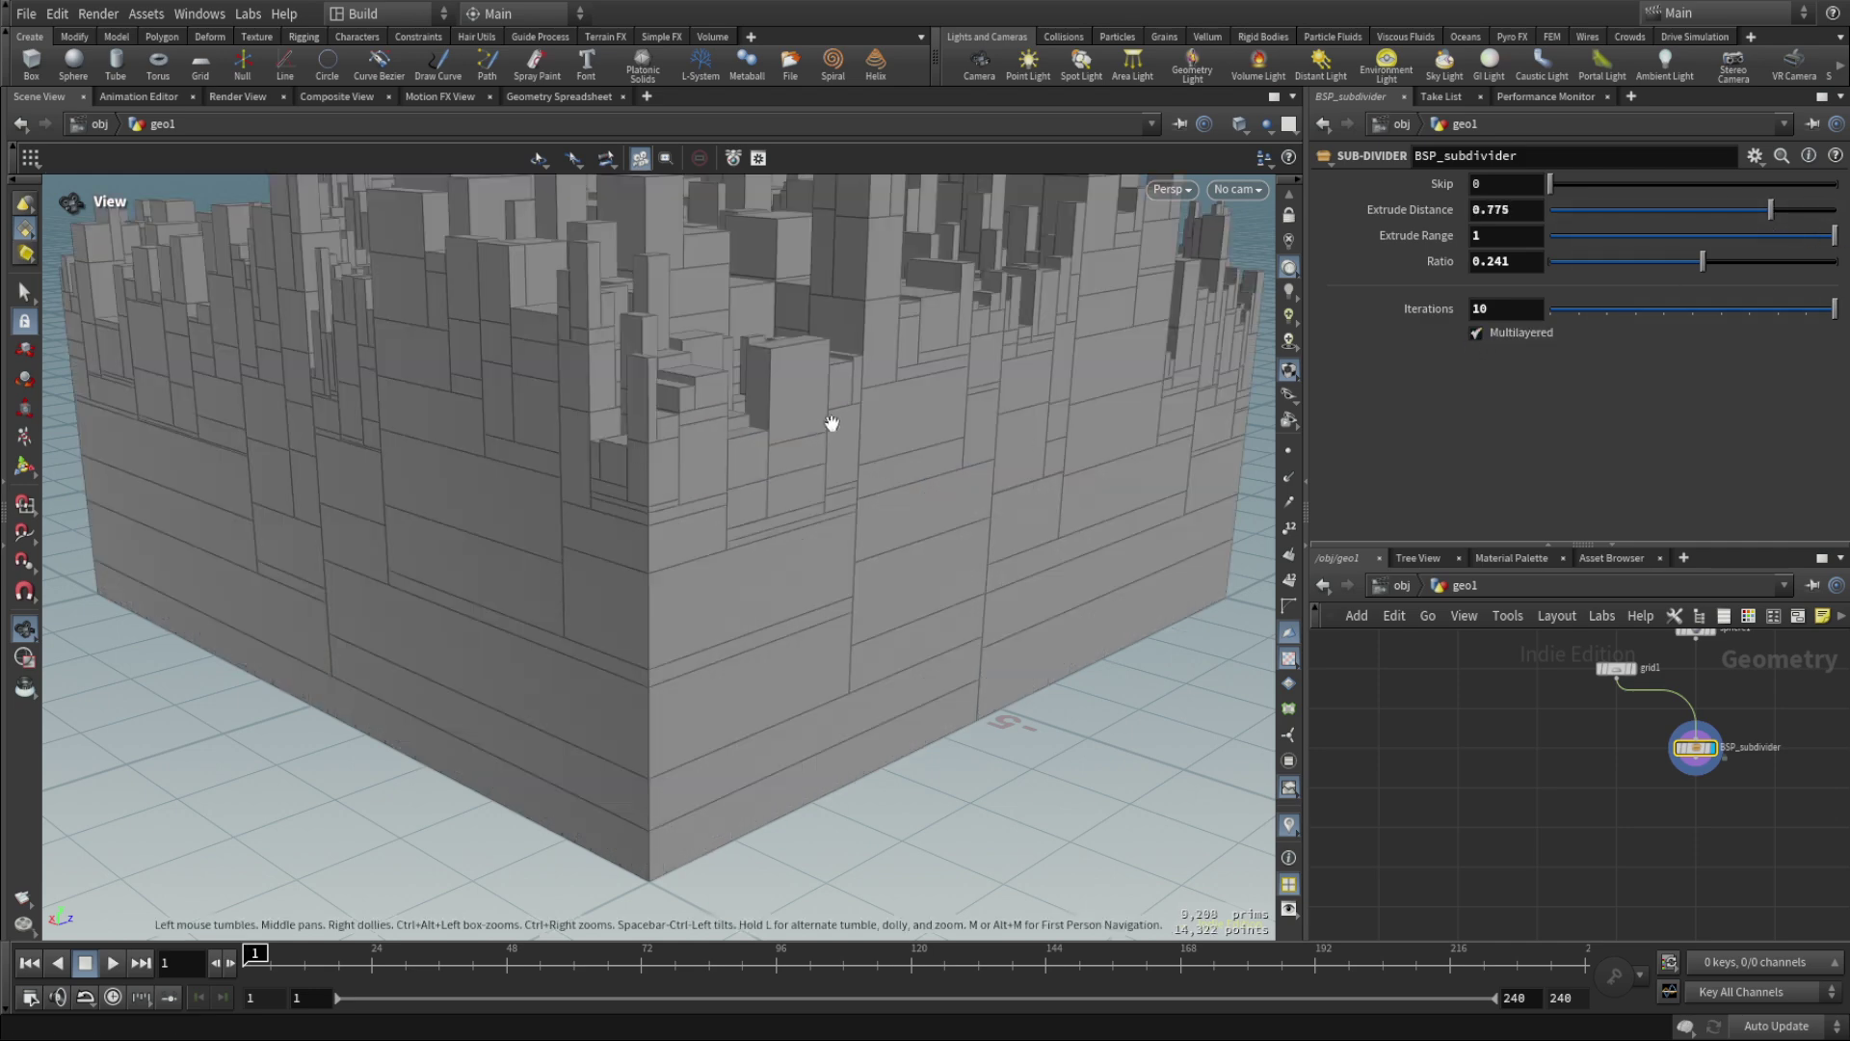
left_click_drag(888, 564, 1108, 462)
Try Extrude Distance 2 and then 5, framing each, and settle on 1.
double_click(1518, 202)
type("2")
key("Return")
key("f")
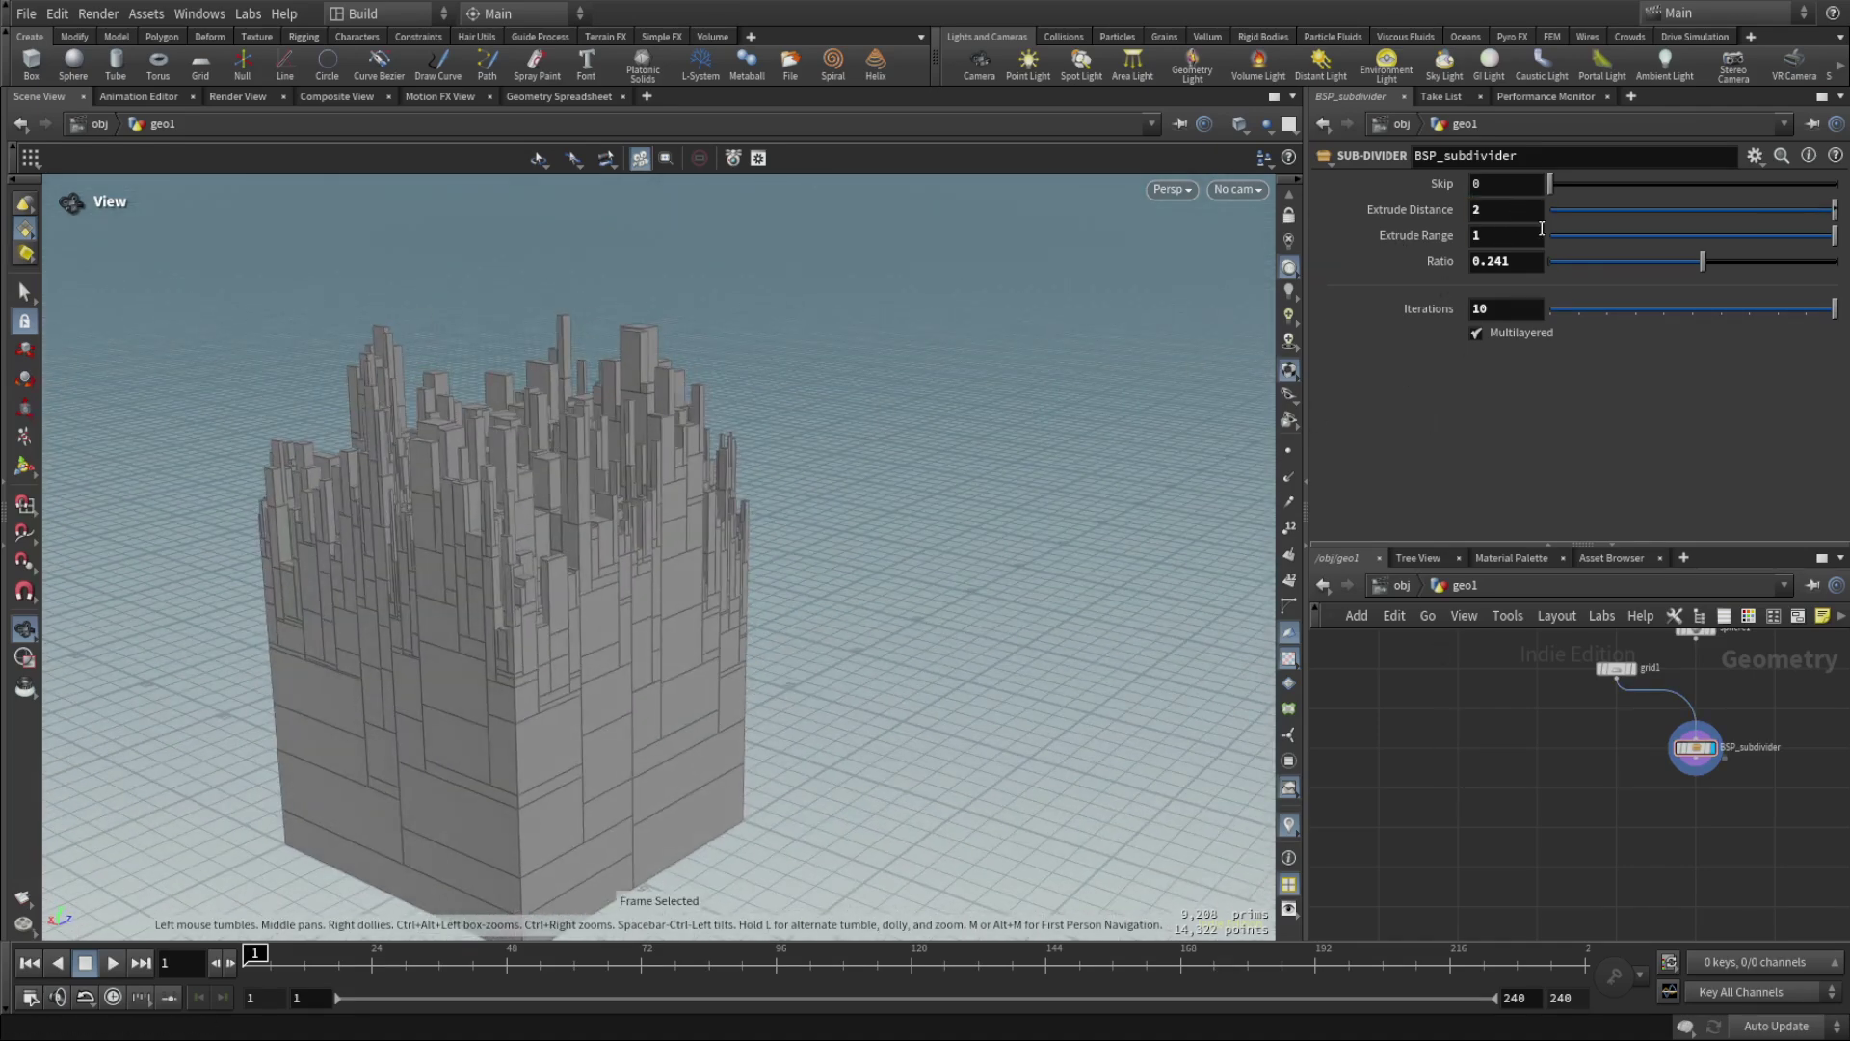
double_click(1505, 209)
type("5")
key("Return")
key("f")
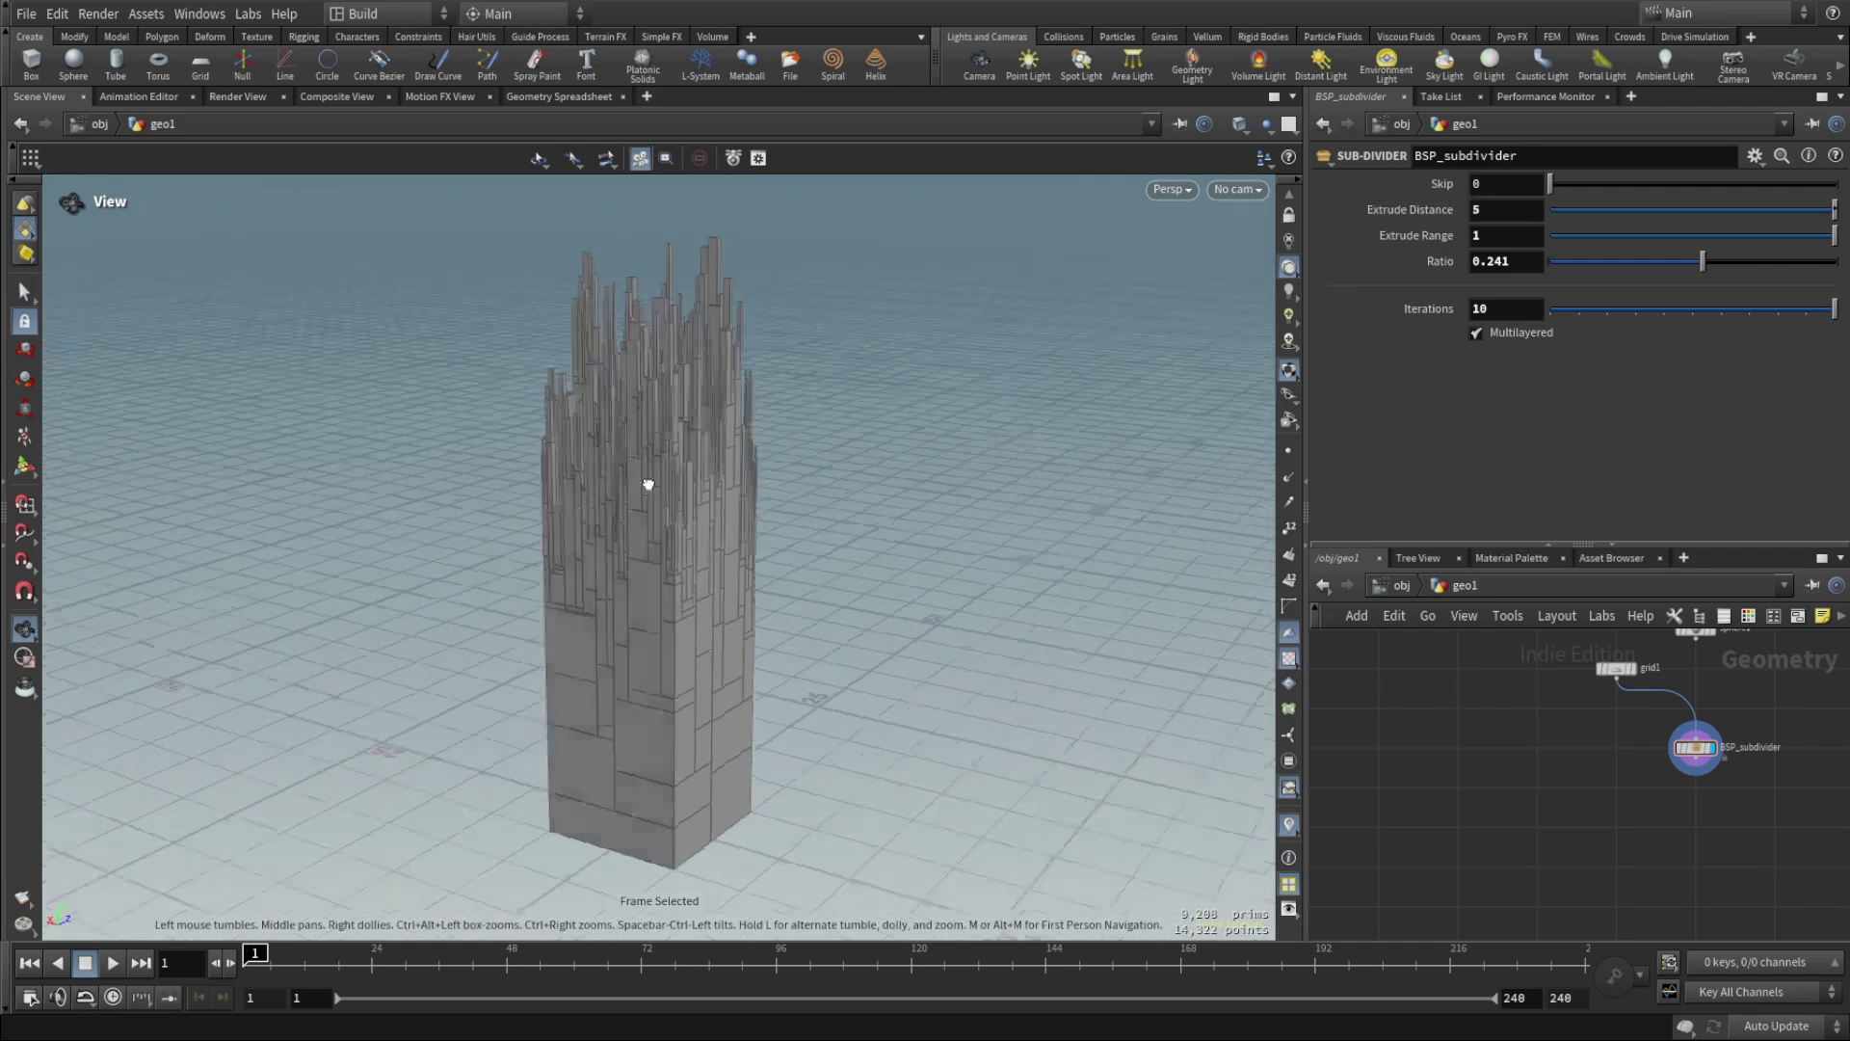
double_click(1506, 209)
type("1")
key("Return")
Turn off Multilayered and lower the subdivider Iterations to 3.
key("f")
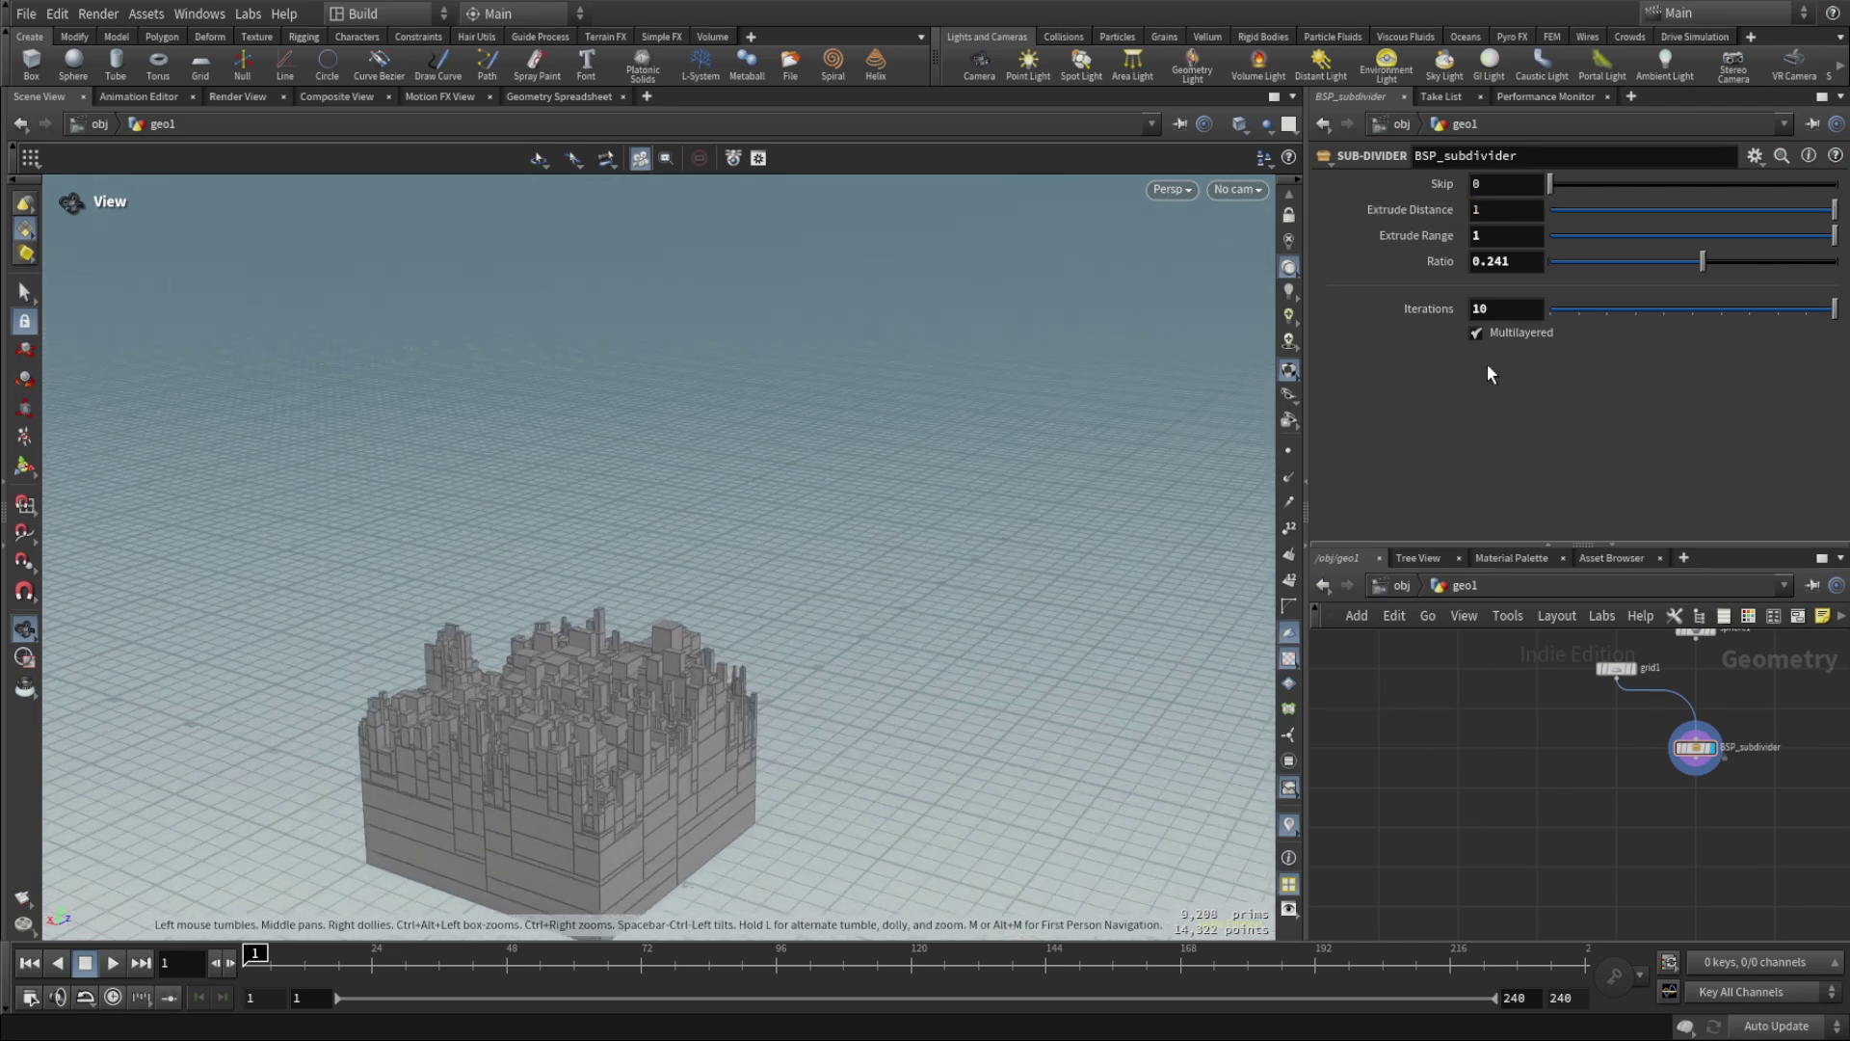
left_click(1476, 332)
left_click_drag(1640, 308, 1631, 309)
key("f")
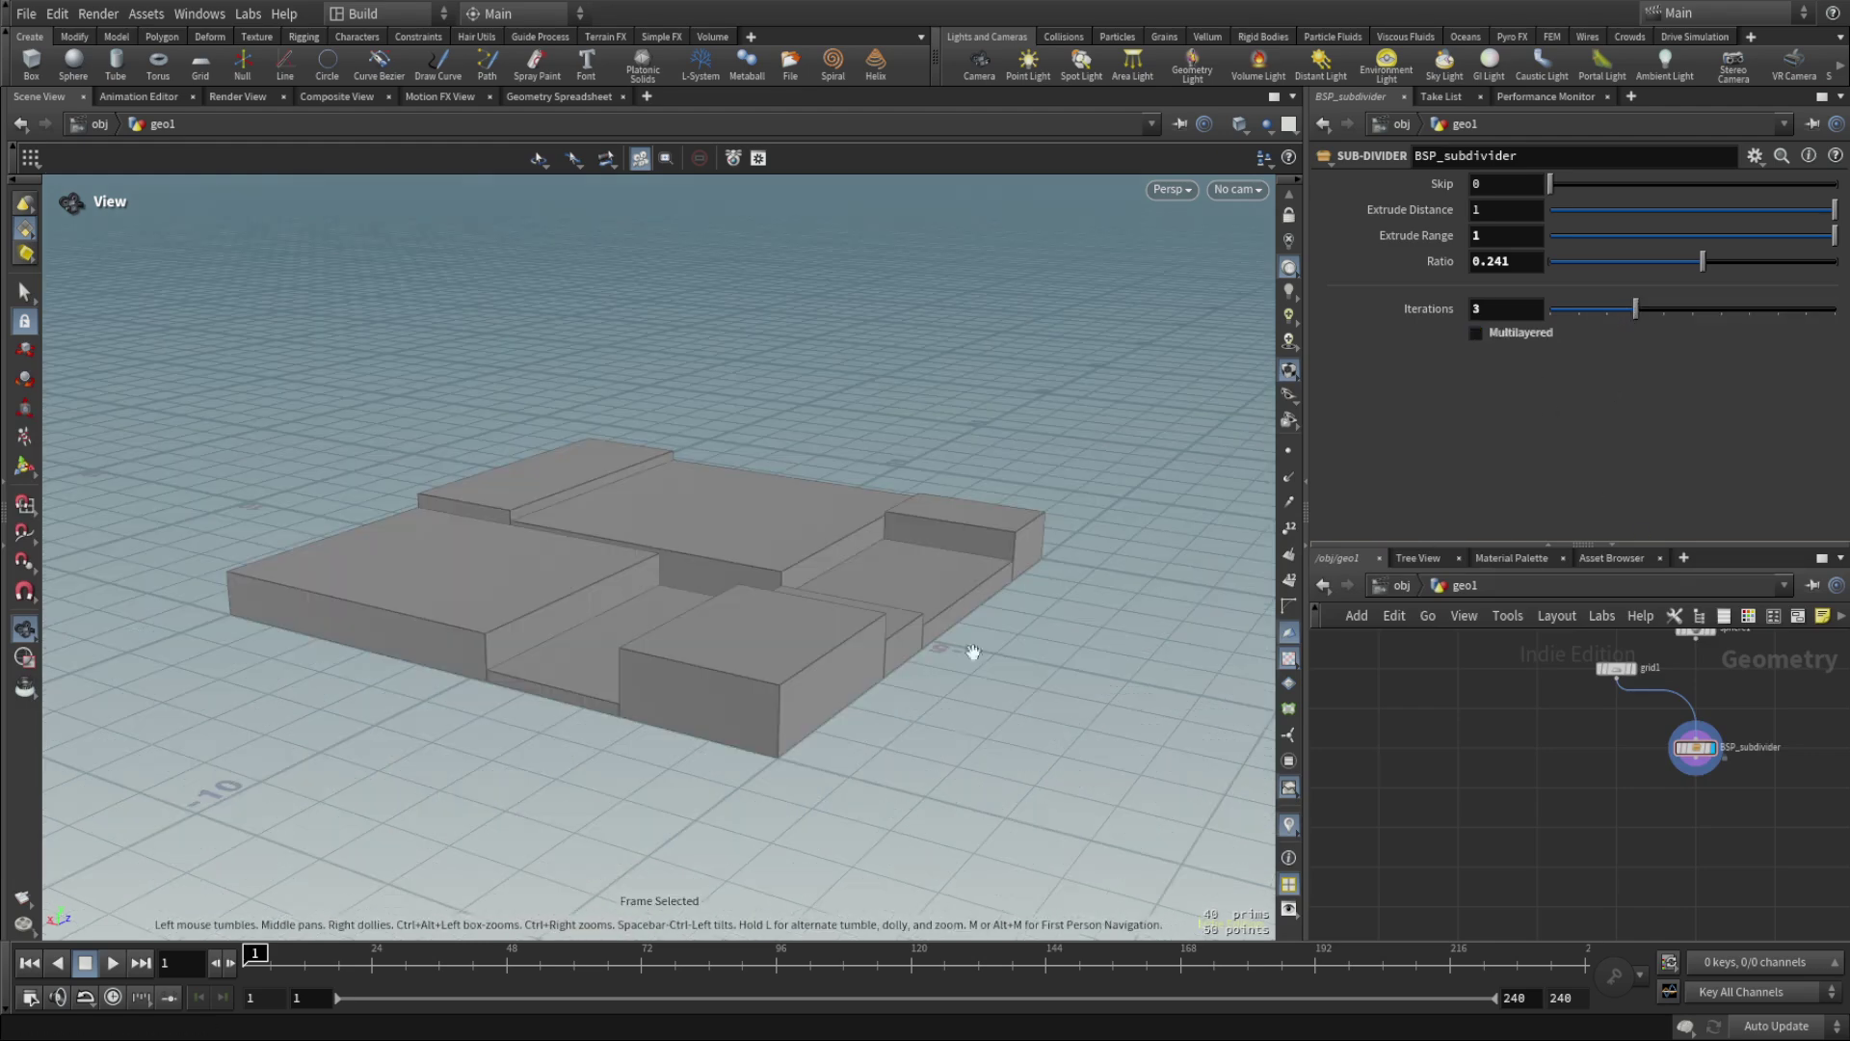
Feed sphere1 into the subdivider with Ratio 0.235 and Extrude Distance 0.25.
left_click(1696, 637)
left_click(1696, 725)
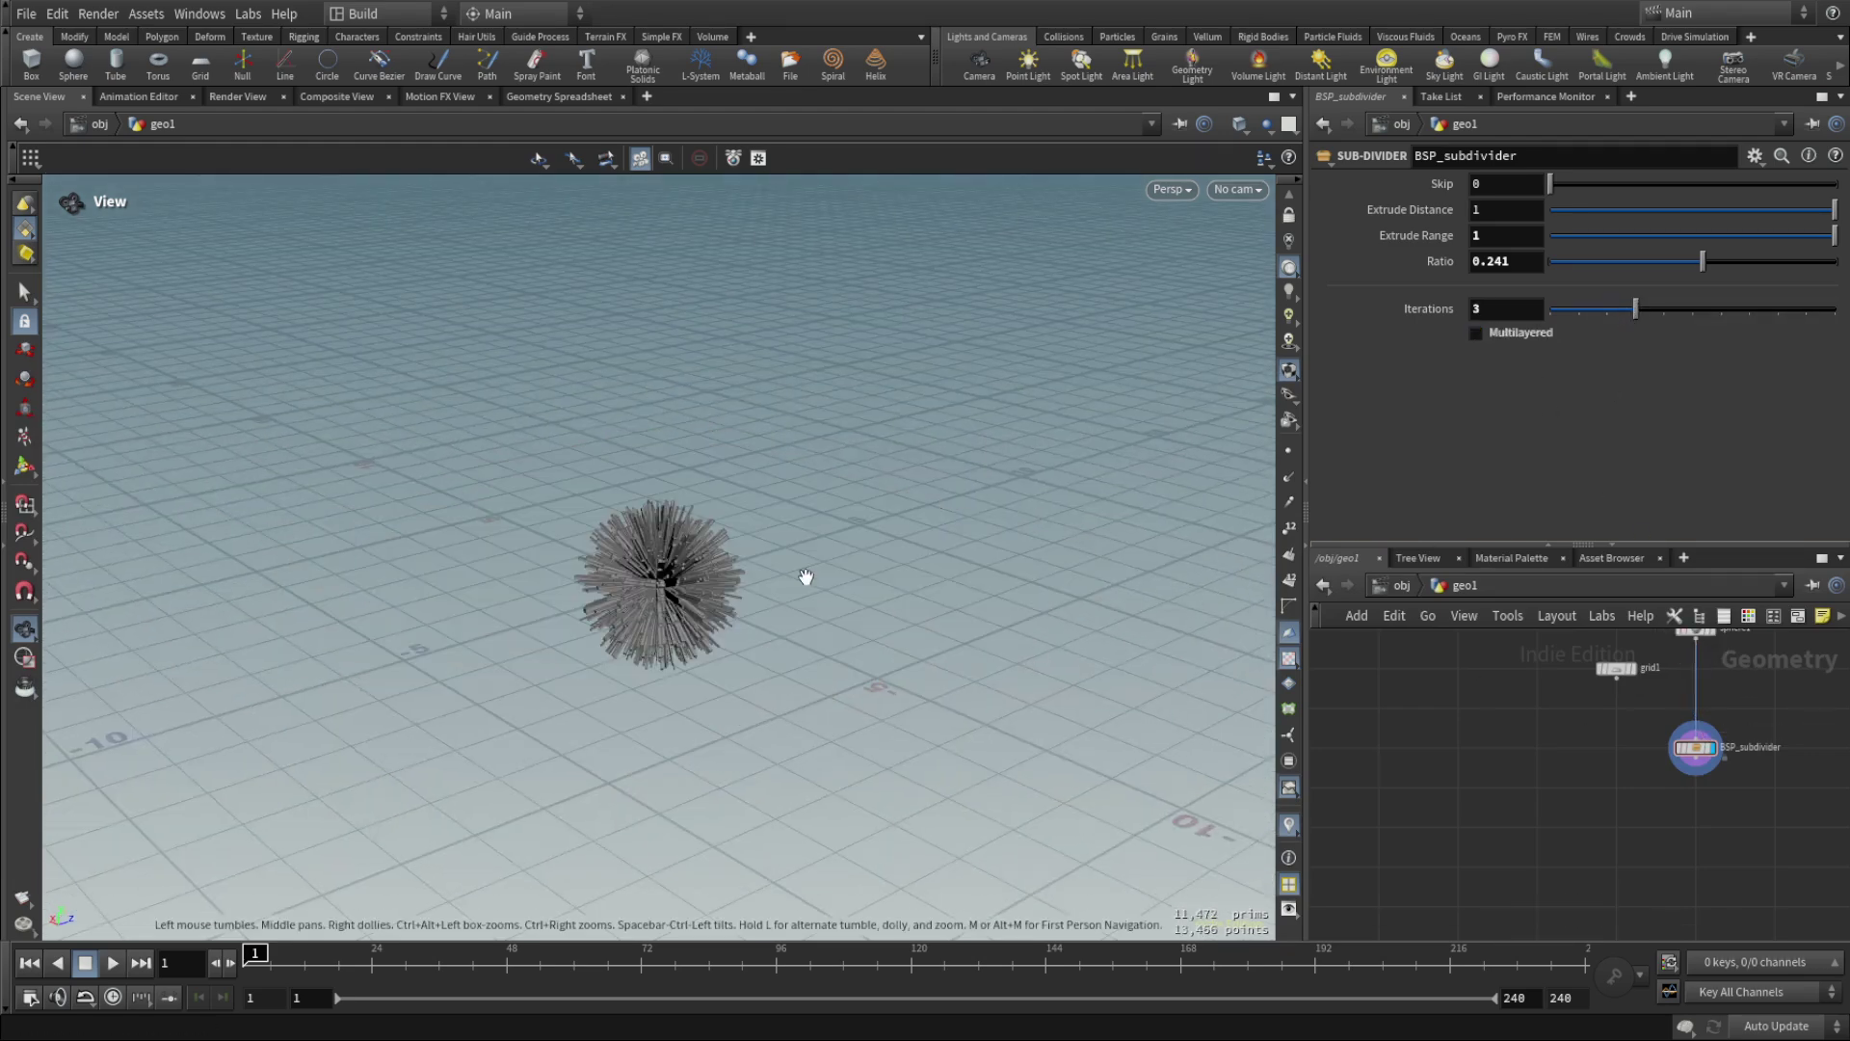
left_click_drag(1638, 209, 1592, 210)
key("f")
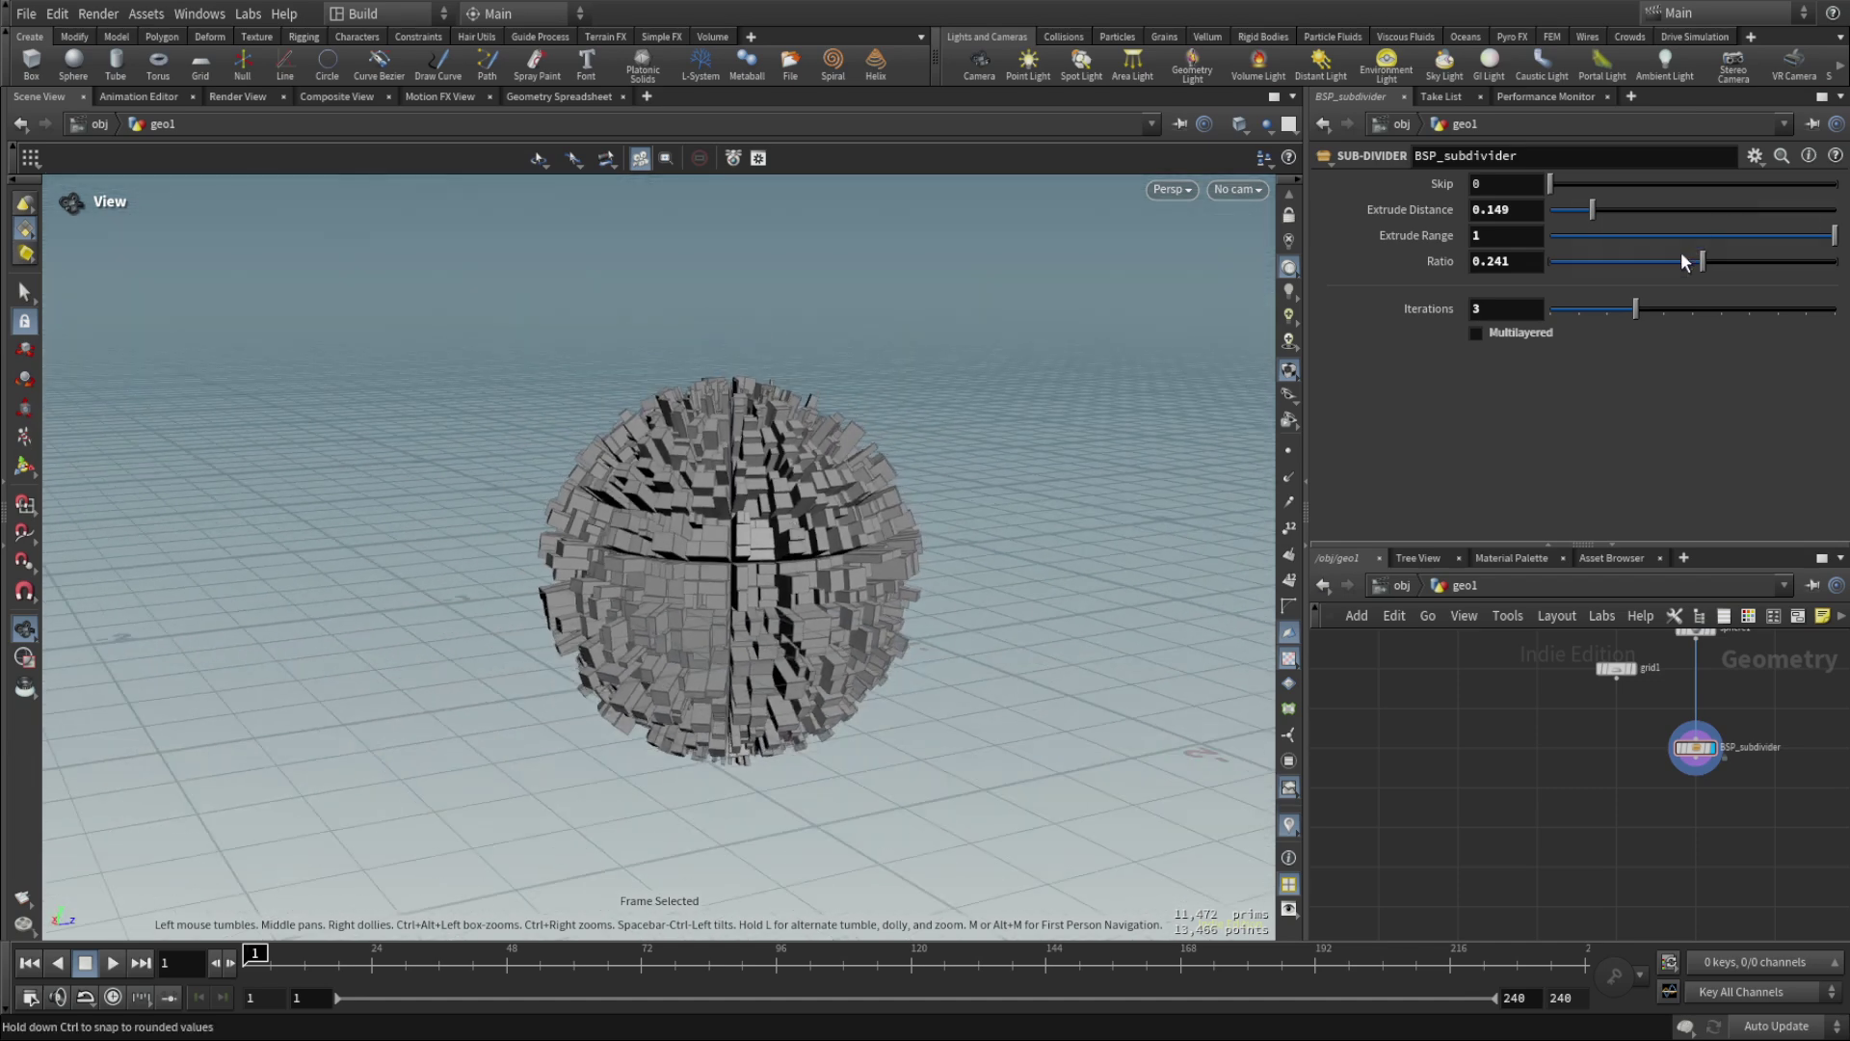
mouse_move(1701, 262)
left_mouse_down()
mouse_move(1629, 261)
mouse_move(1698, 291)
left_mouse_up()
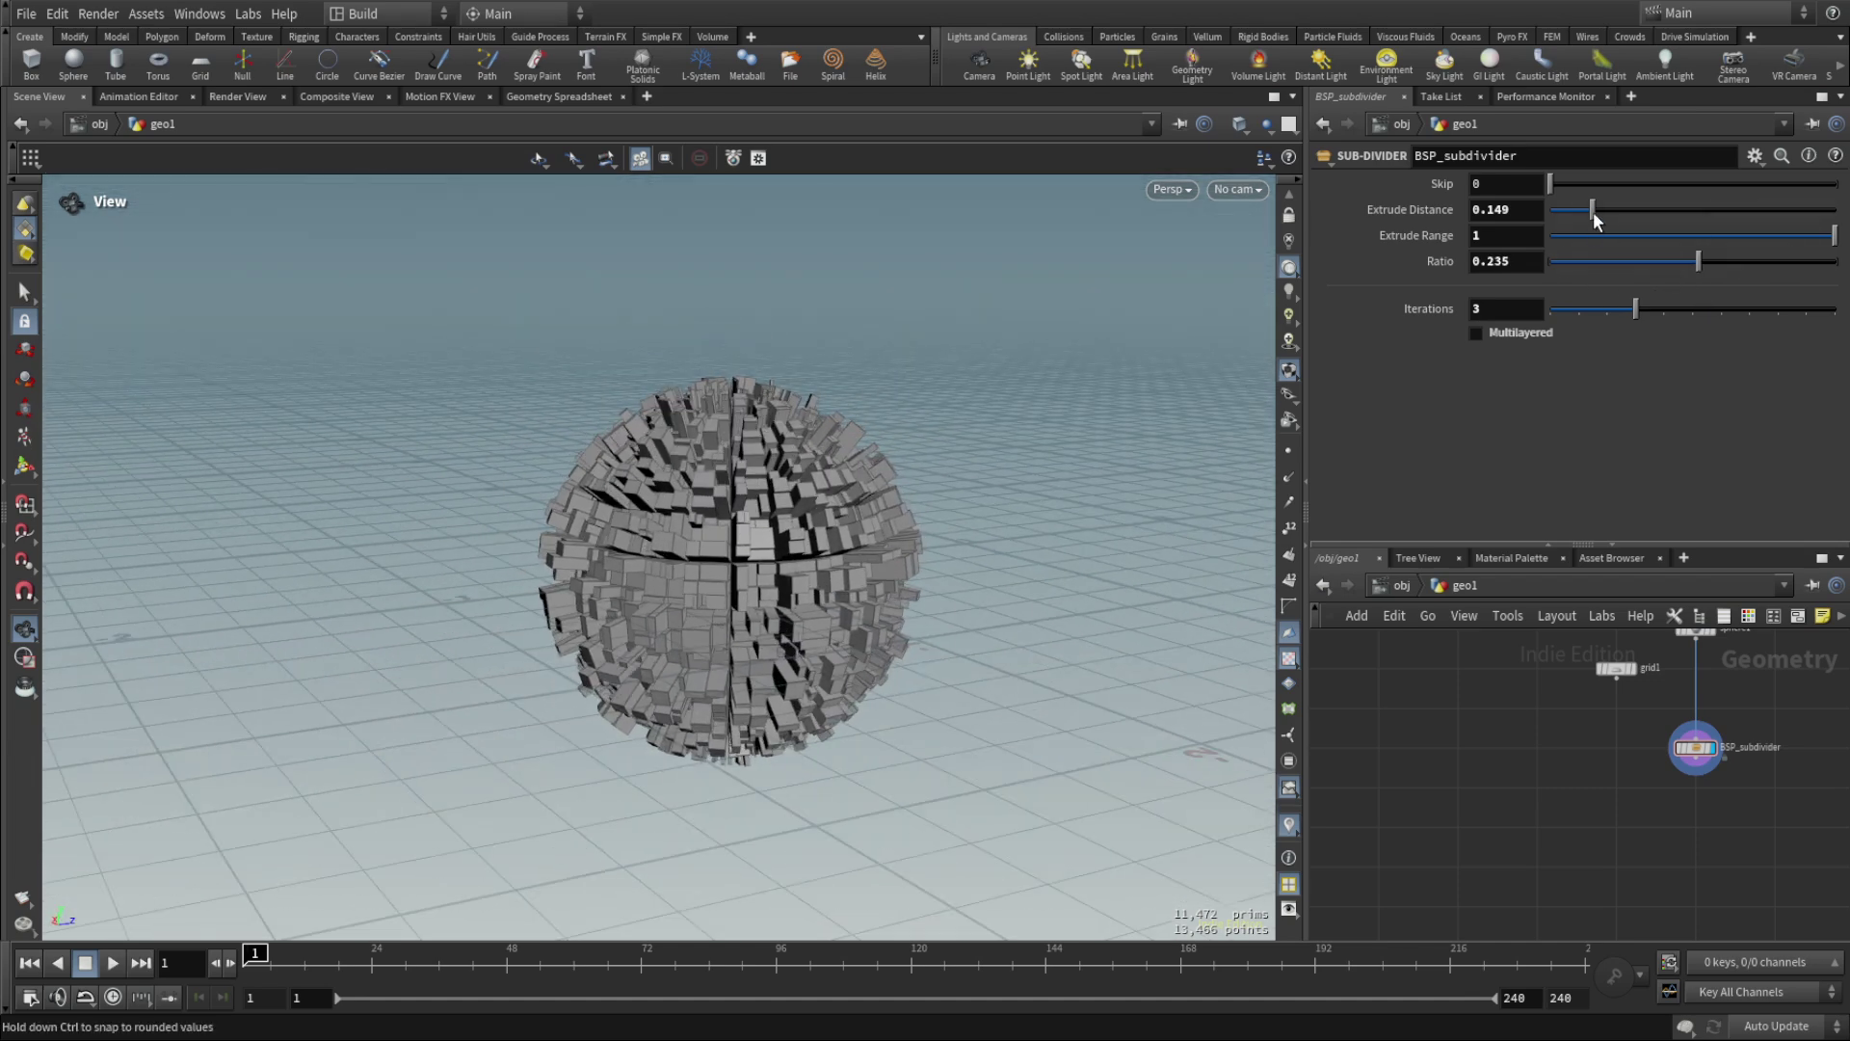
mouse_move(1594, 214)
left_mouse_down()
mouse_move(1686, 212)
mouse_move(1629, 216)
left_mouse_up()
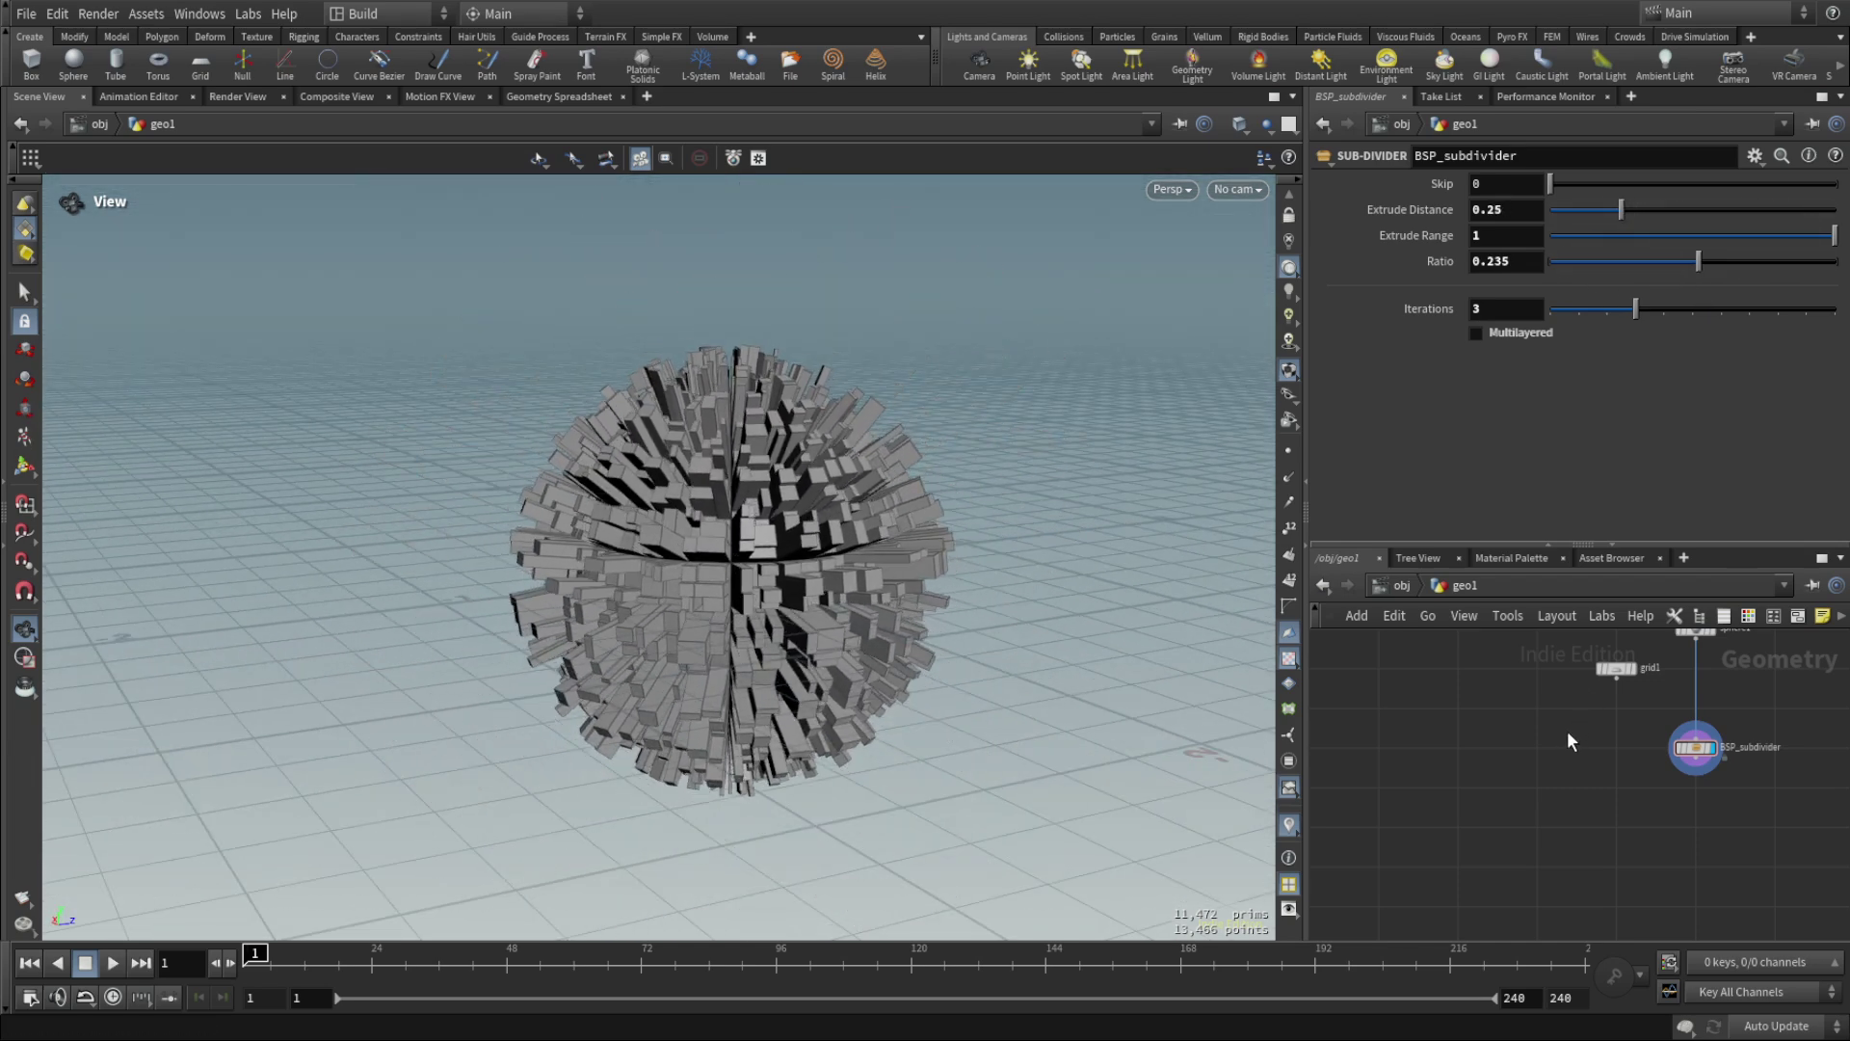
key("Tab")
Wire box1 into the subdivider at 5 multilayered Iterations, then reconnect grid1 as its input.
left_click(1760, 702)
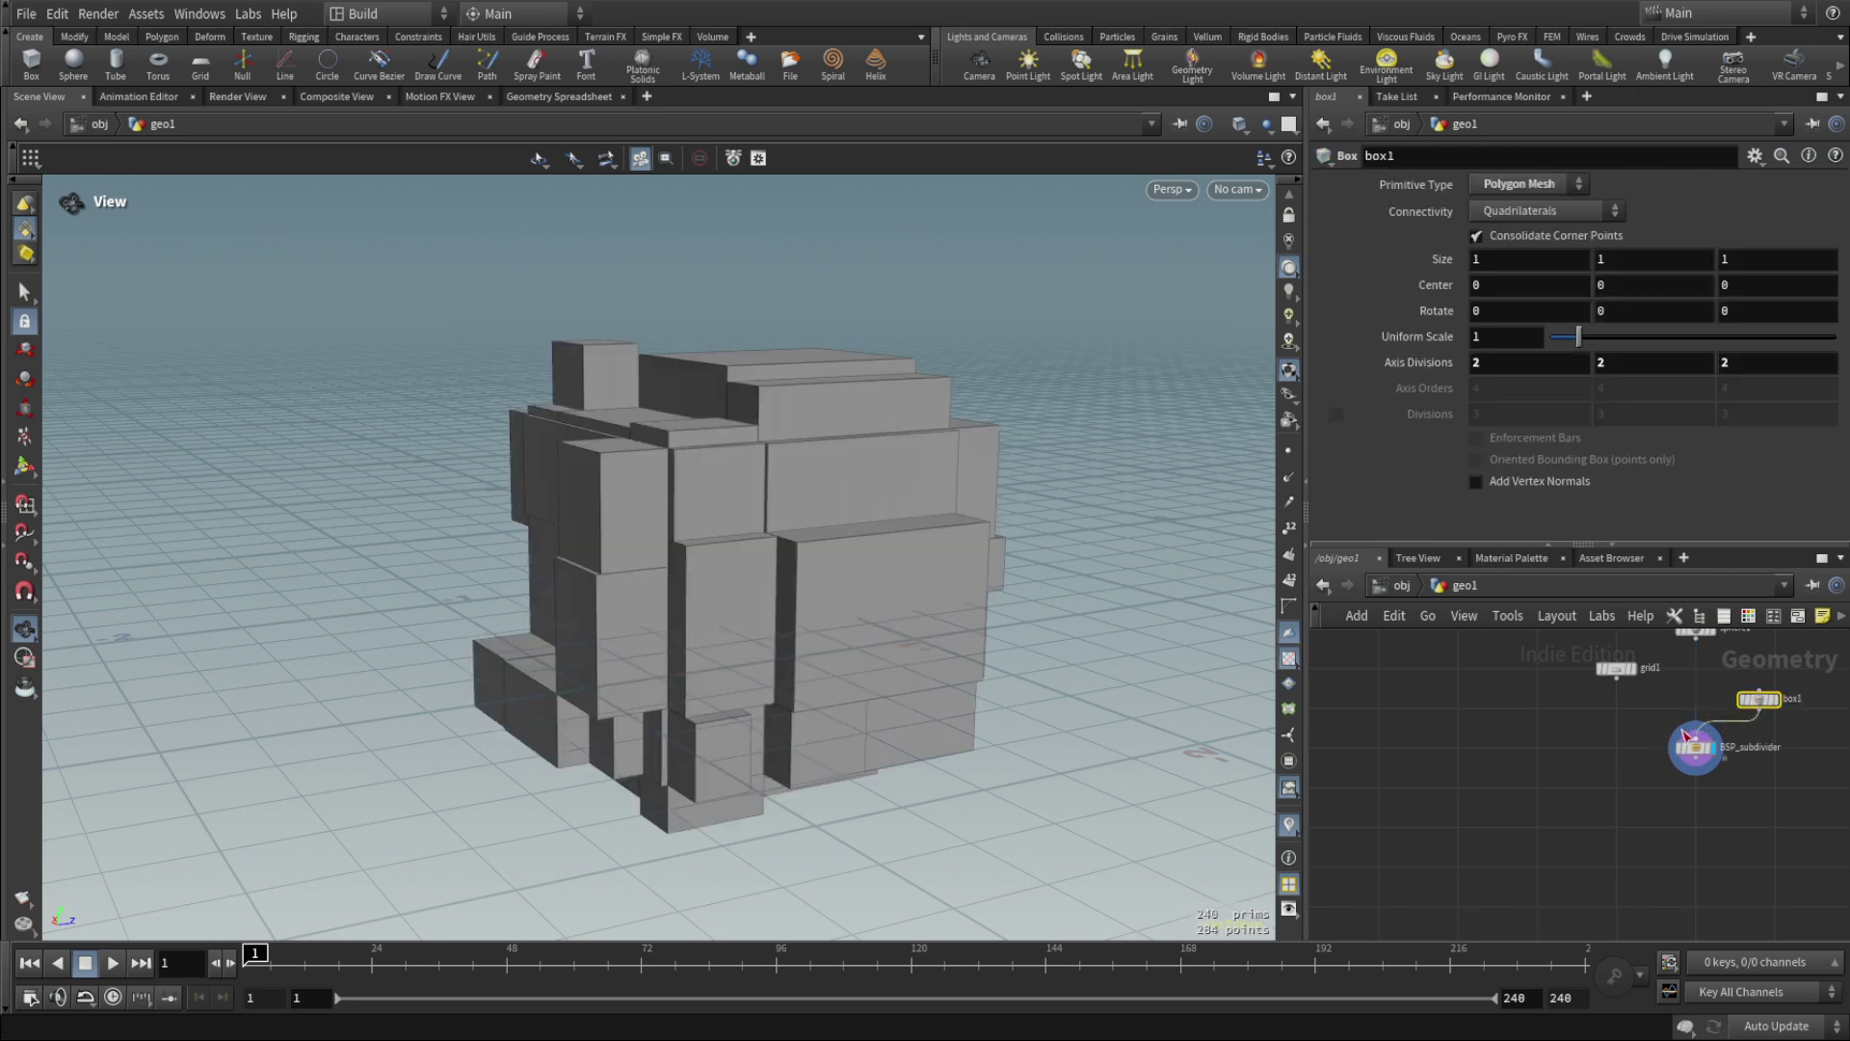
key("f")
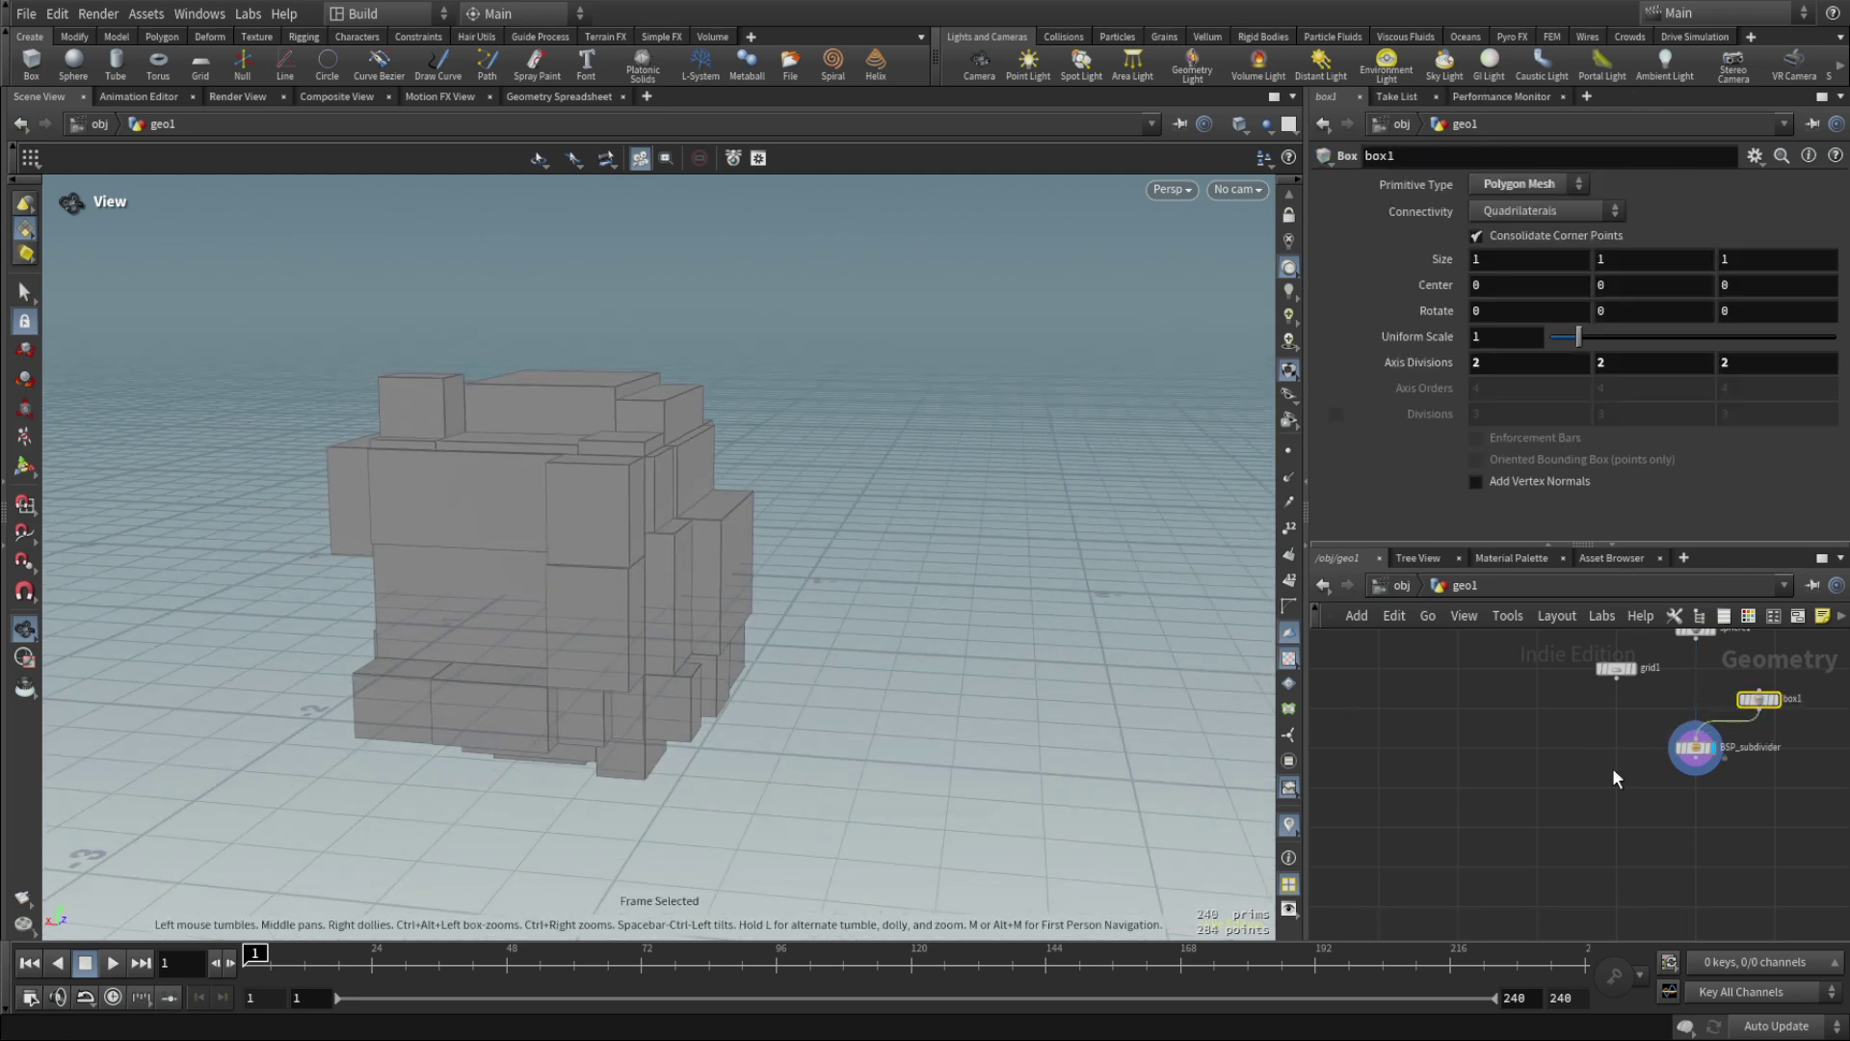
left_click(1695, 748)
left_click_drag(1635, 308, 1706, 311)
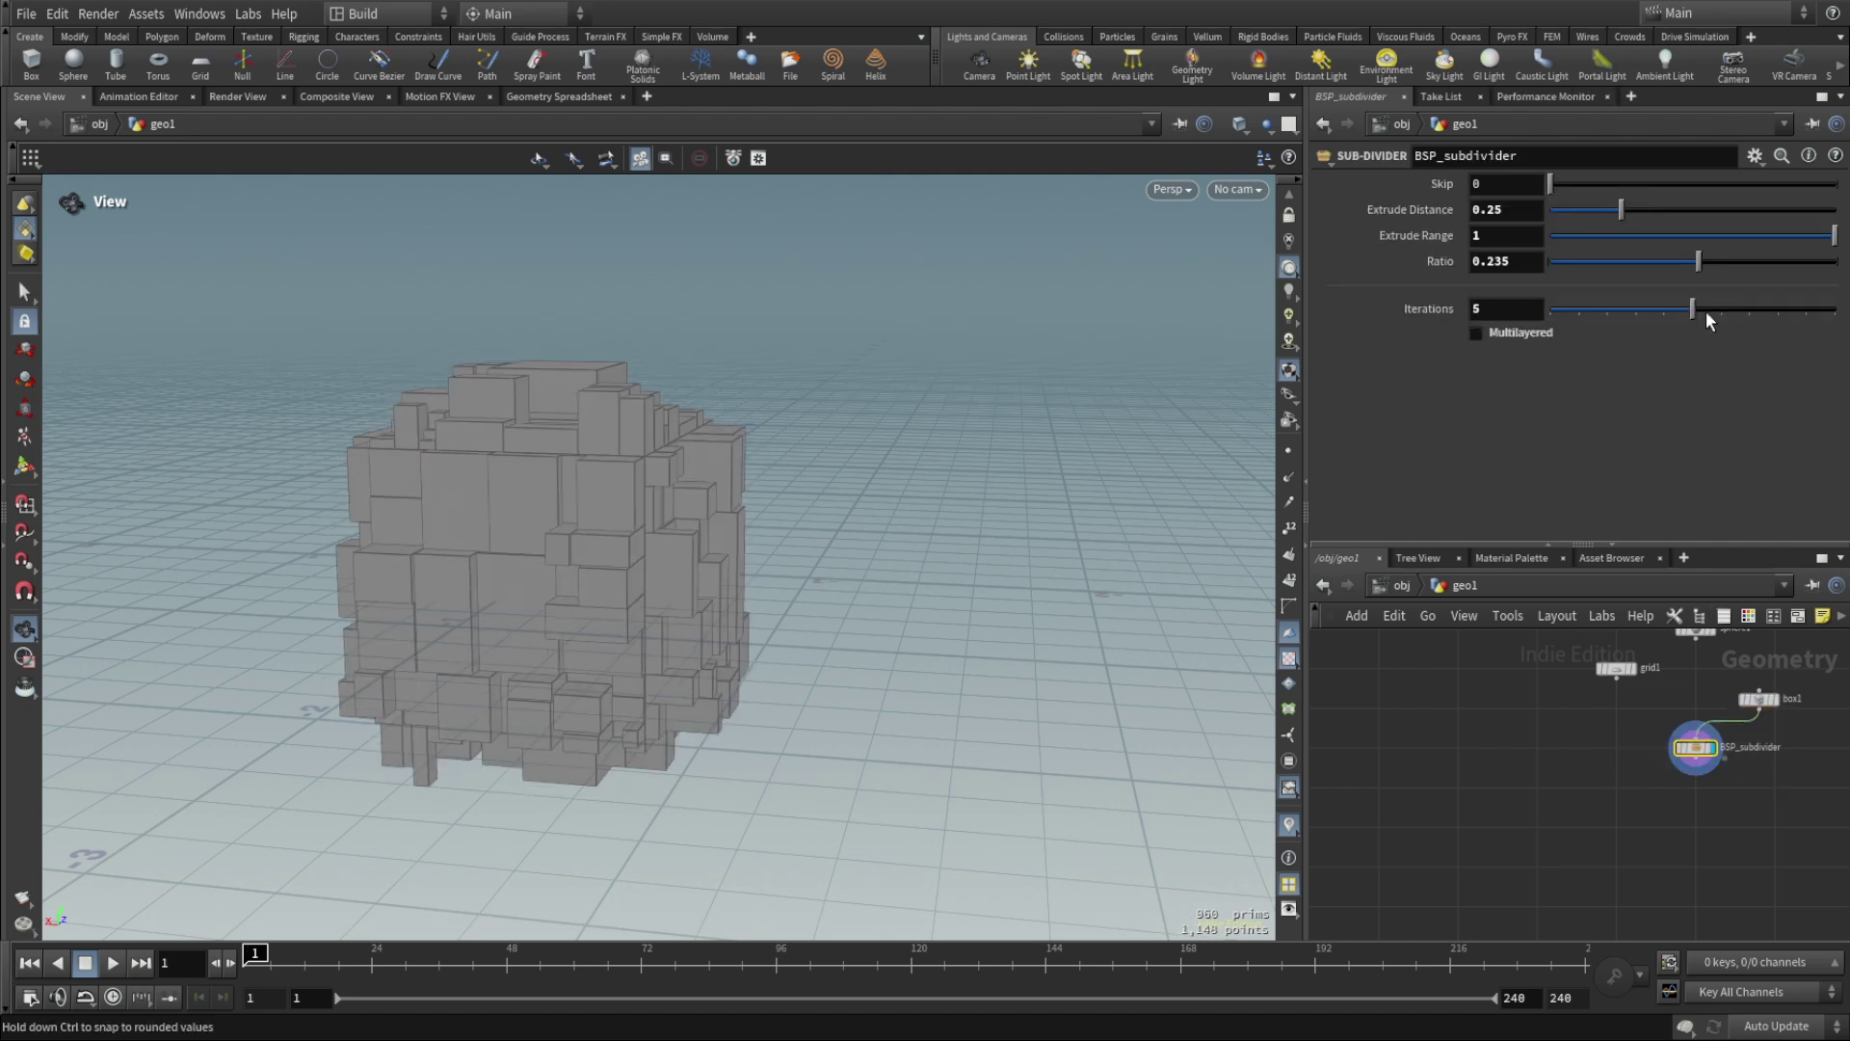
left_click(1494, 331)
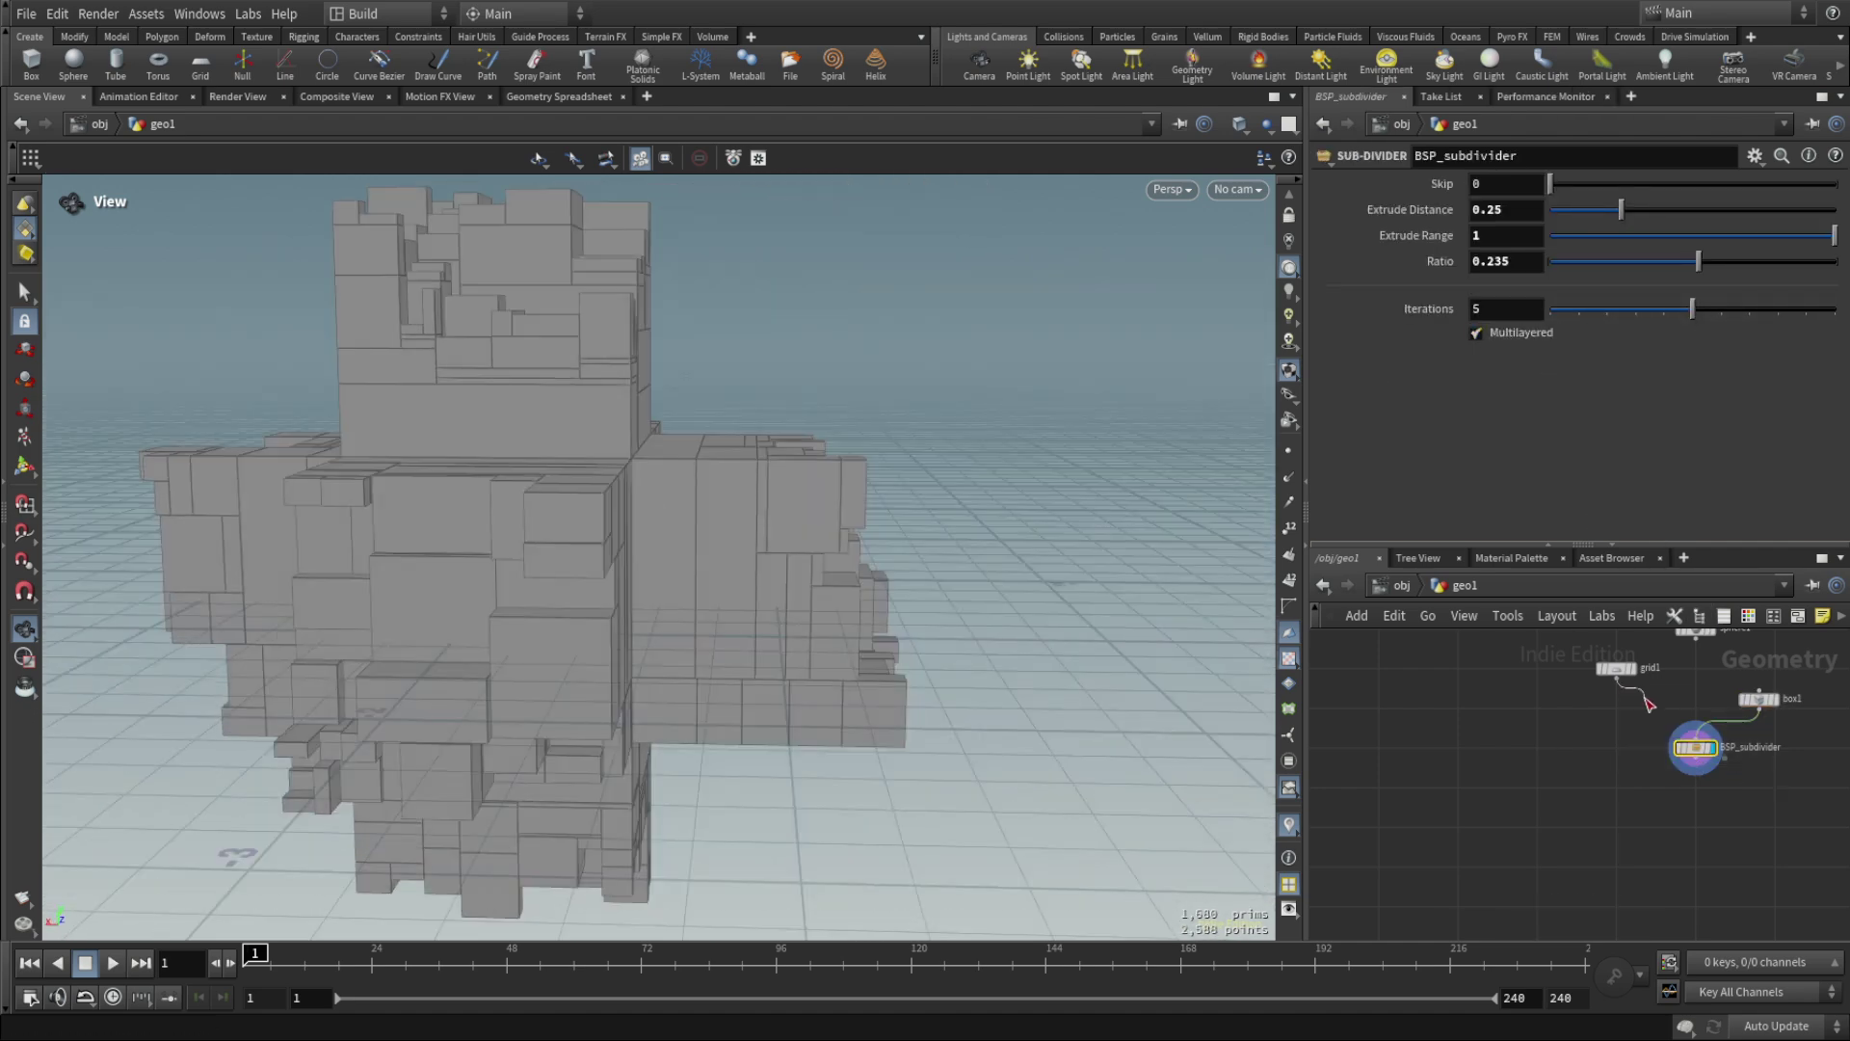
left_click_drag(1616, 679, 1625, 748)
key("g")
left_click_drag(1109, 617, 1253, 674)
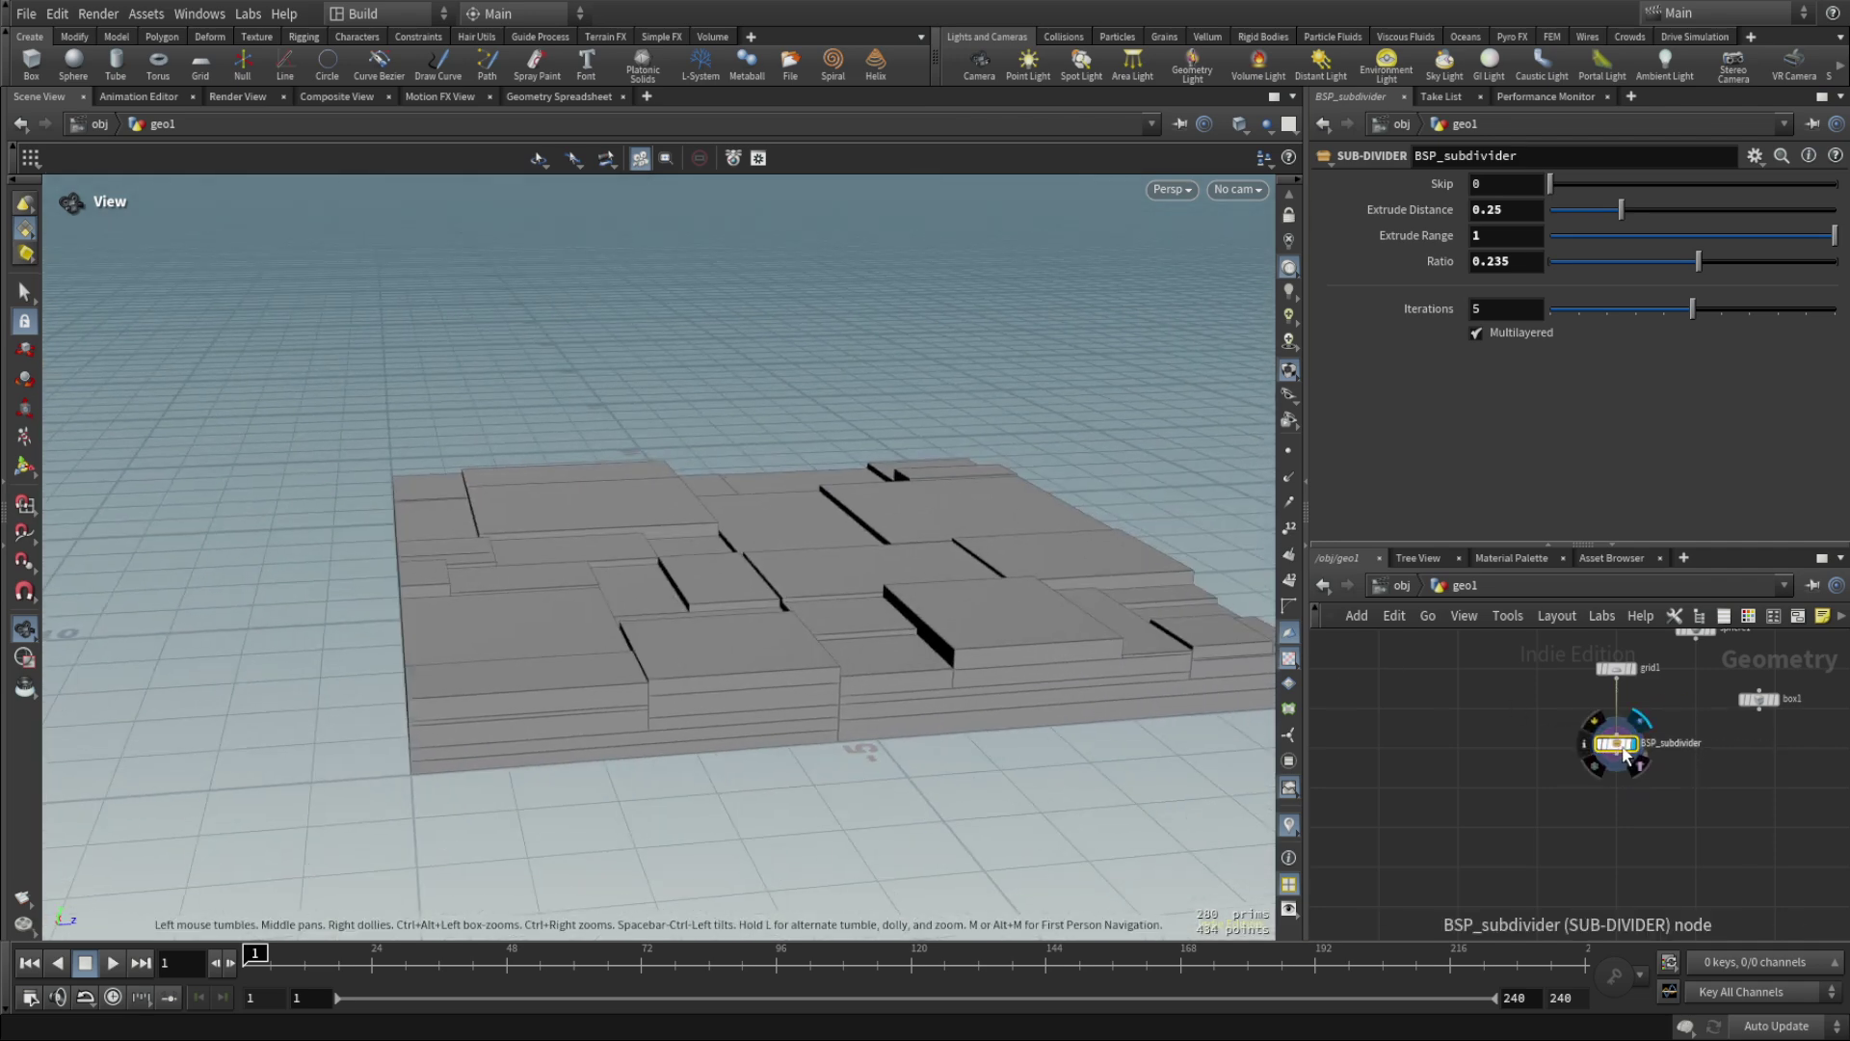
double_click(1625, 752)
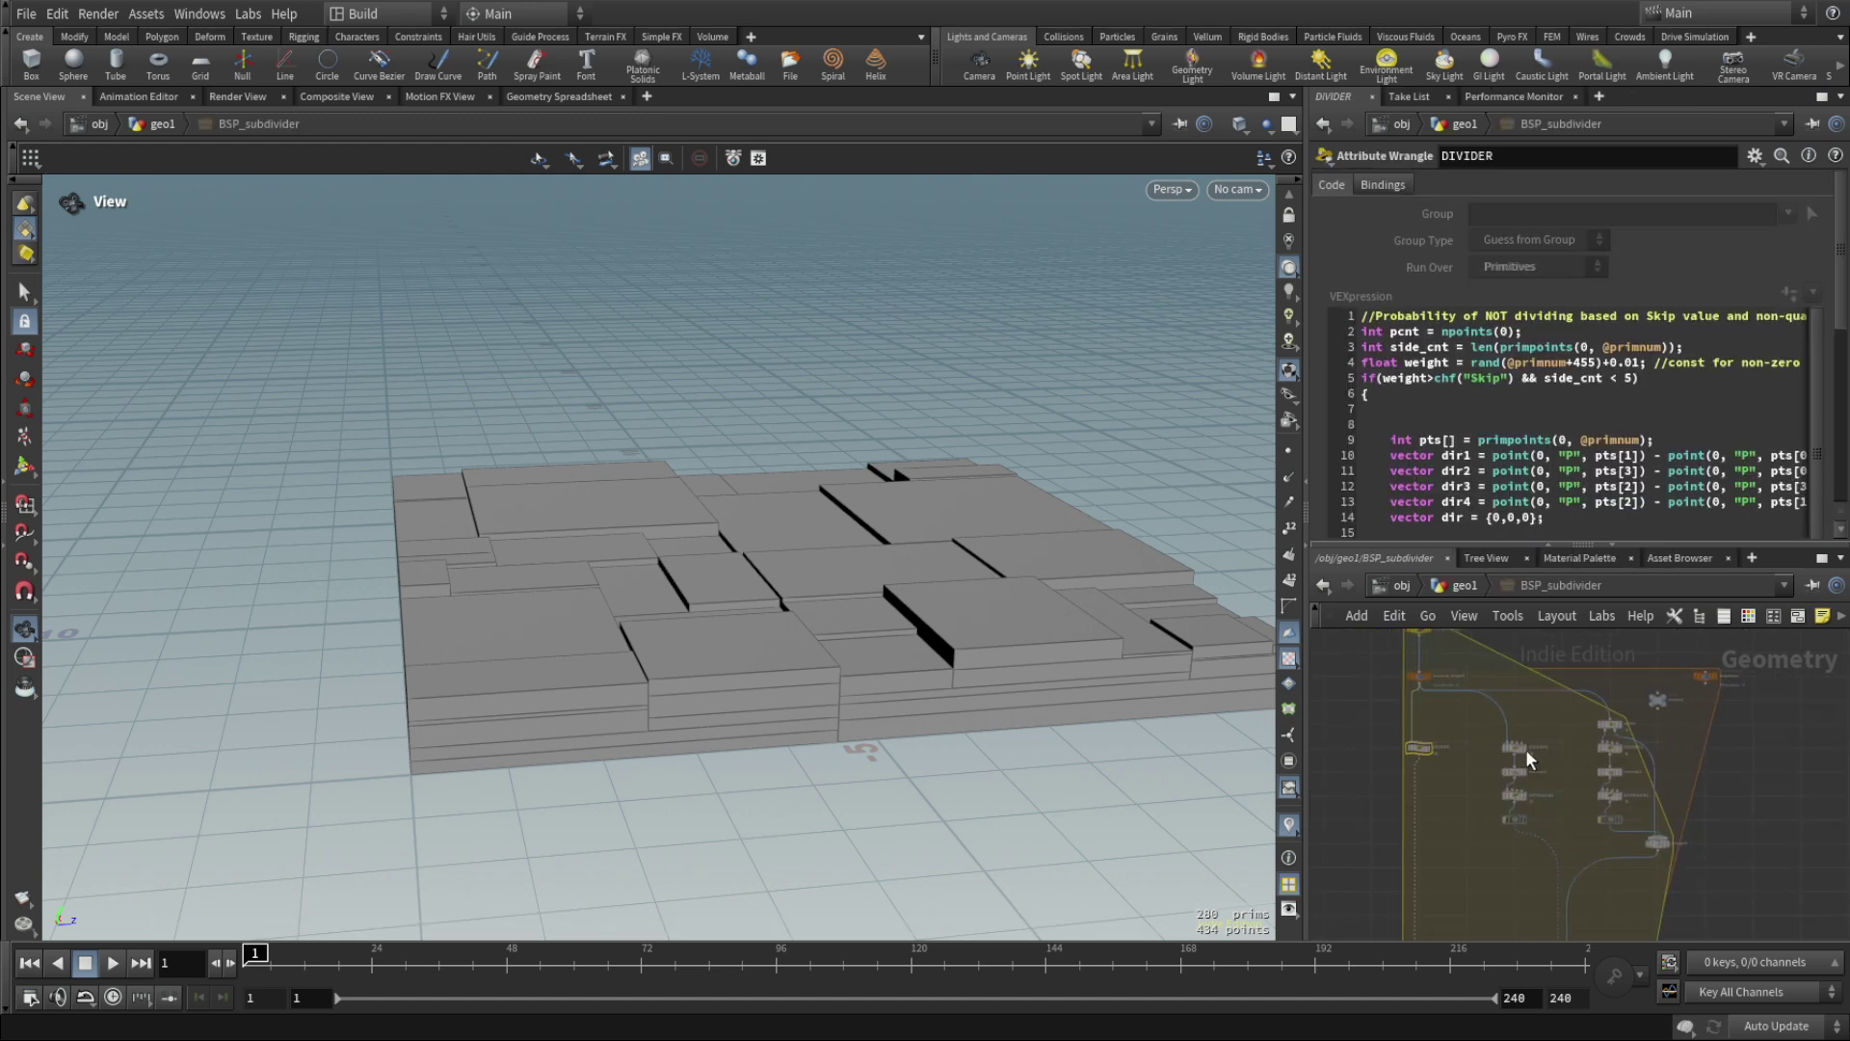
scroll(1623, 777, "up", 3)
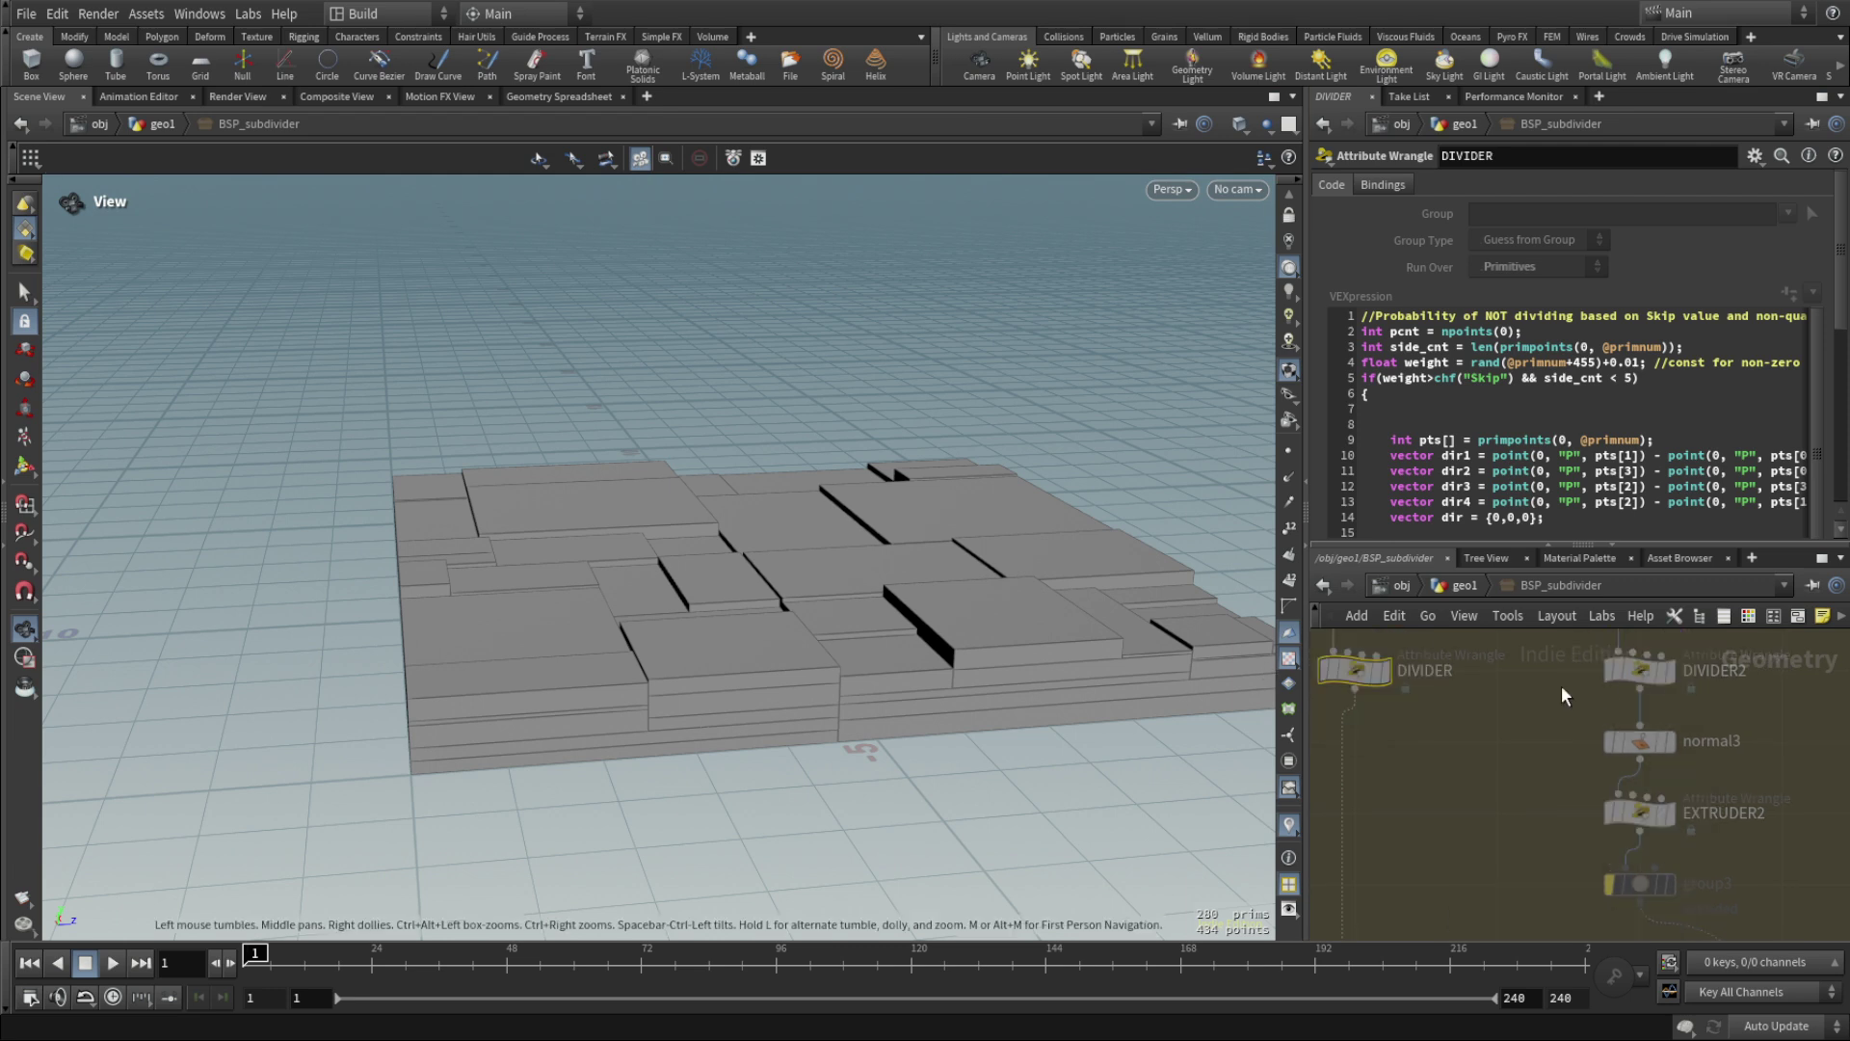
middle_click_drag(1747, 711, 1464, 742)
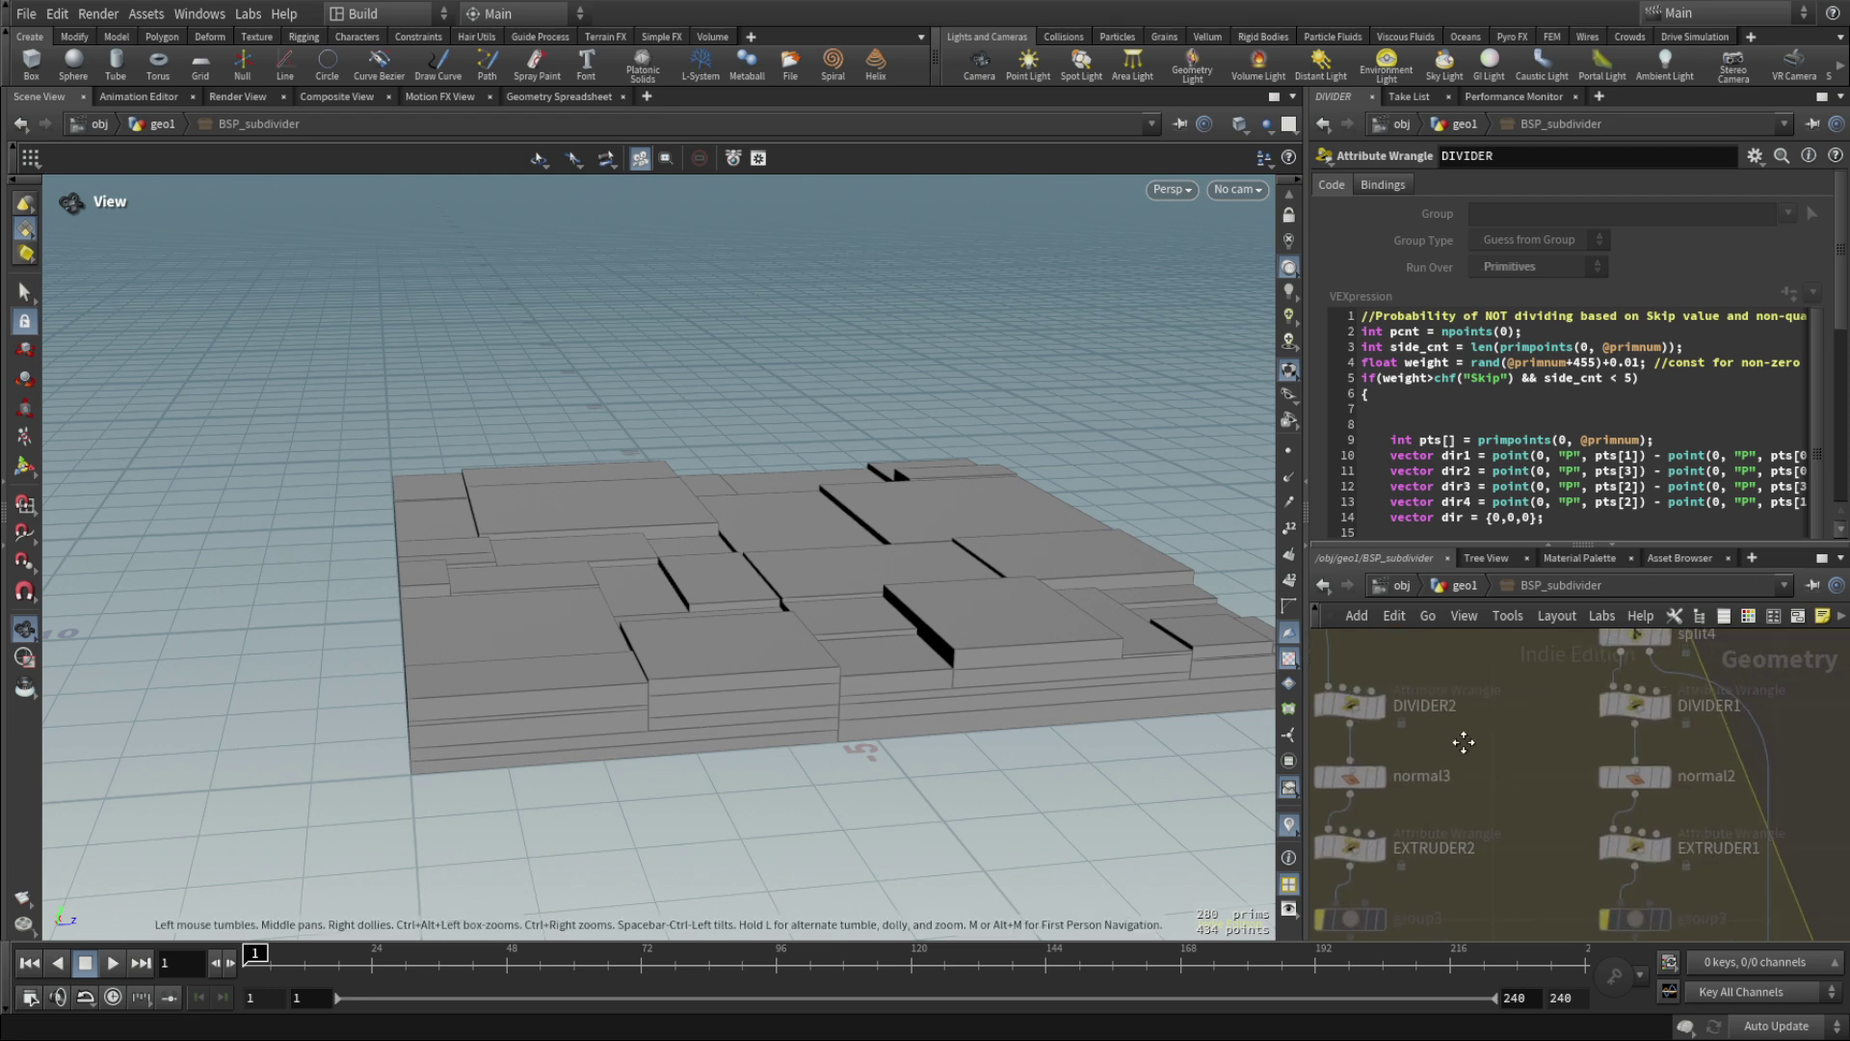
scroll(1587, 686, "down", 3)
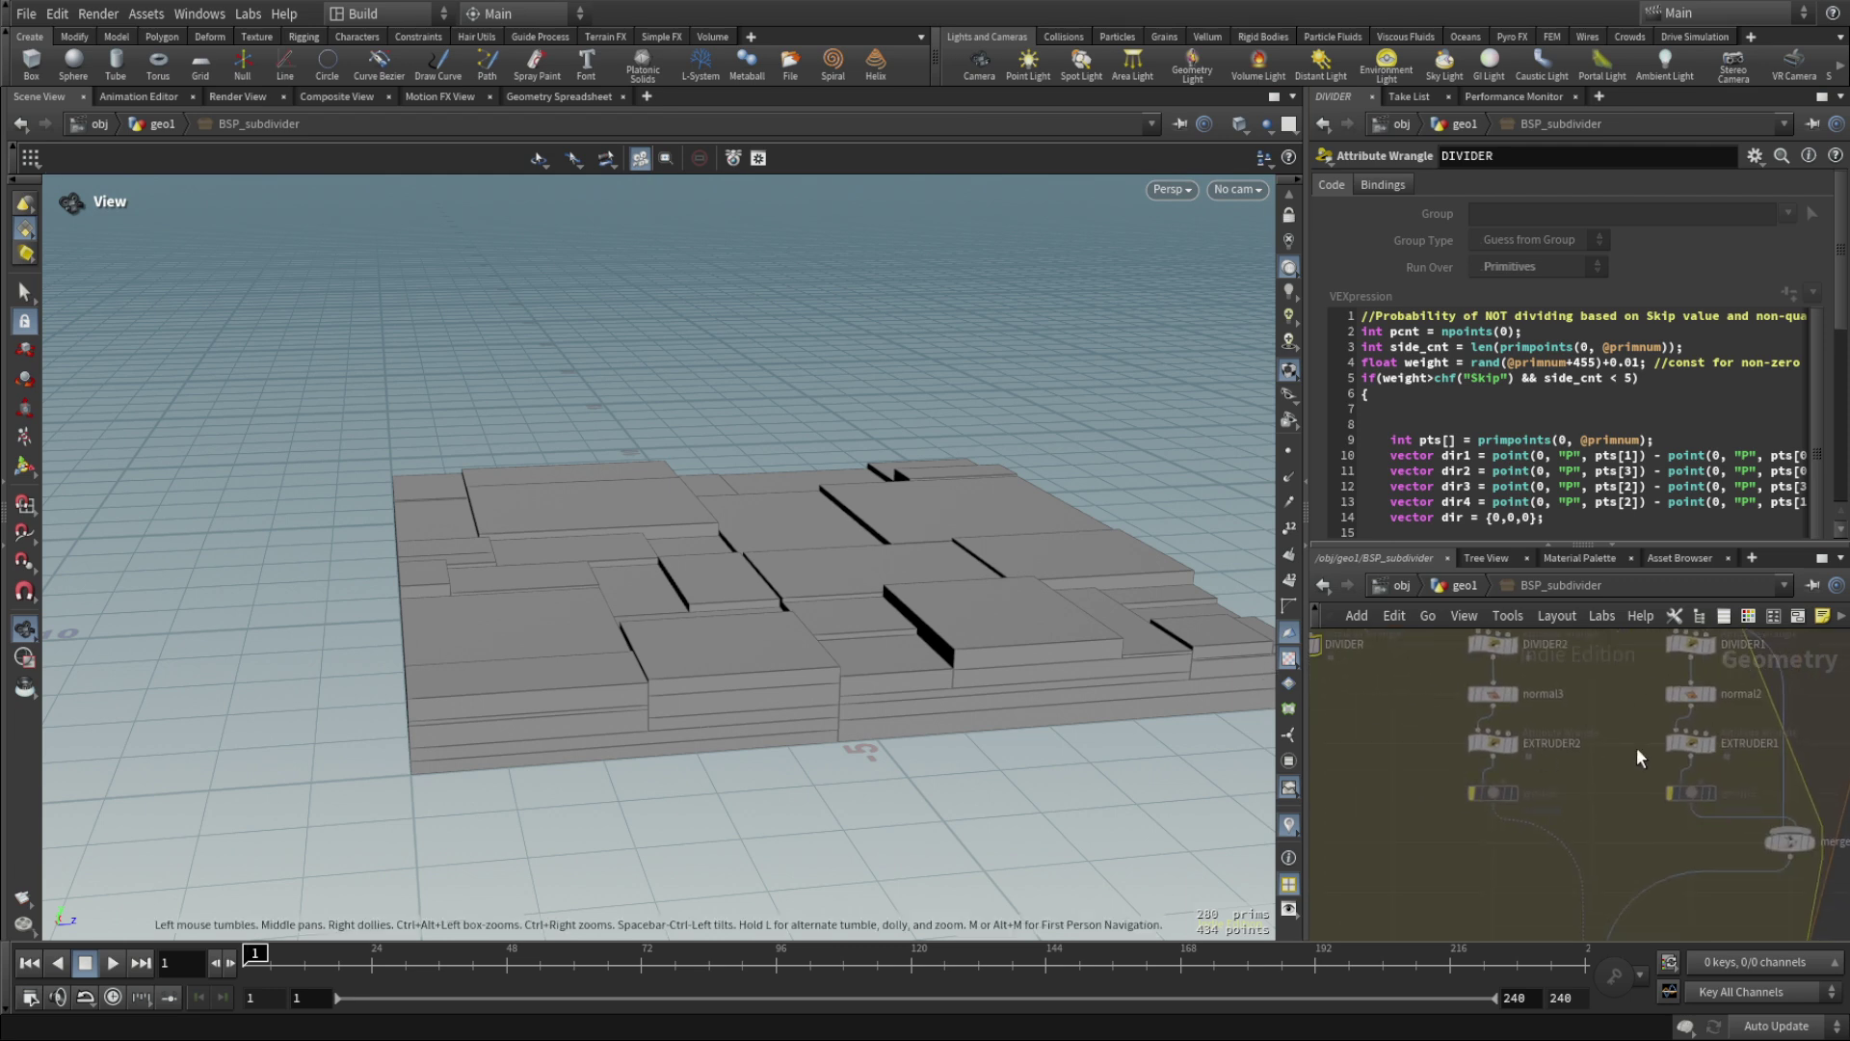
scroll(1634, 747, "down", 5)
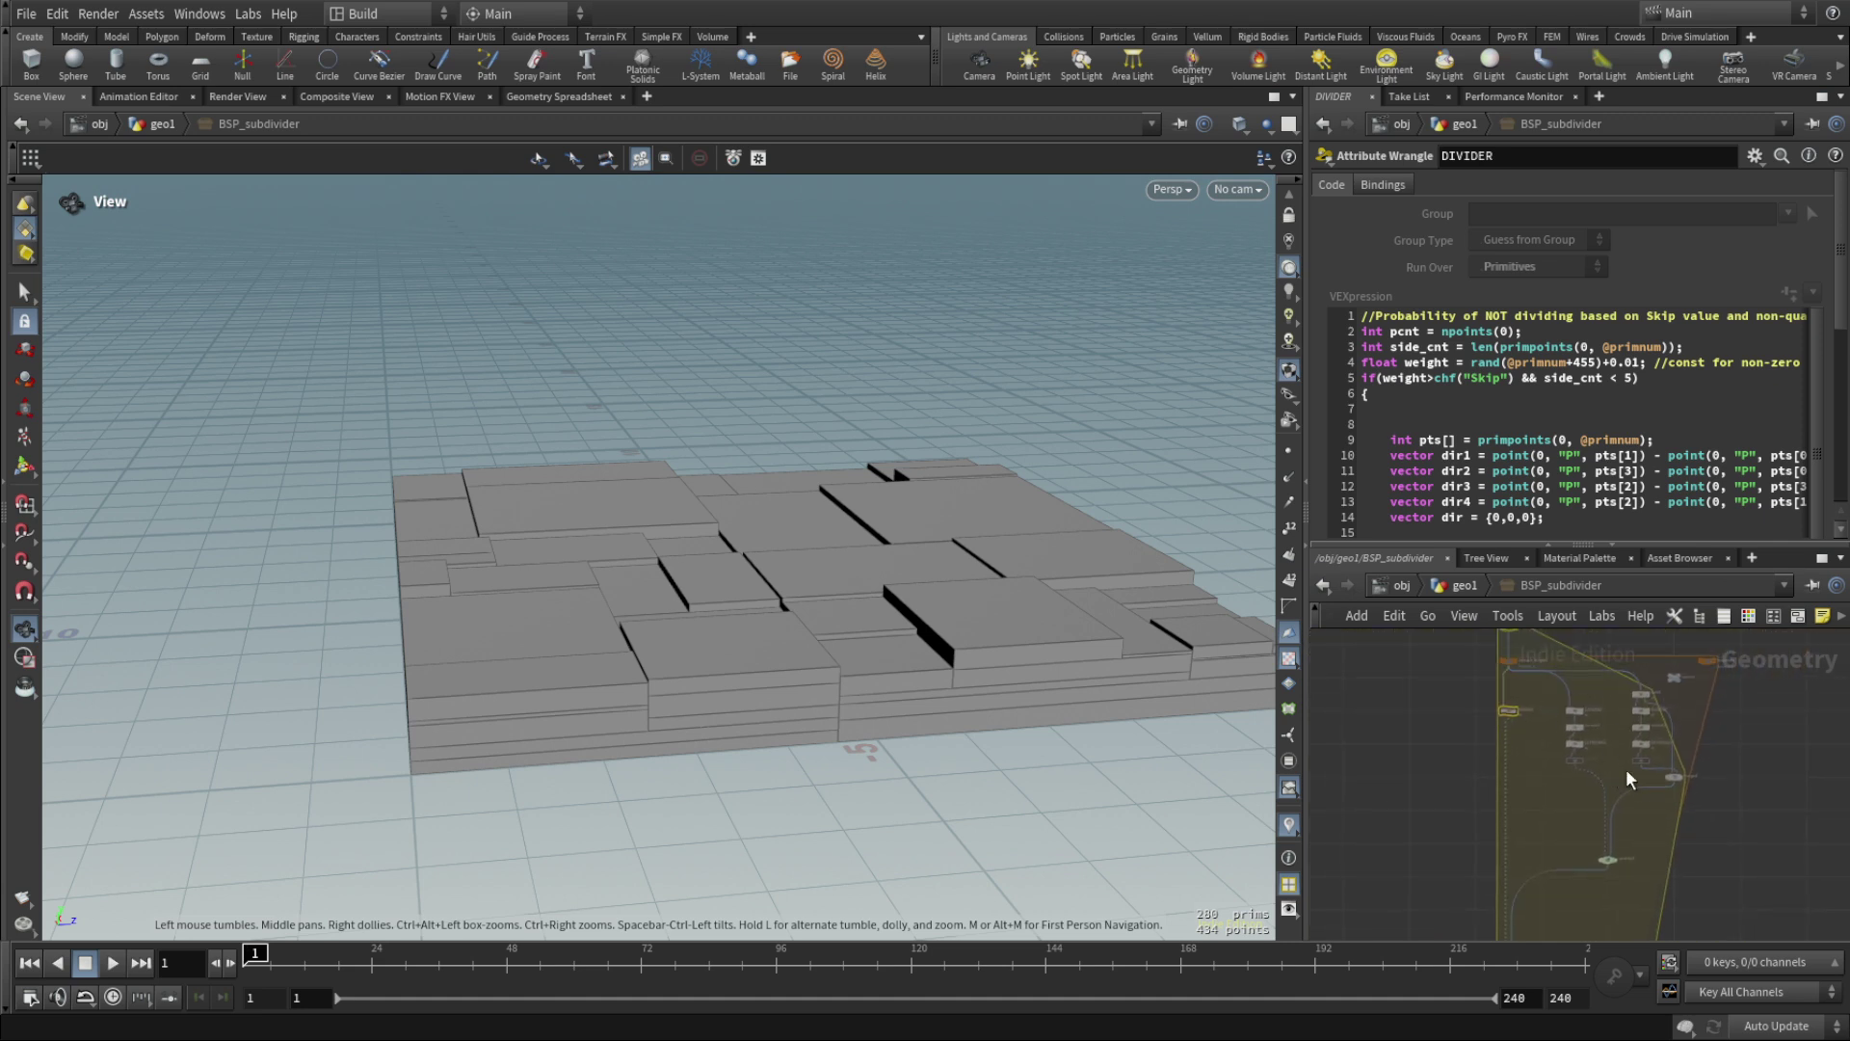
scroll(1609, 761, "up", 5)
middle_click_drag(1556, 876, 1554, 771)
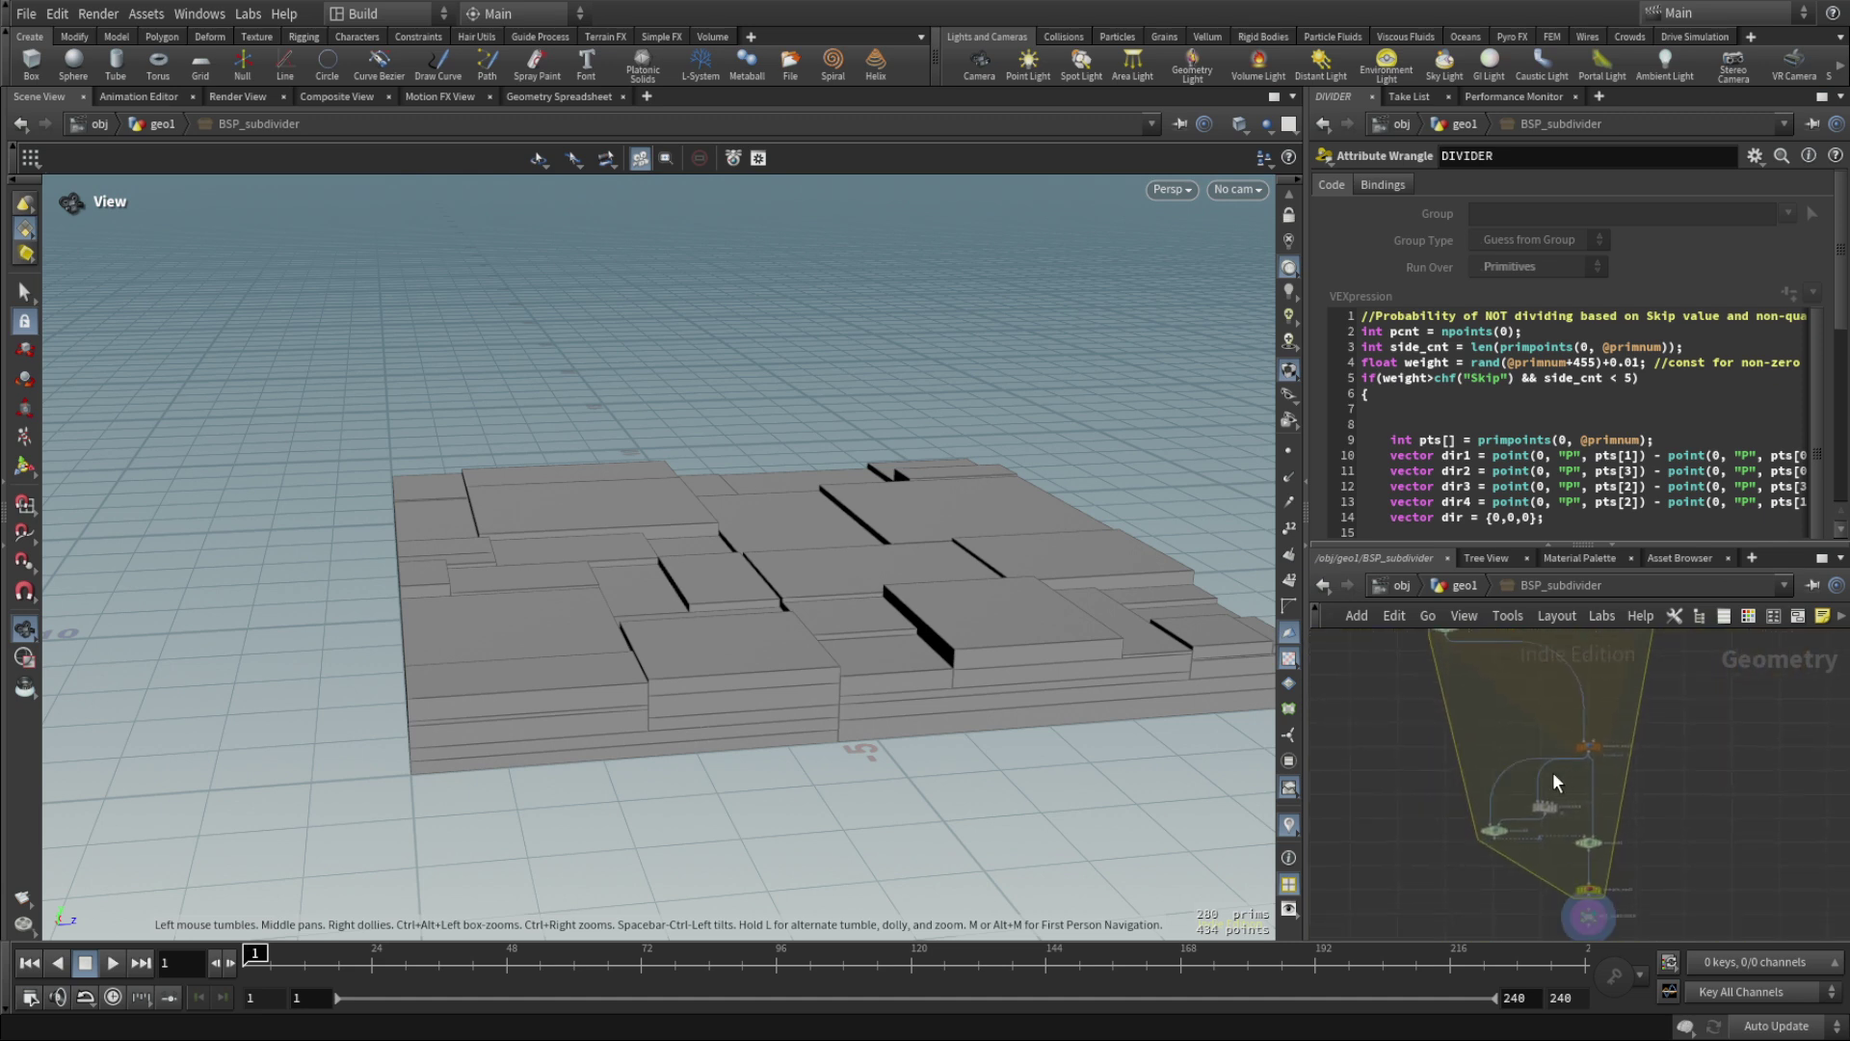
scroll(1590, 781, "up", 3)
scroll(1638, 771, "down", 3)
left_click(1464, 585)
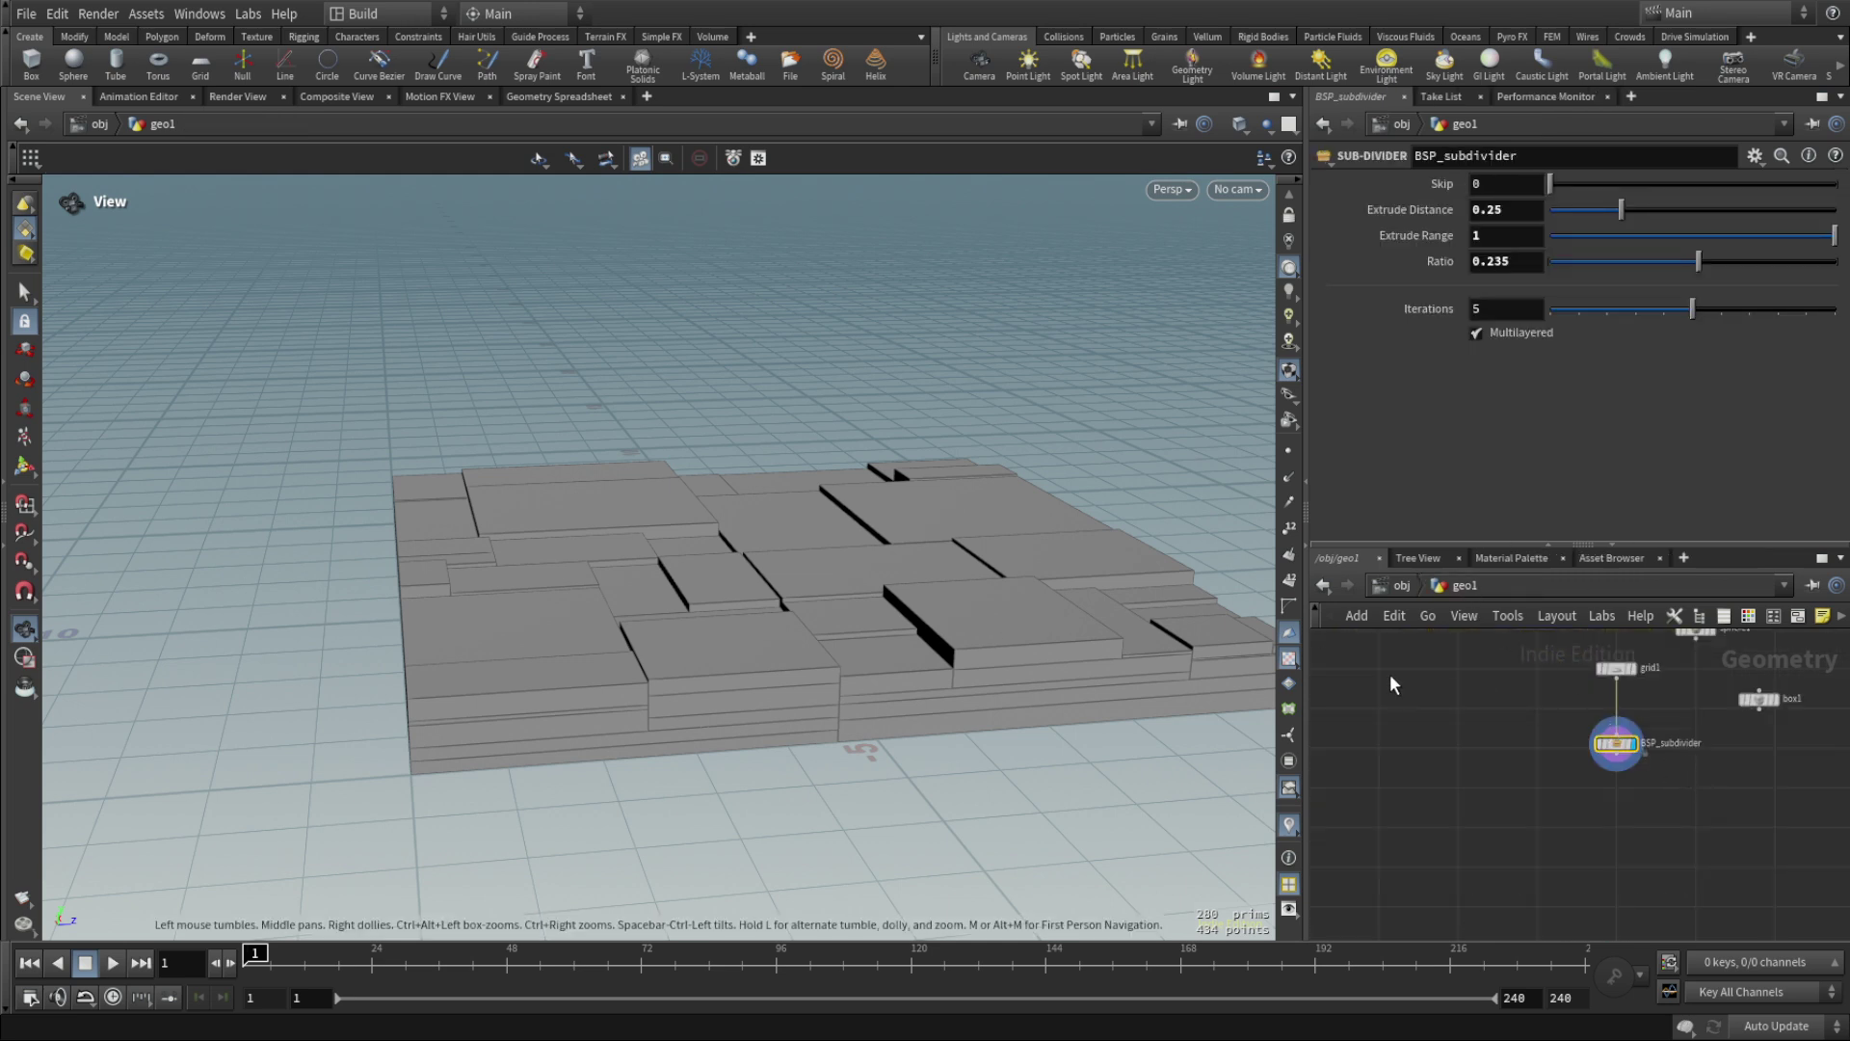
Orbit the slabs and switch Multilayered off on BSP_subdivider.
left_click_drag(1202, 636, 961, 585)
left_click(1477, 333)
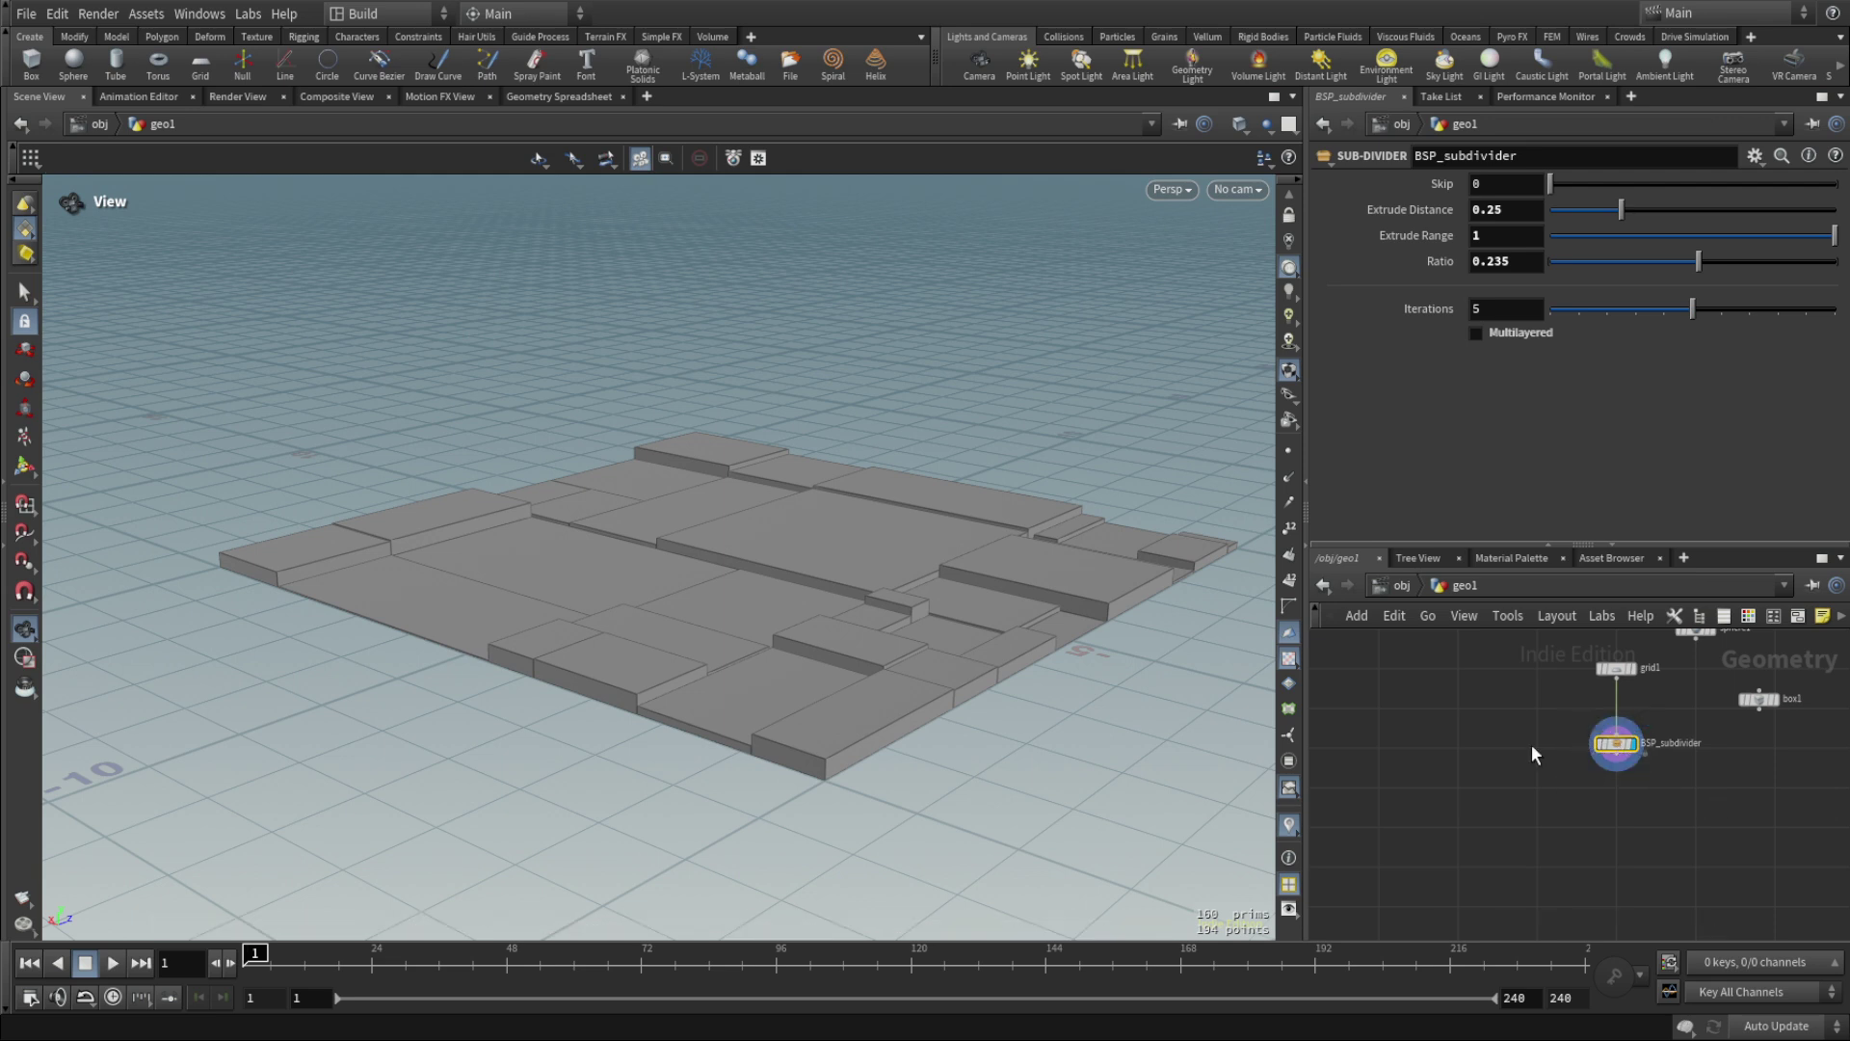
Add a Labs Lot Subdivision node, wire grid1 into it, and display it.
left_click(1464, 746)
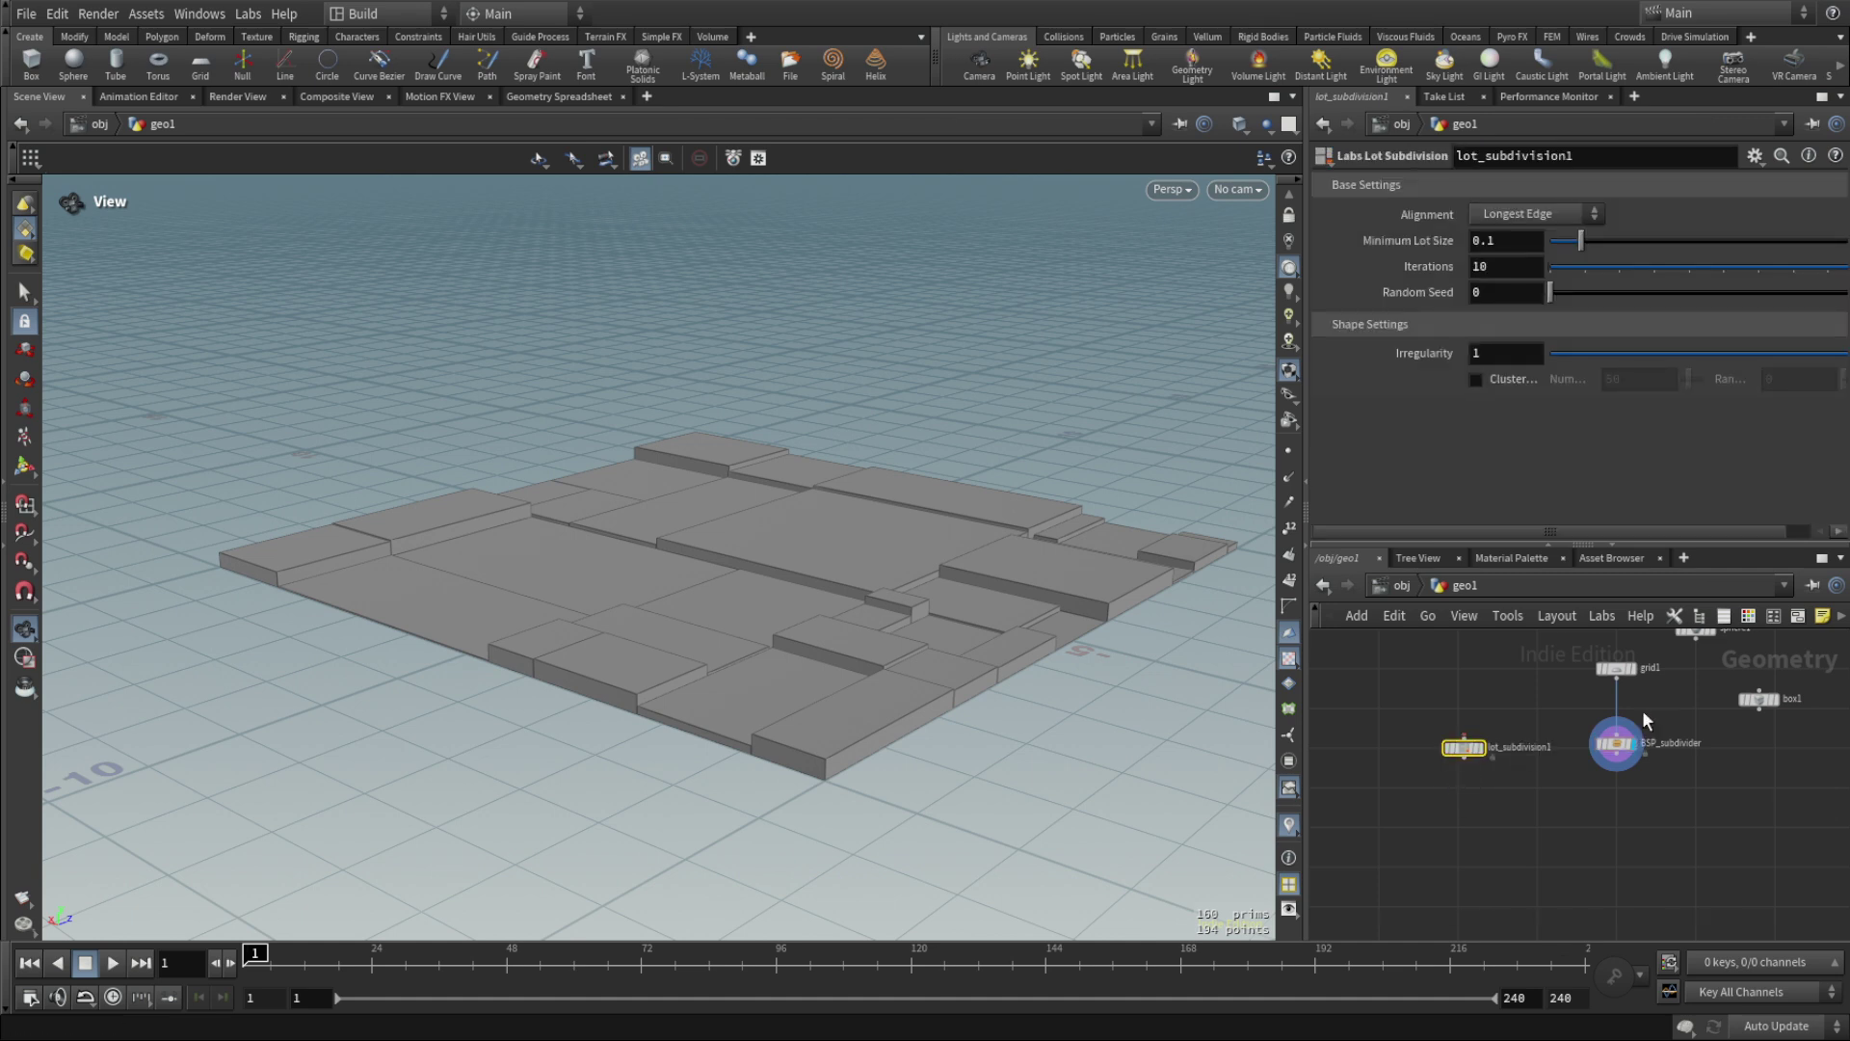
left_click_drag(1617, 679, 1465, 739)
middle_click_drag(1722, 717, 1720, 742)
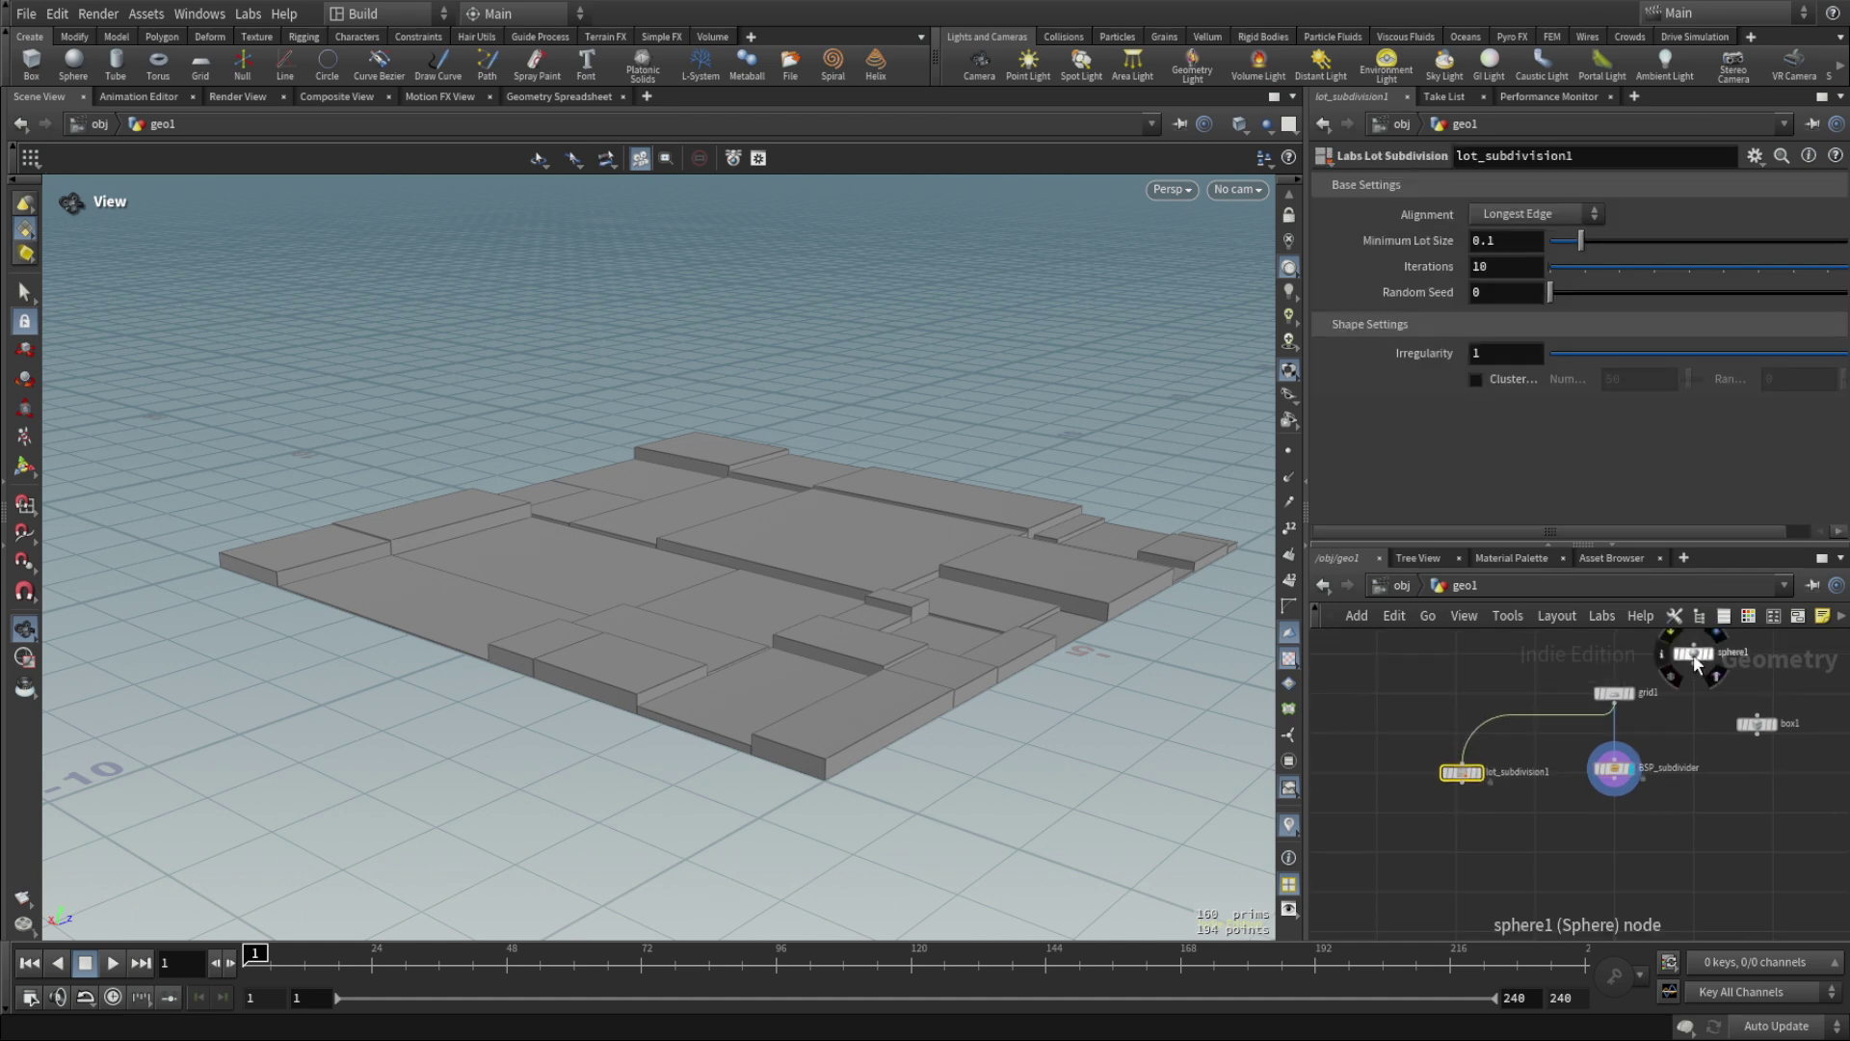
left_click(1482, 781)
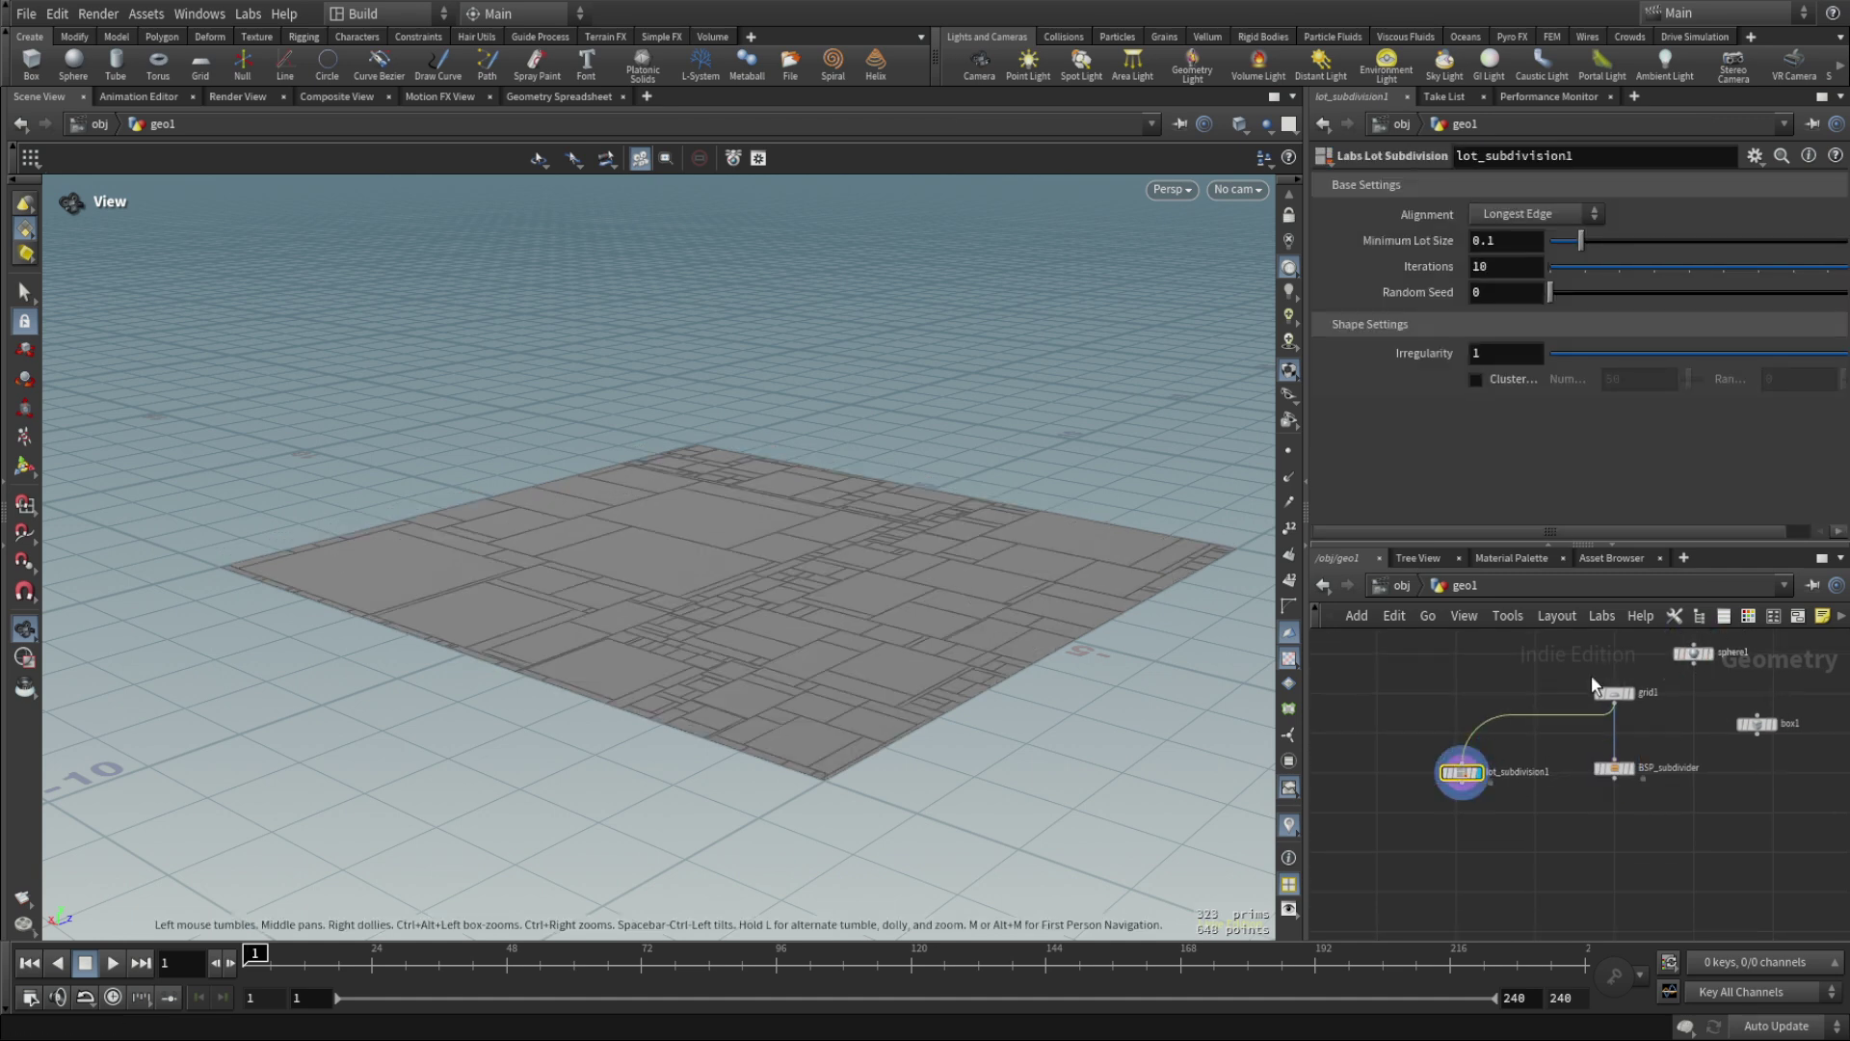
Test sphere1 as the lot subdivision input, then reconnect grid1.
scroll(1471, 675, "up", 3)
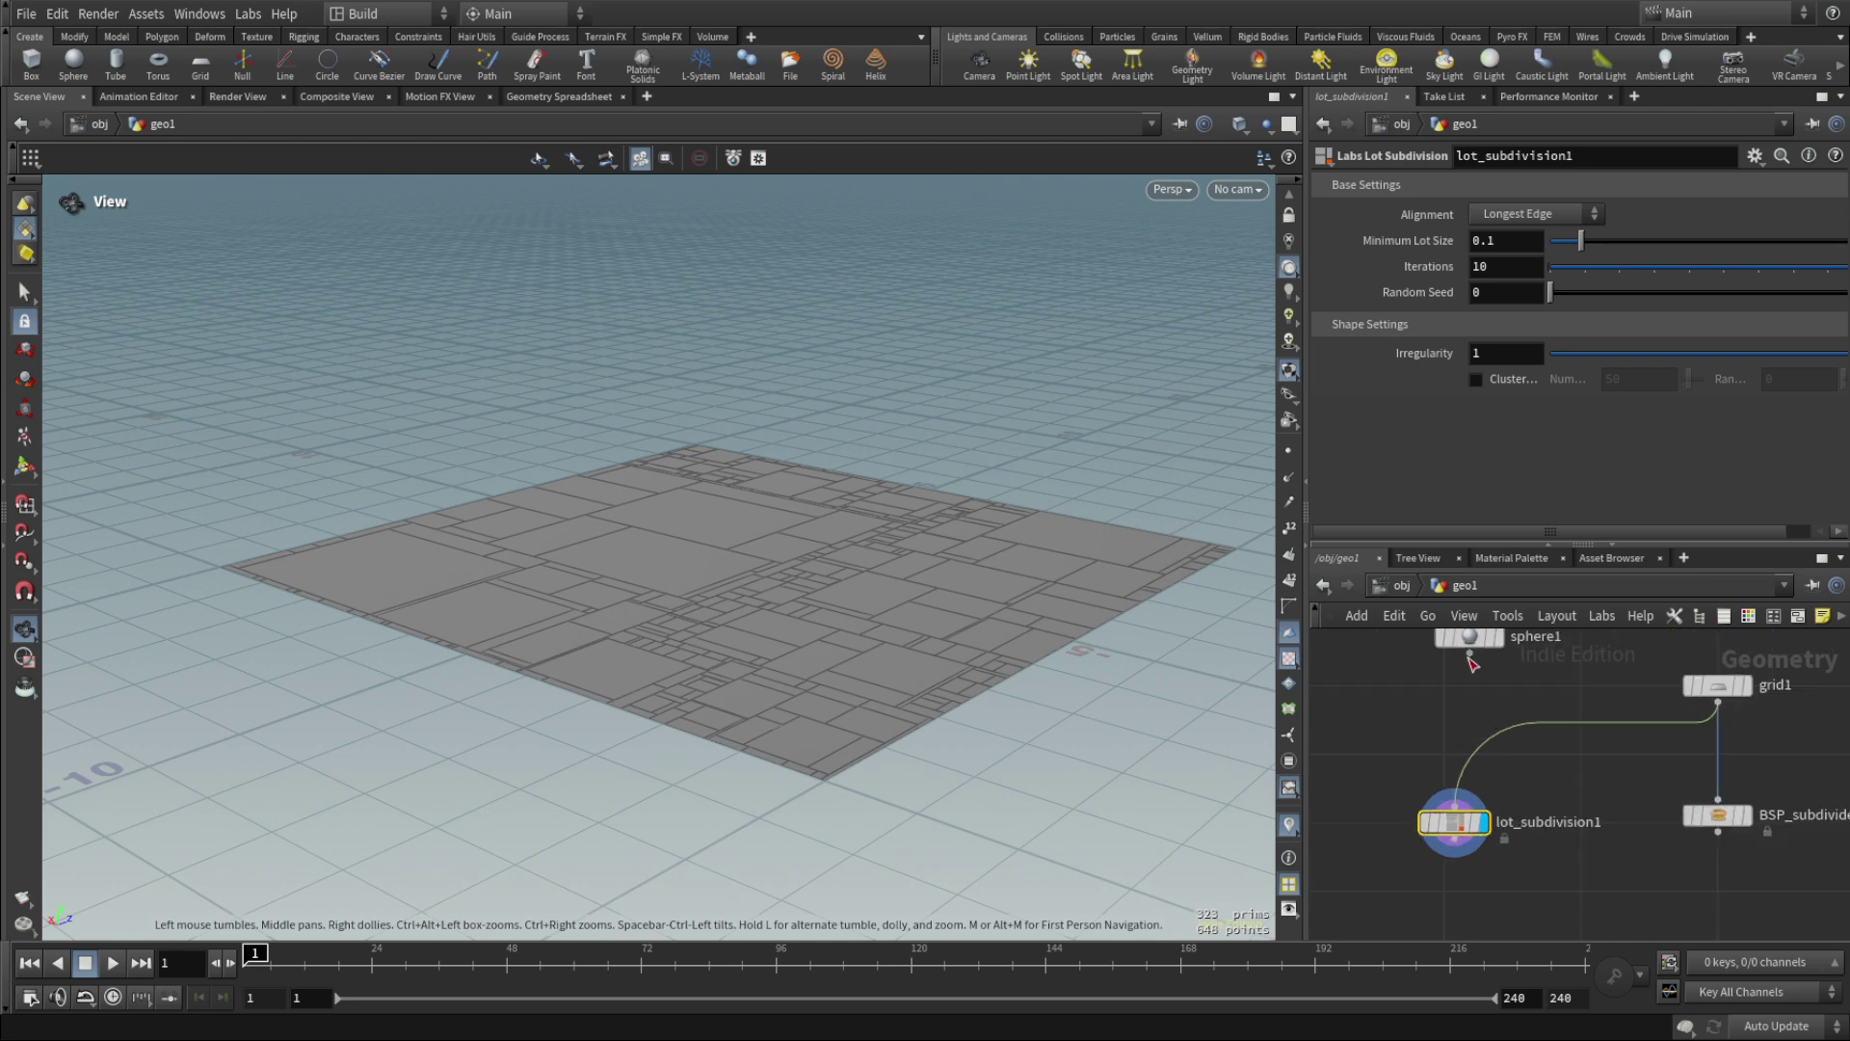
left_click_drag(1469, 653, 1454, 807)
key("h")
left_click_drag(710, 549, 797, 569)
middle_click_drag(1497, 726, 1494, 805)
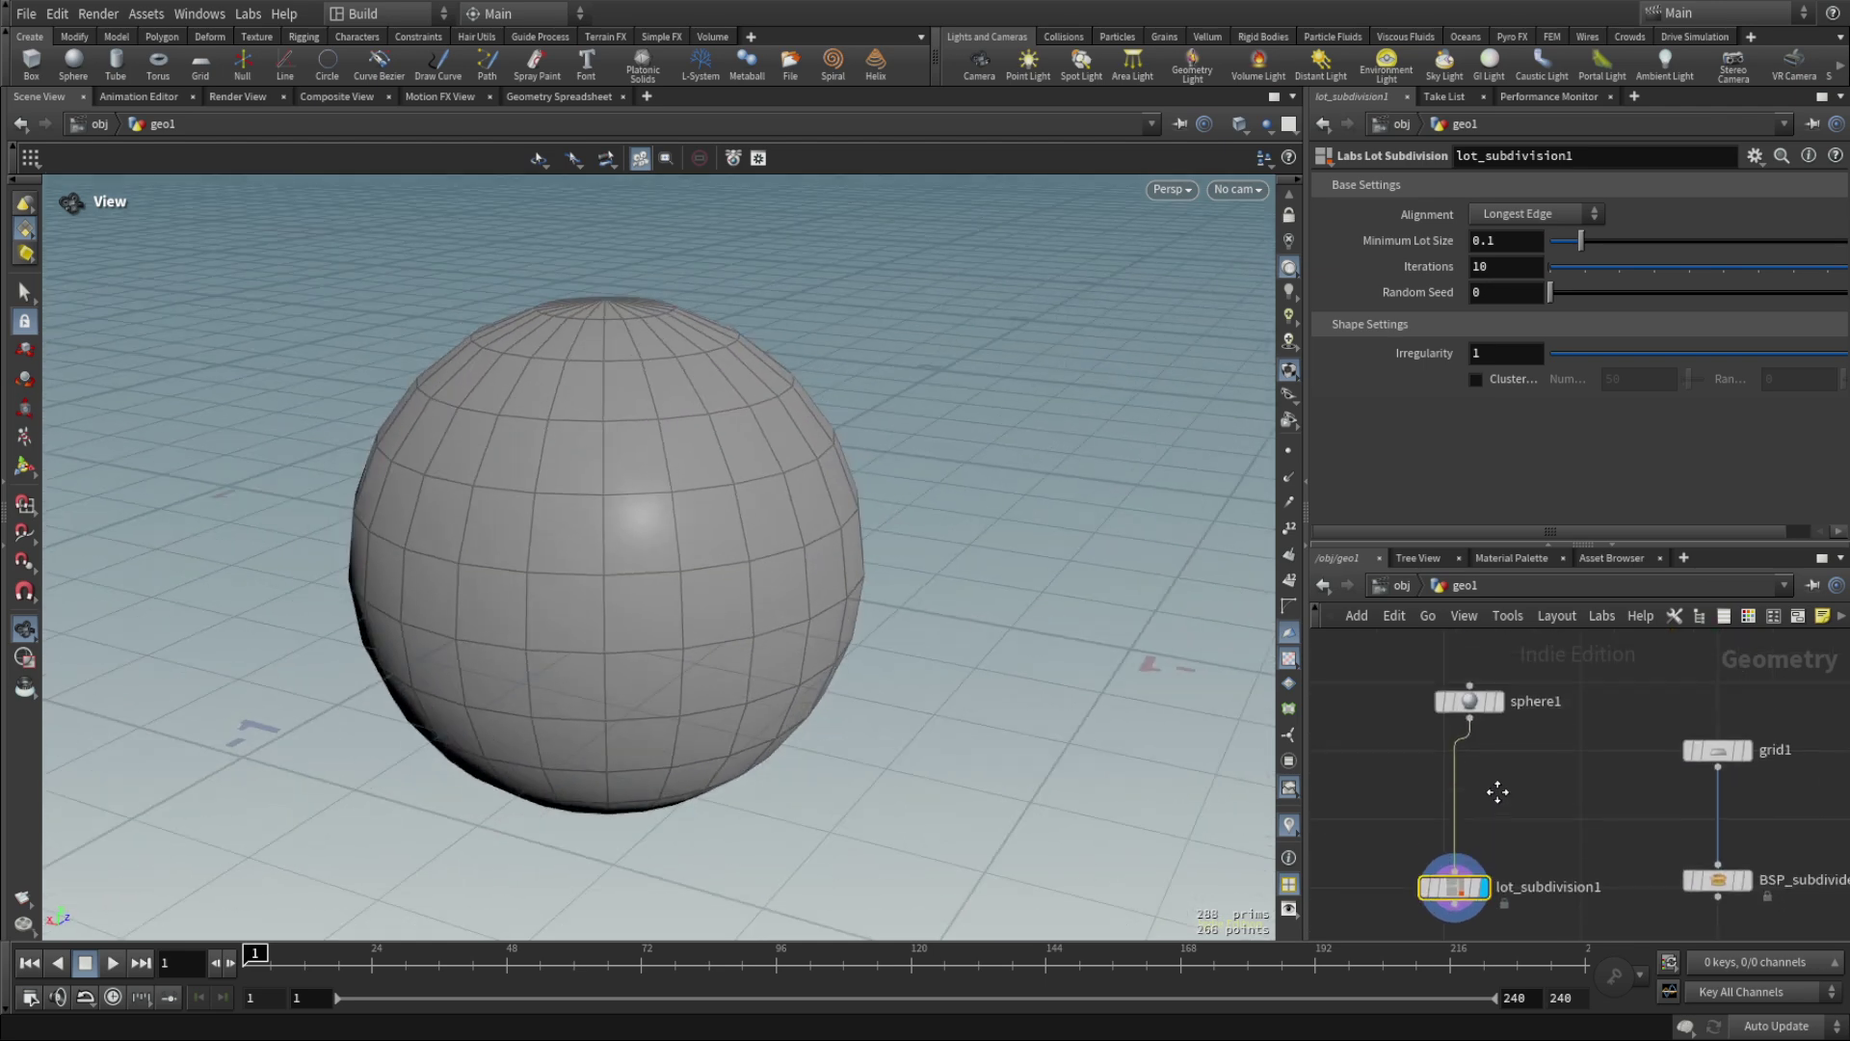
scroll(1496, 805, "down", 2)
left_click_drag(1693, 750, 1542, 801)
key("h")
left_click_drag(731, 551, 1023, 597)
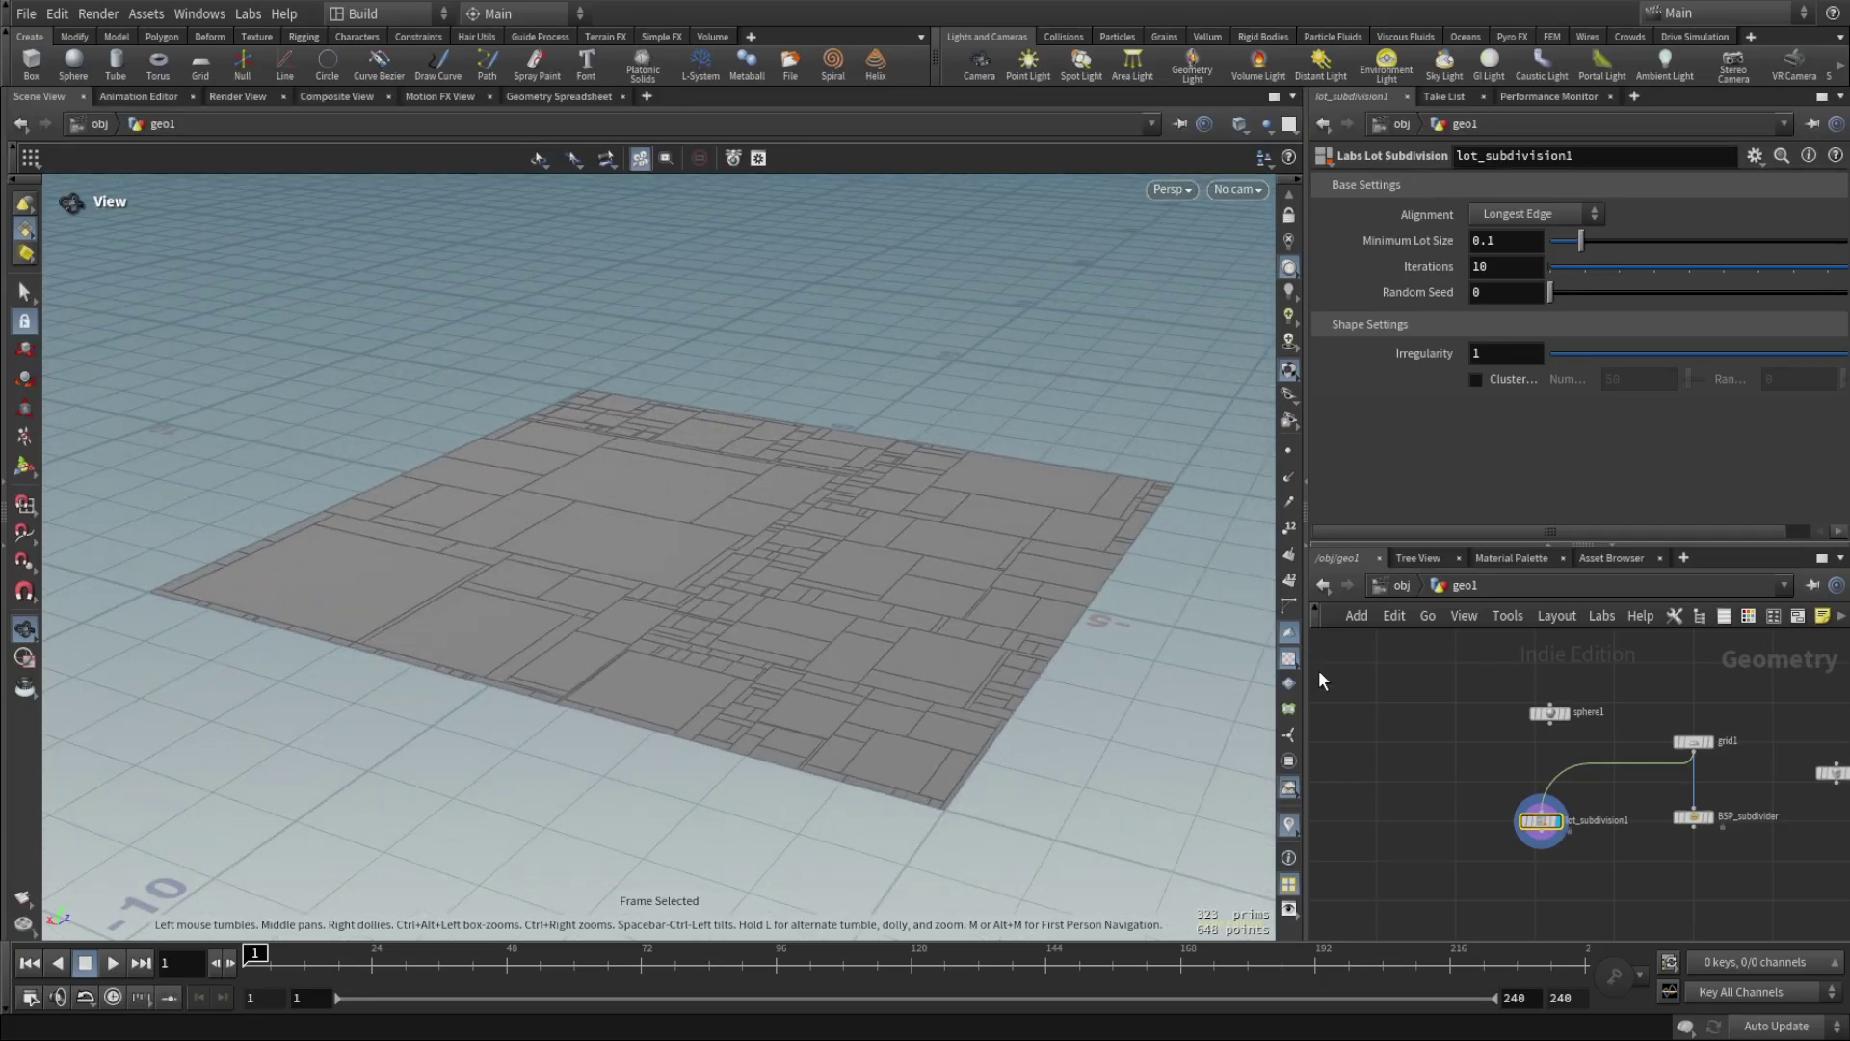
Compare BSP_subdivider and lot subdivision parameters, peek inside, then set Iterations to 1.
middle_click_drag(1464, 776, 1455, 734)
left_click(1588, 790)
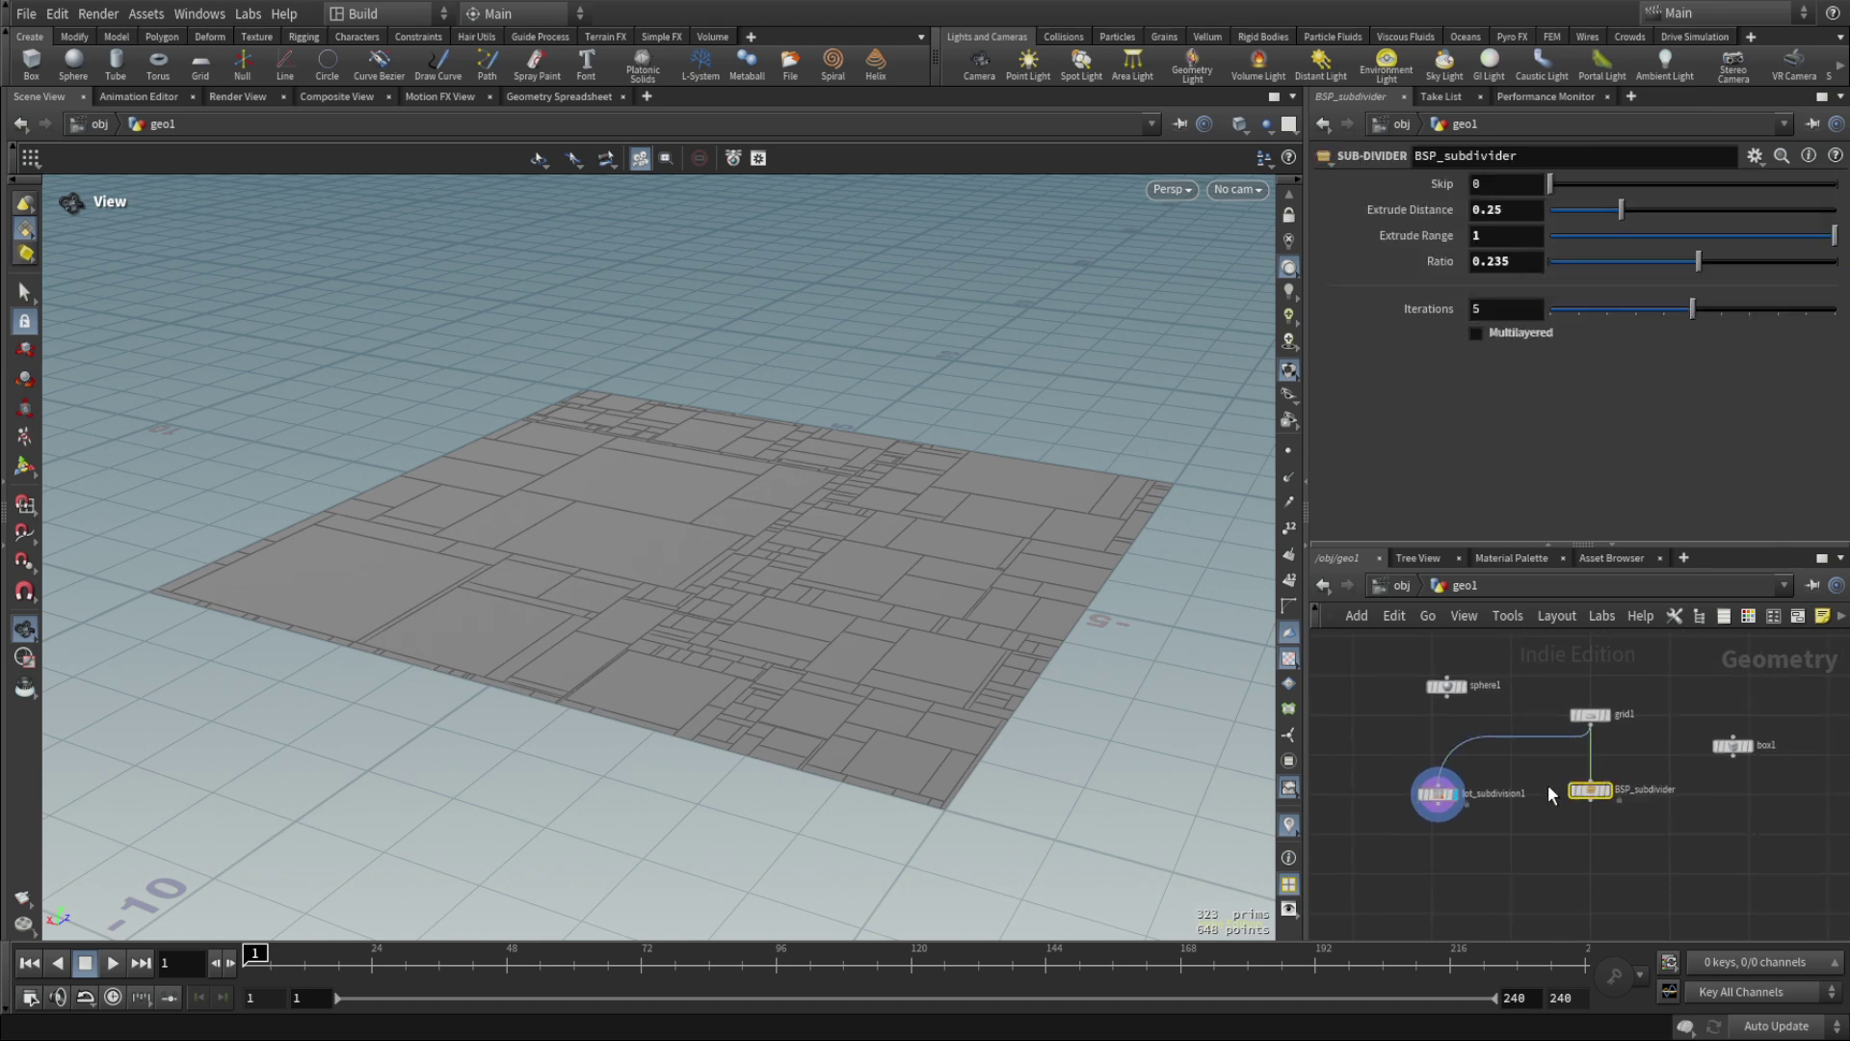
left_click(1438, 796)
left_click_drag(768, 566, 794, 602)
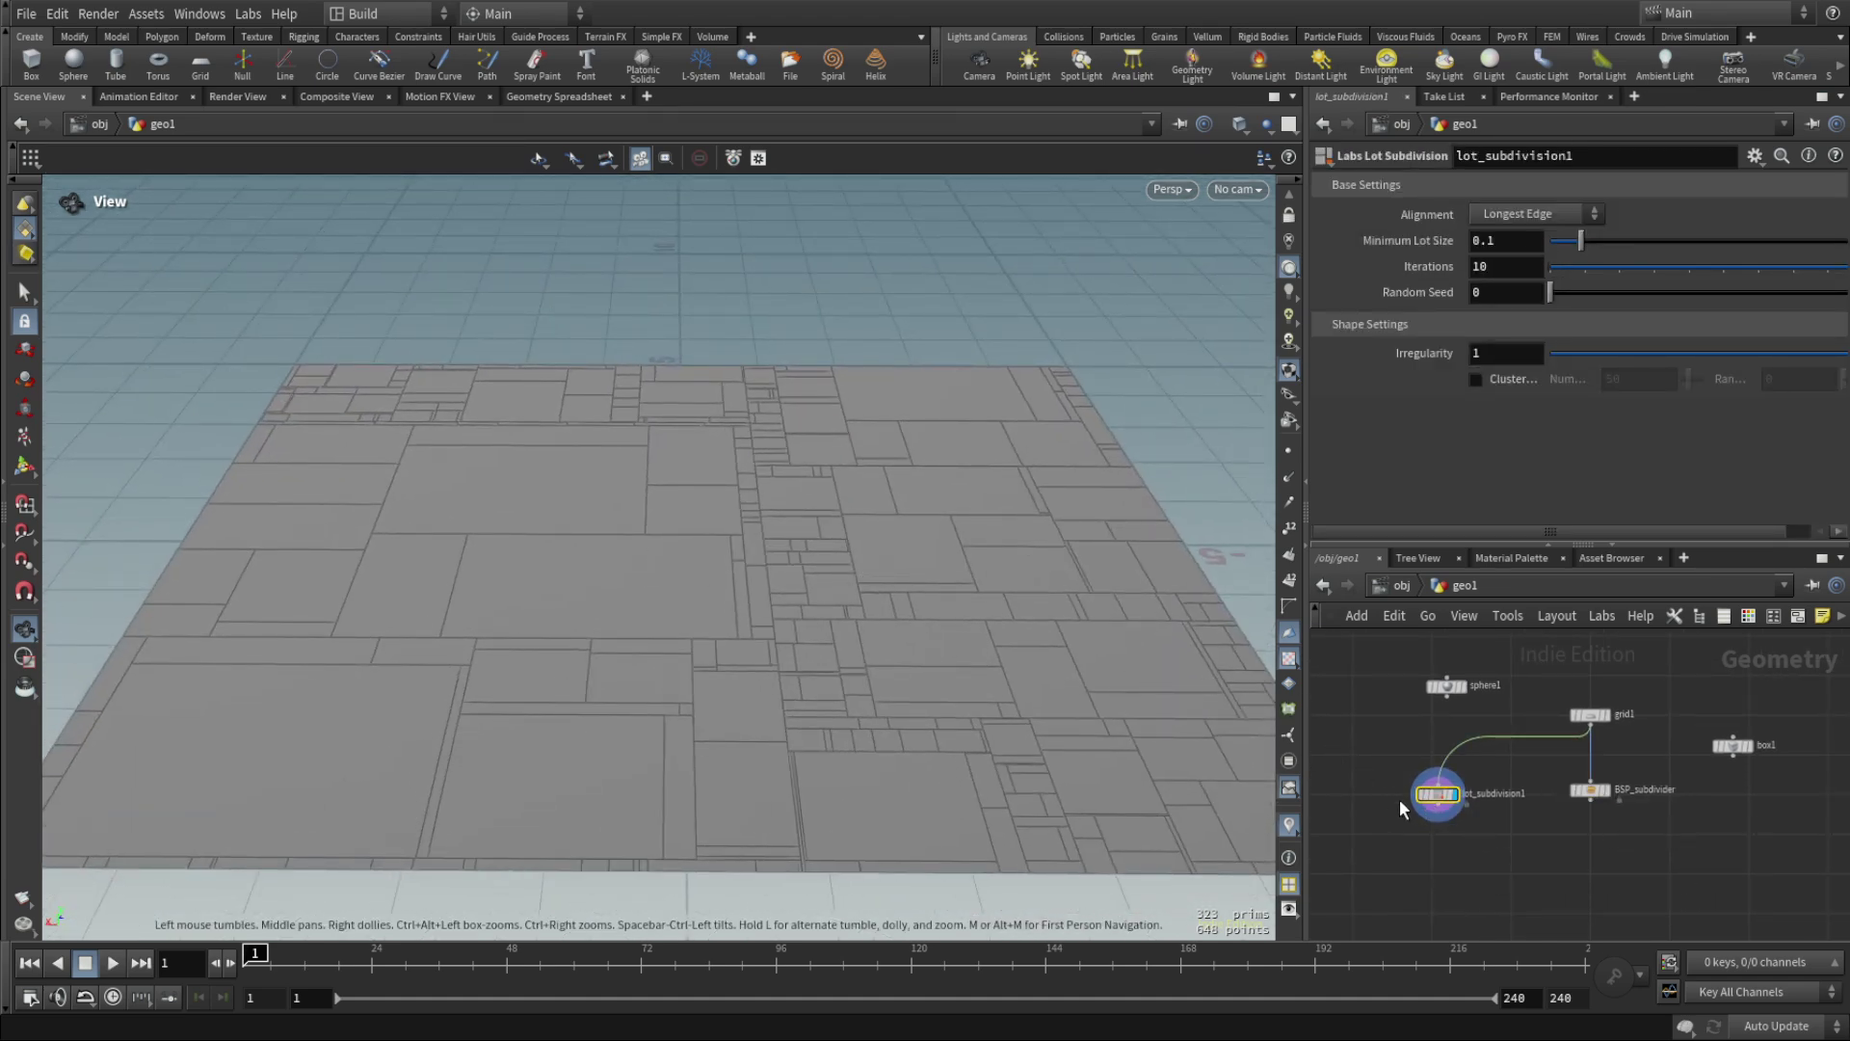
left_click_drag(1440, 802, 1438, 798)
double_click(1438, 798)
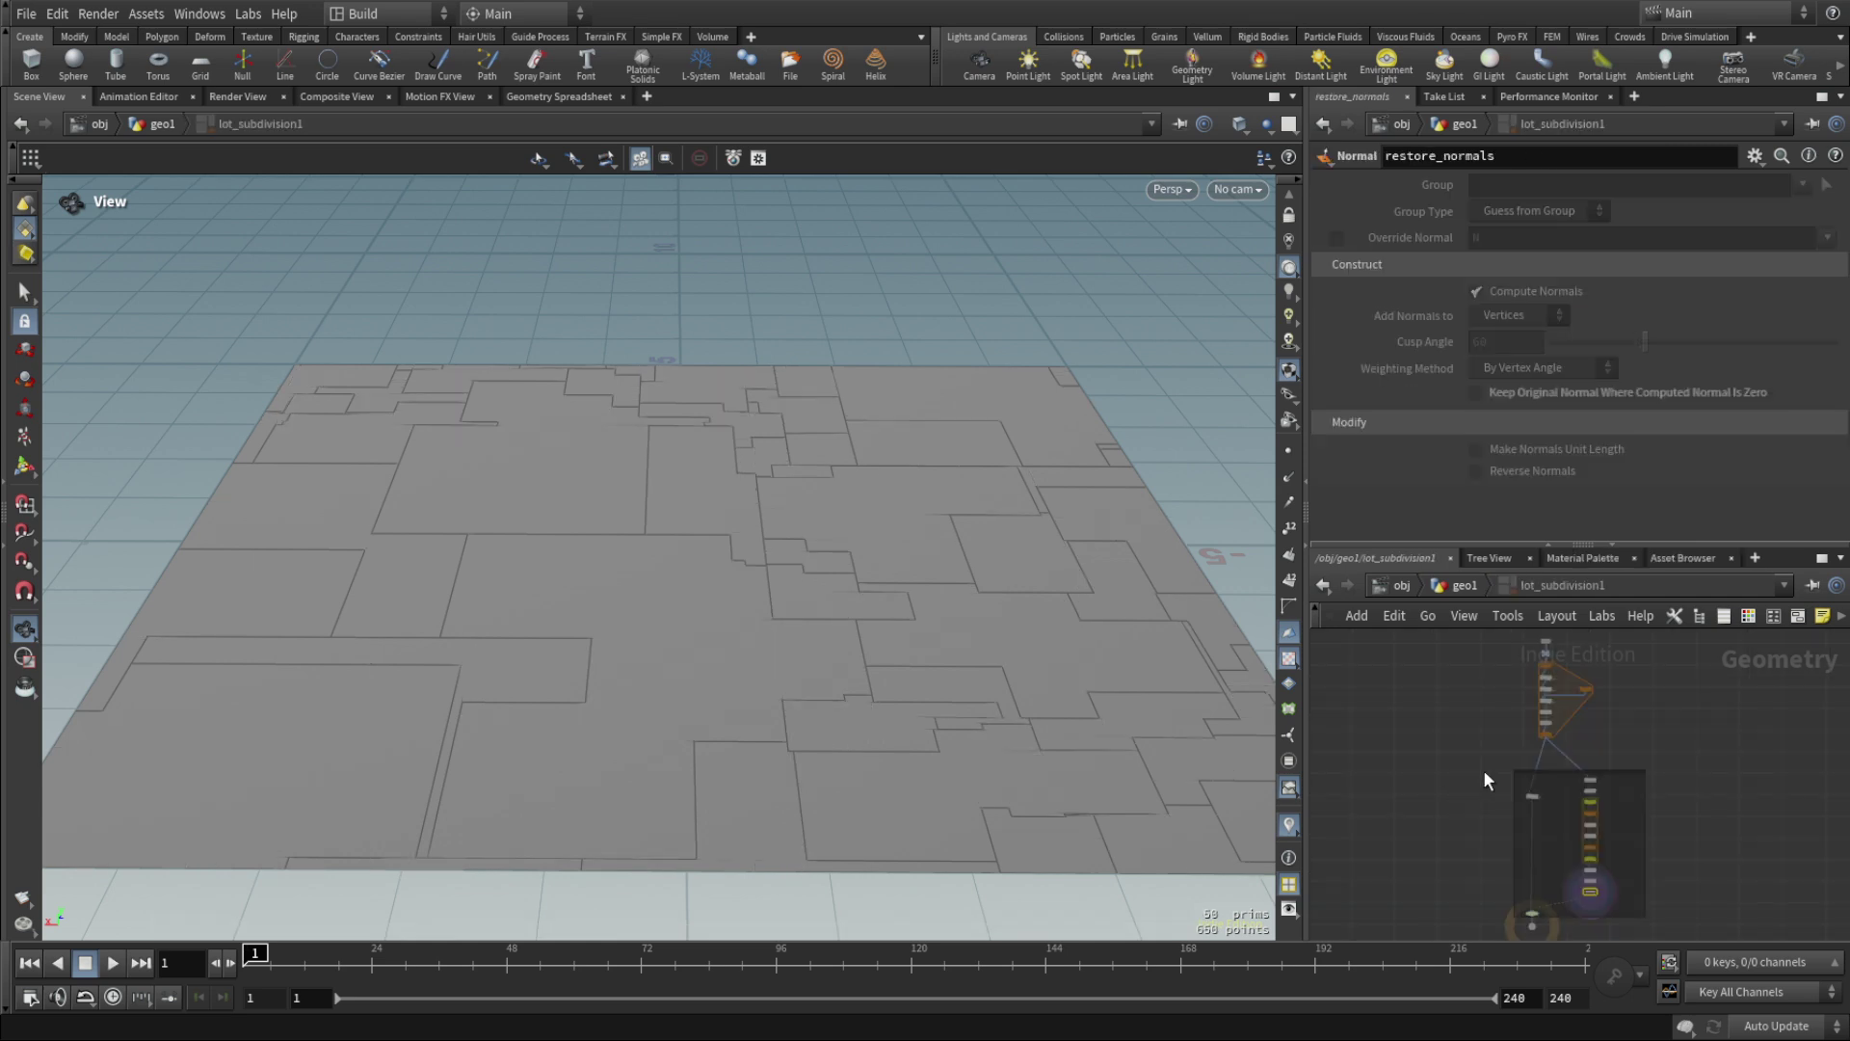
key("u")
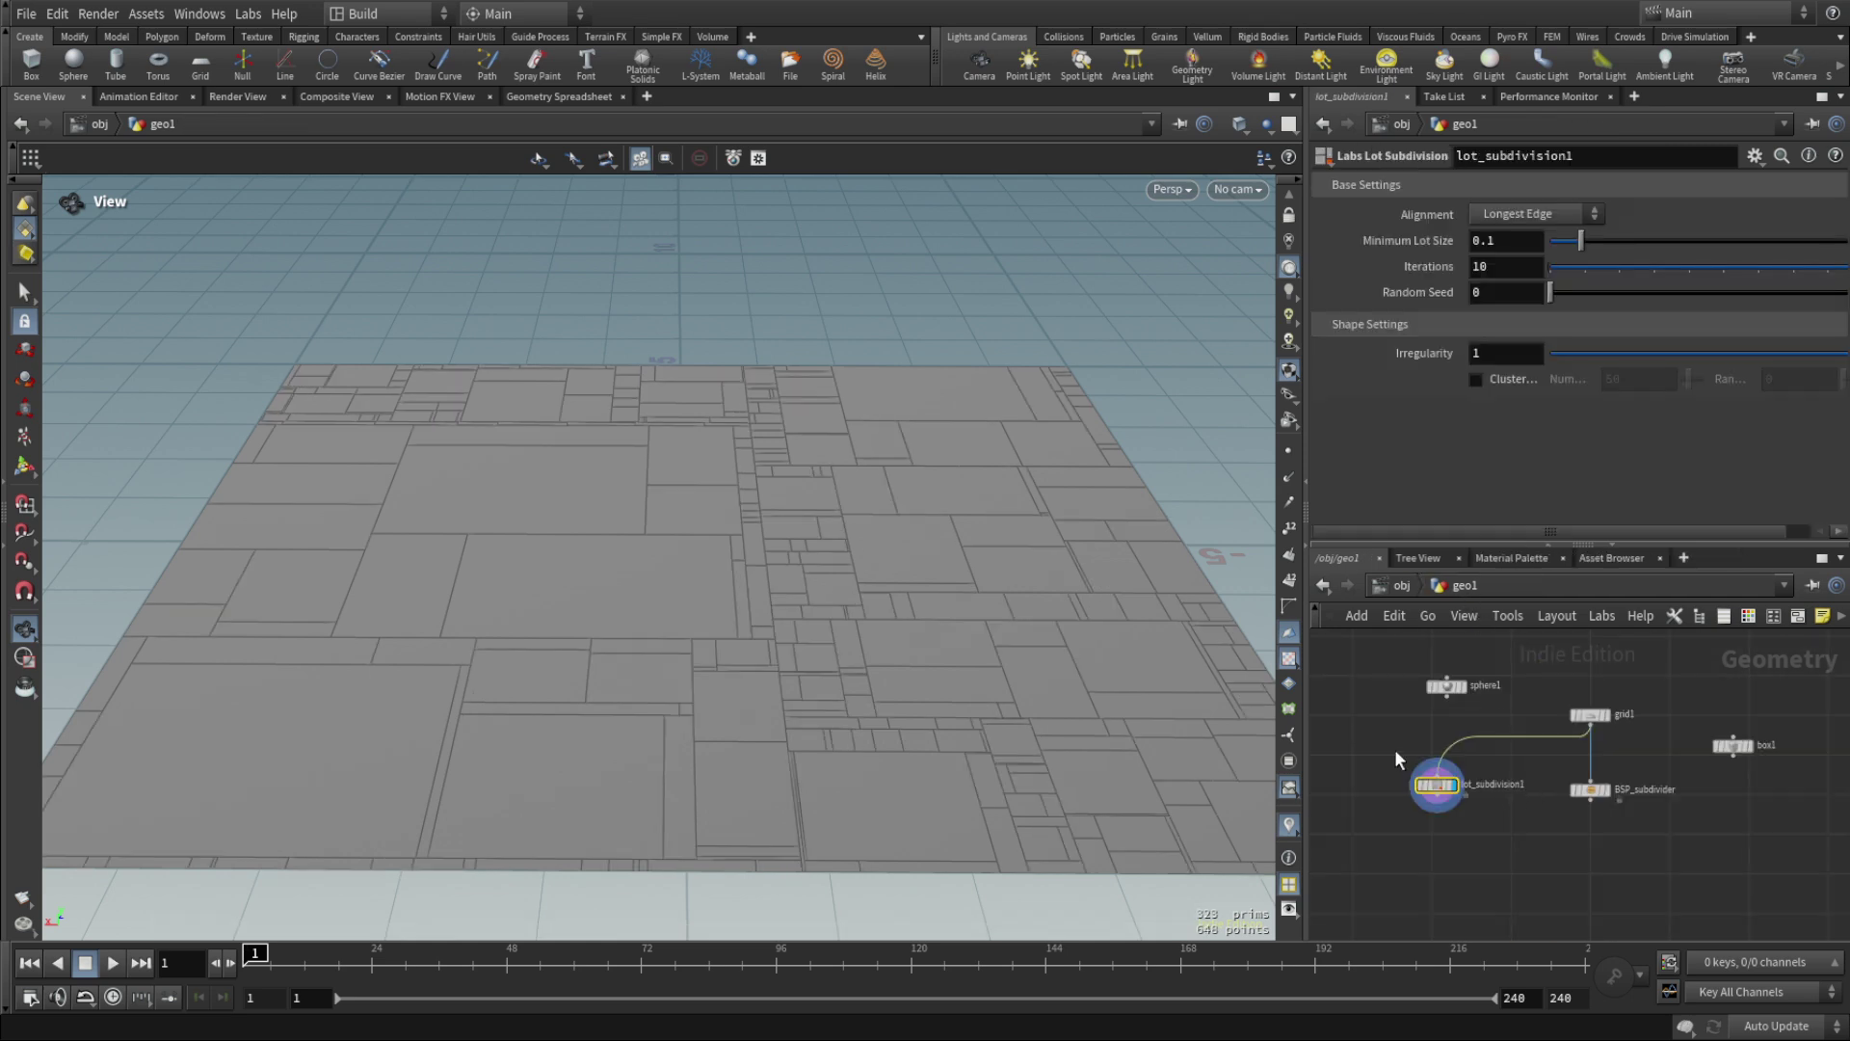
left_click(1549, 266)
Set the lot subdivision Irregularity to 0 and turn on viewport point numbers.
left_click_drag(1205, 366, 973, 453)
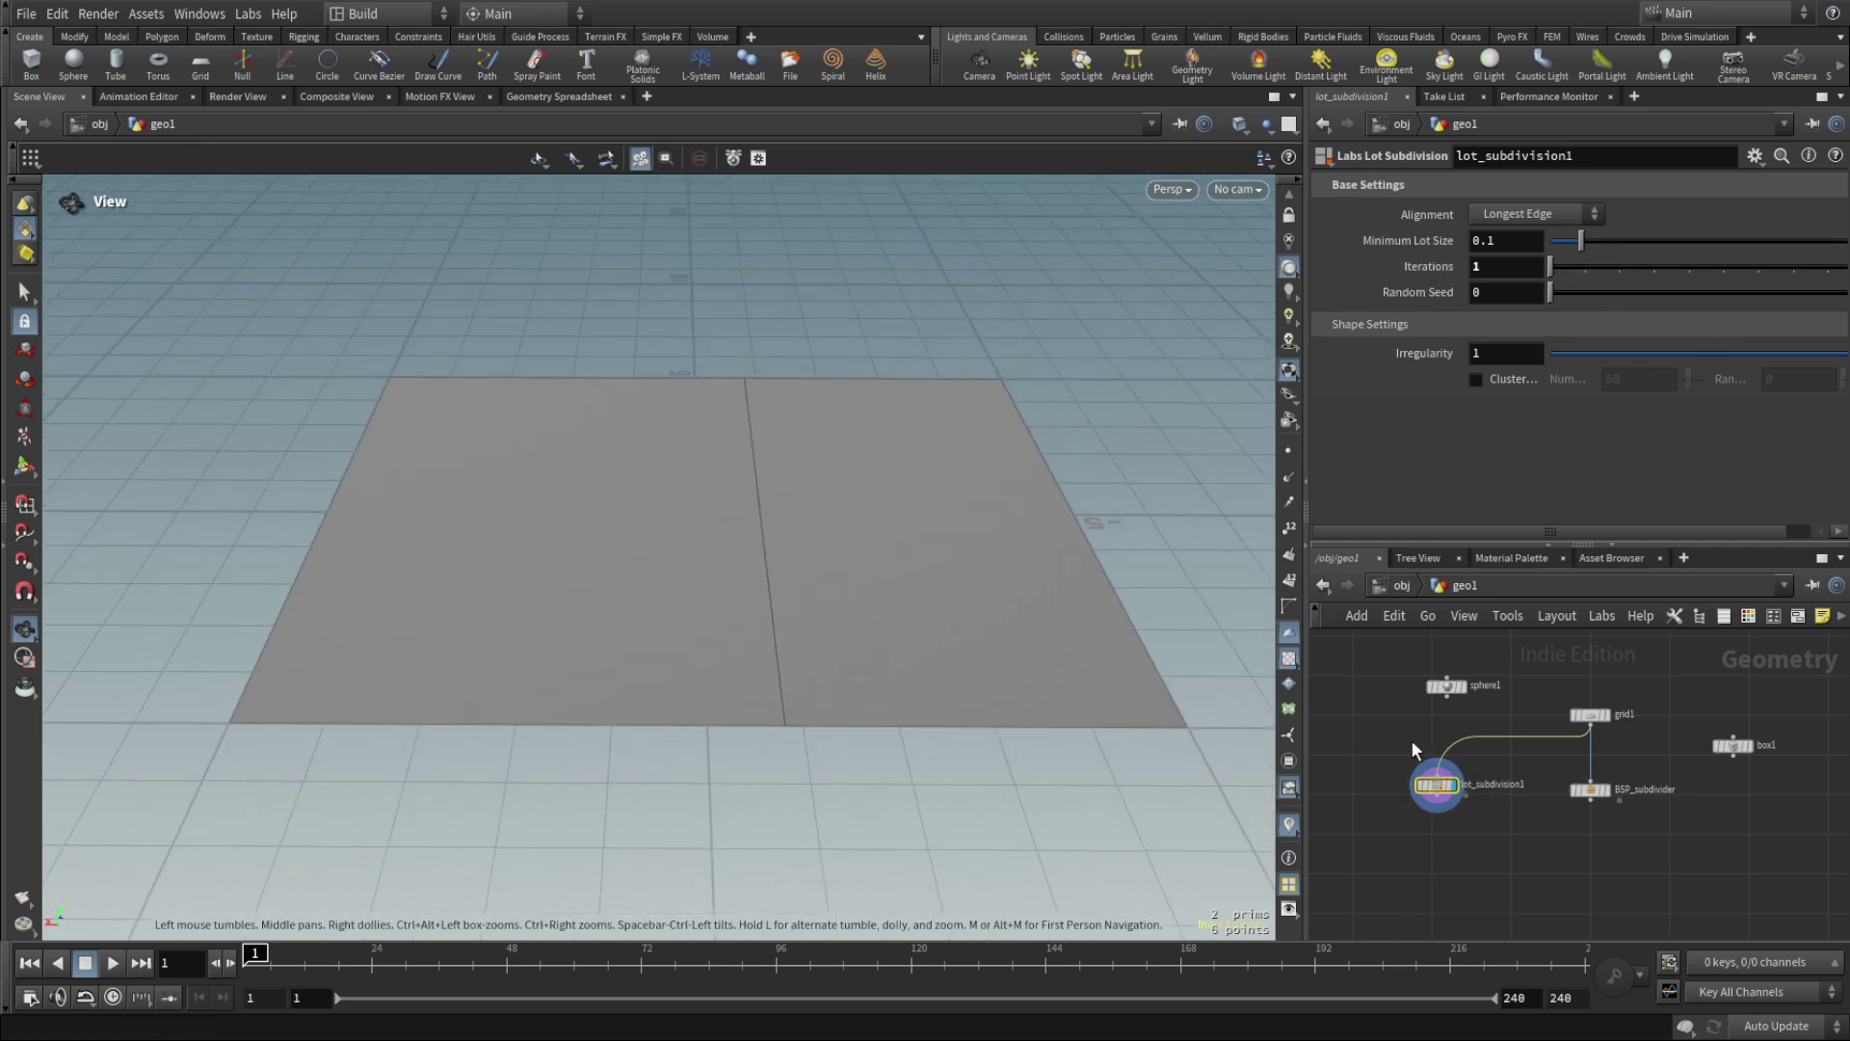
left_click_drag(1307, 771, 1271, 771)
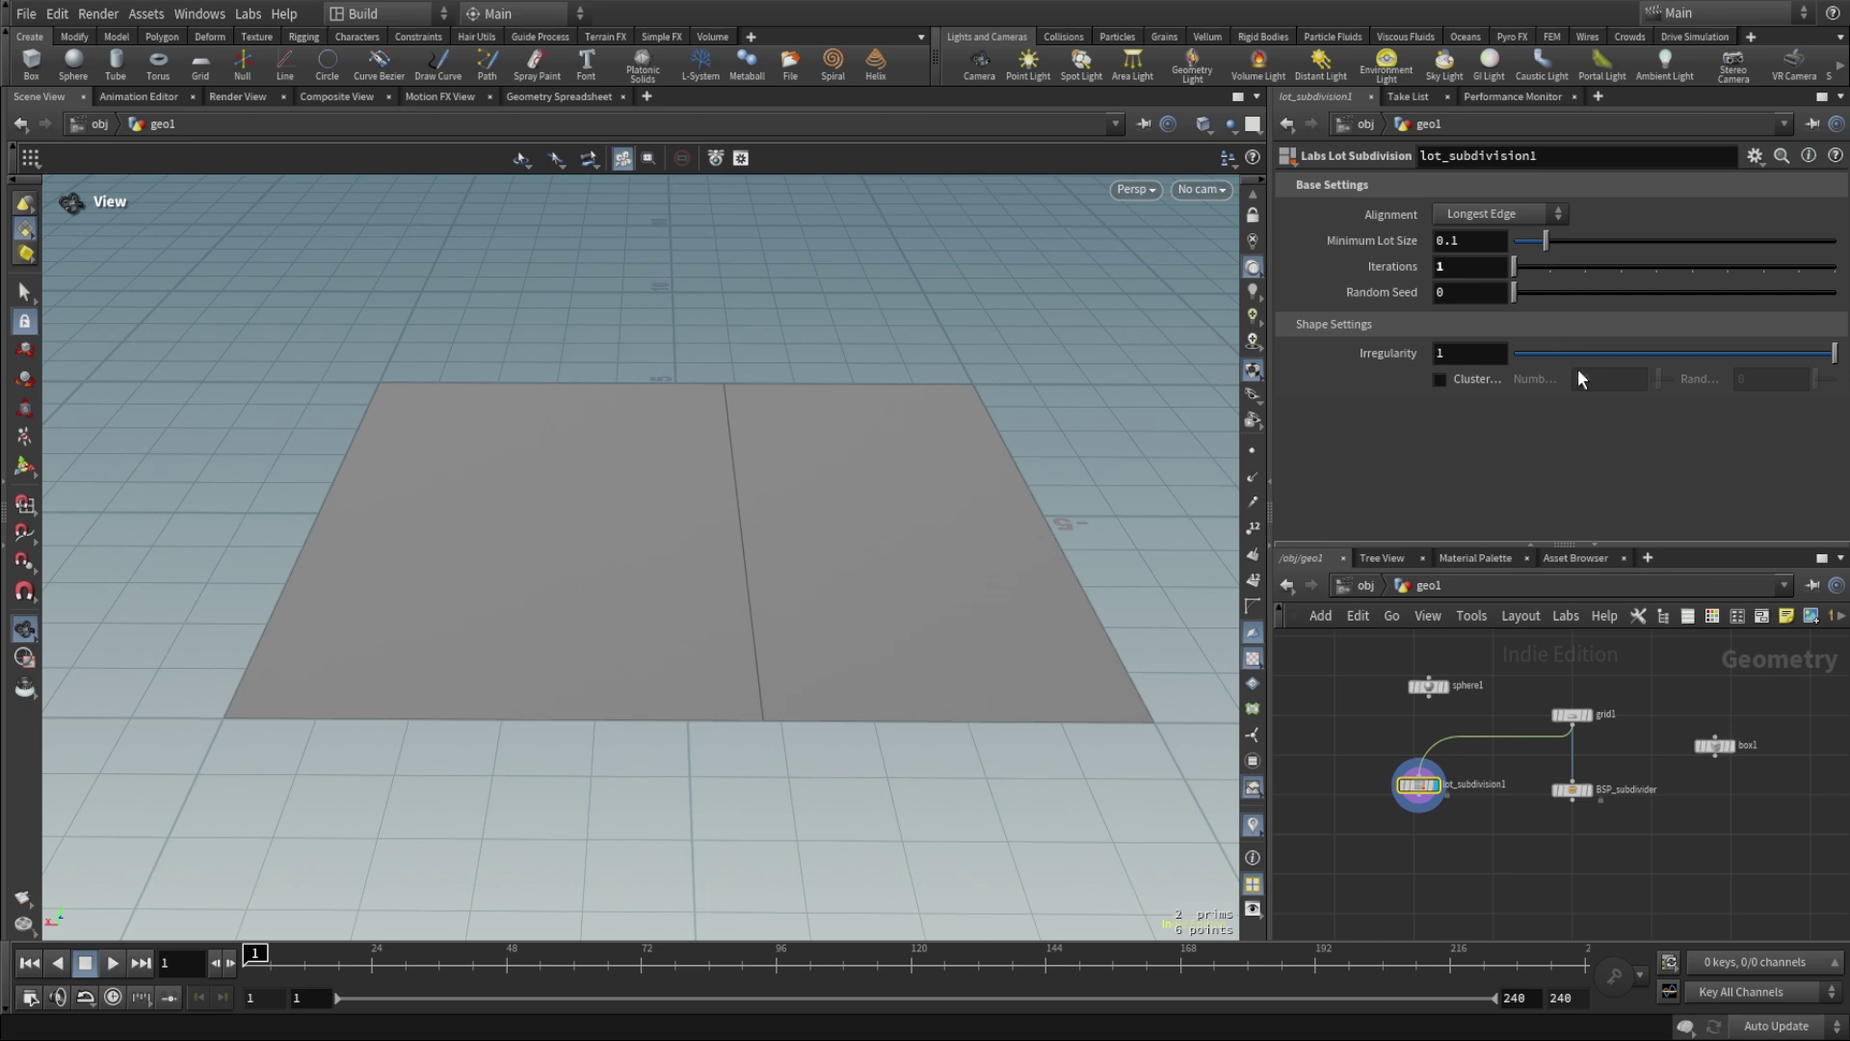
left_click_drag(1594, 355, 1469, 349)
left_click_drag(739, 517, 591, 410)
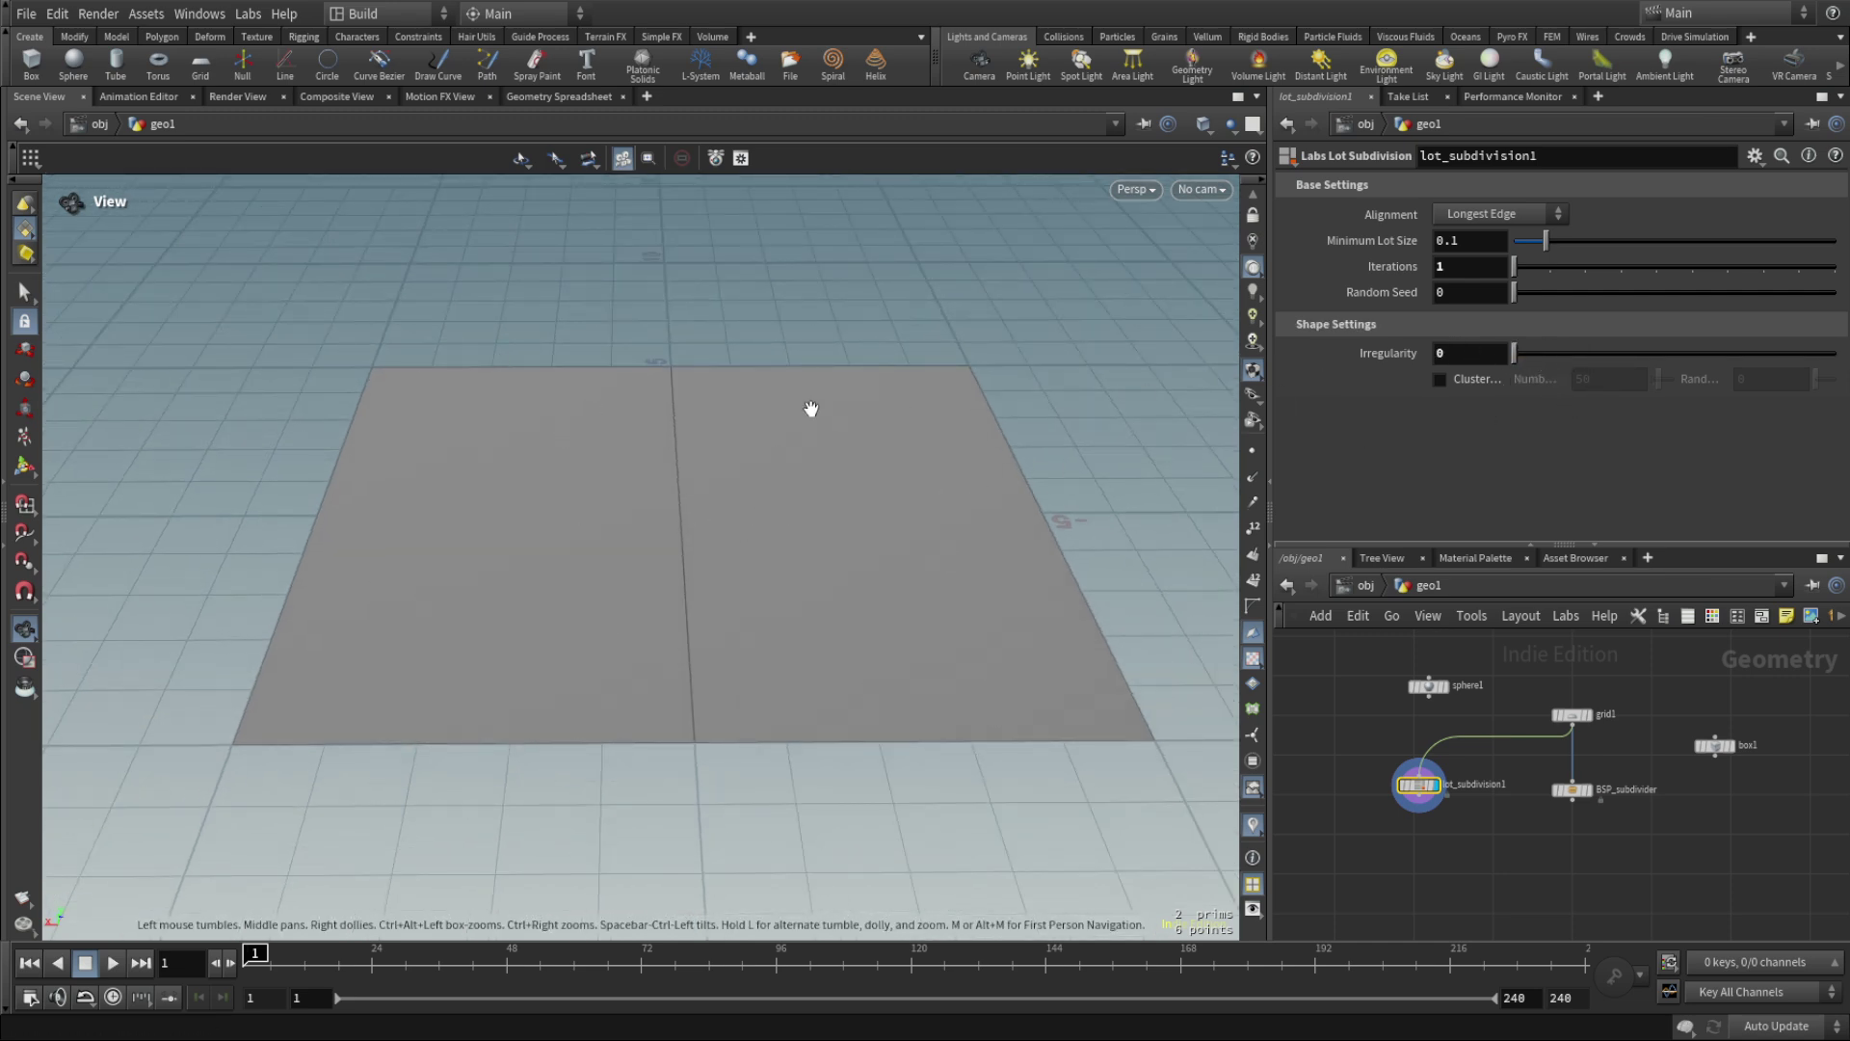
left_click_drag(674, 372, 729, 371)
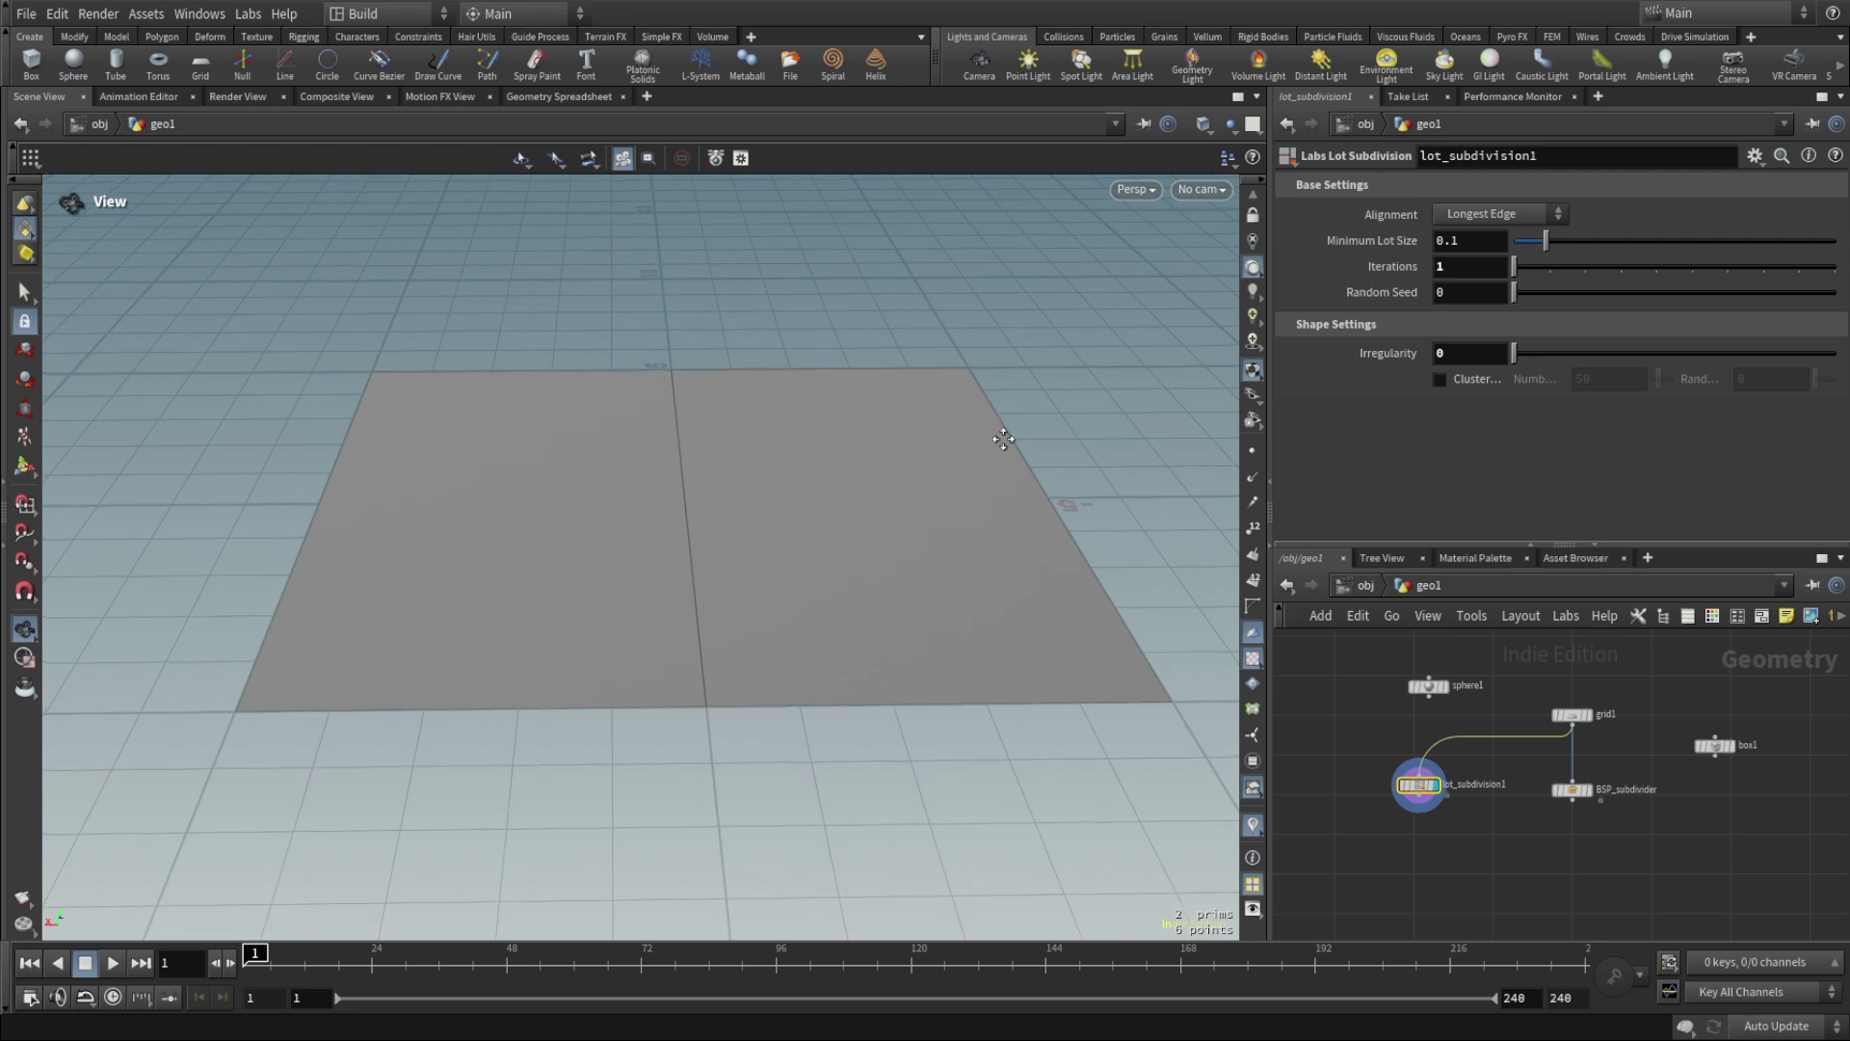
left_click_drag(1006, 450, 1040, 554)
left_click(1252, 528)
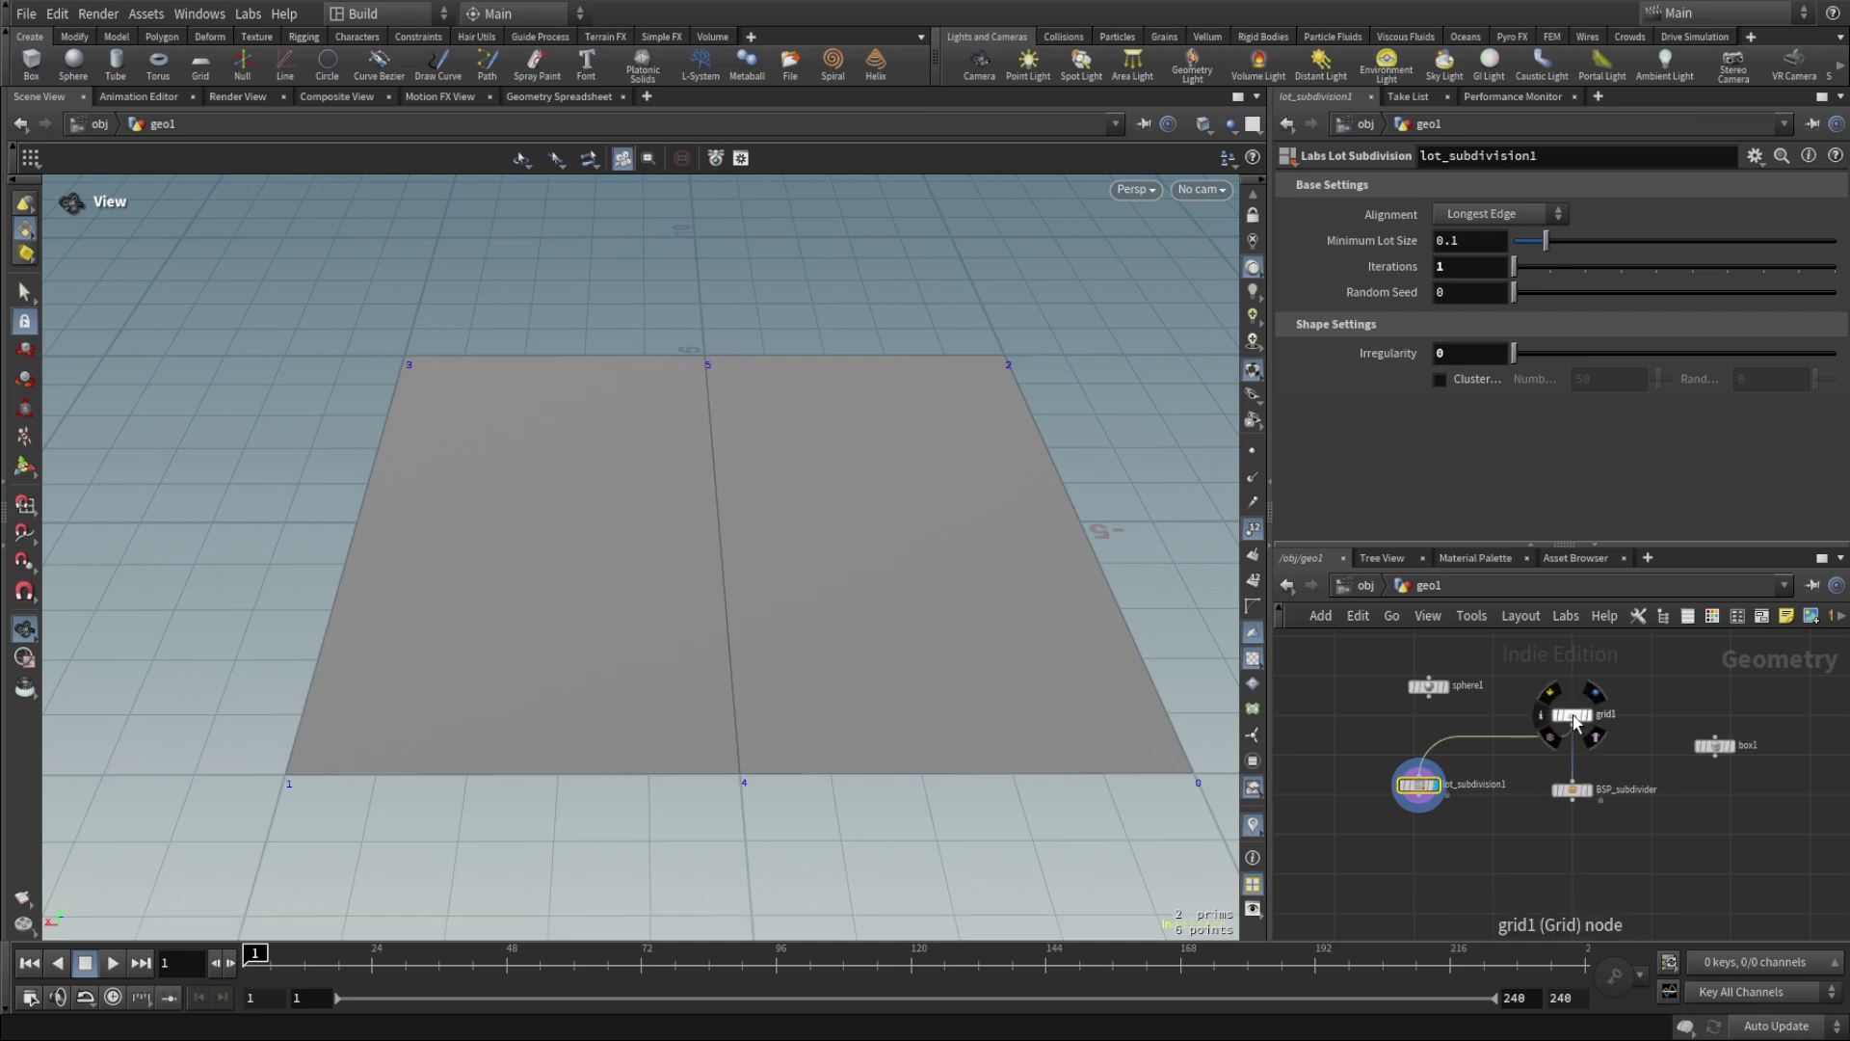
Copy grid1 as grid2 and view its single quad, then re-display lot_subdivision1.
left_click_drag(1570, 714, 1314, 731)
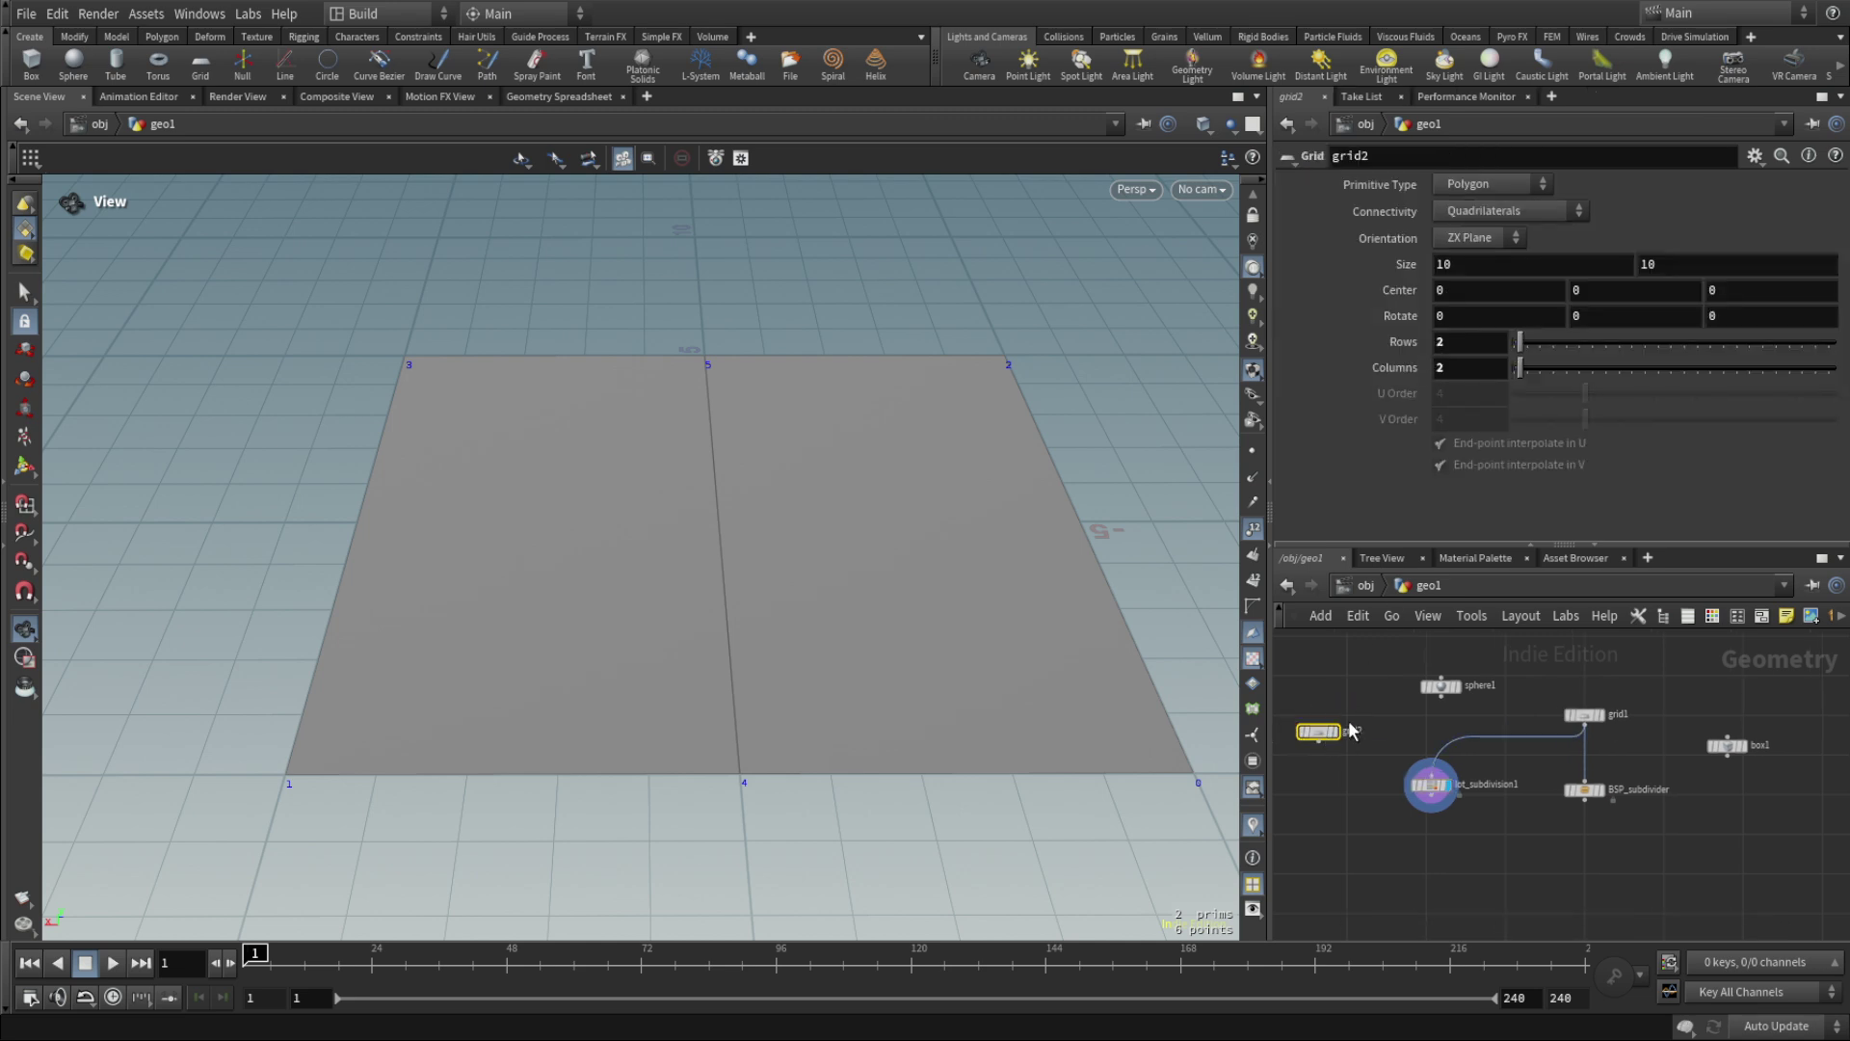
left_click(1337, 731)
left_click_drag(847, 500, 832, 672)
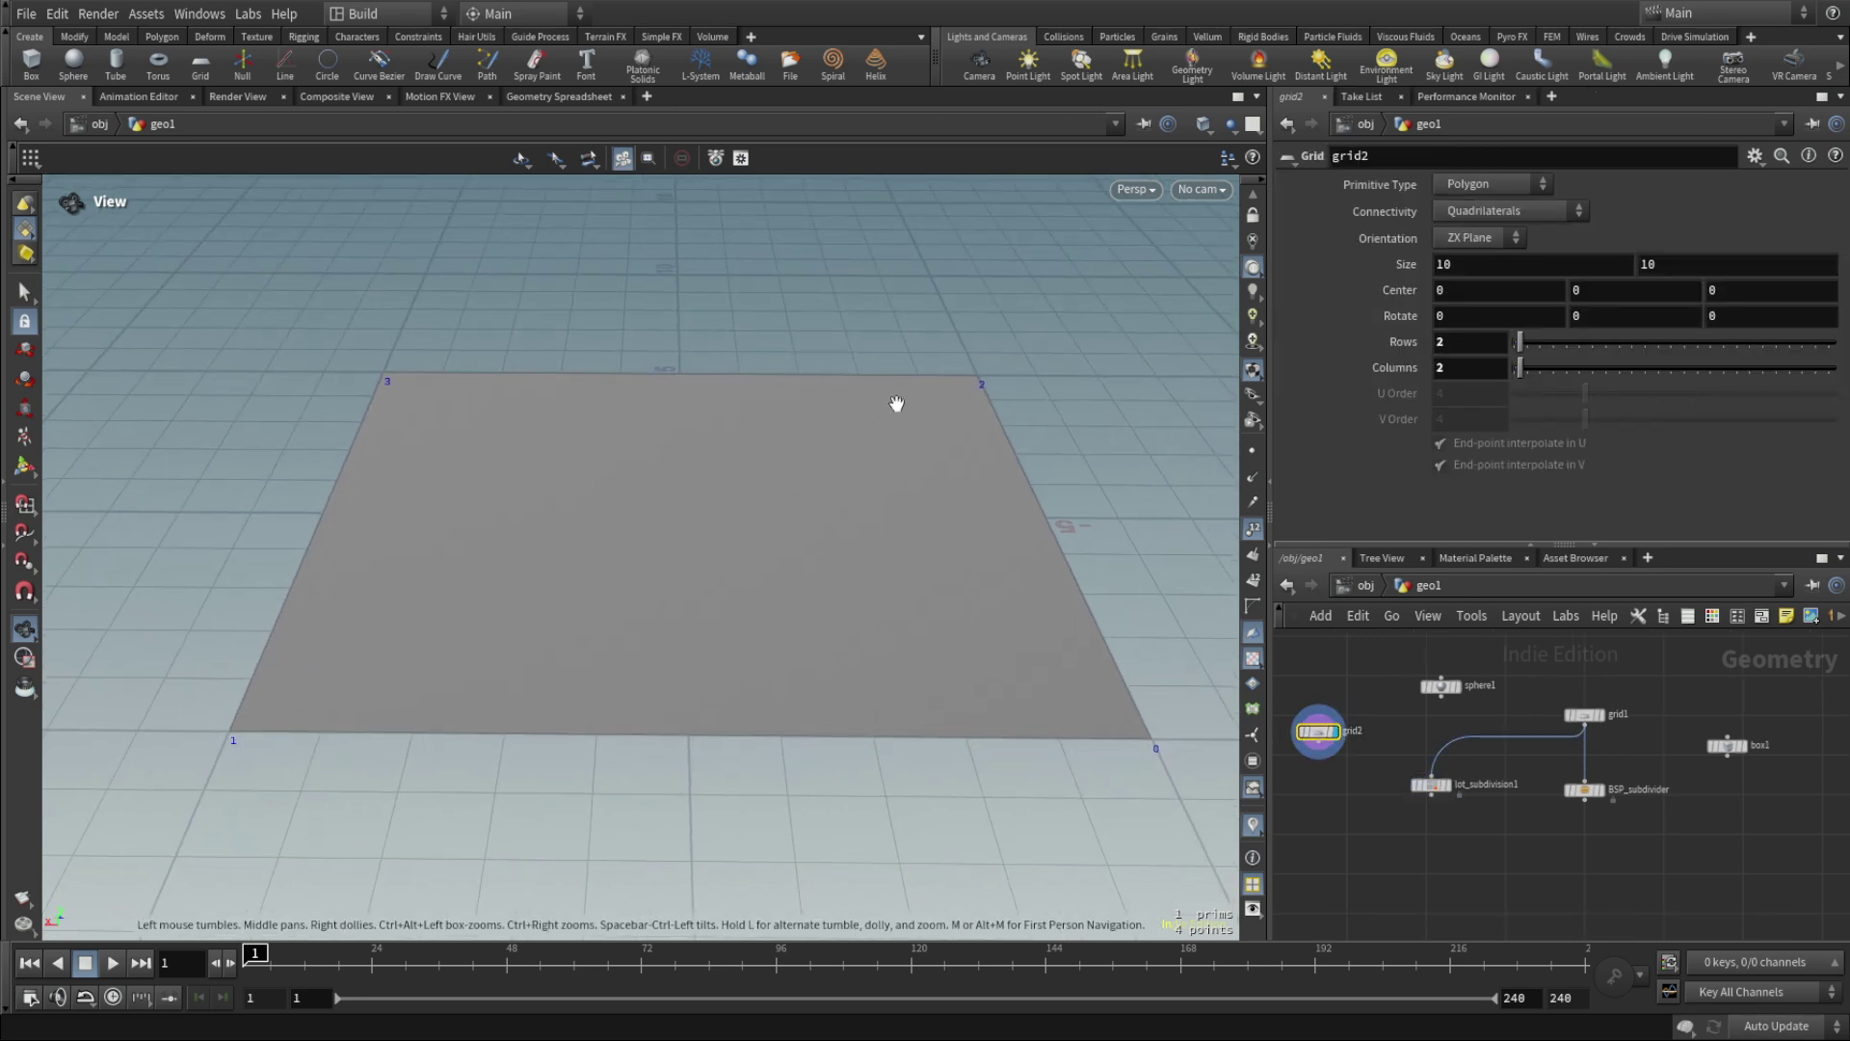
left_click_drag(832, 619, 830, 674)
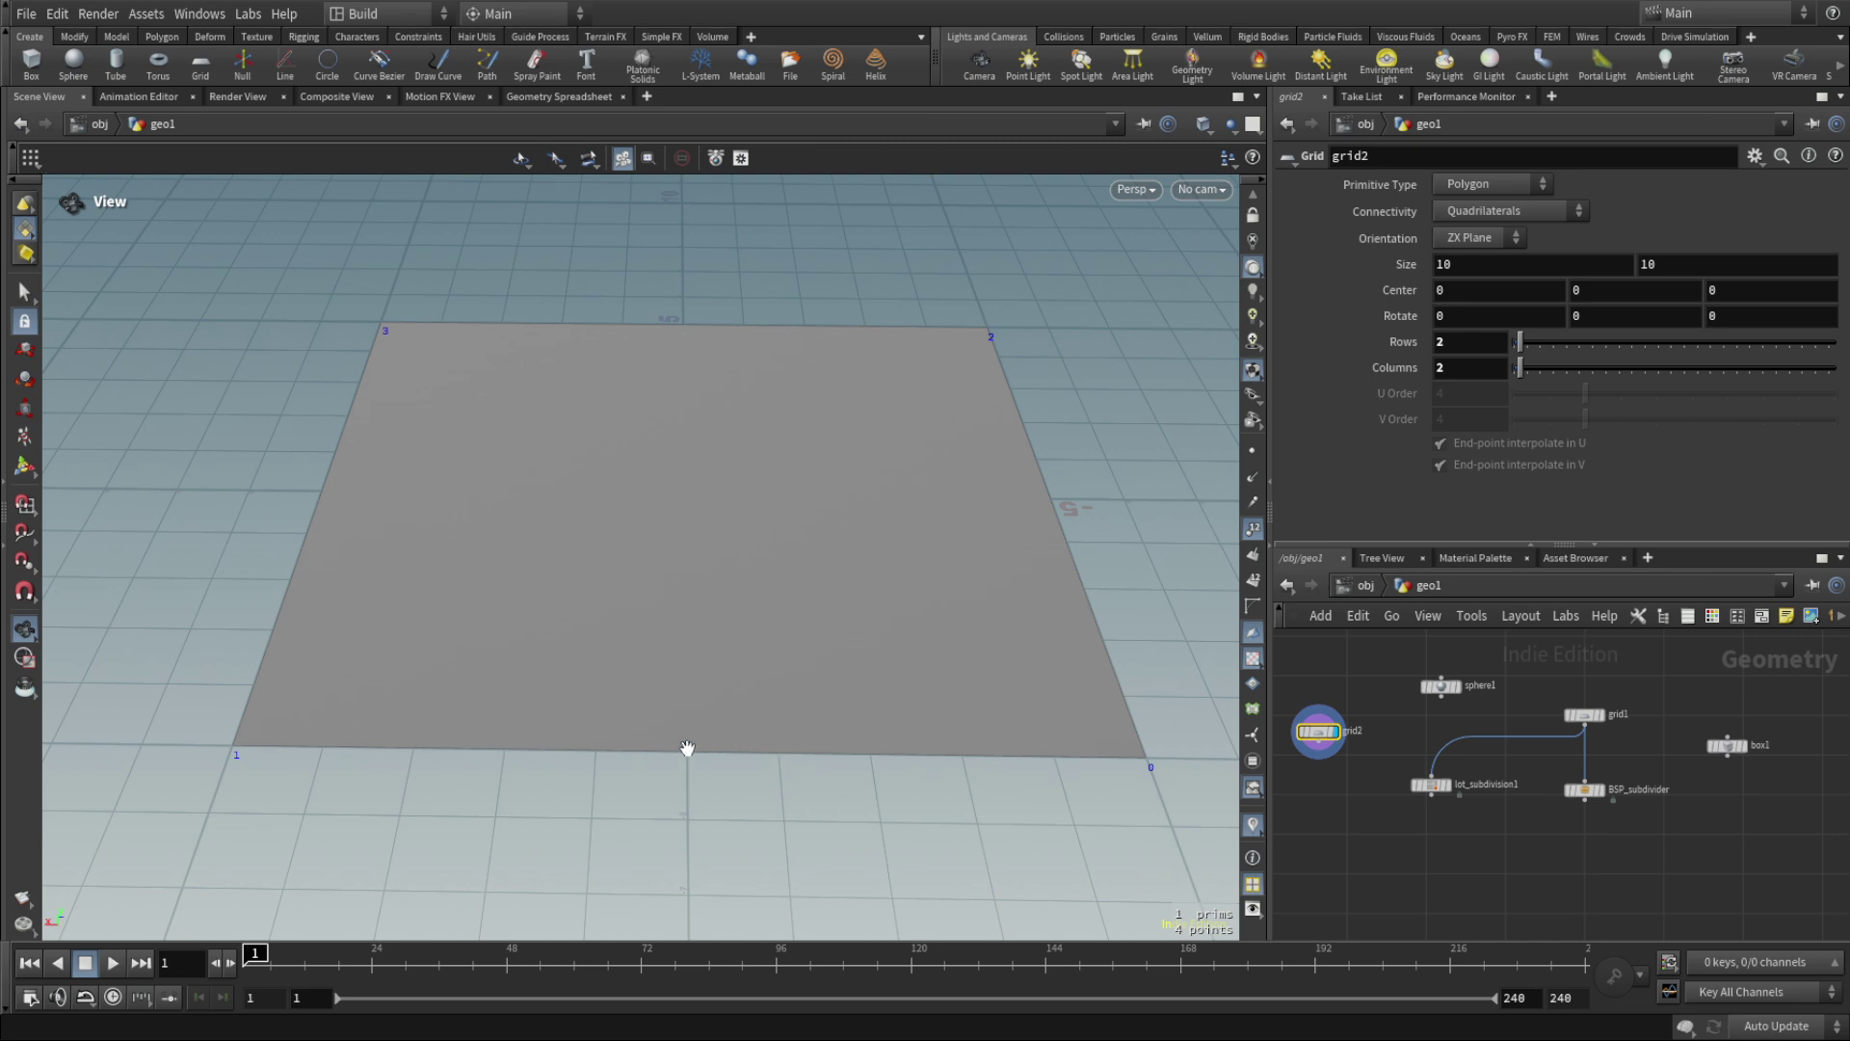
left_click(1447, 784)
left_click(1428, 784)
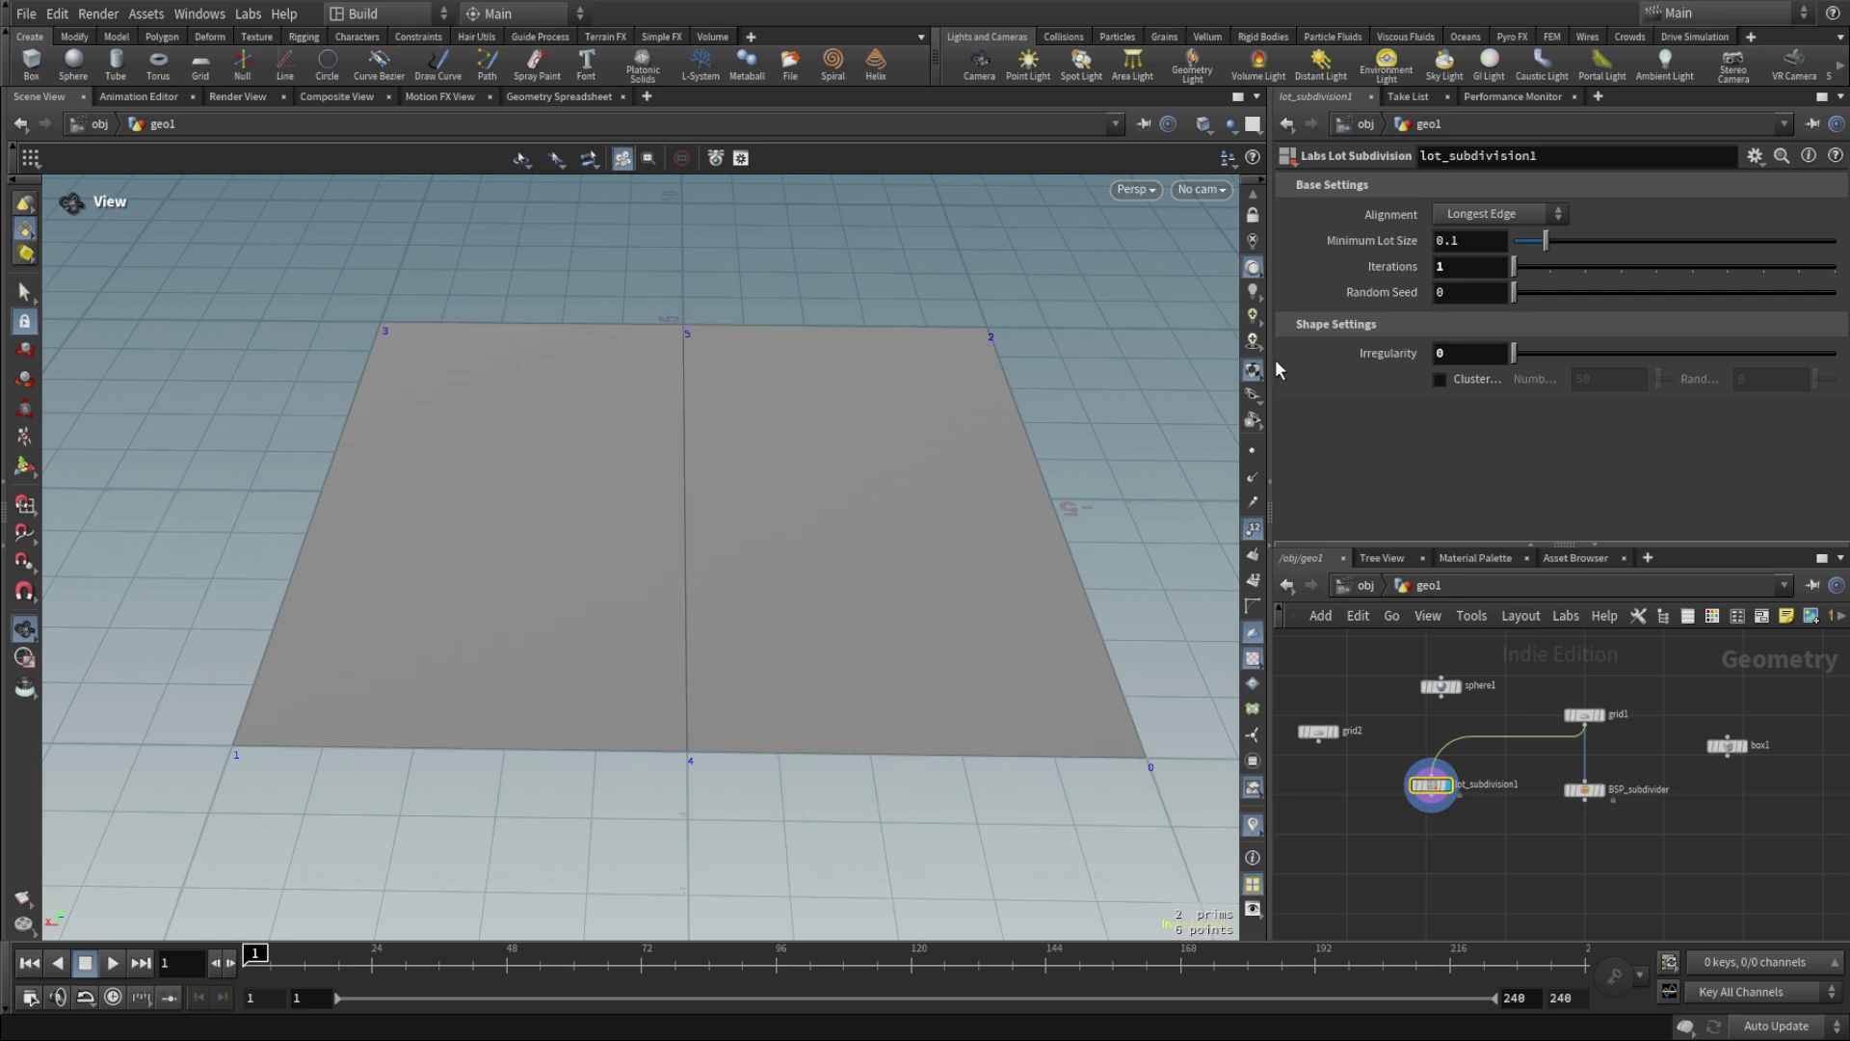
Try various Irregularity values and Iterations 5–6, settling Irregularity at 0.543.
left_click_drag(1515, 353, 1711, 353)
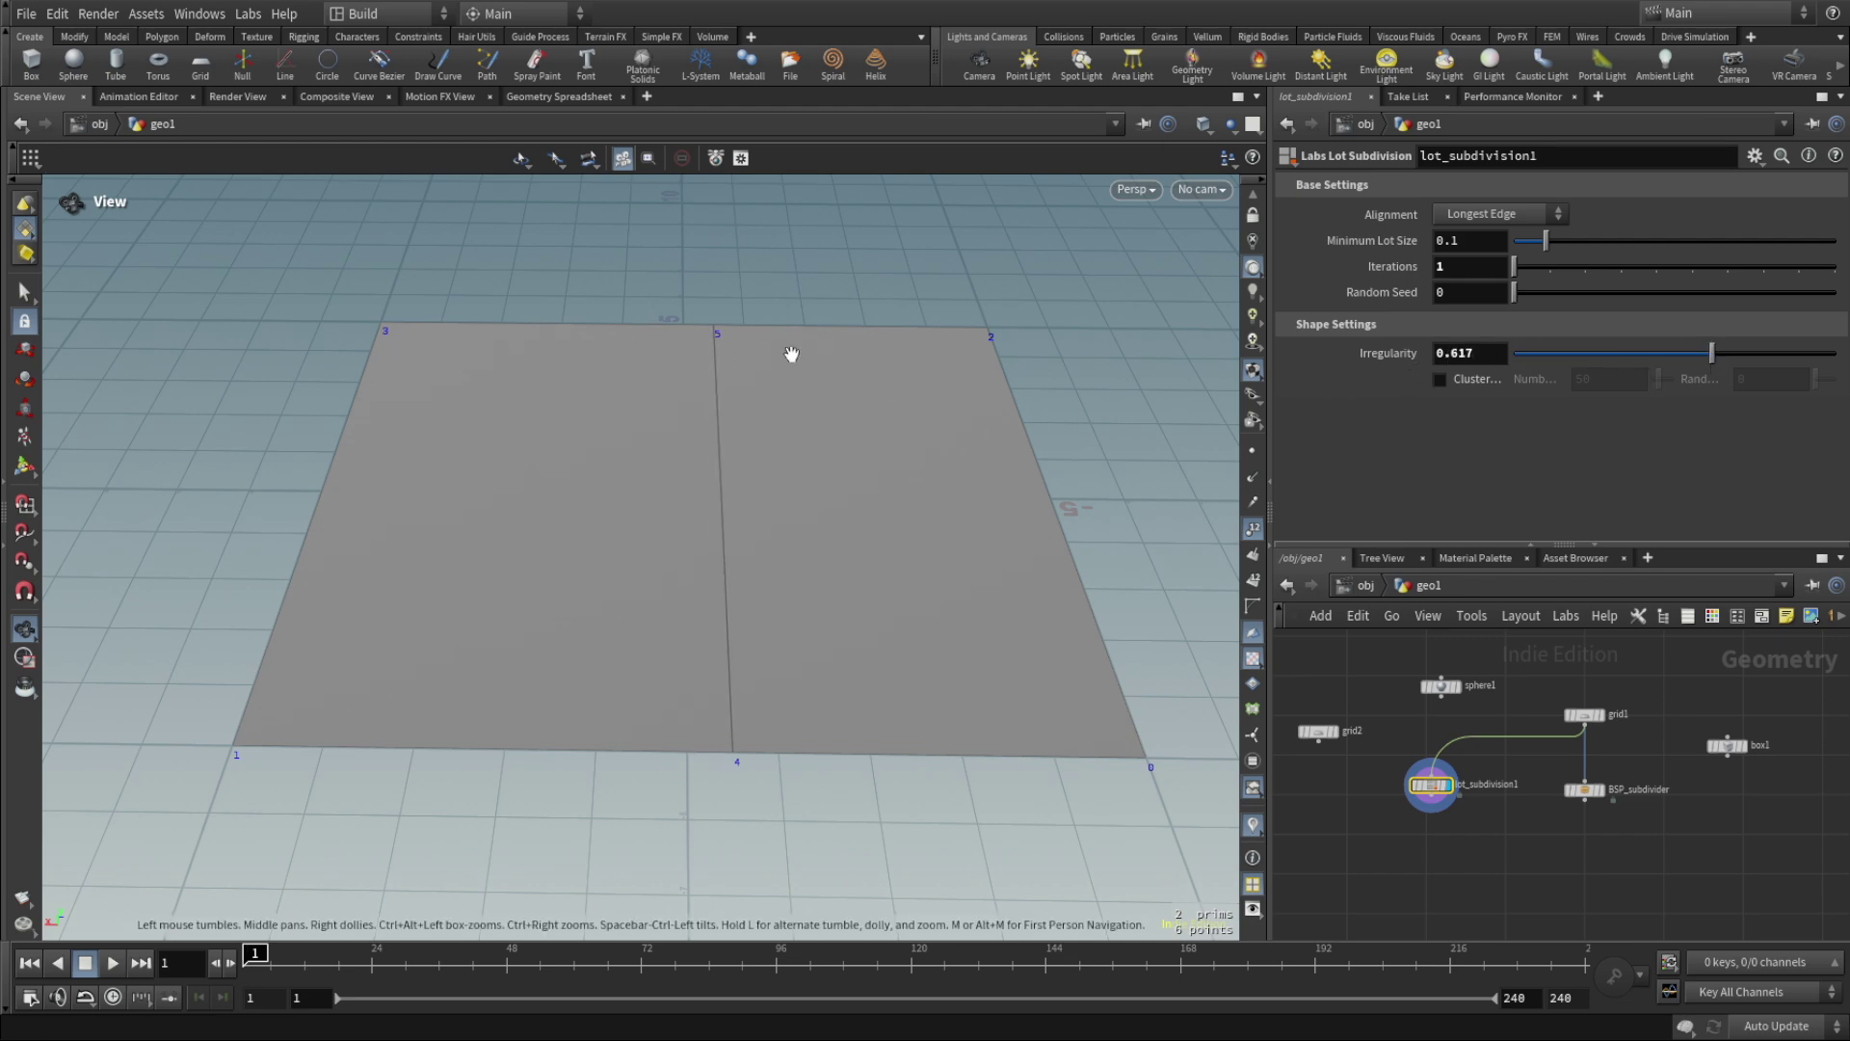
left_click_drag(685, 497, 756, 549)
left_click_drag(1580, 353, 1646, 354)
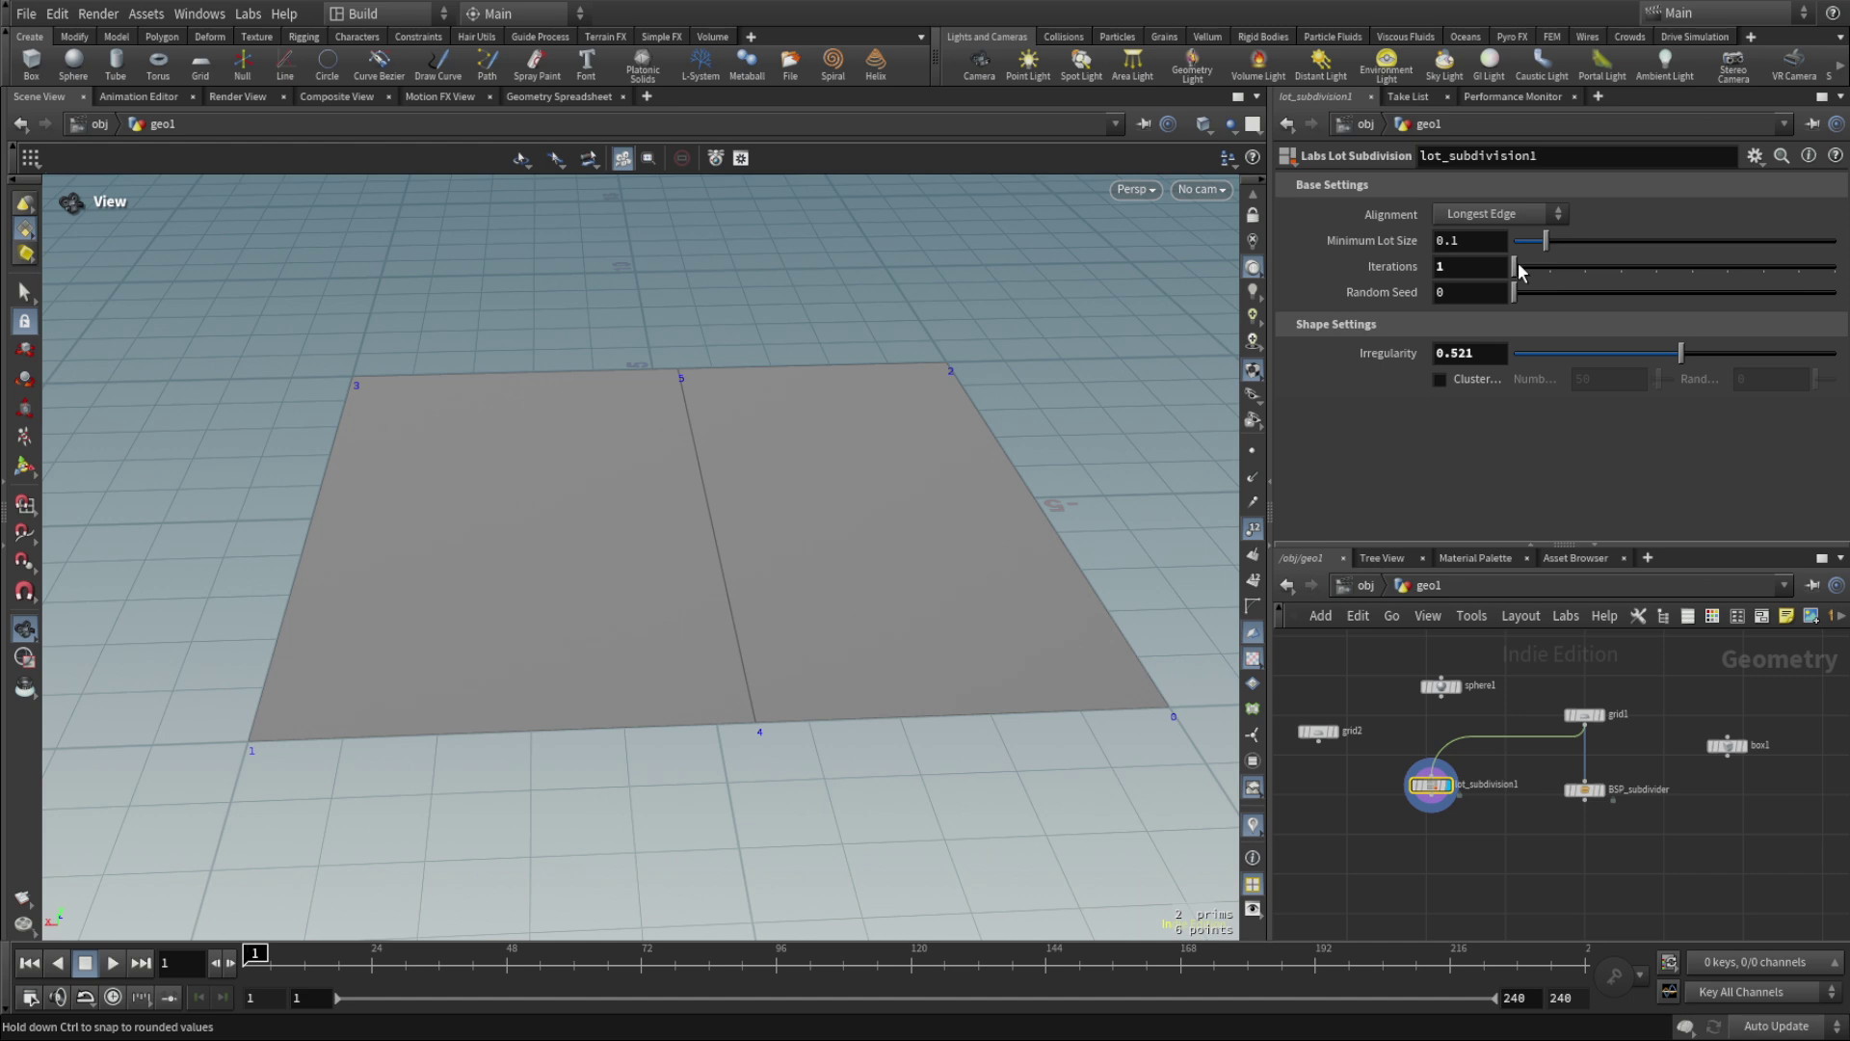
left_click_drag(1519, 266, 1706, 266)
left_click(1253, 528)
left_click_drag(1166, 472, 993, 487)
mouse_move(1678, 352)
left_mouse_down()
mouse_move(1766, 352)
mouse_move(1687, 353)
left_mouse_up()
left_click_drag(633, 482, 698, 605)
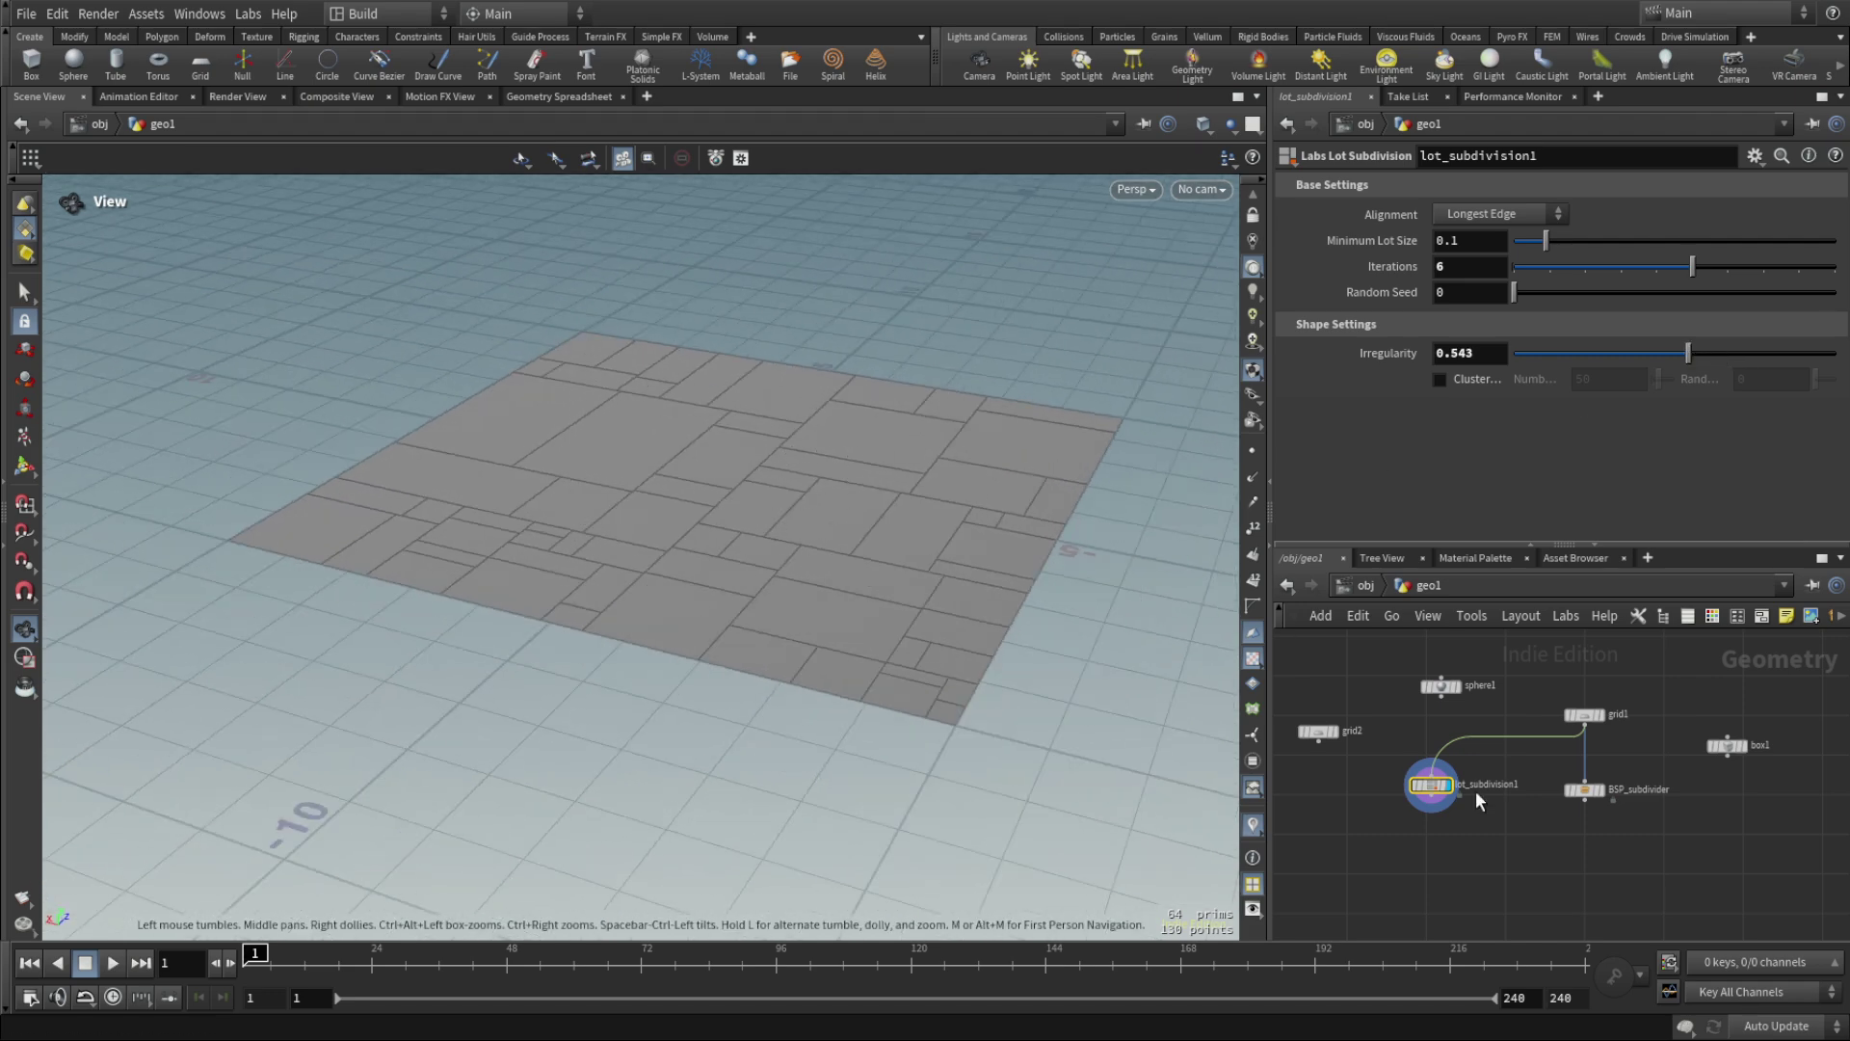
Inspect the uneven lots from several angles and raise Iterations to 8.
middle_click_drag(1516, 828, 1622, 772)
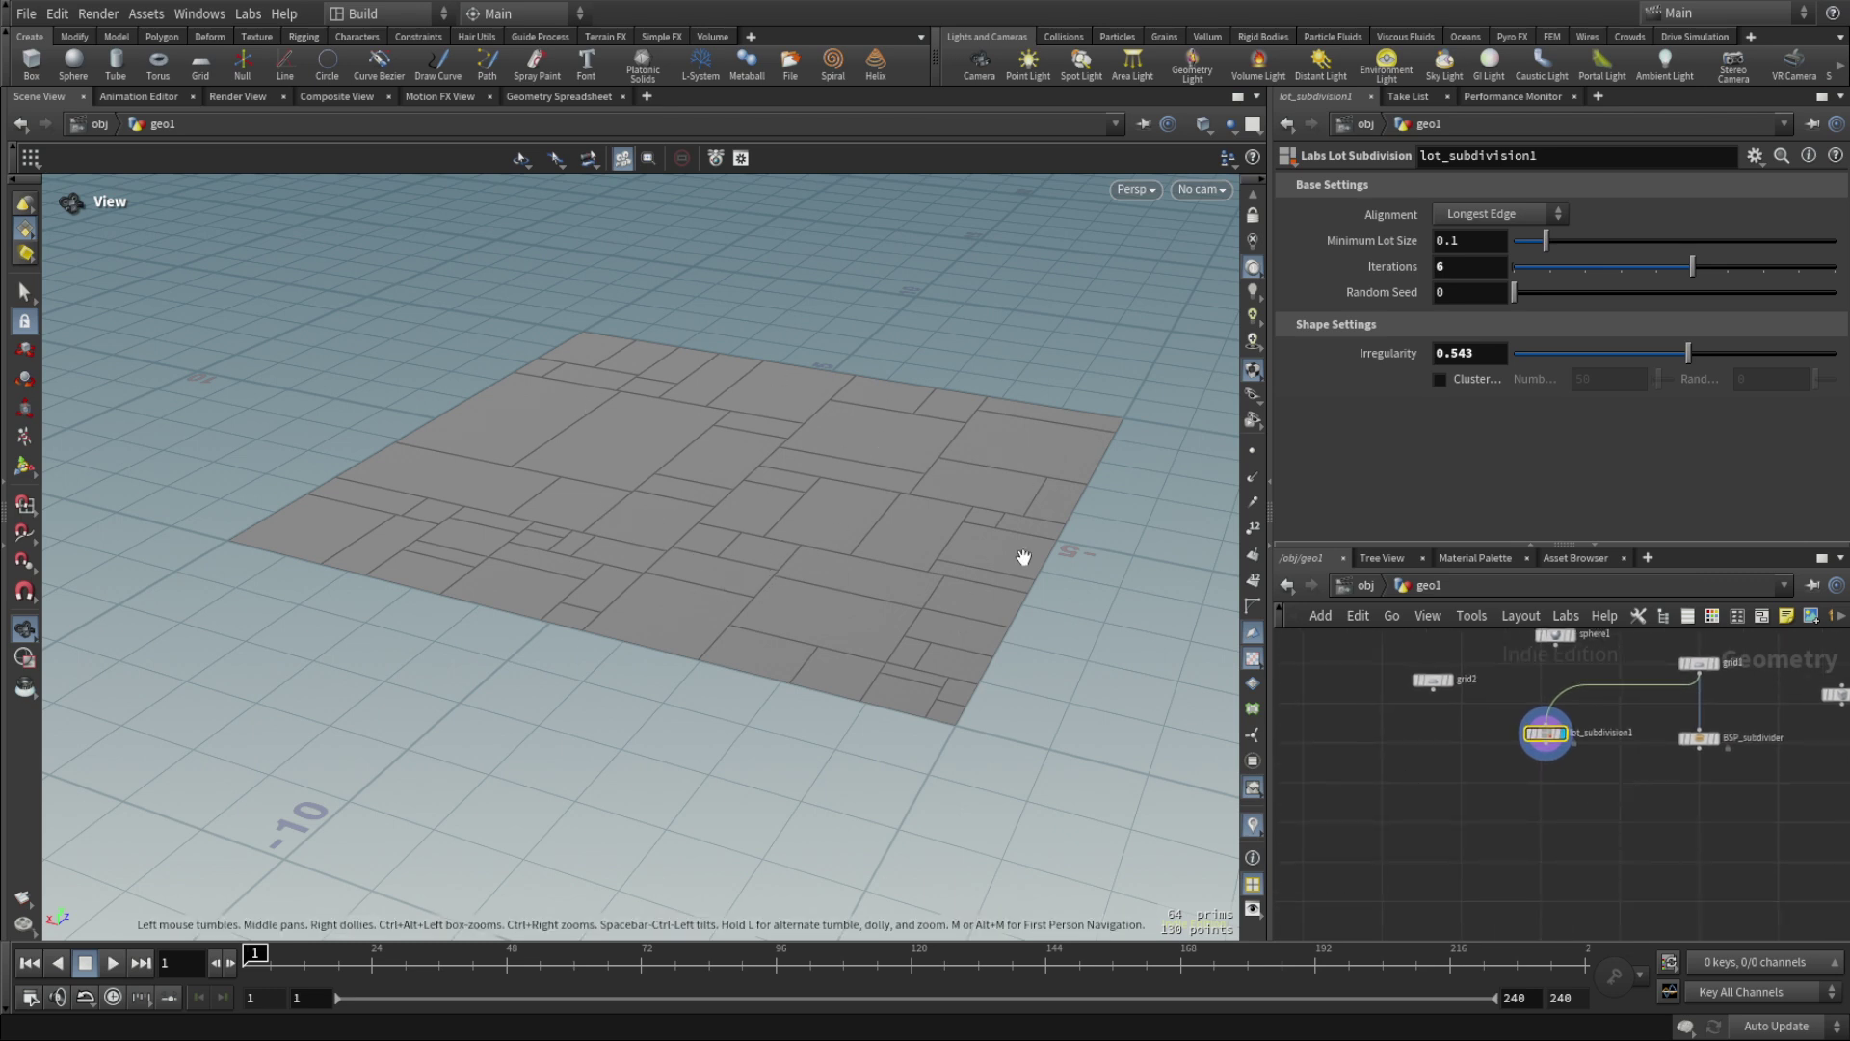
left_click(1699, 738)
left_click(1543, 737)
left_click(1544, 819)
left_click_drag(838, 556, 794, 575)
left_click_drag(1108, 732, 718, 653)
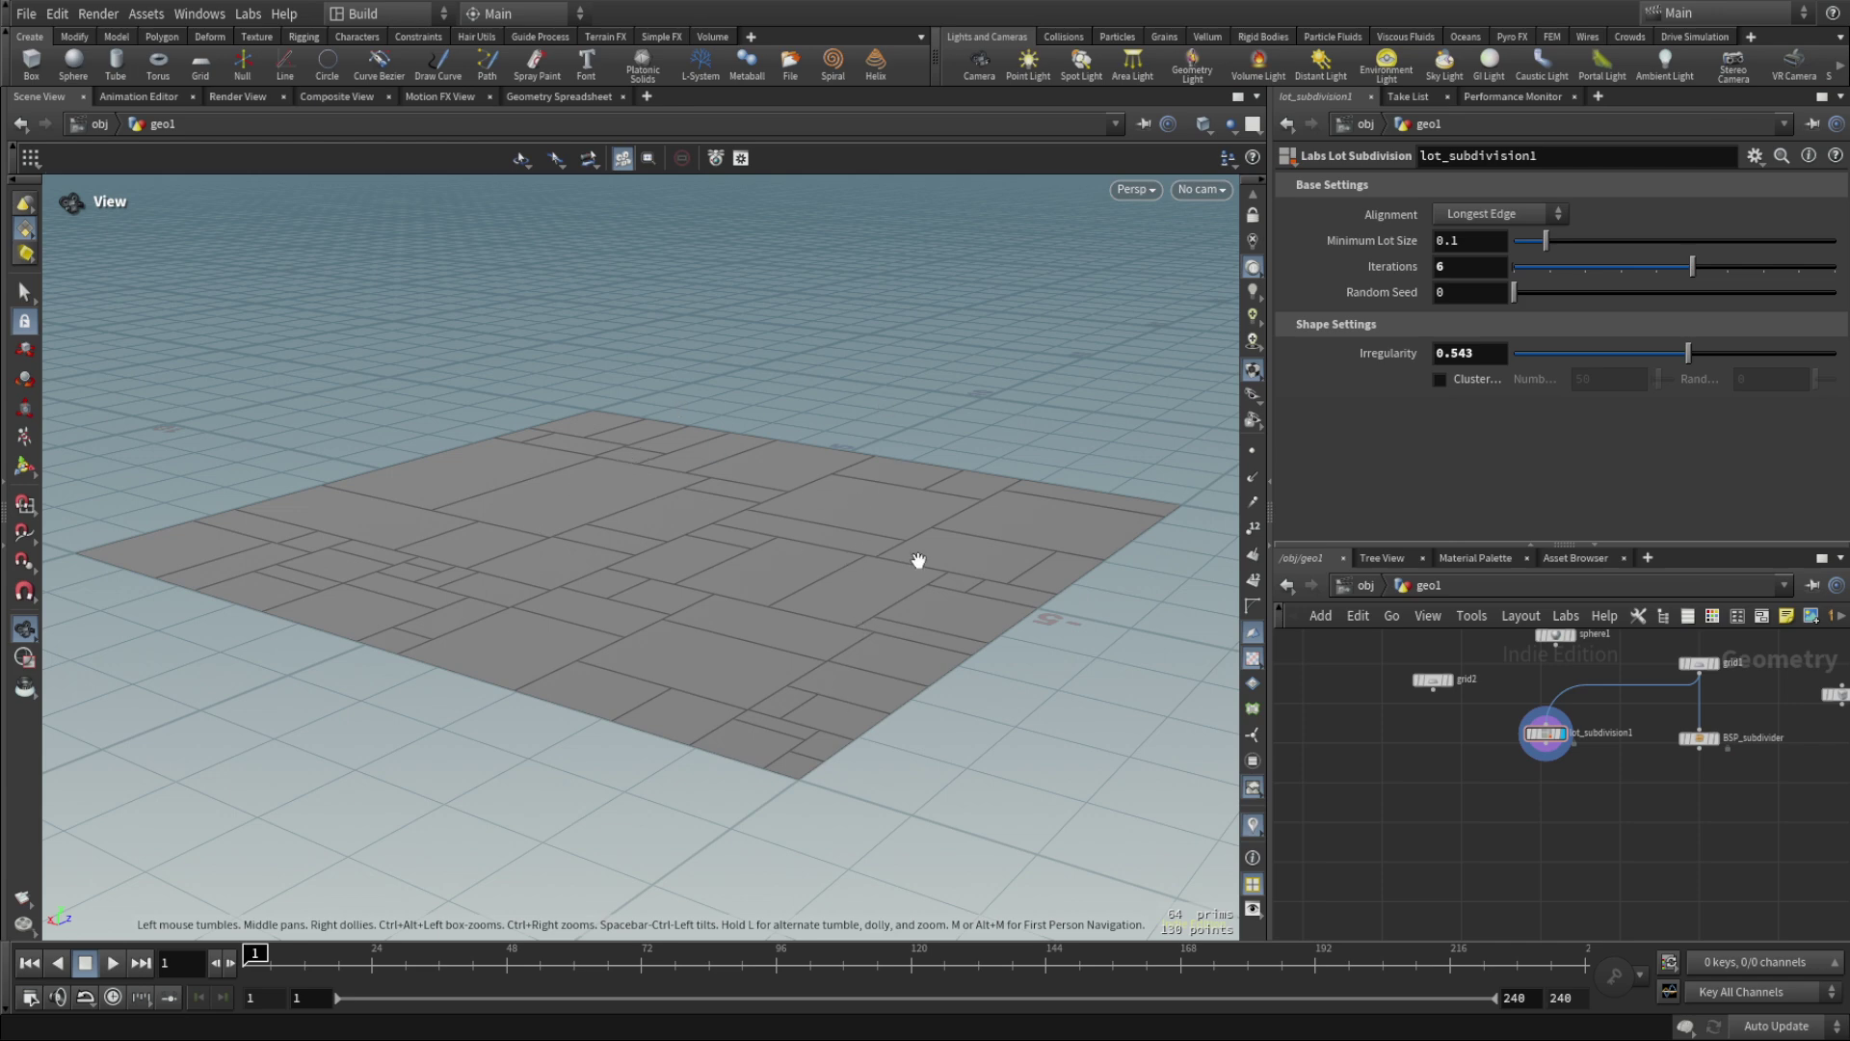
mouse_move(757, 527)
left_mouse_down()
mouse_move(764, 554)
mouse_move(753, 532)
left_mouse_up()
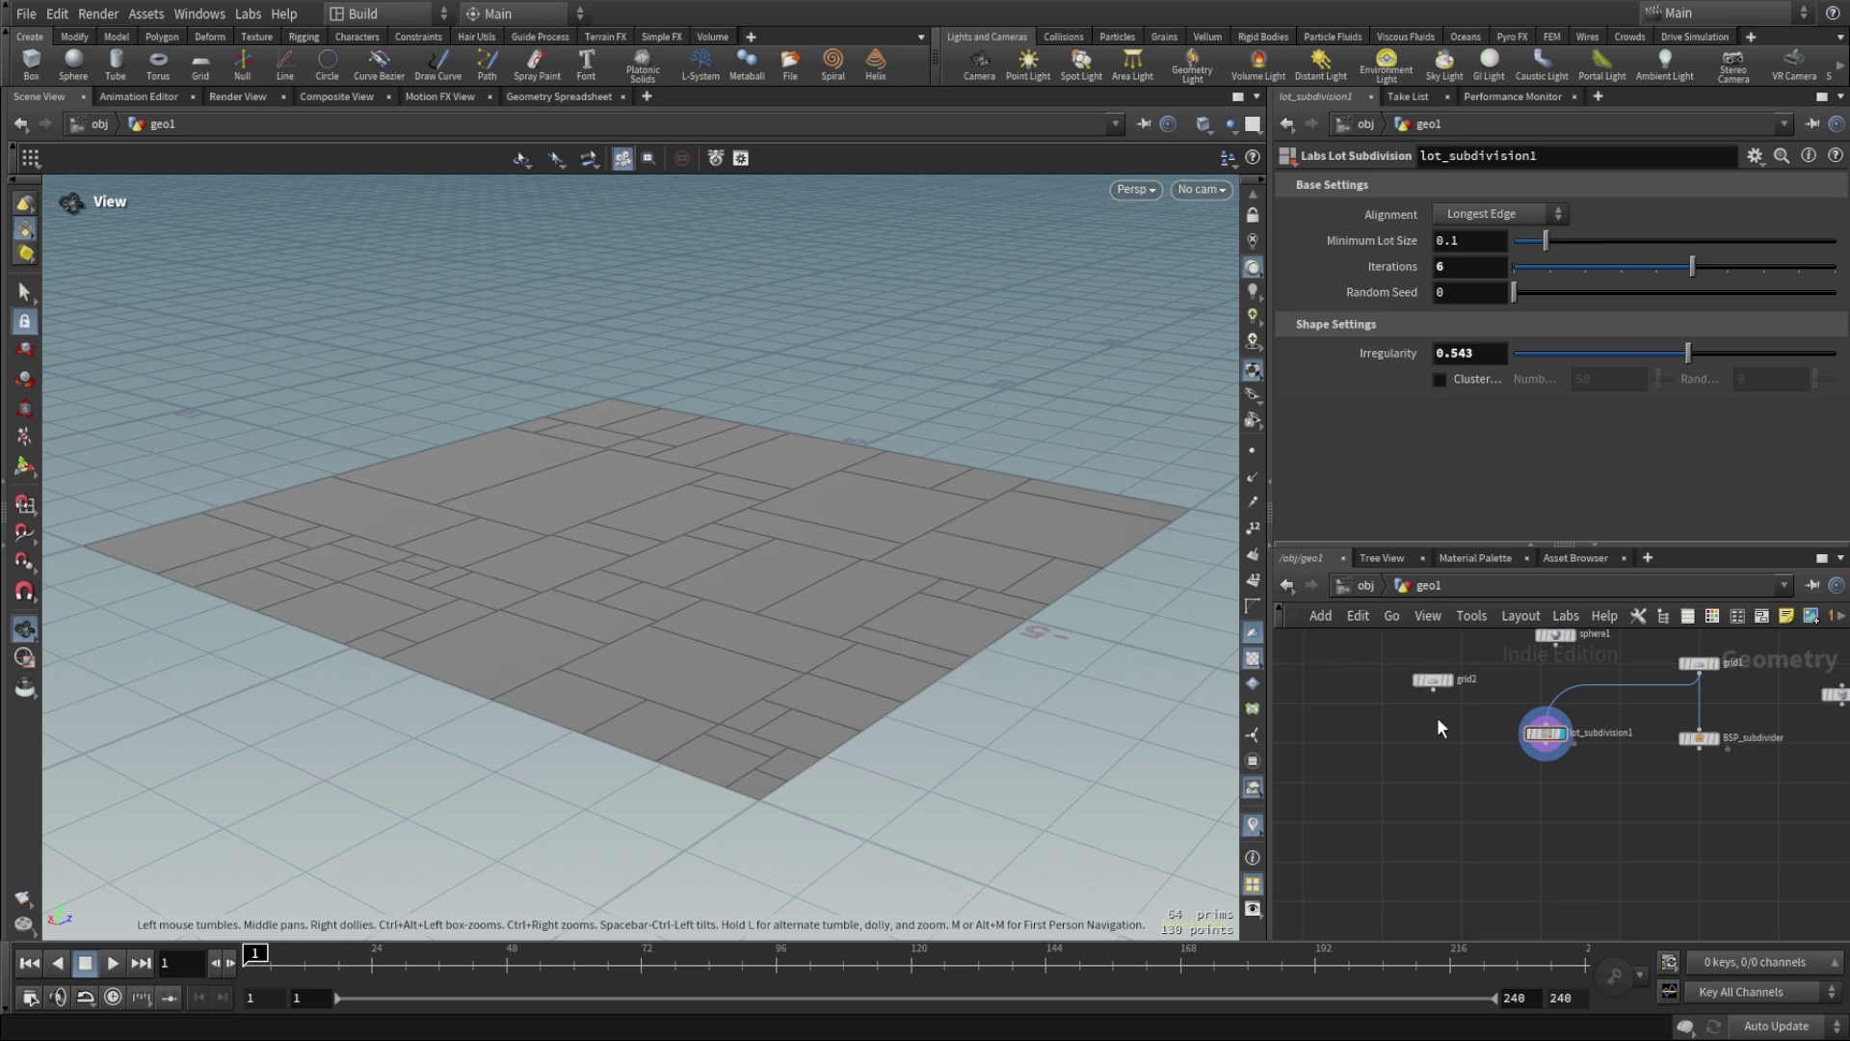
left_click_drag(962, 579, 979, 640)
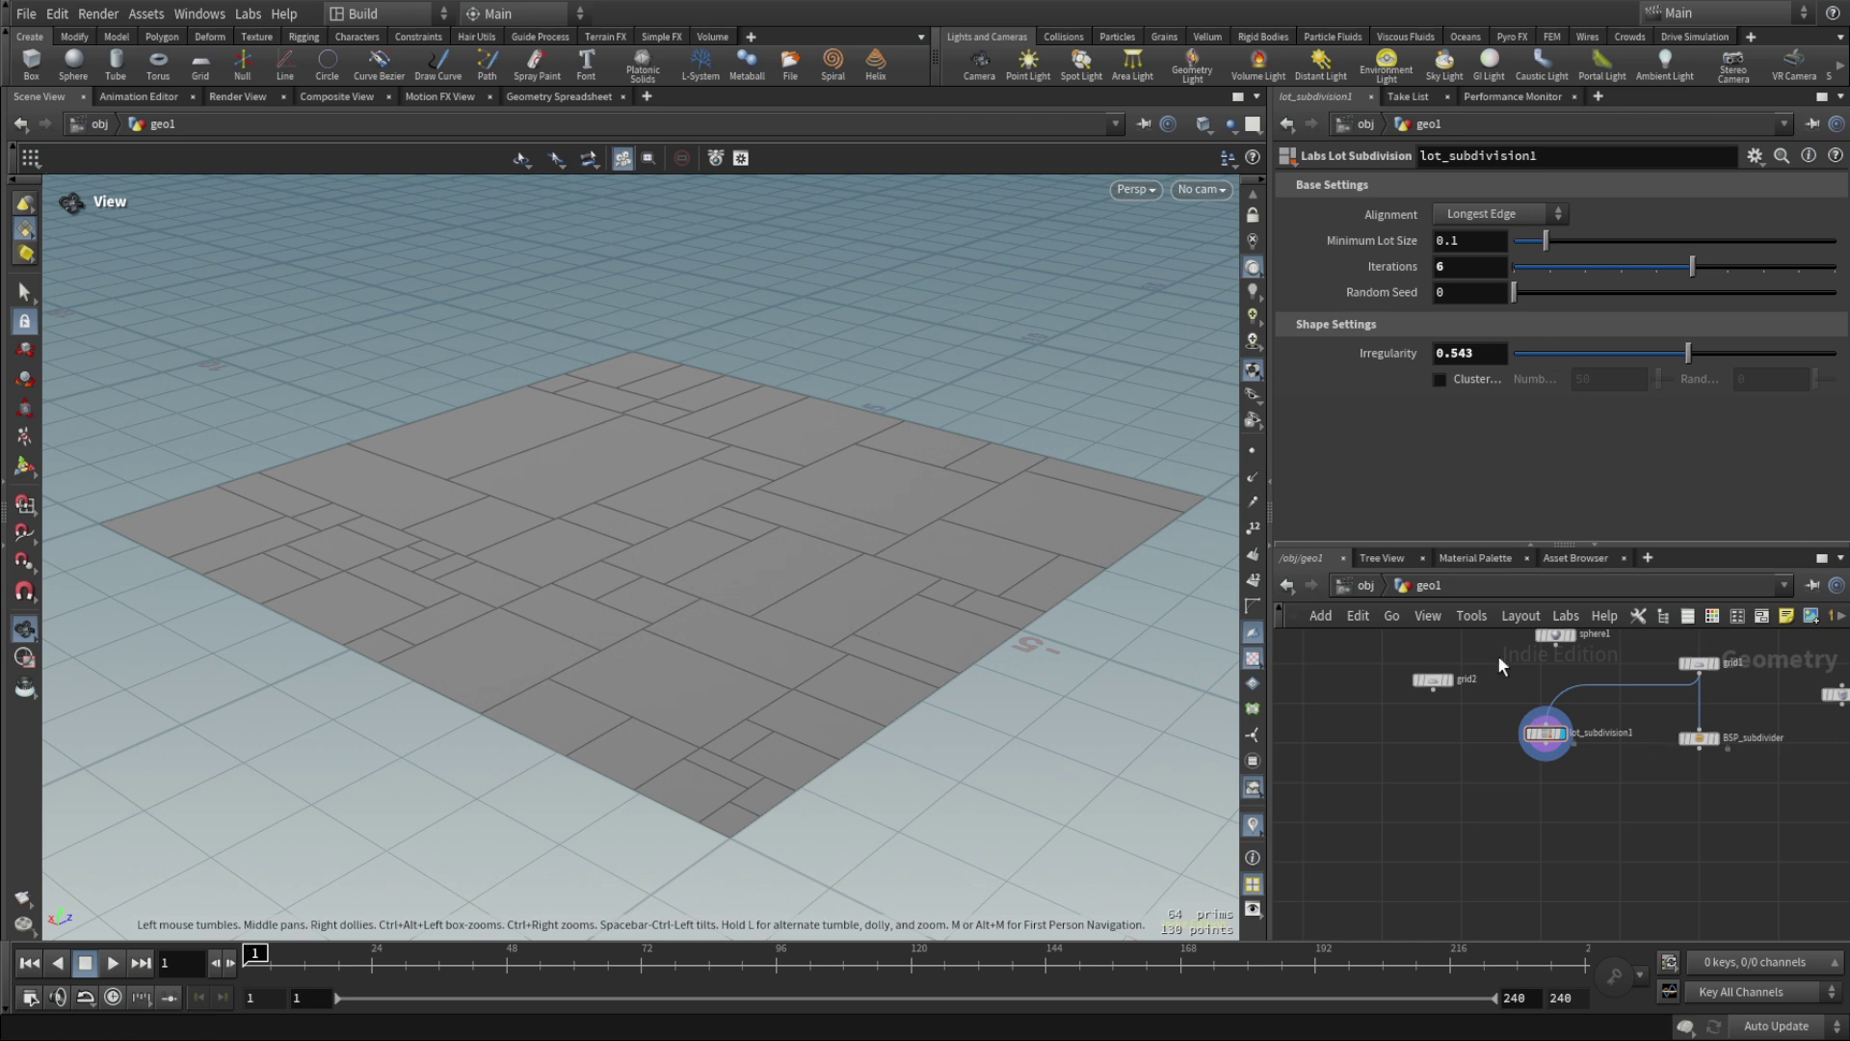
left_click_drag(1725, 267, 1773, 267)
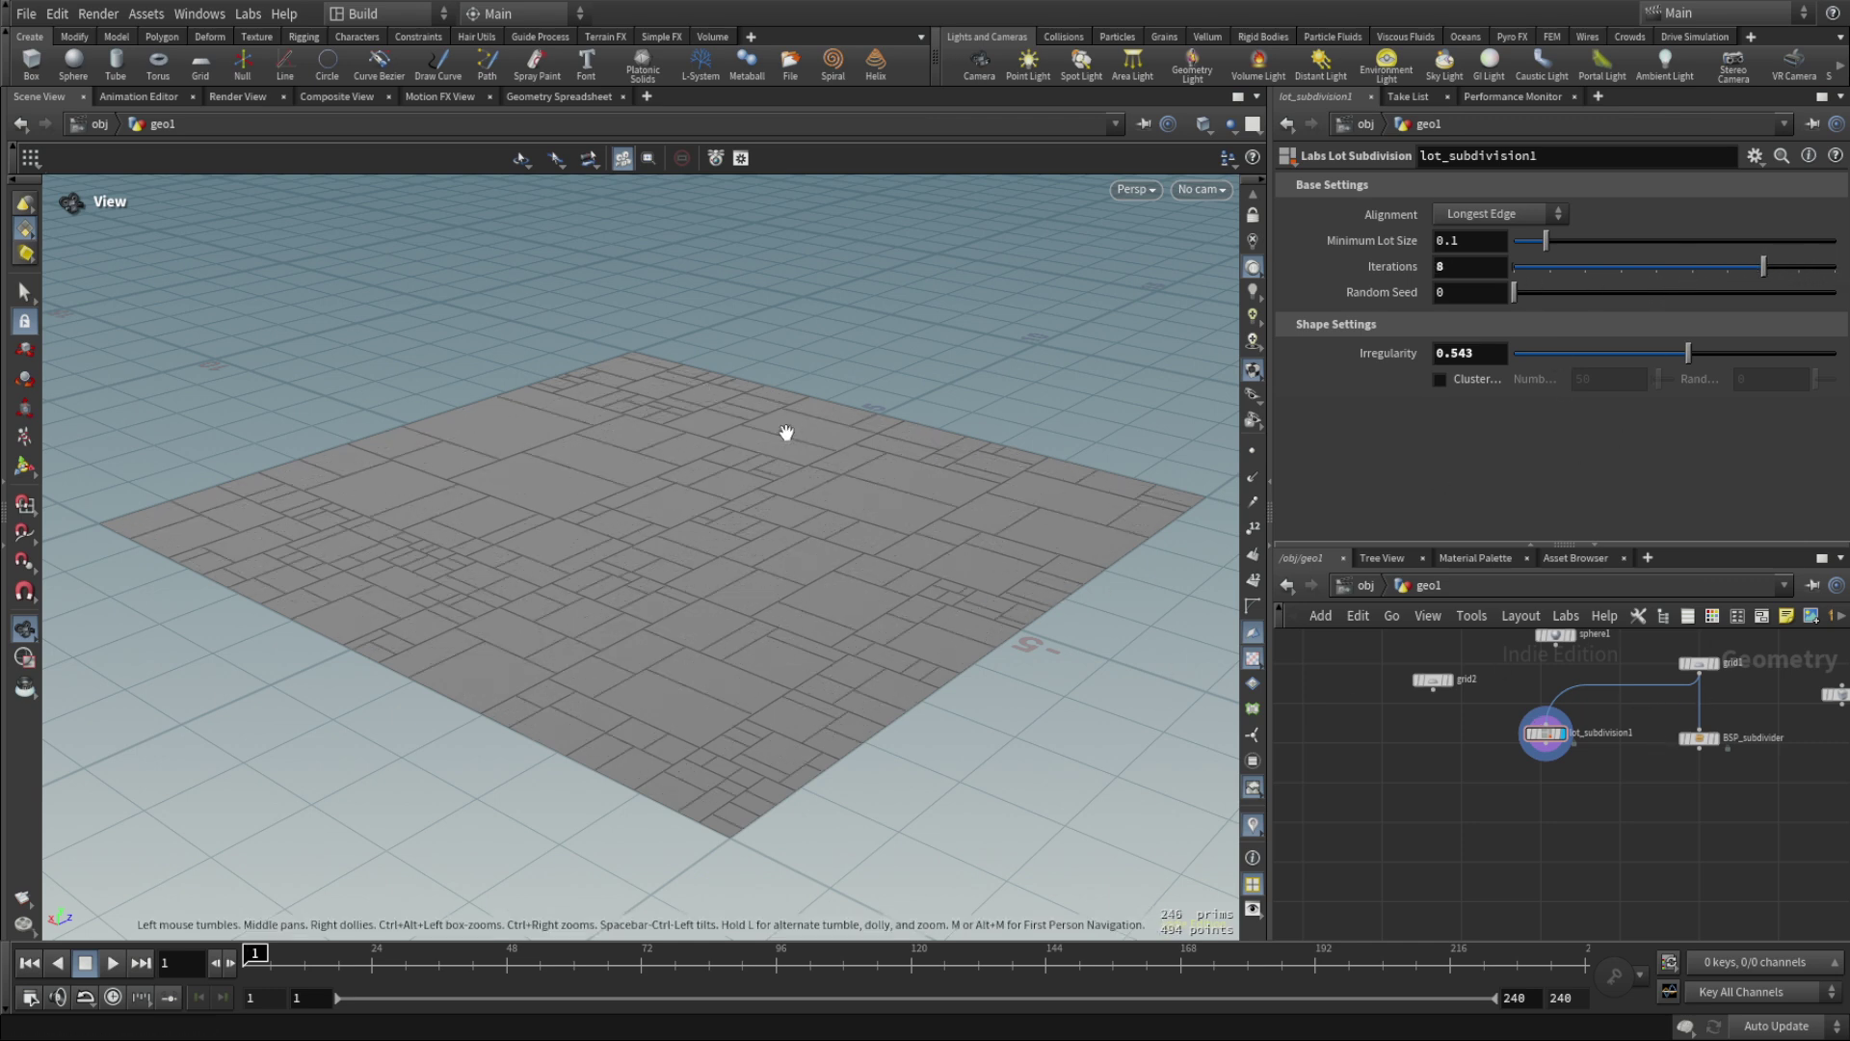
Set grid2 to 4 rows by 4 columns and disconnect it from lot_subdivision1.
left_click(1433, 680)
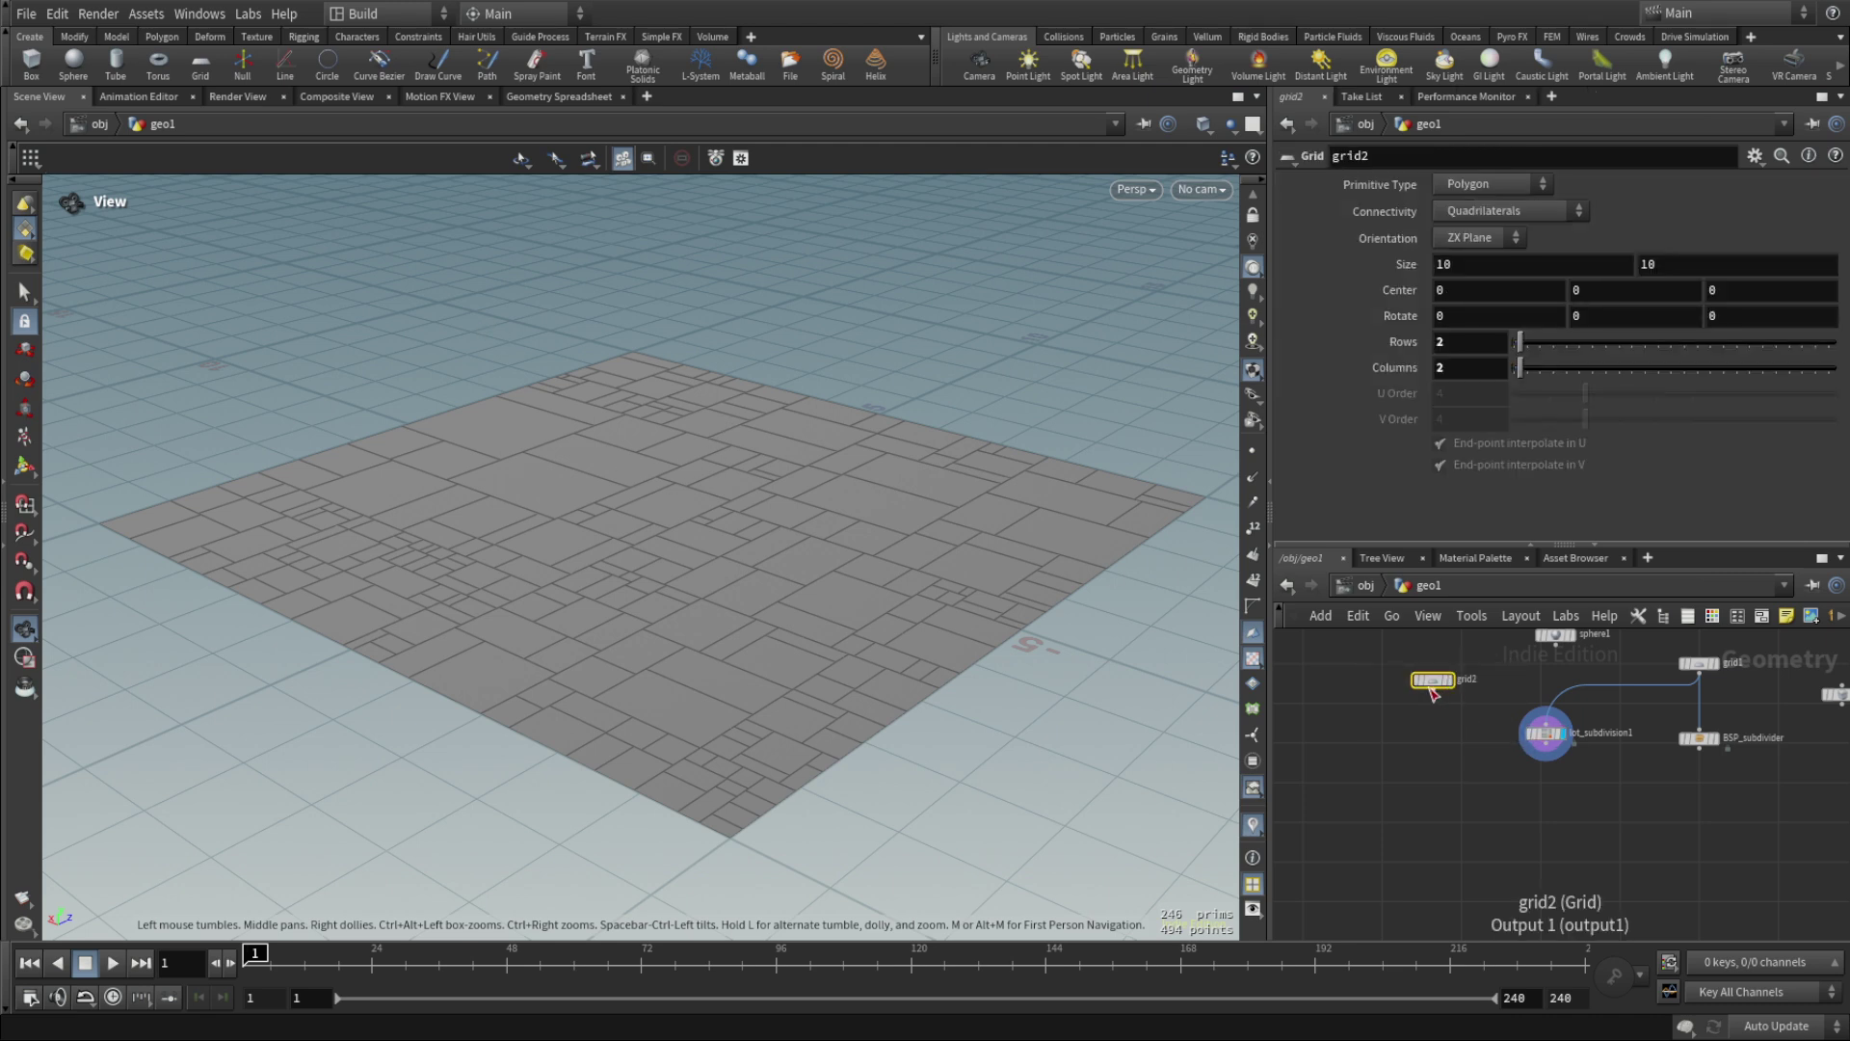
double_click(1456, 345)
type("4")
key("Tab")
type("4")
key("Return")
left_click_drag(1434, 690, 1542, 713)
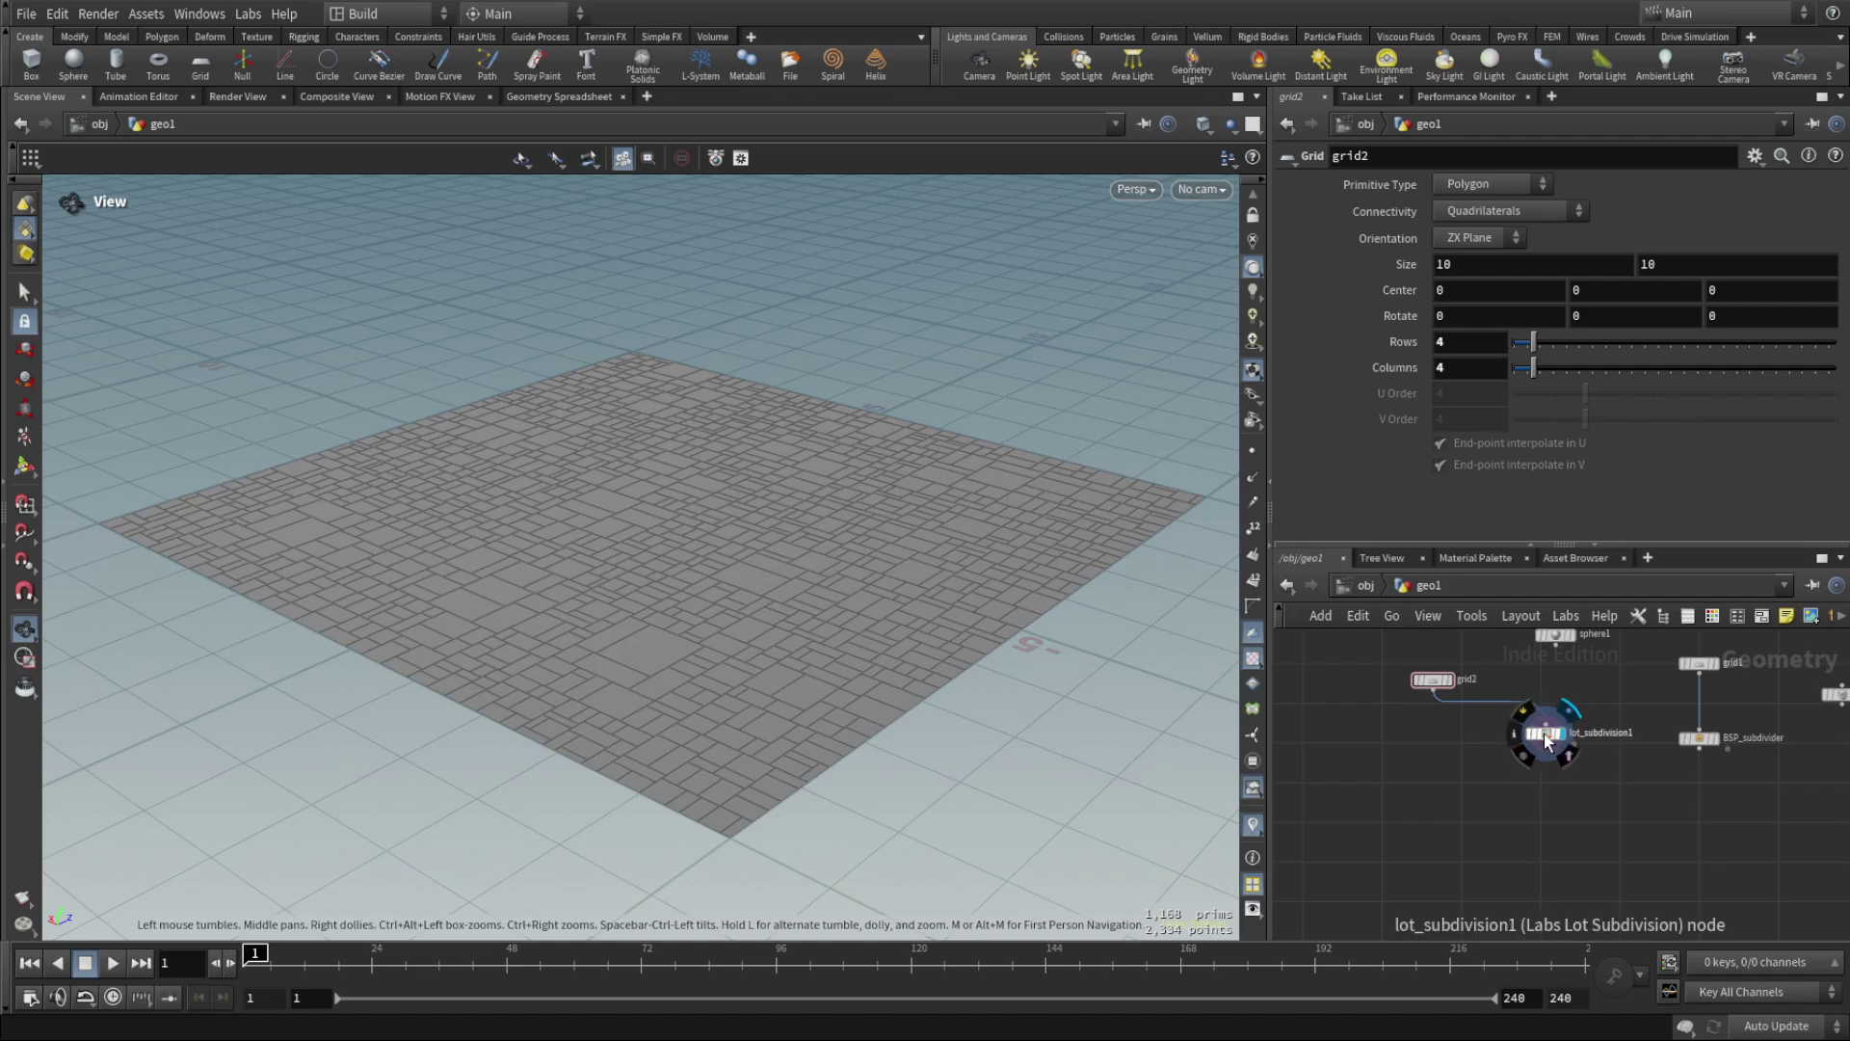
mouse_move(1540, 680)
left_mouse_down()
mouse_move(1489, 713)
mouse_move(1424, 710)
mouse_move(1438, 742)
left_mouse_up()
Display grid2 alone, frame it, and move its node into empty network space.
left_click(1455, 686)
key("f")
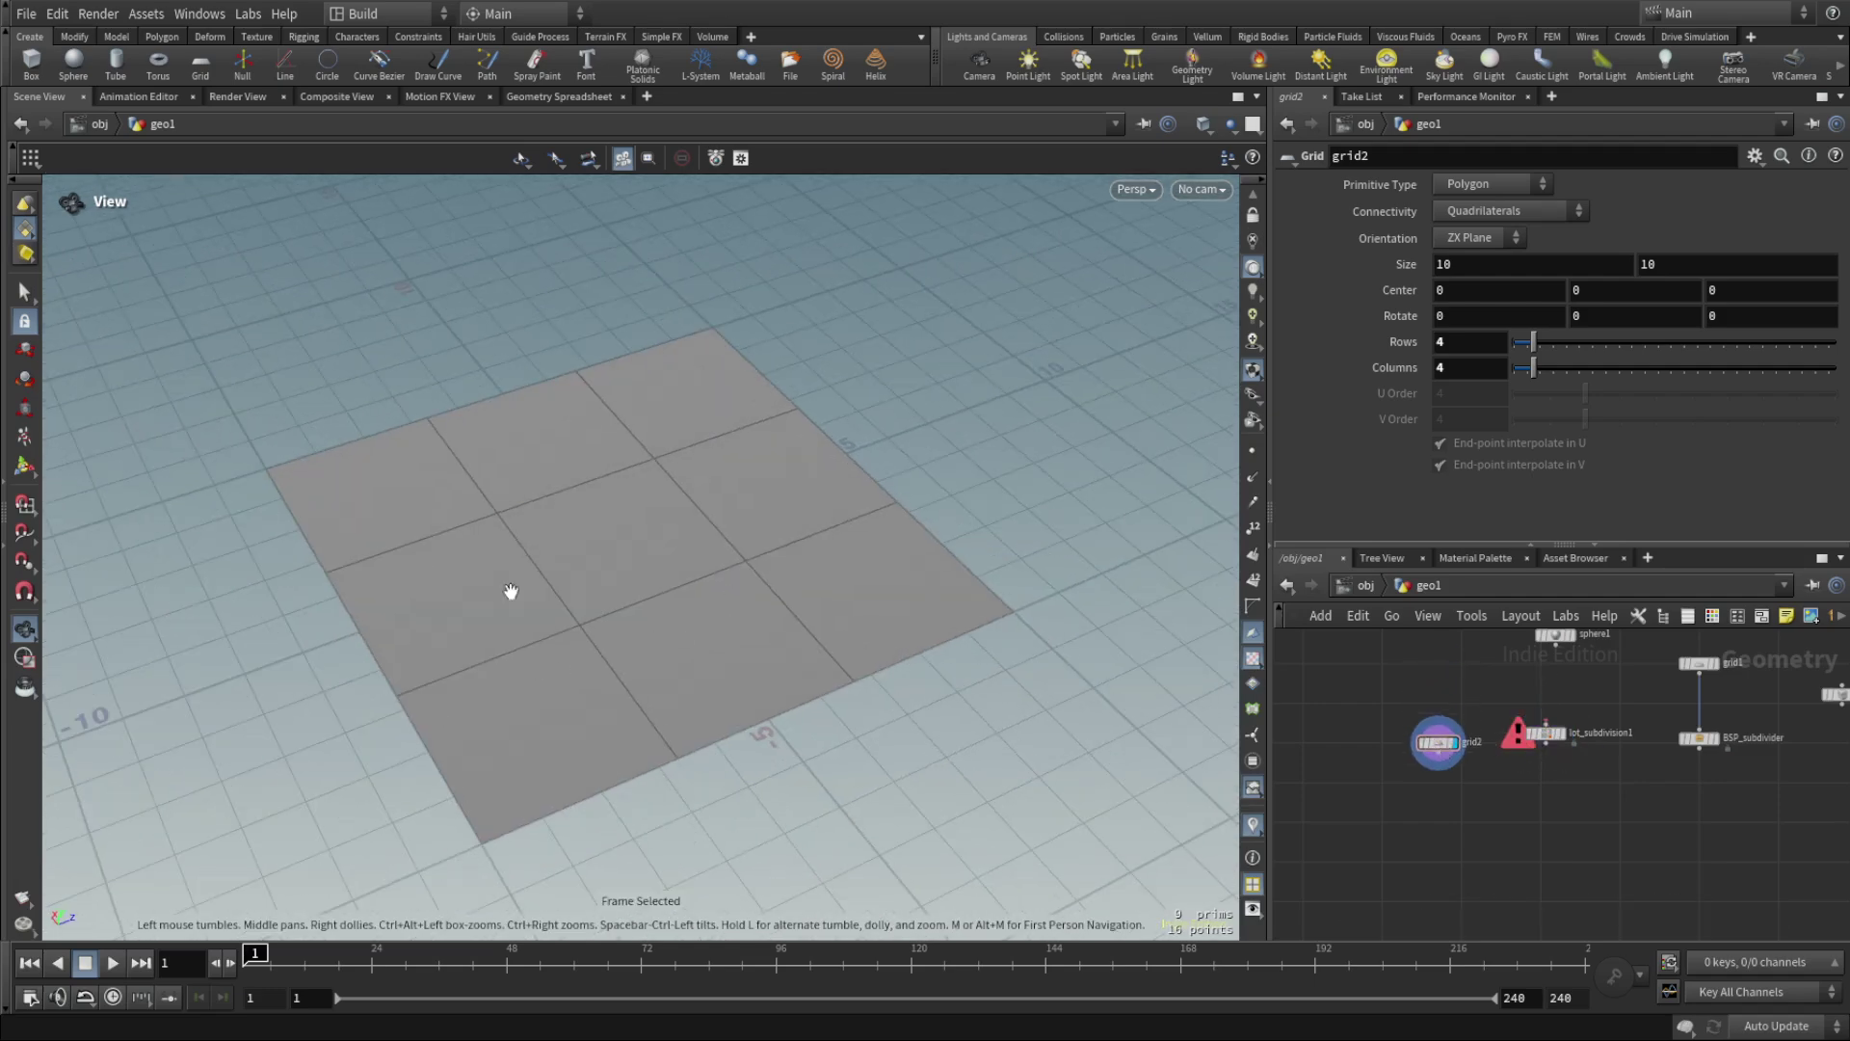
left_click_drag(665, 579, 675, 547)
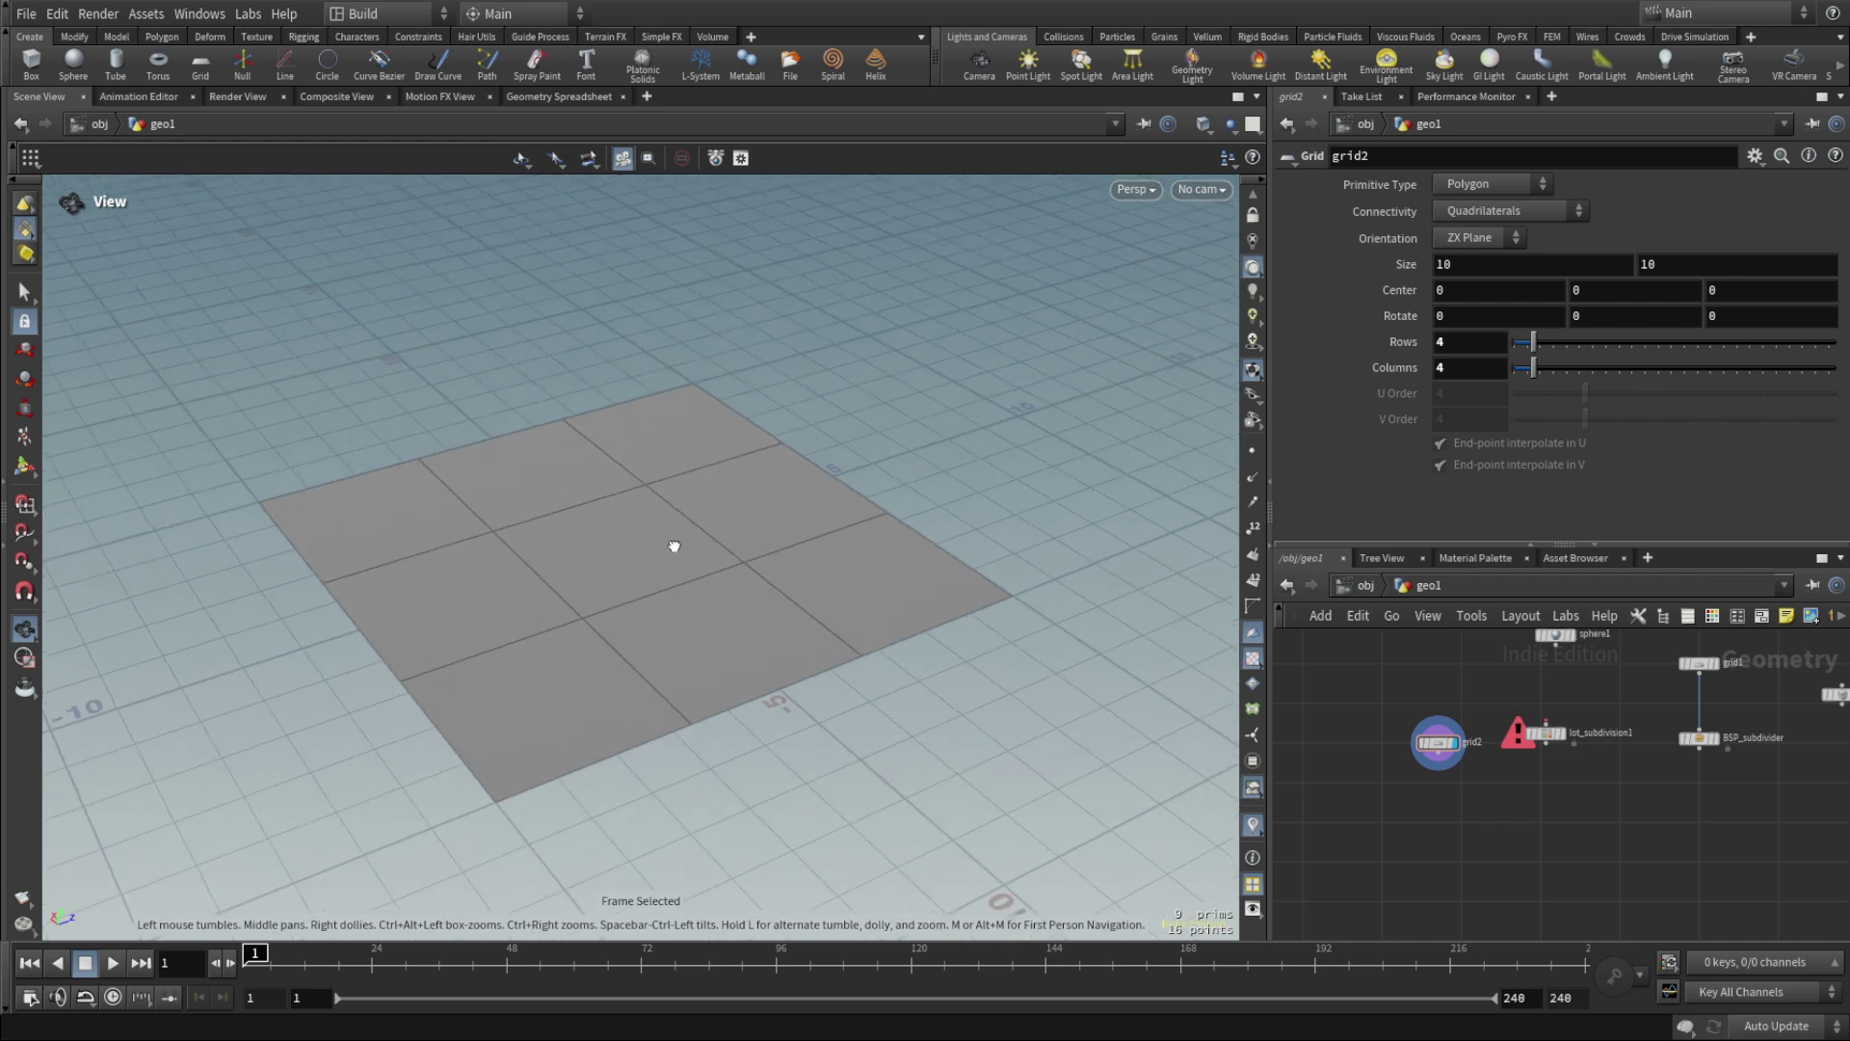
scroll(1464, 816, "up", 3)
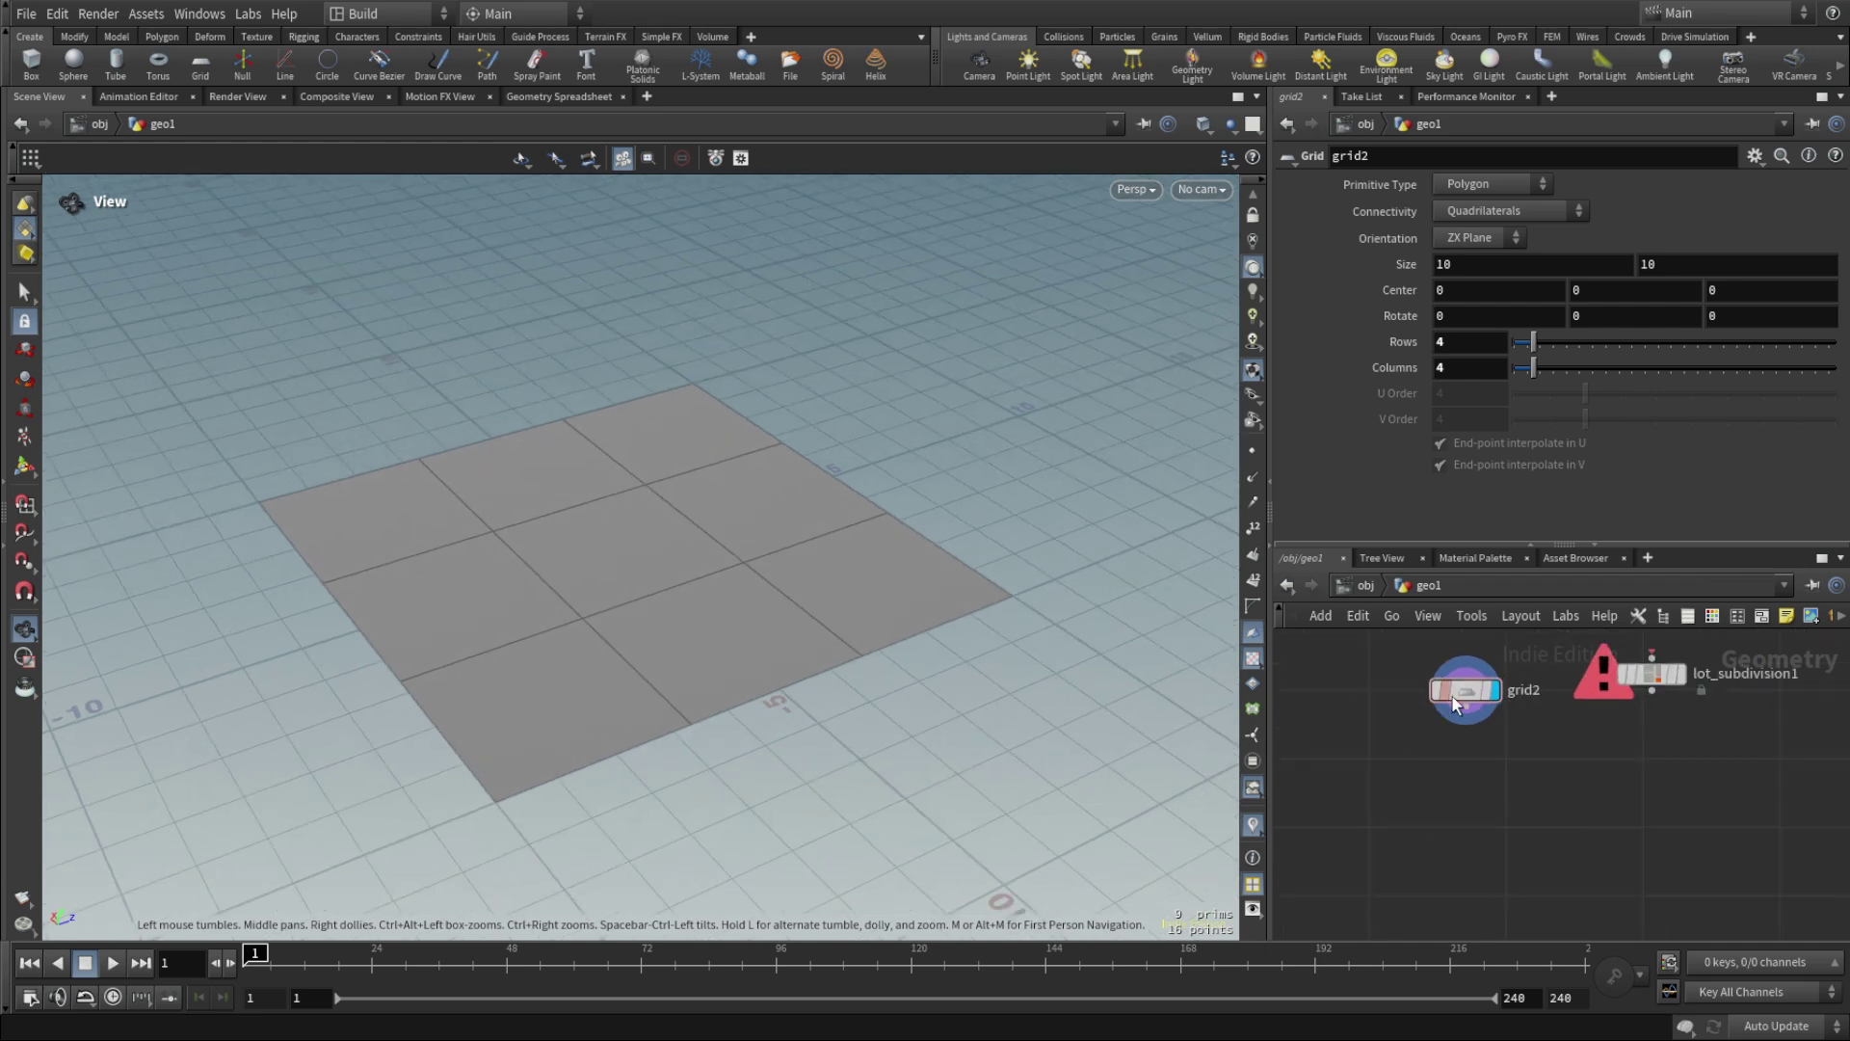
left_click_drag(1480, 702, 1515, 763)
middle_click_drag(1547, 852, 1577, 823)
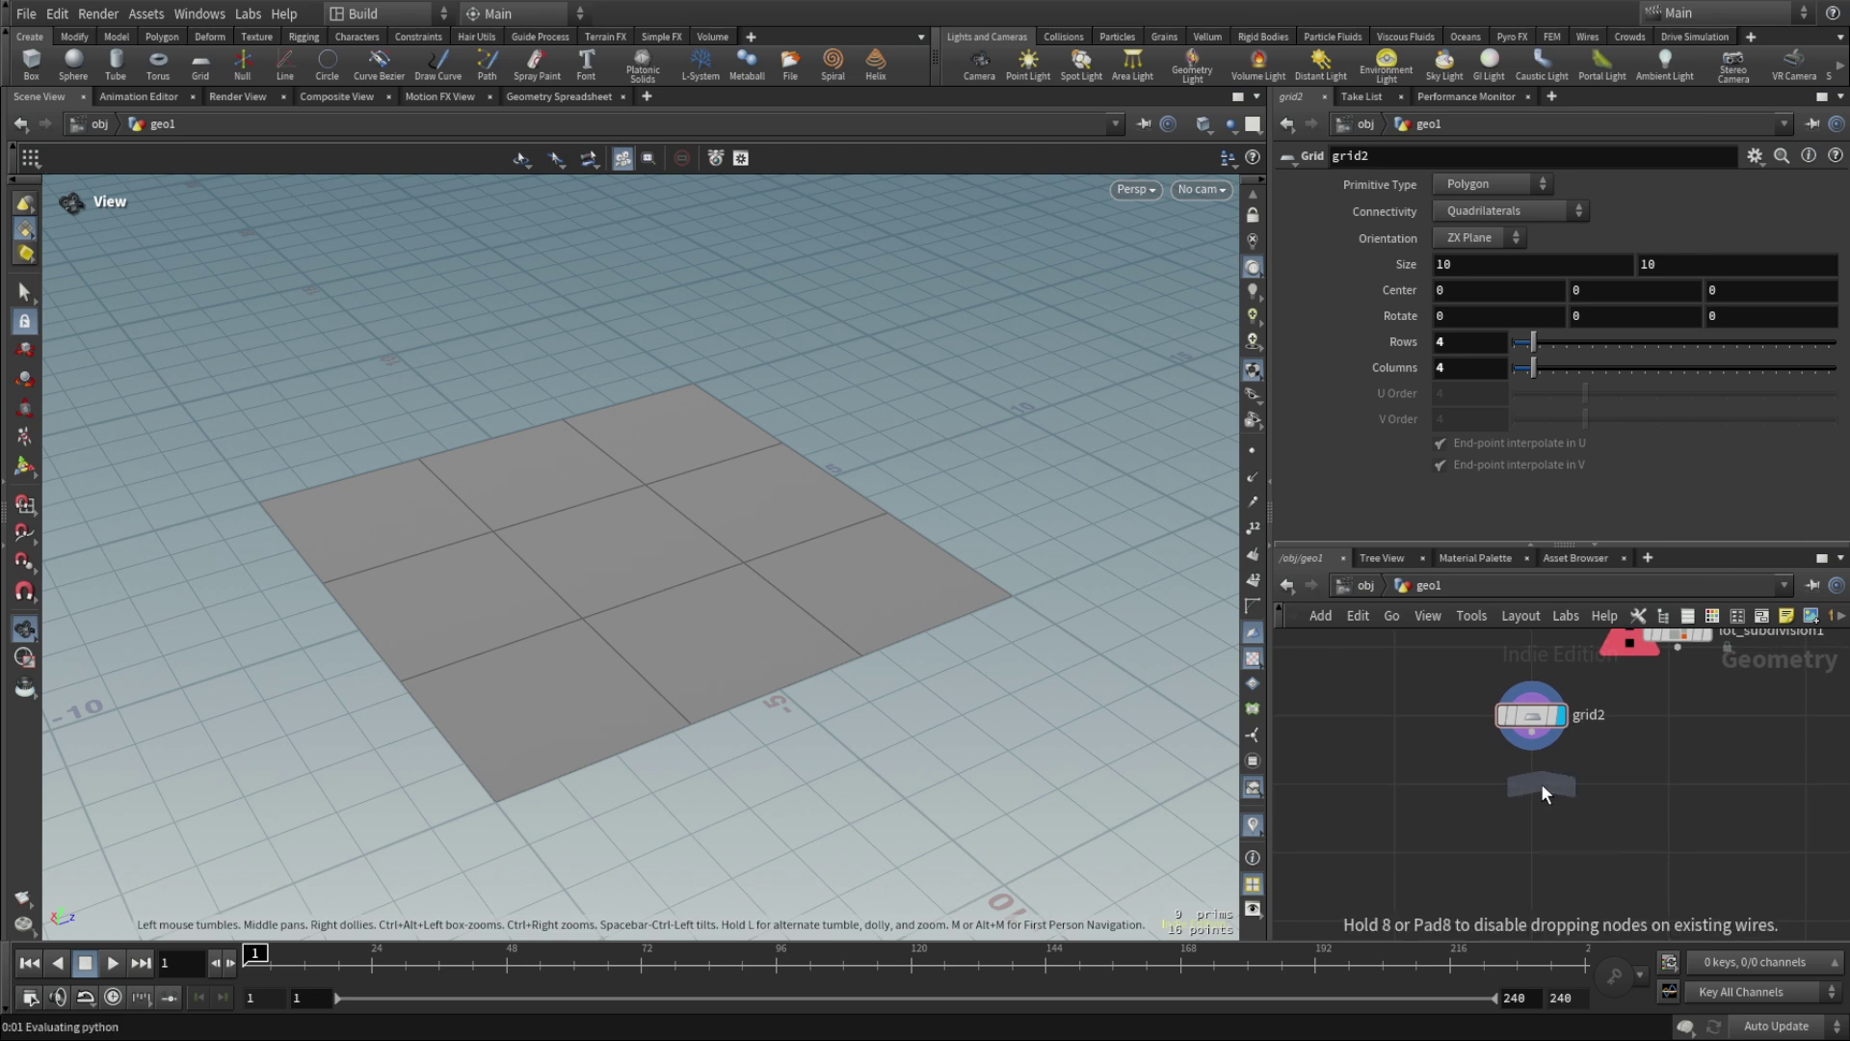
Add a For-Each Primitive block under grid2, display its end, and insert PolyExtrude inside.
left_click(1532, 781)
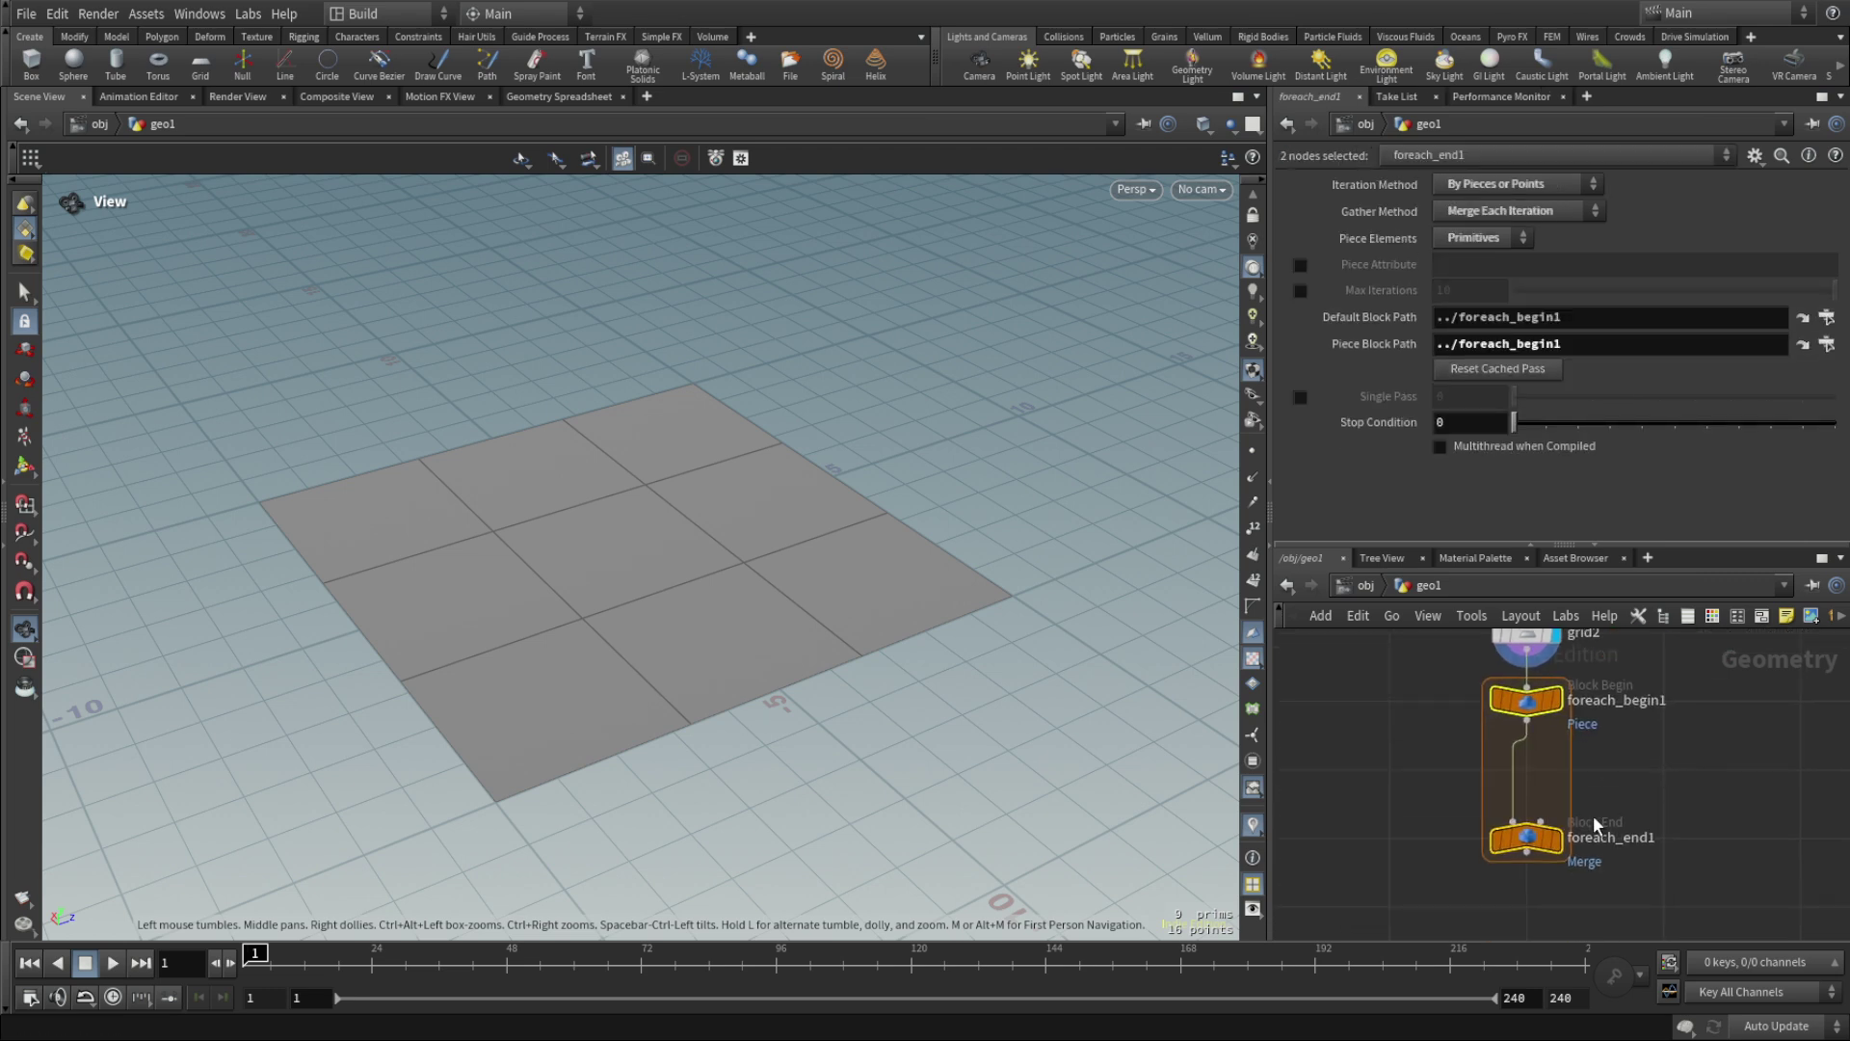
left_click(1563, 841)
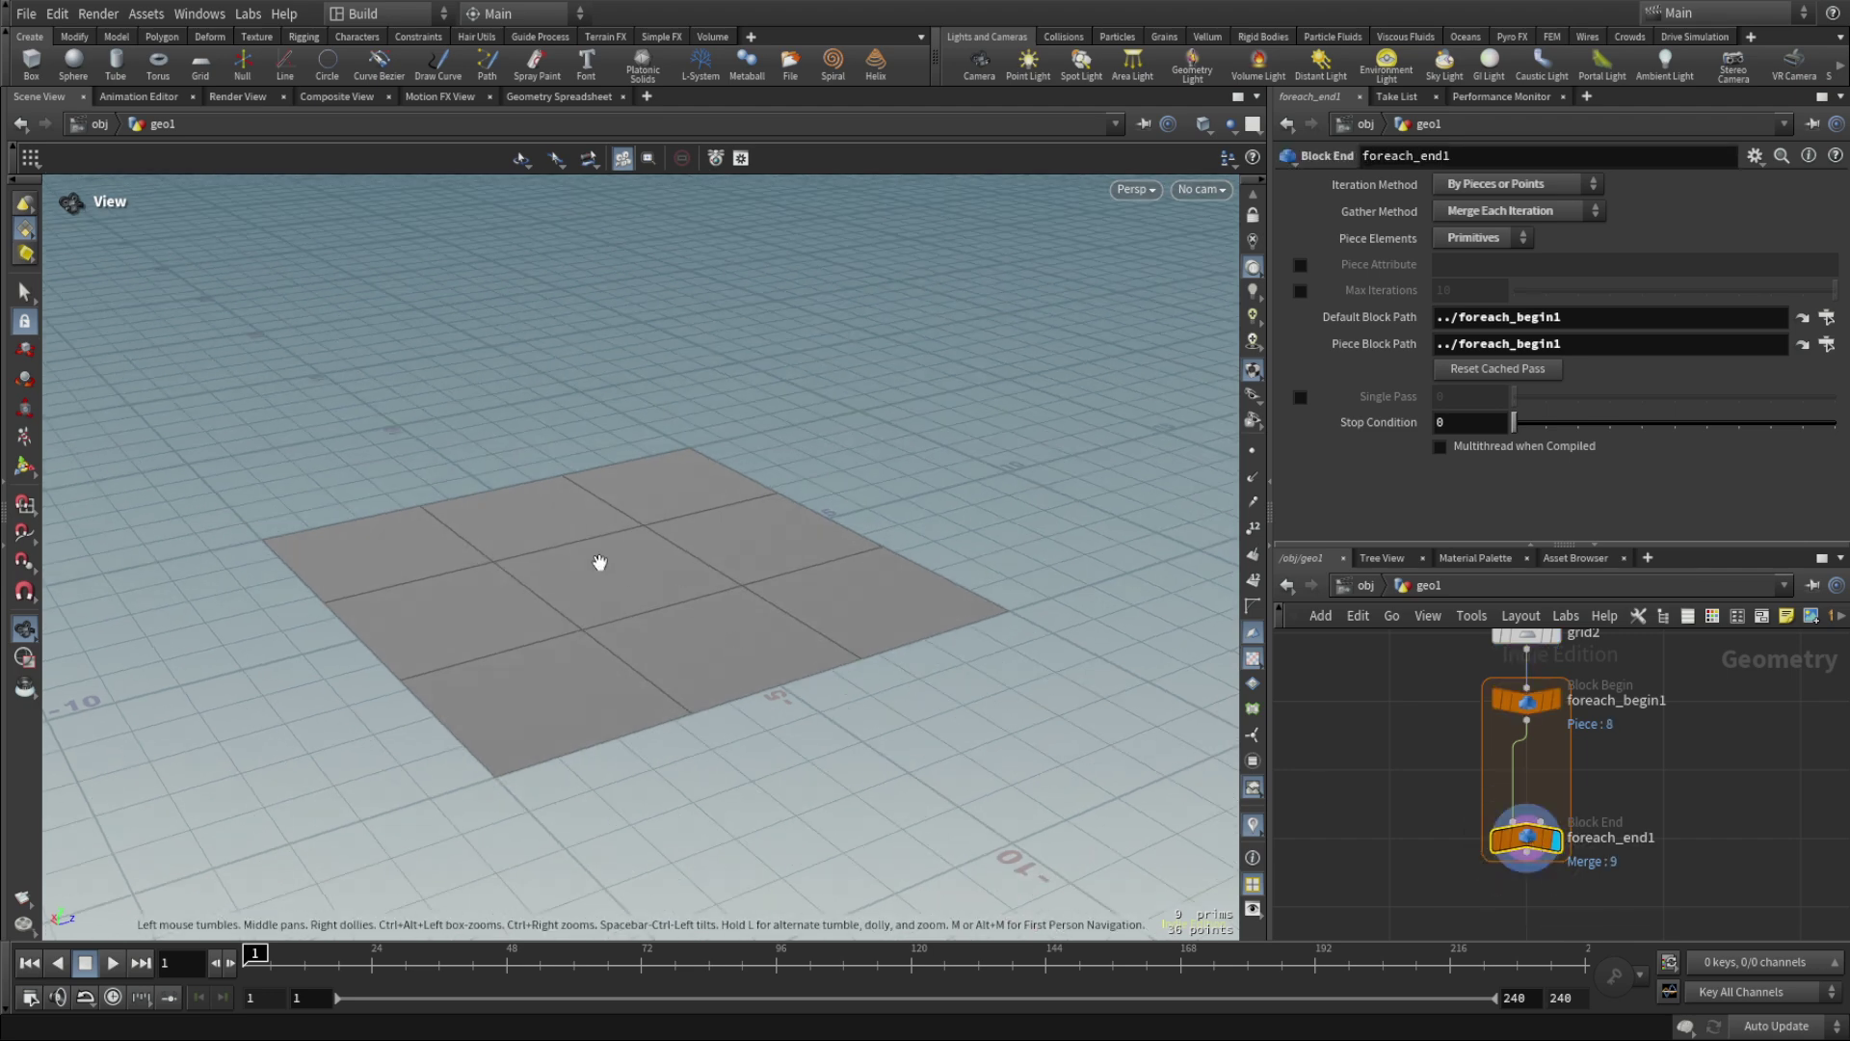
key("Tab")
type("polyextrude")
key("Return")
left_click(1514, 759)
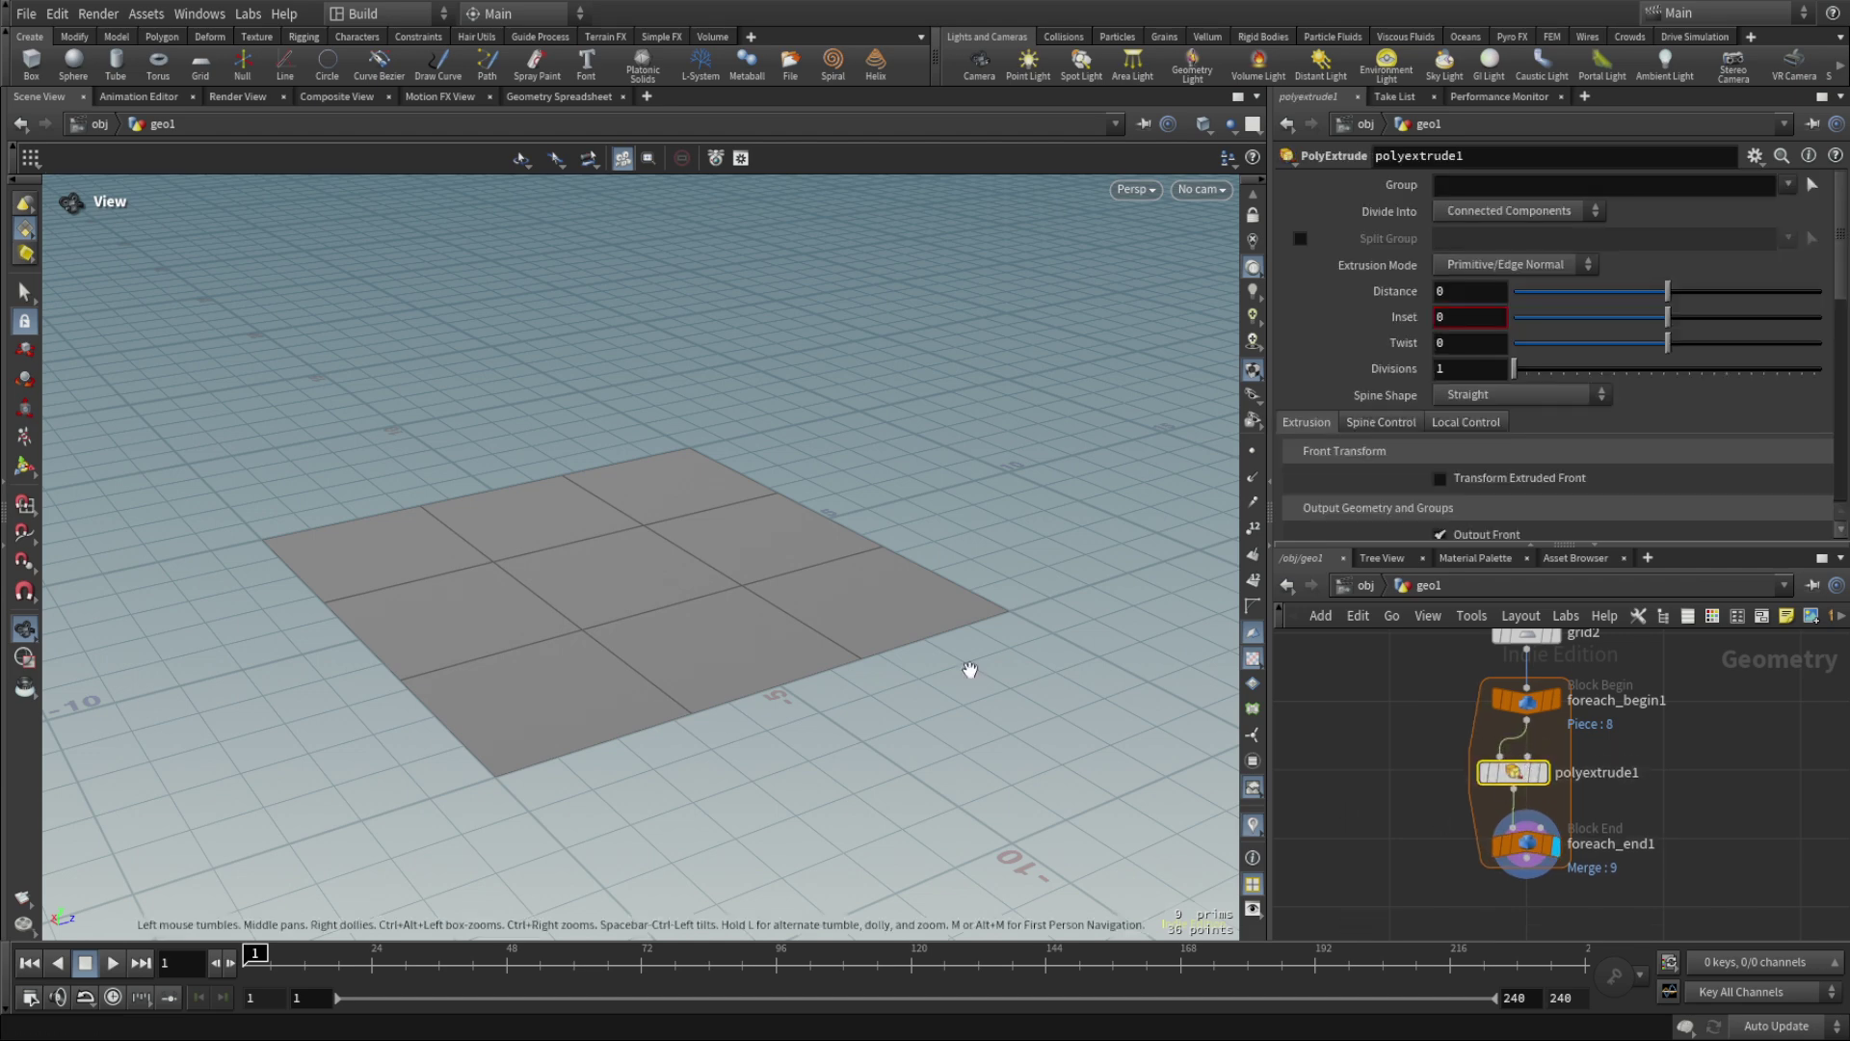
Inspect the grid from several angles and bring up the PolyExtrude parameters.
left_click_drag(645, 623, 647, 663)
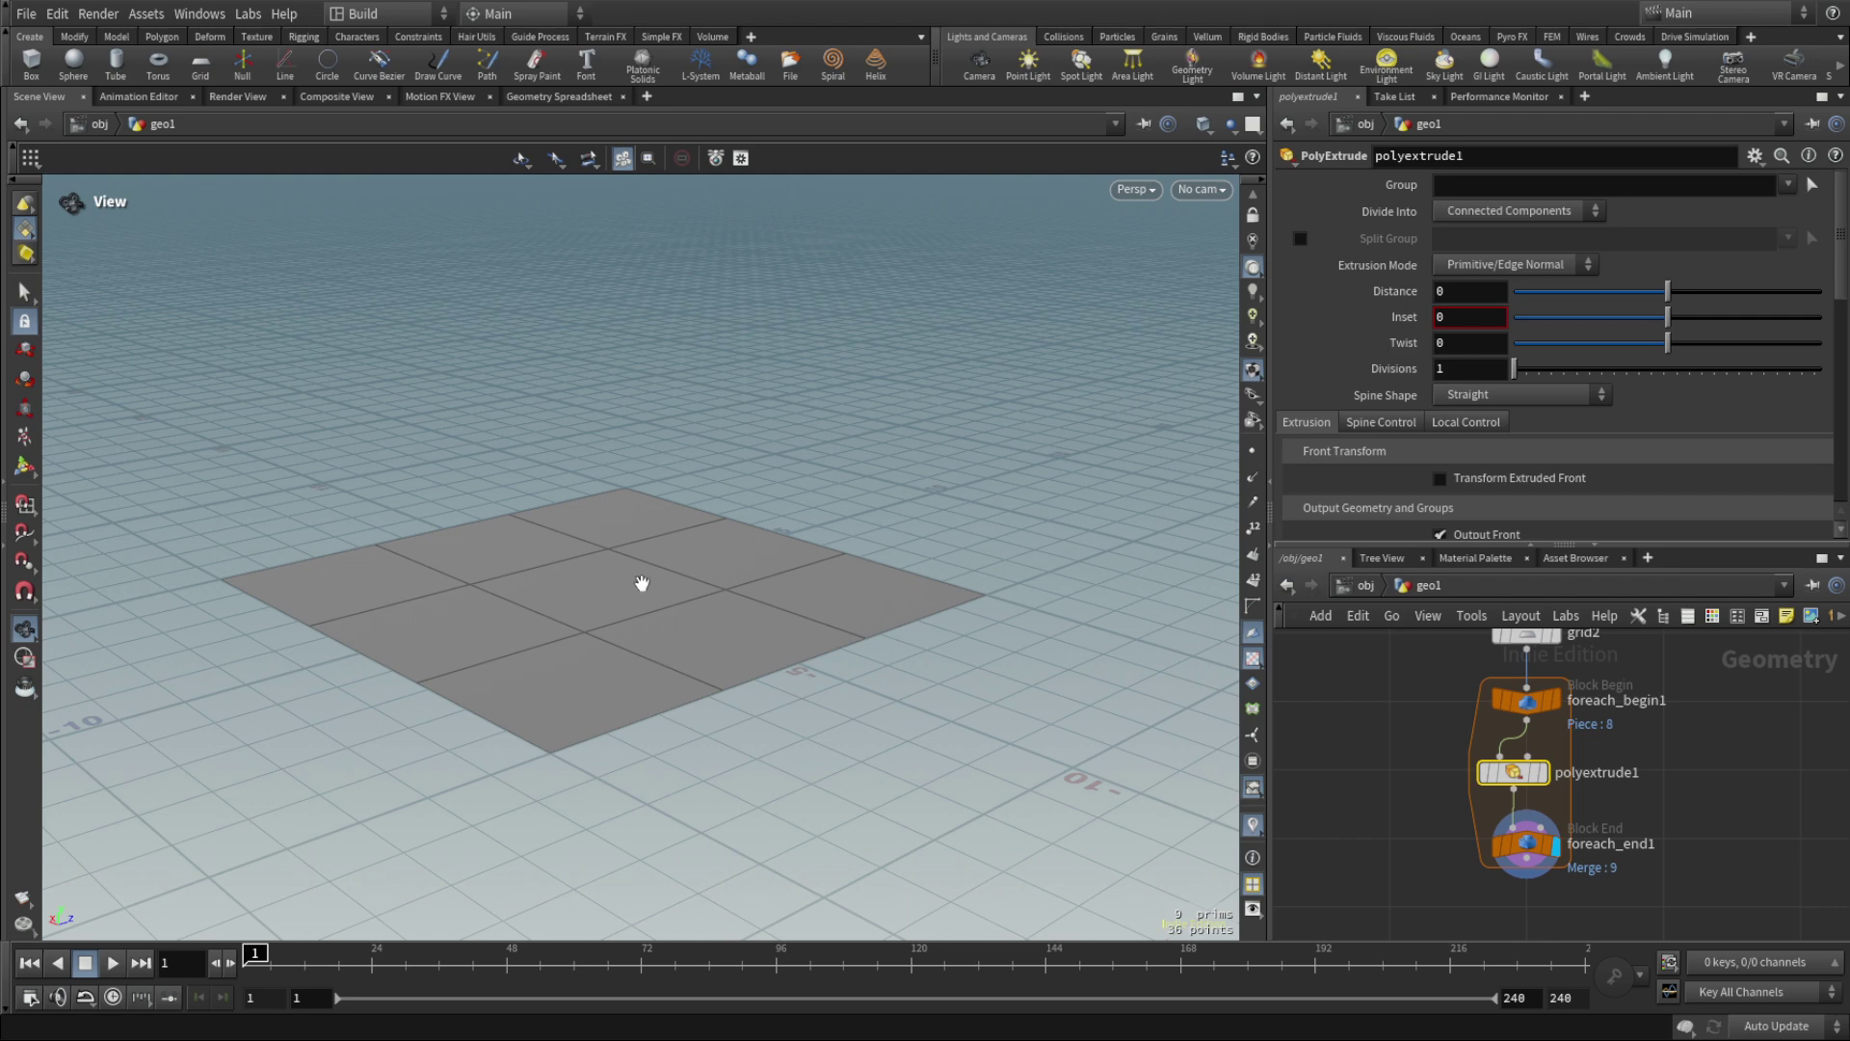
middle_click_drag(641, 590, 701, 694)
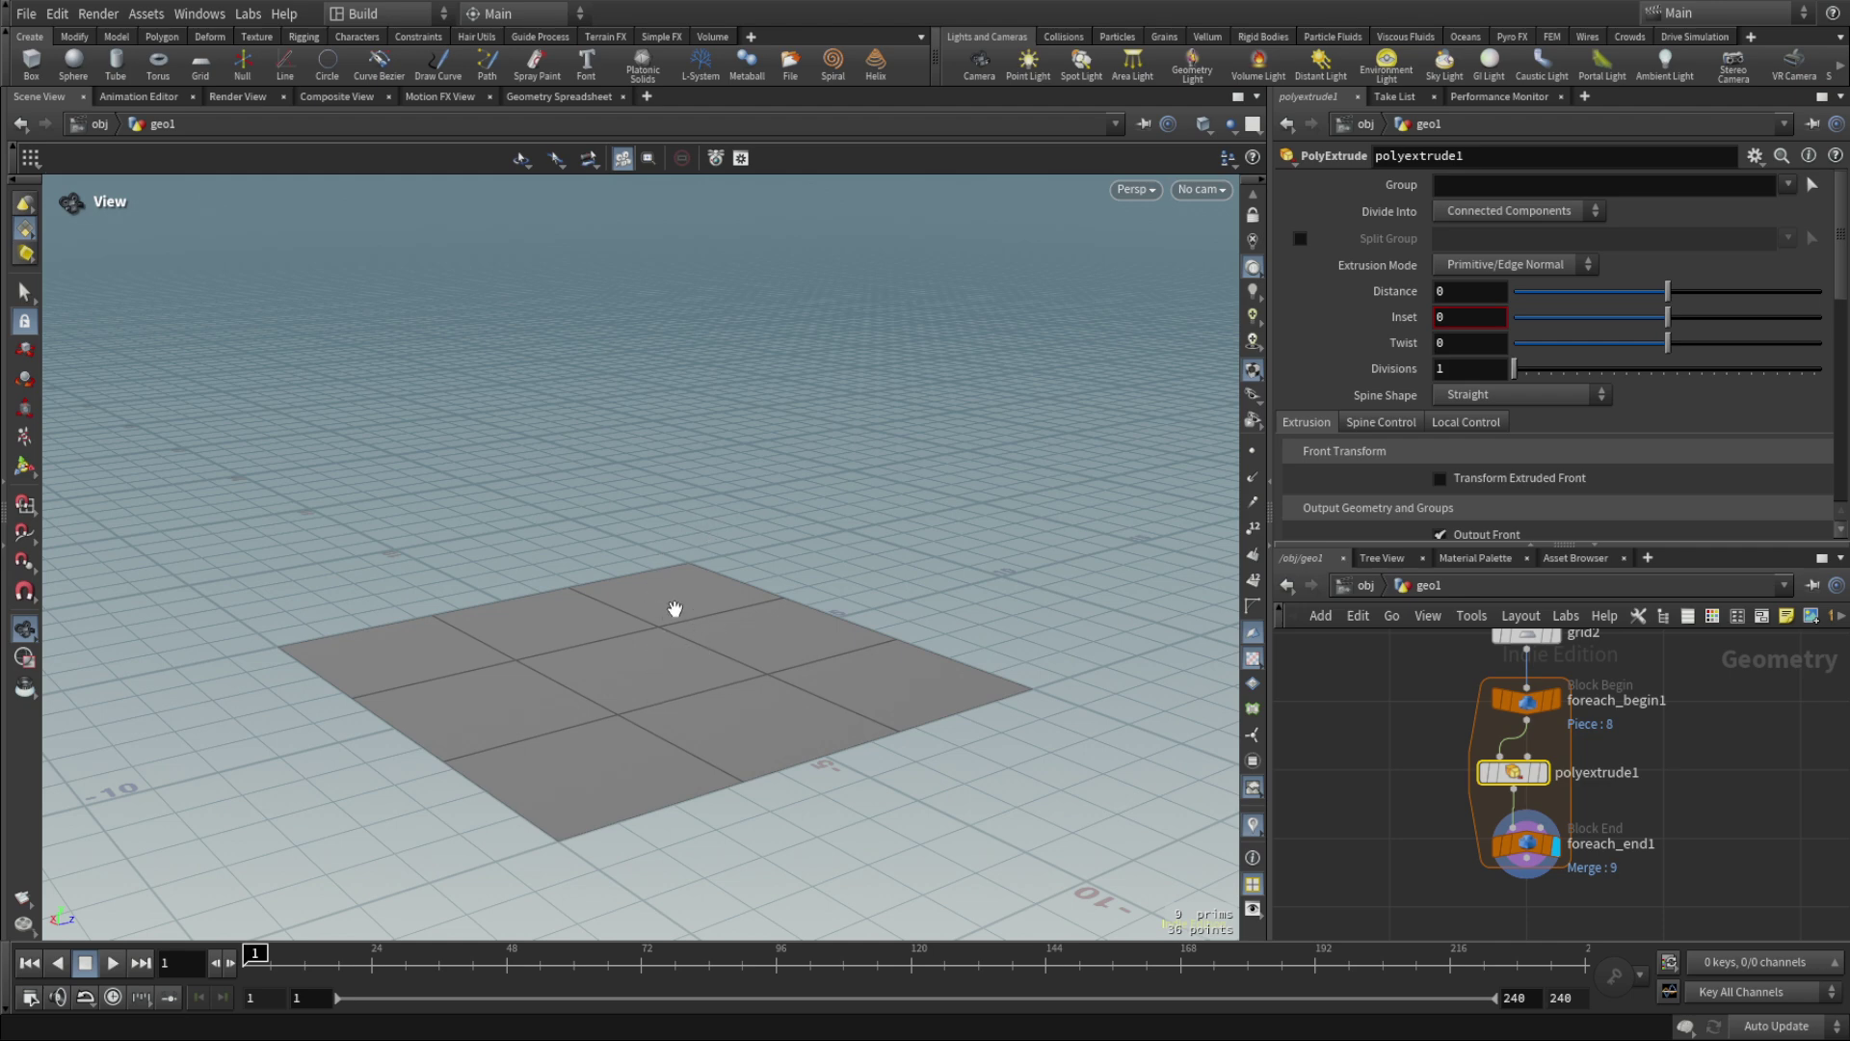
left_click_drag(751, 667, 755, 607)
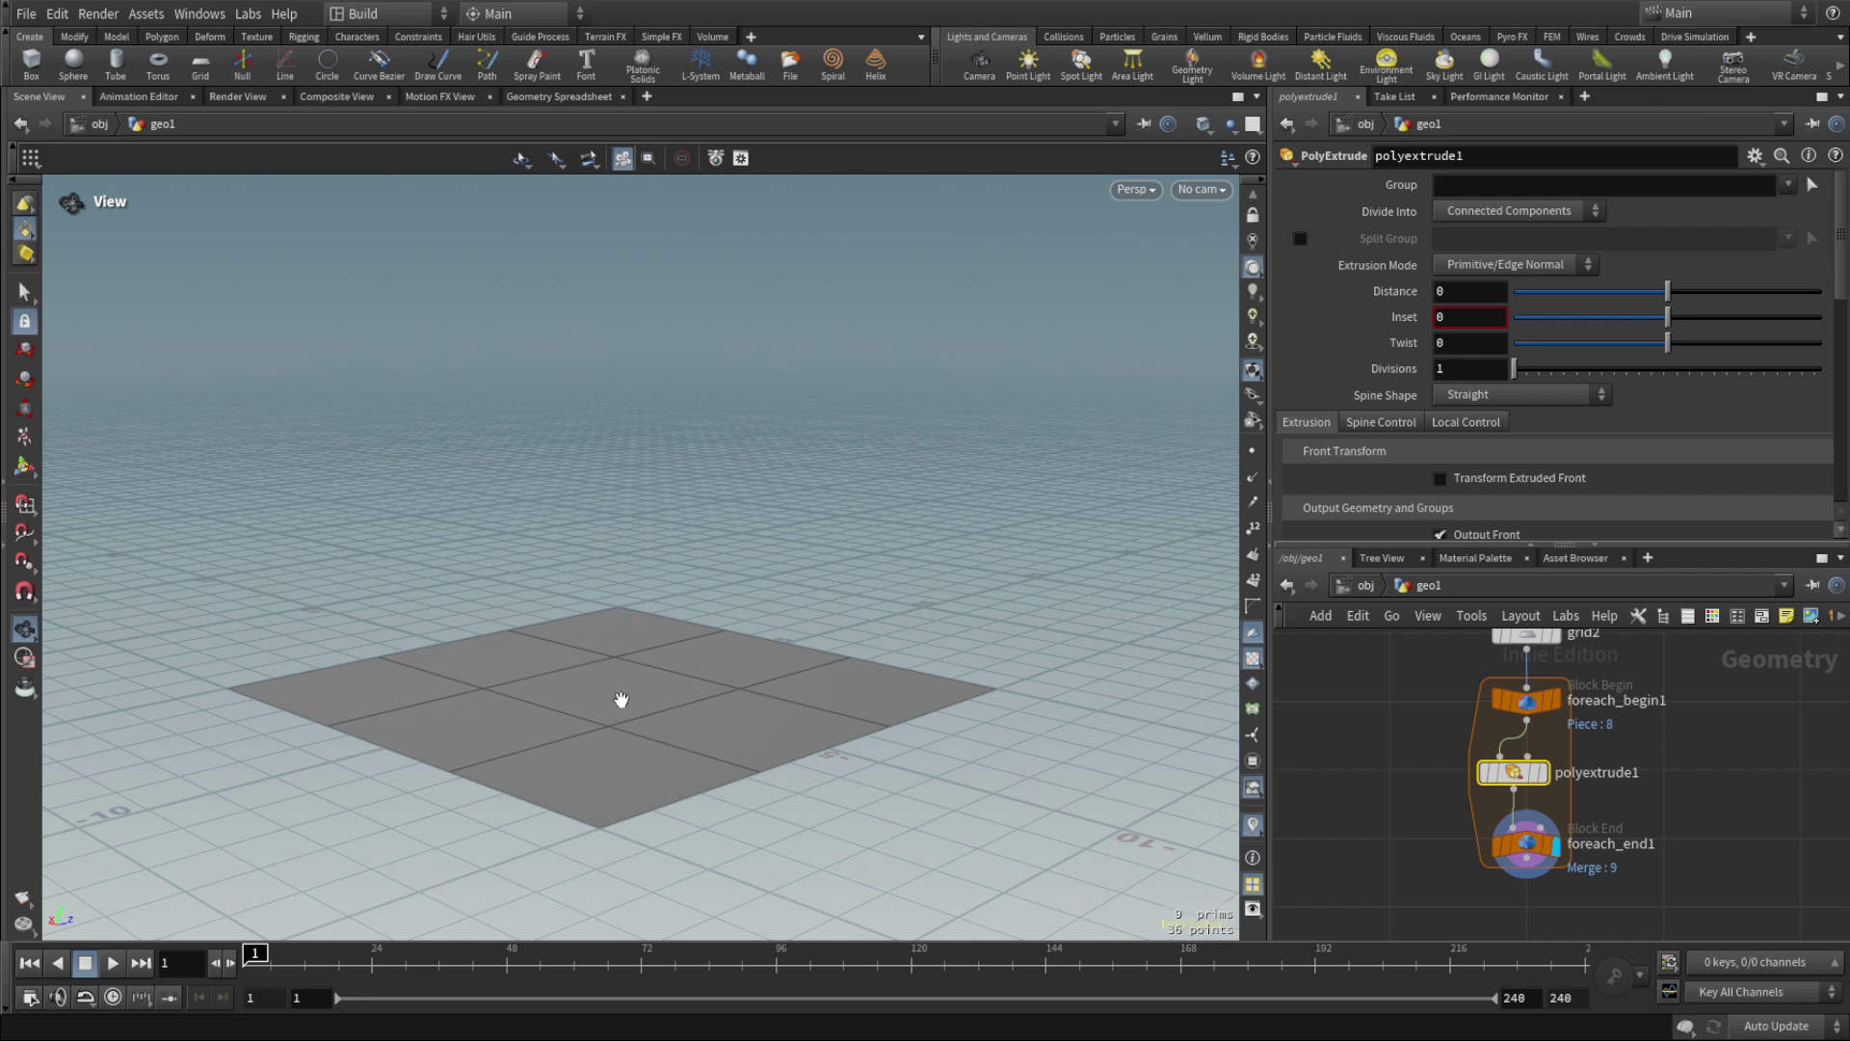
left_click_drag(621, 700, 693, 686)
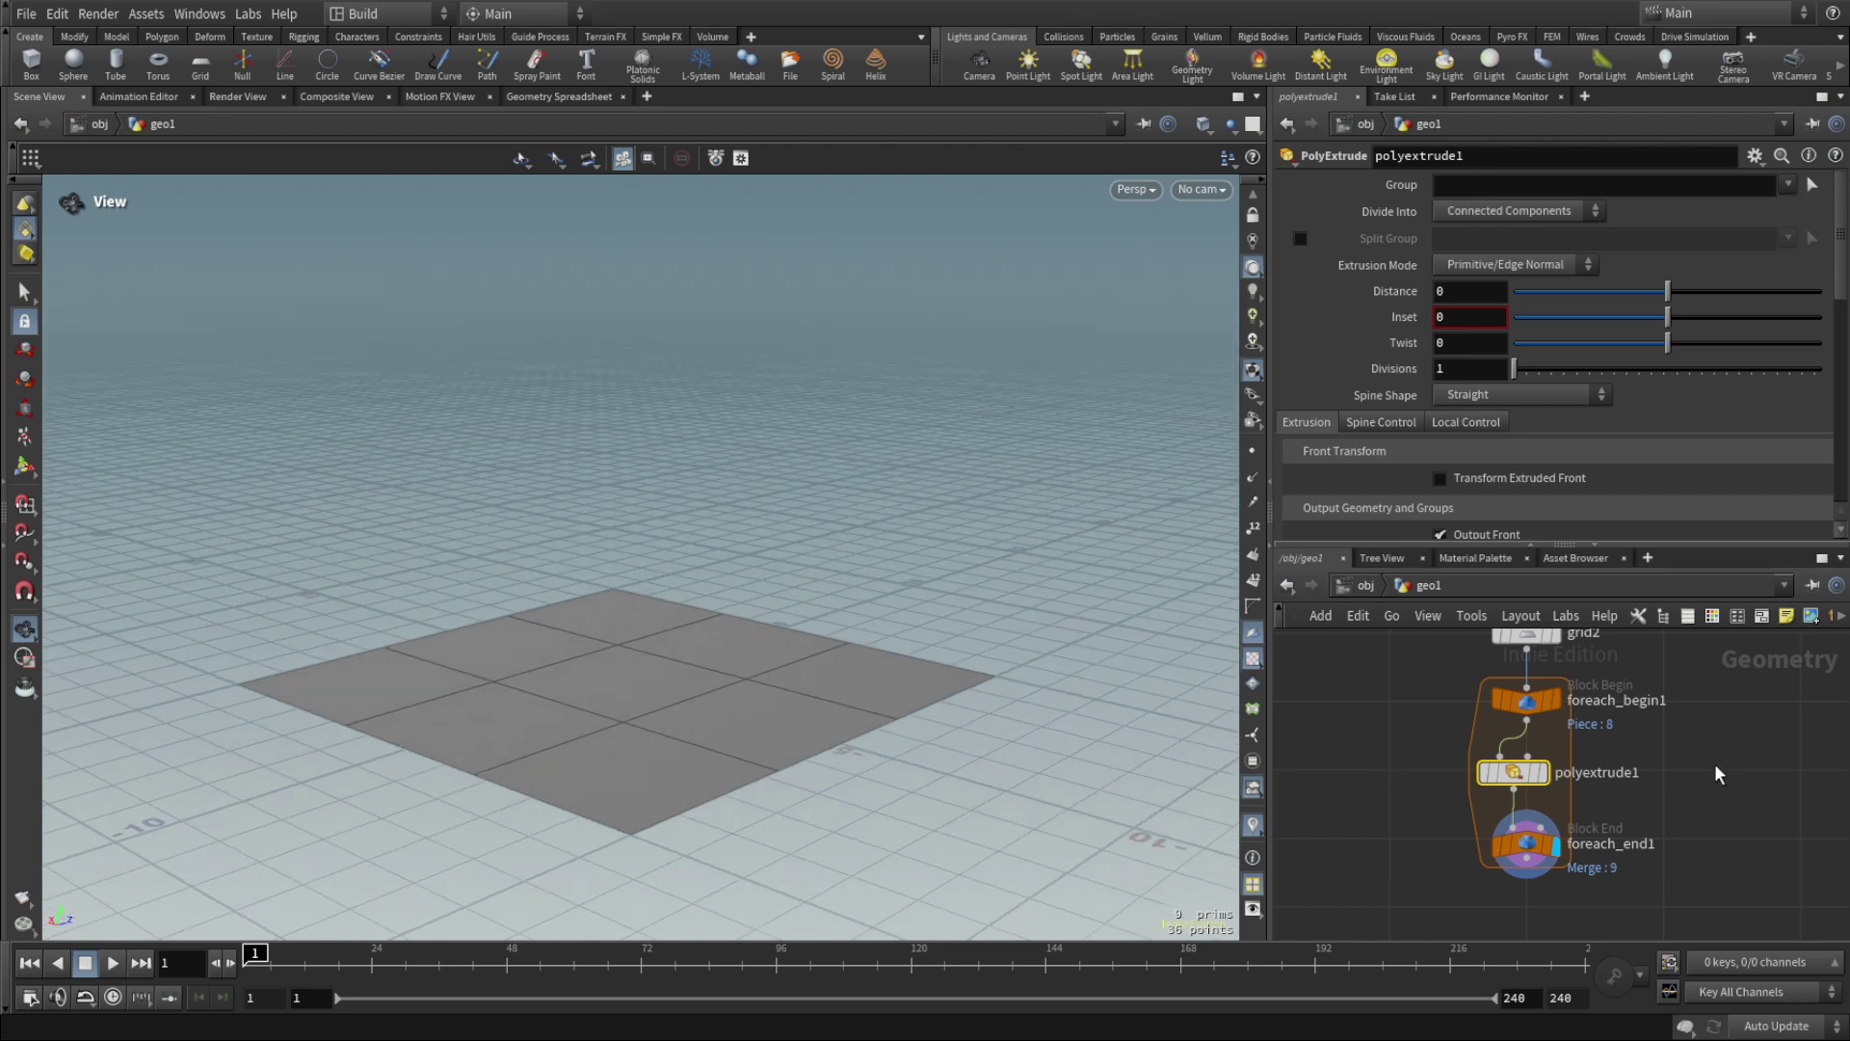
scroll(1713, 749, "down", 3)
key("f")
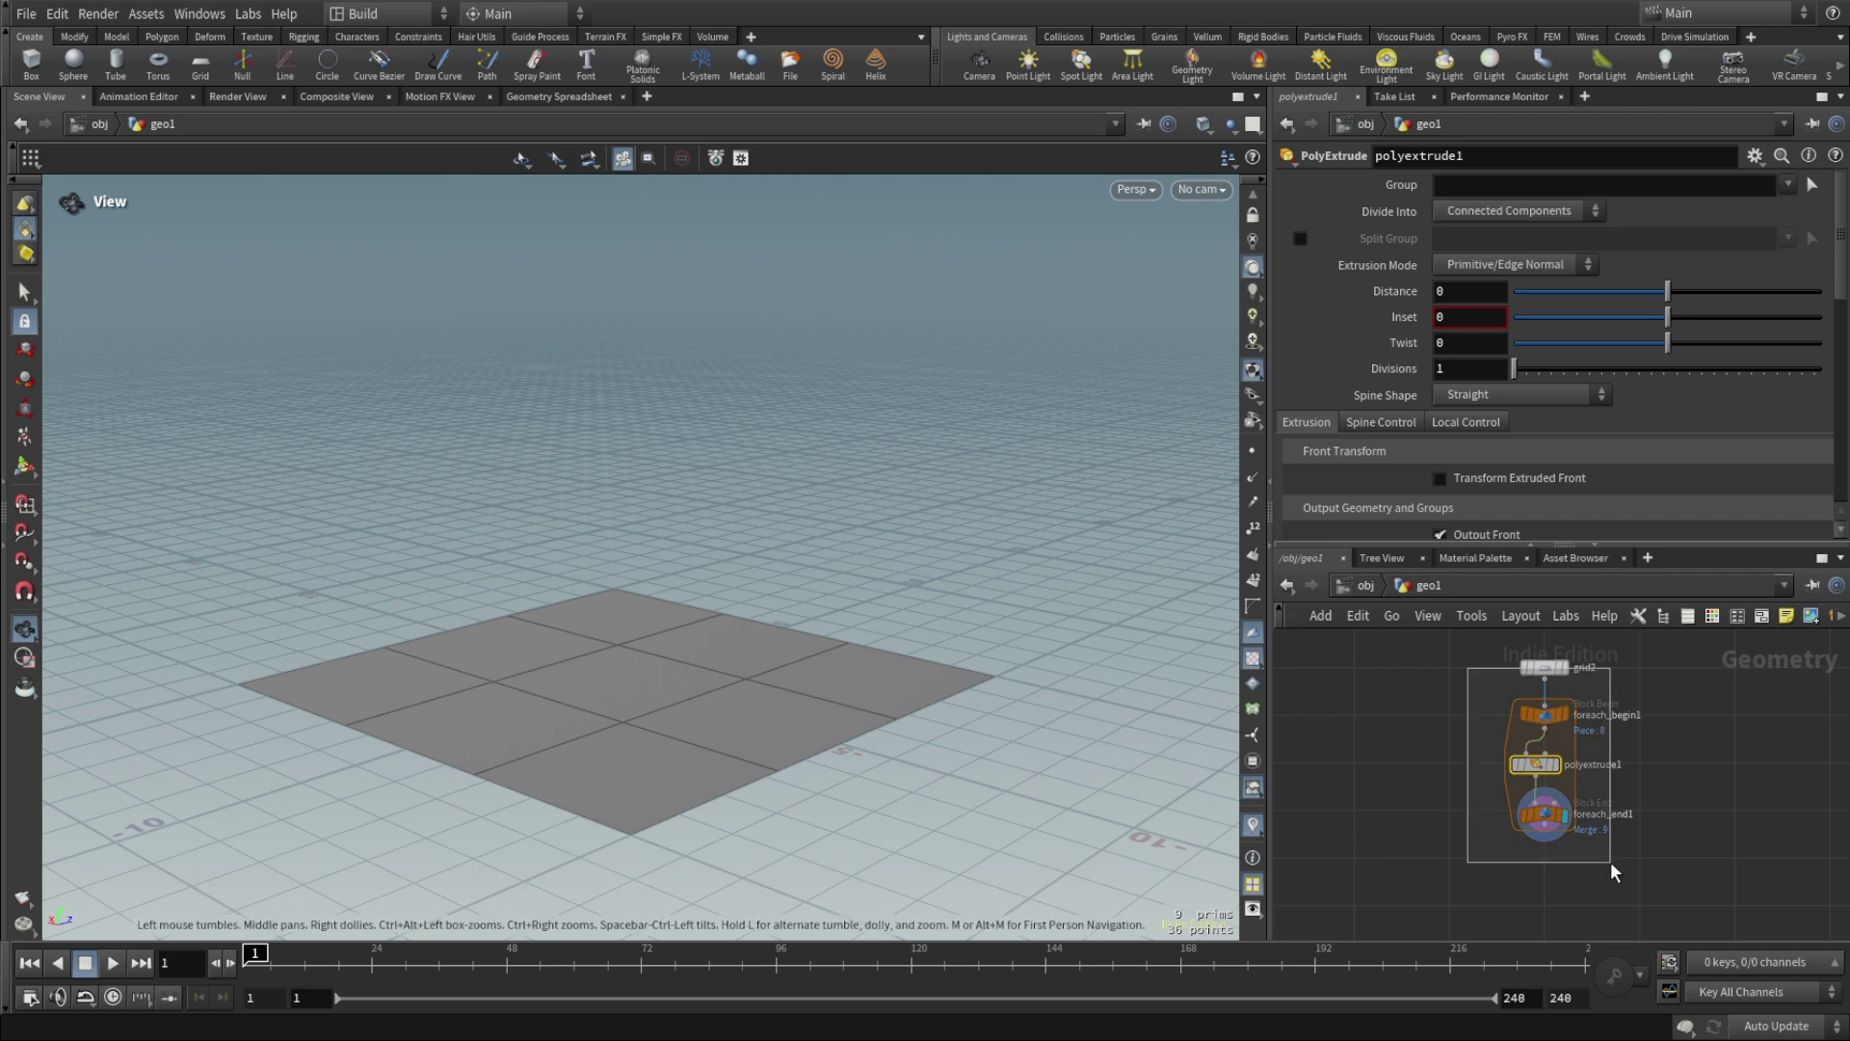
key("Up")
key("Up")
left_click(1546, 819)
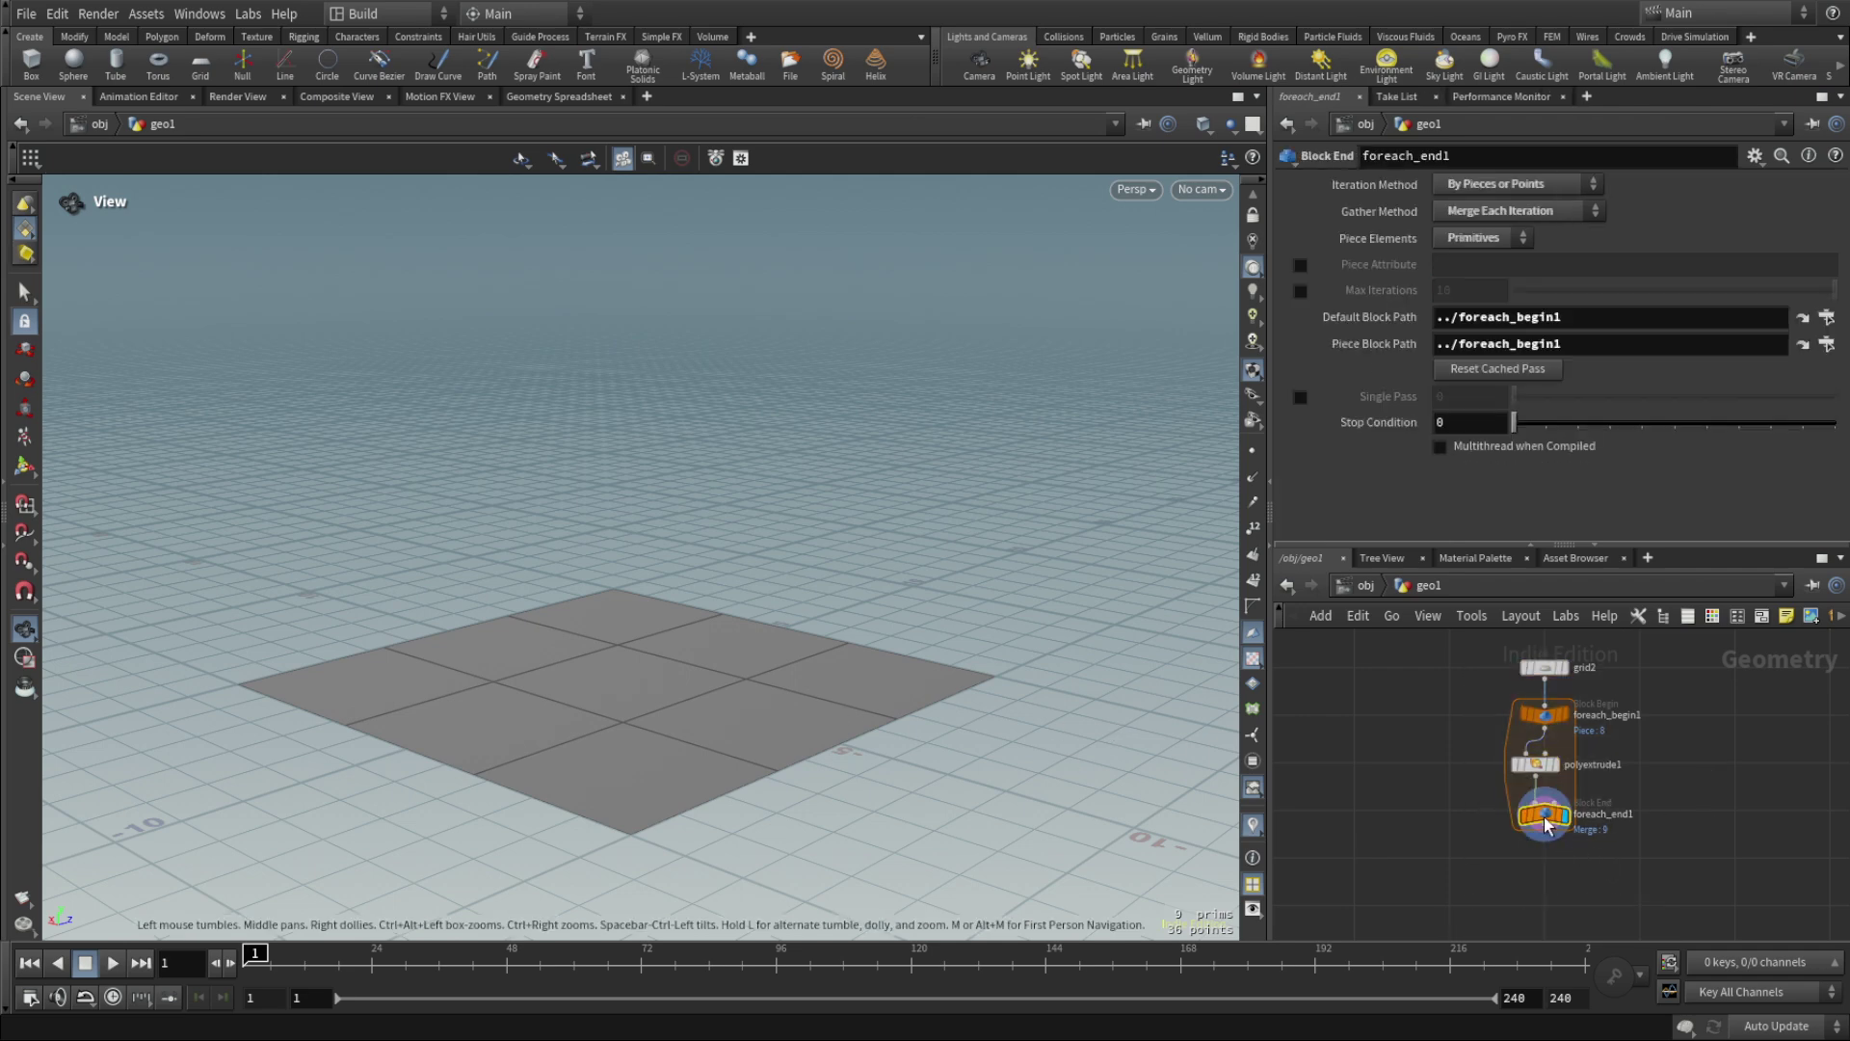
left_click(1535, 764)
left_click_drag(1055, 706, 780, 732)
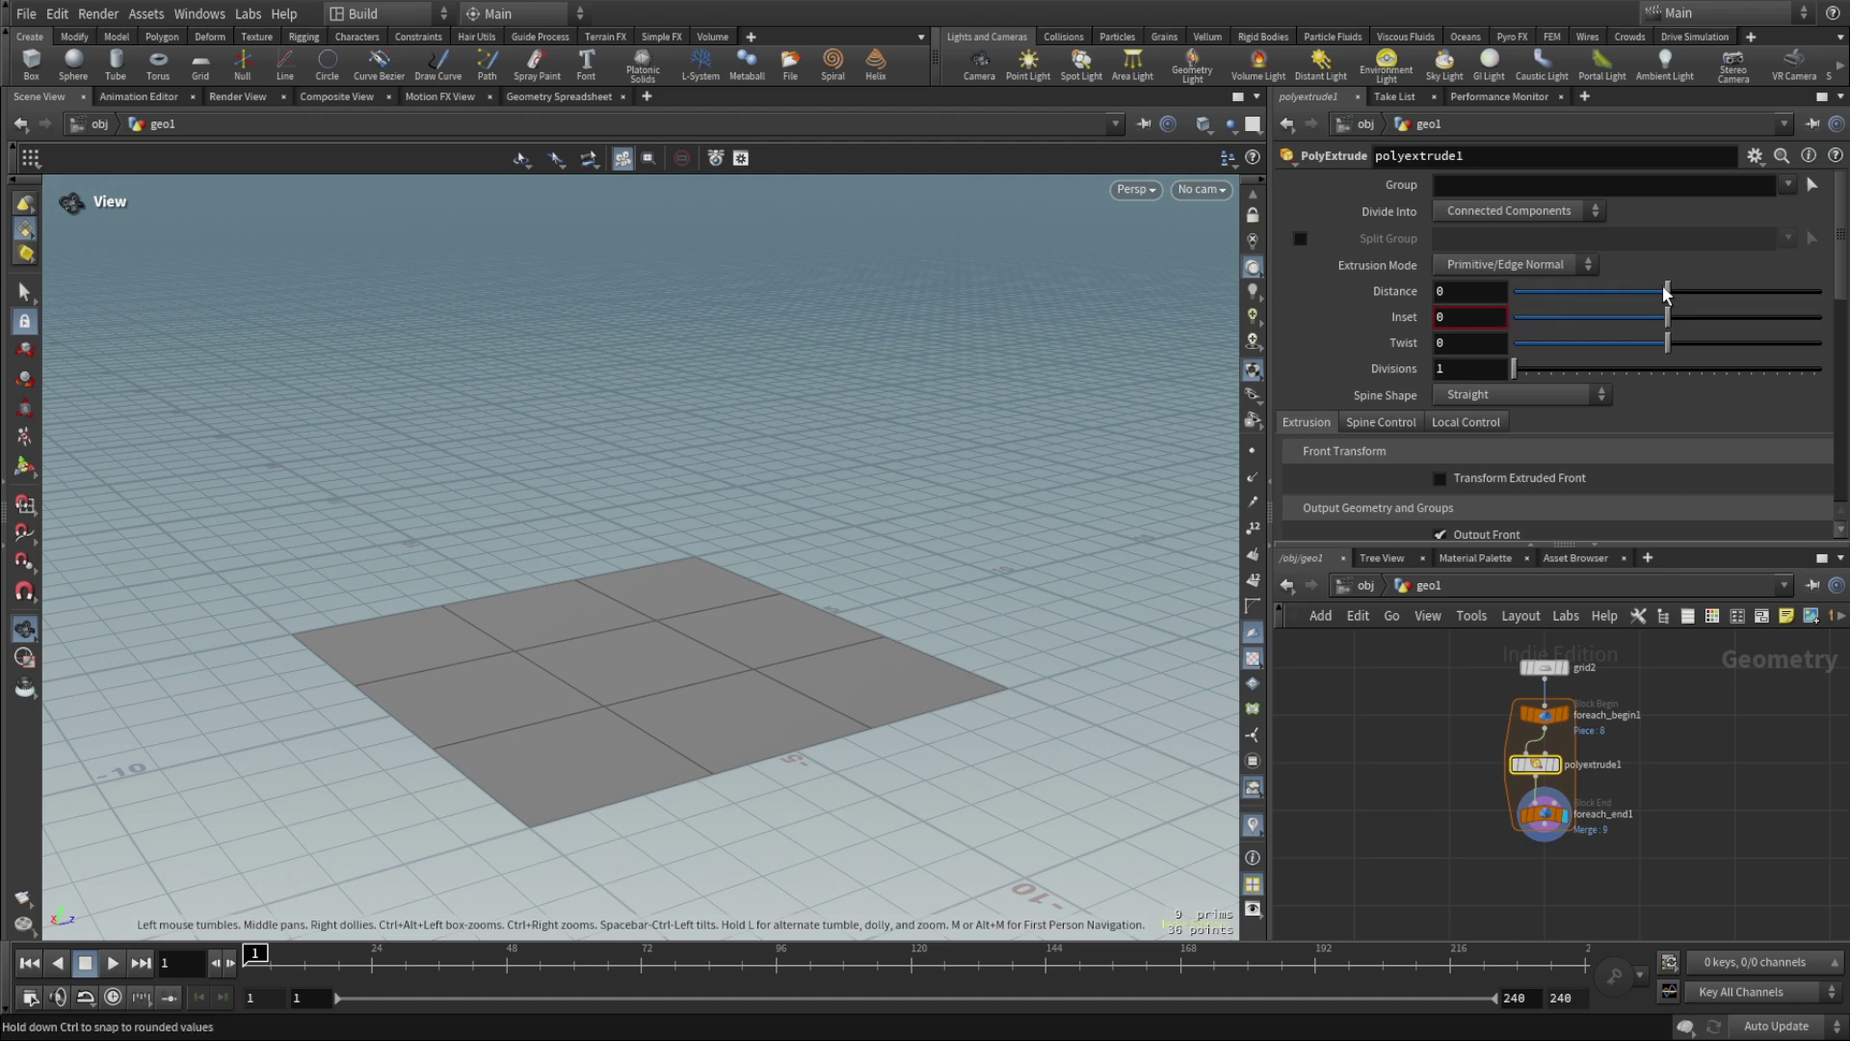
Set the PolyExtrude Distance to 1, making each tile a separate 1-unit box.
left_click_drag(1674, 290, 1819, 290)
left_click_drag(814, 617, 822, 556)
left_click(1545, 817)
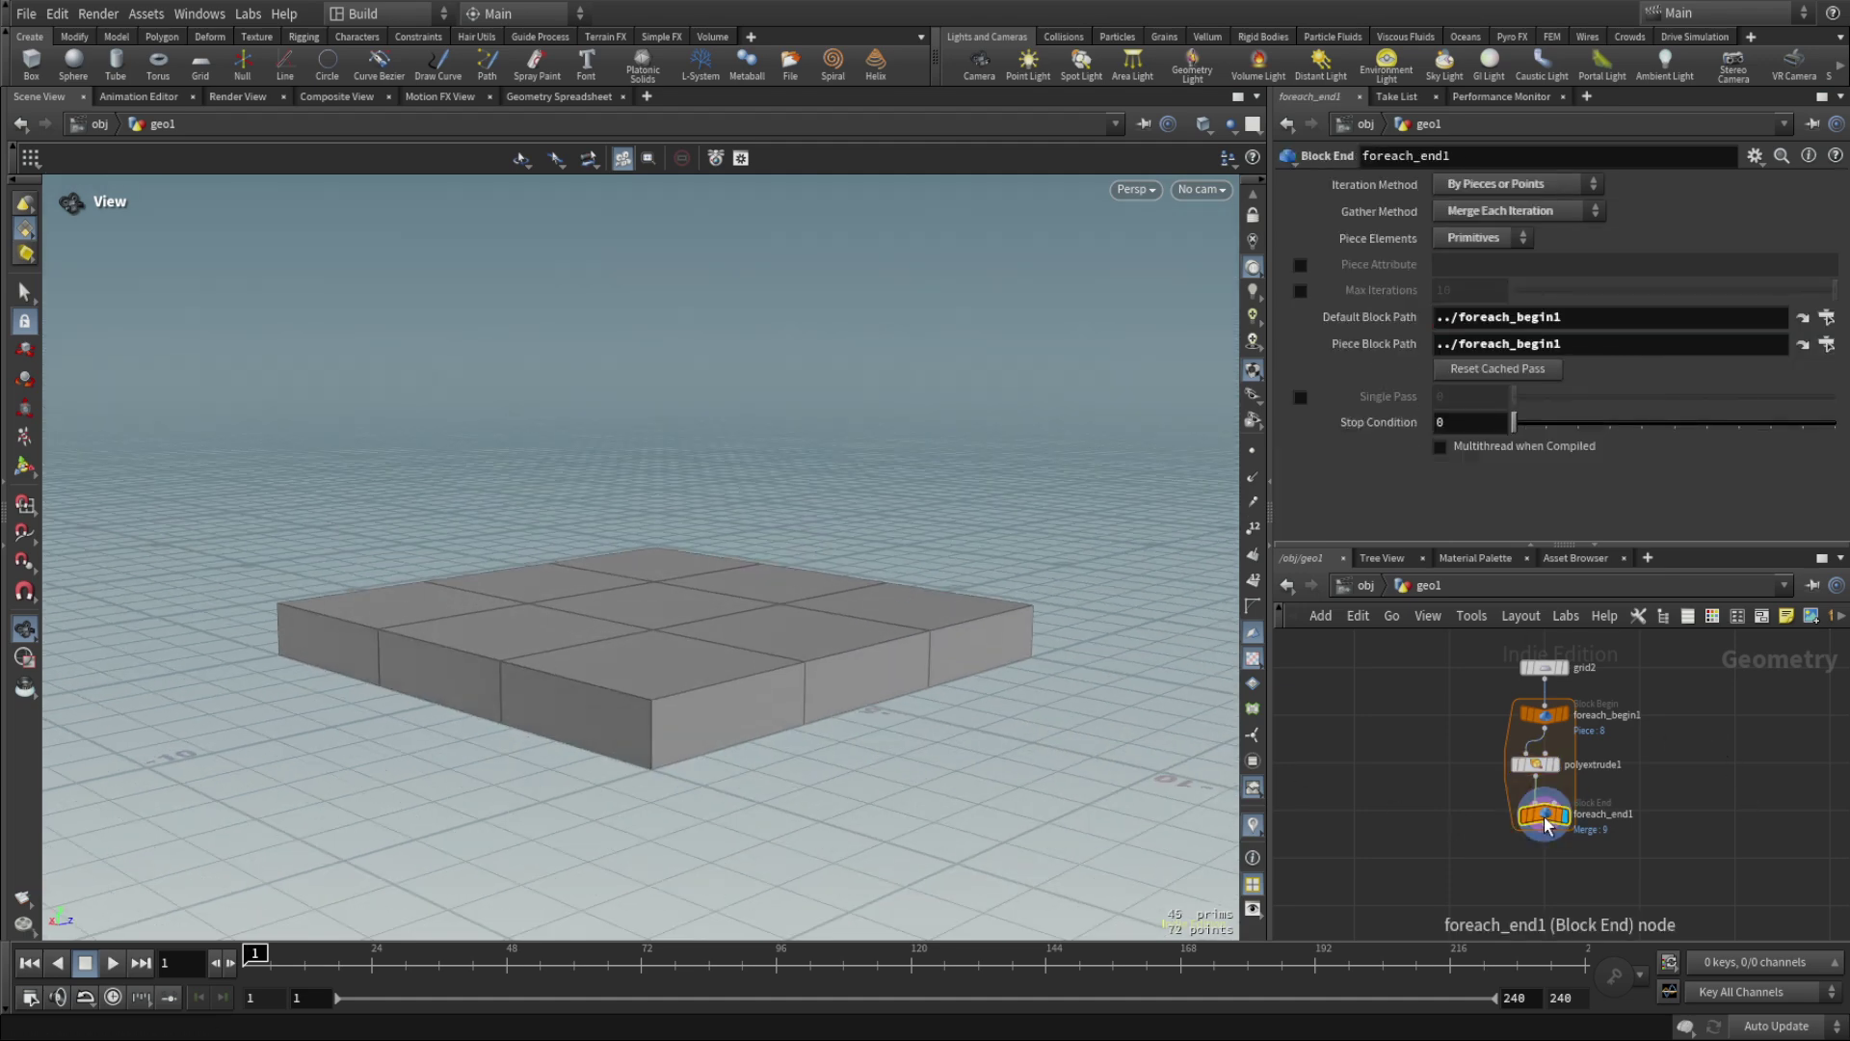
left_click_drag(1545, 821, 1545, 827)
left_click(1535, 764)
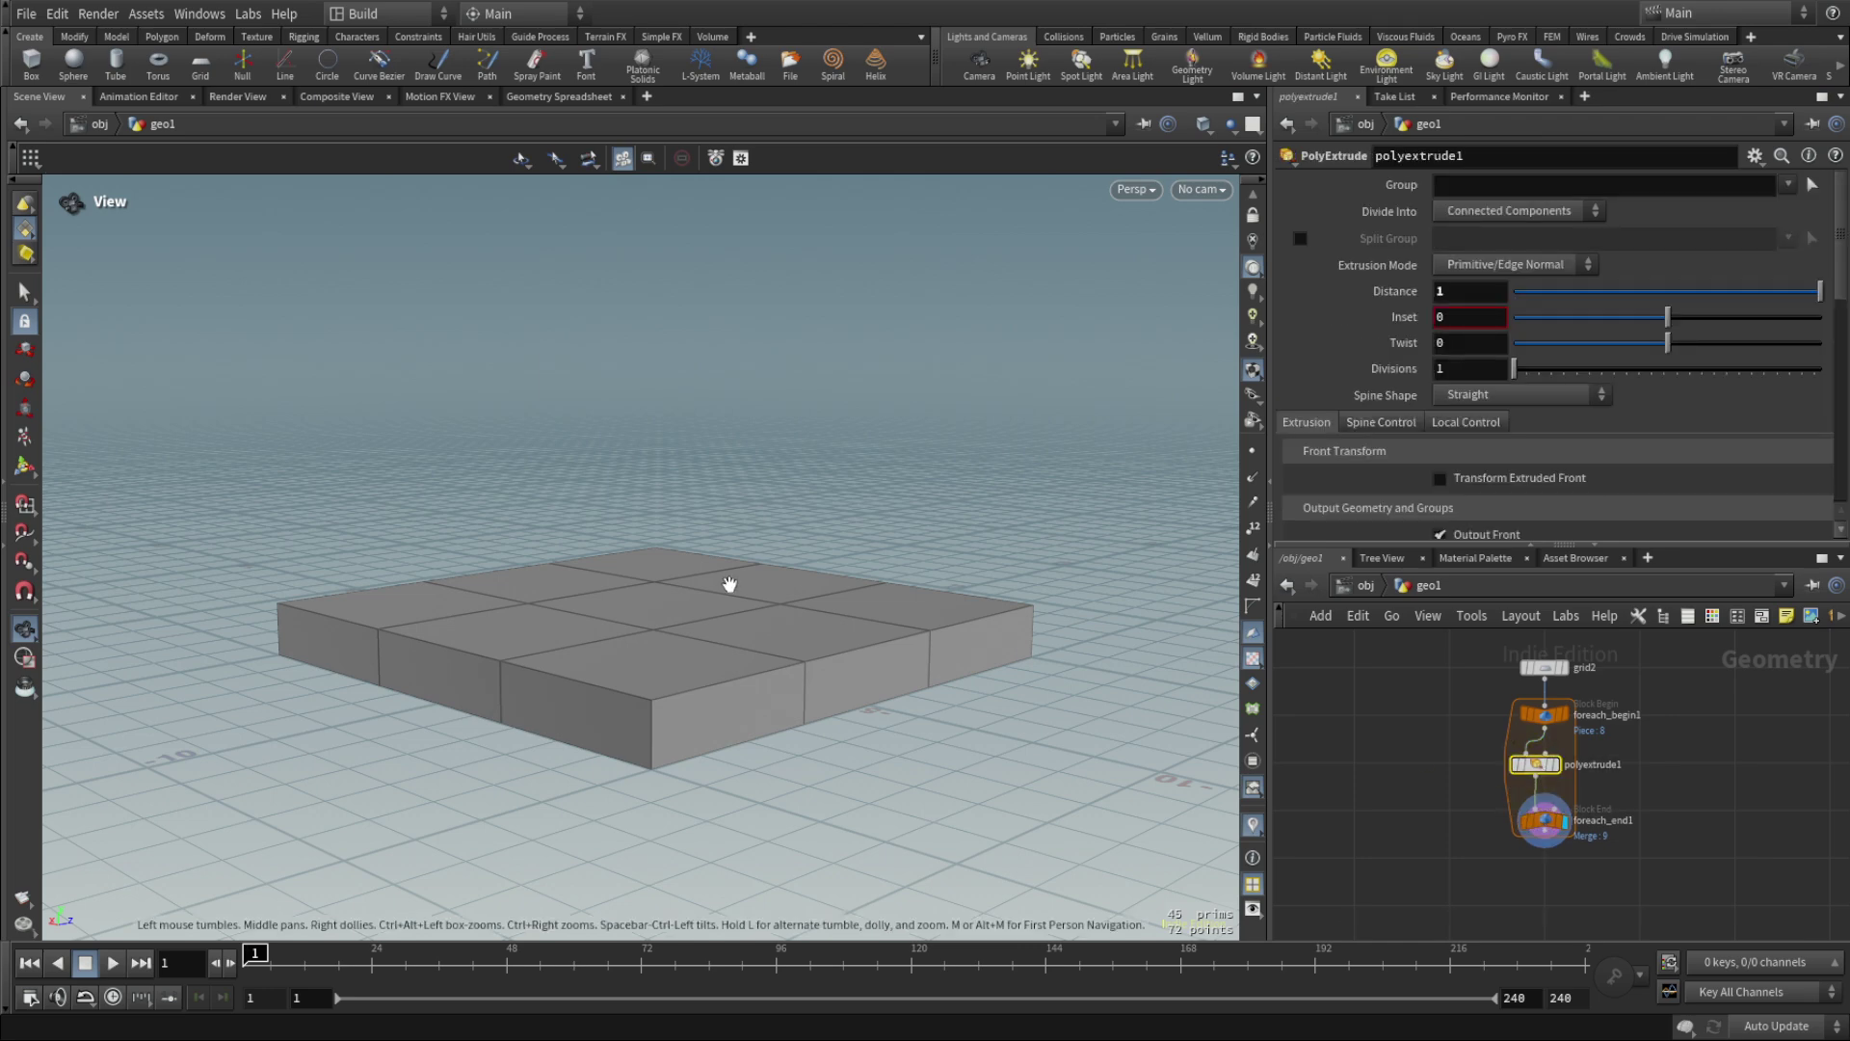
left_click_drag(730, 584, 508, 533)
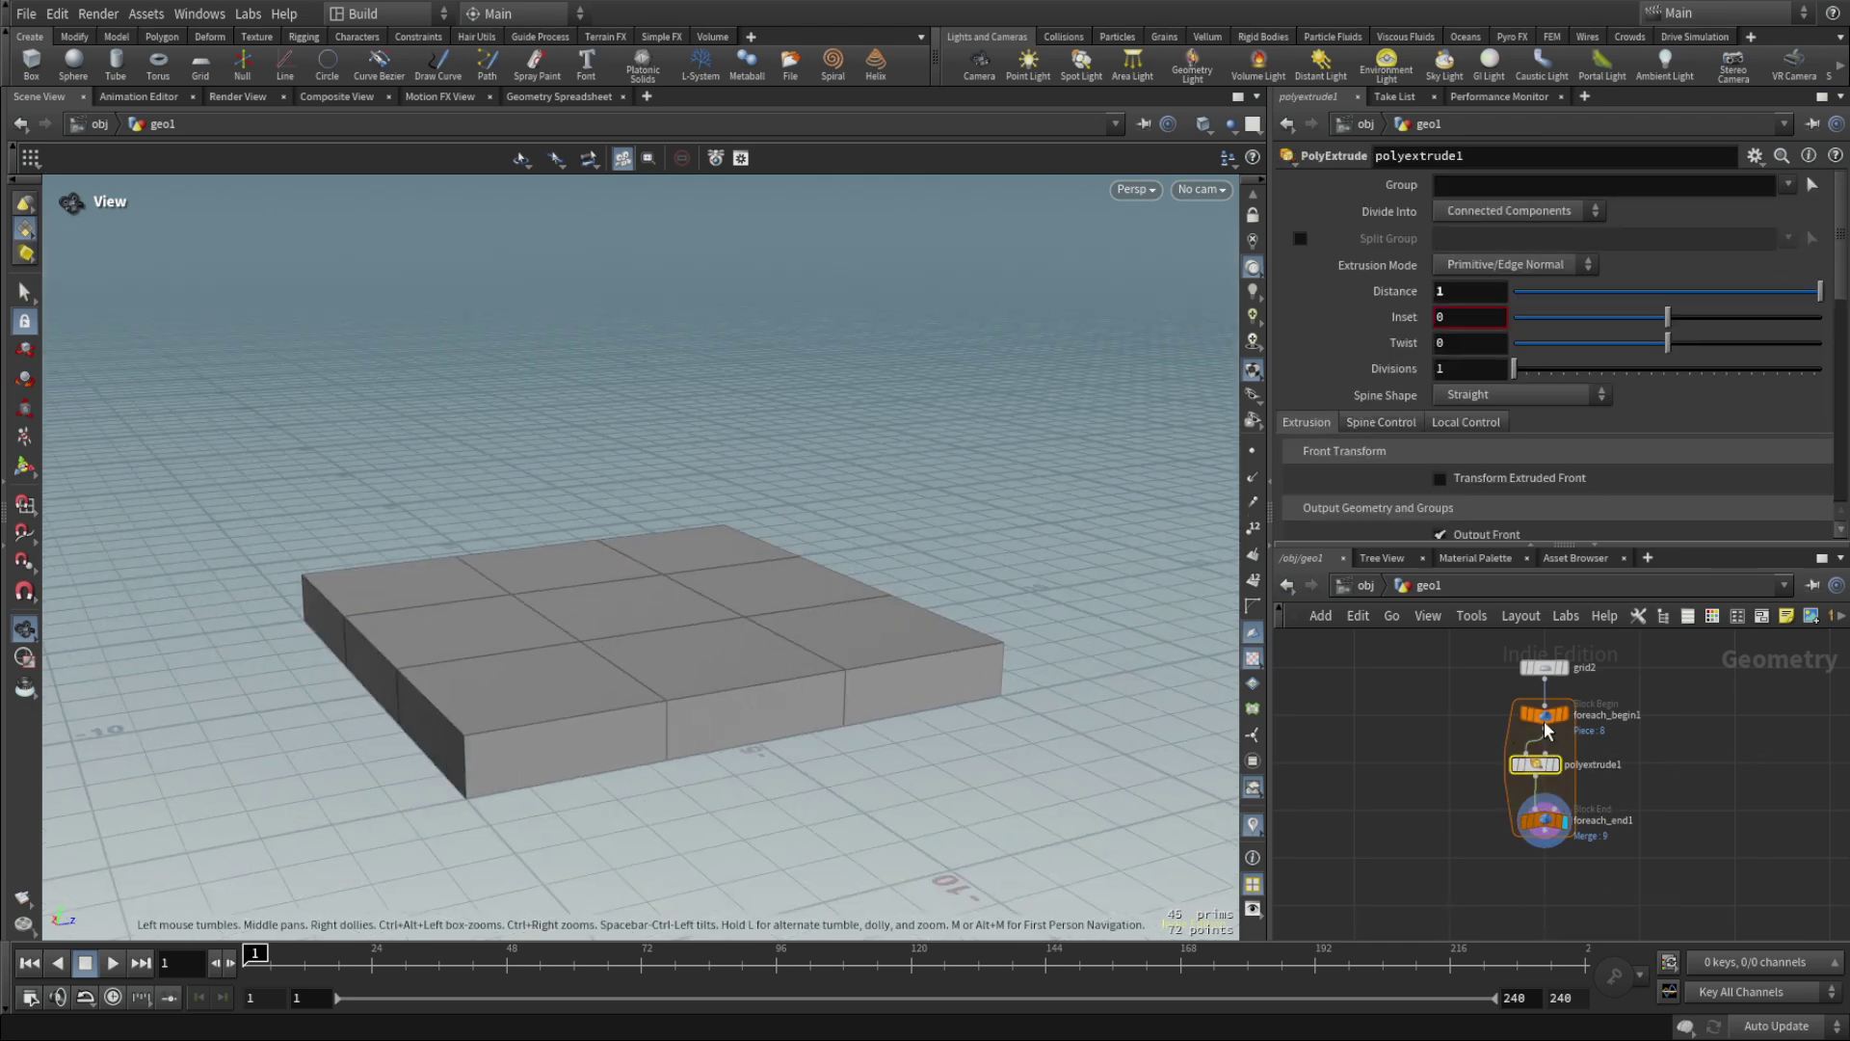
left_click_drag(677, 632, 582, 711)
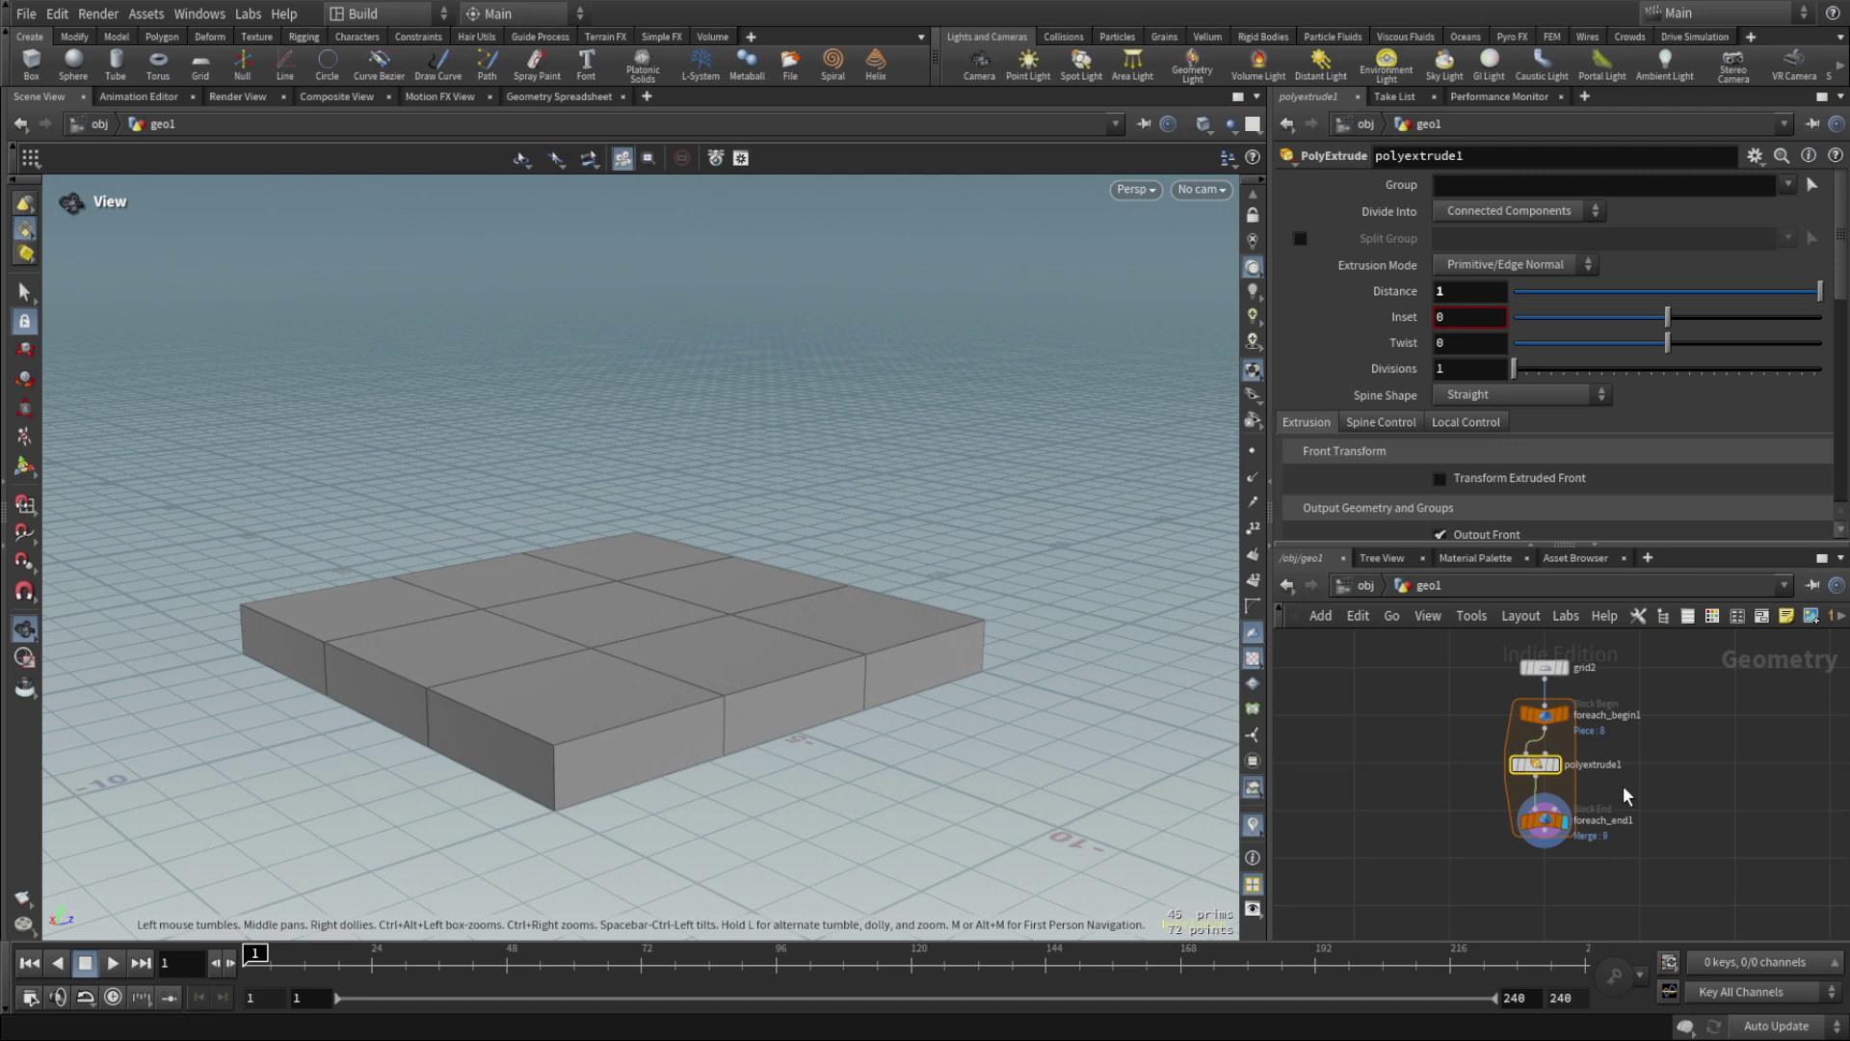
Add a loop-metadata node beside the loop begin and name it loopdata.
left_click(1544, 714)
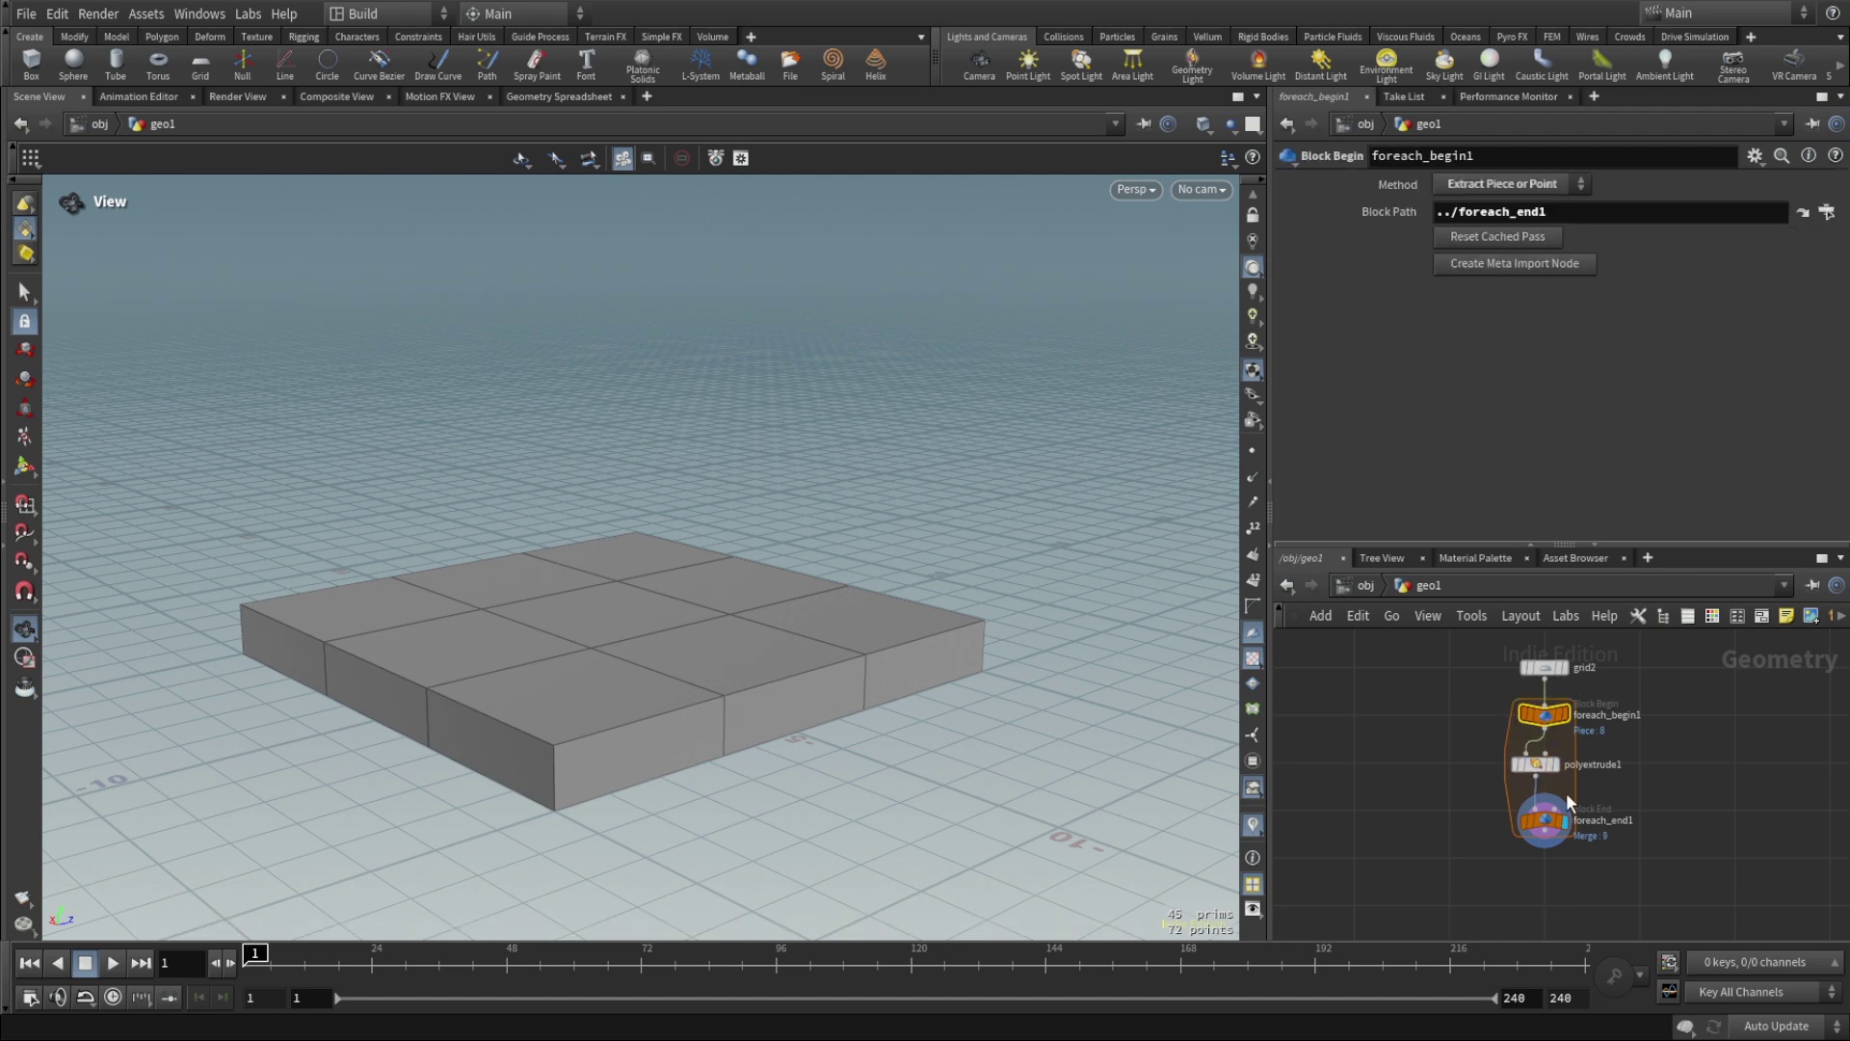
scroll(1561, 732, "up", 3)
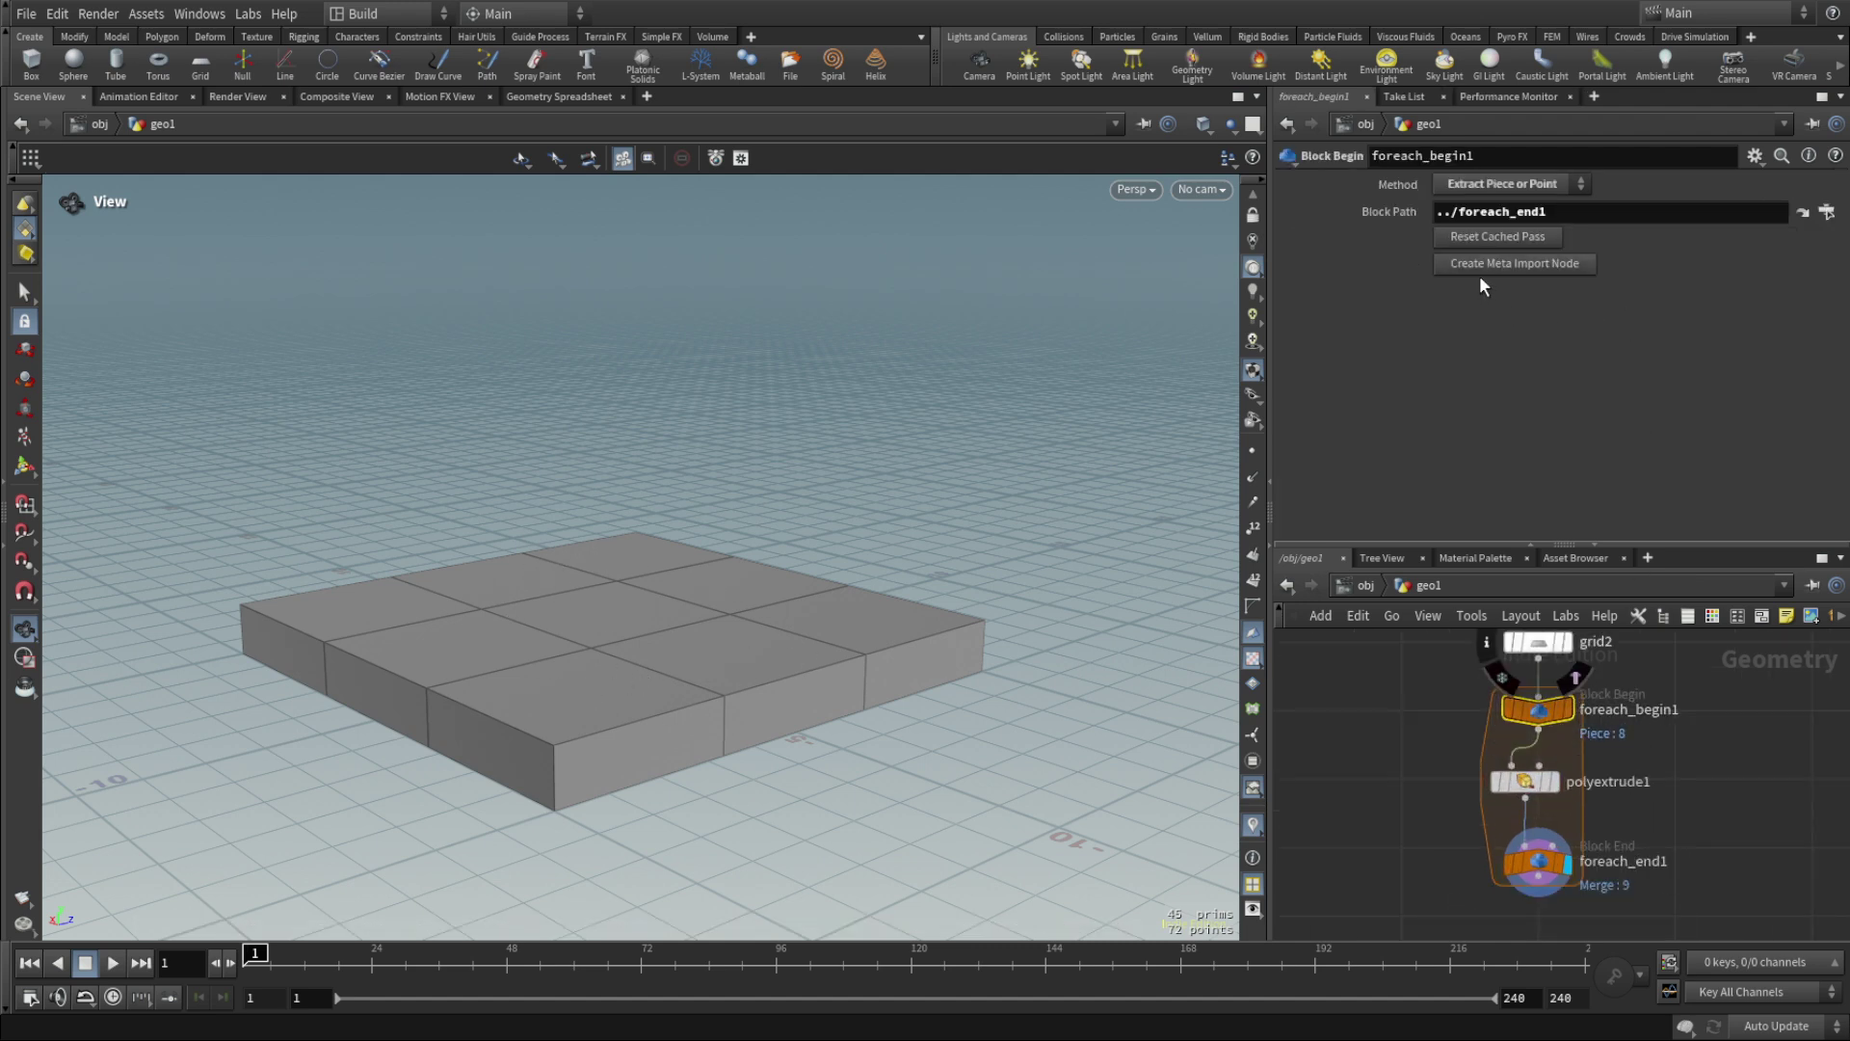
left_click(1509, 268)
double_click(1688, 728)
double_click(1736, 732)
type("loopa")
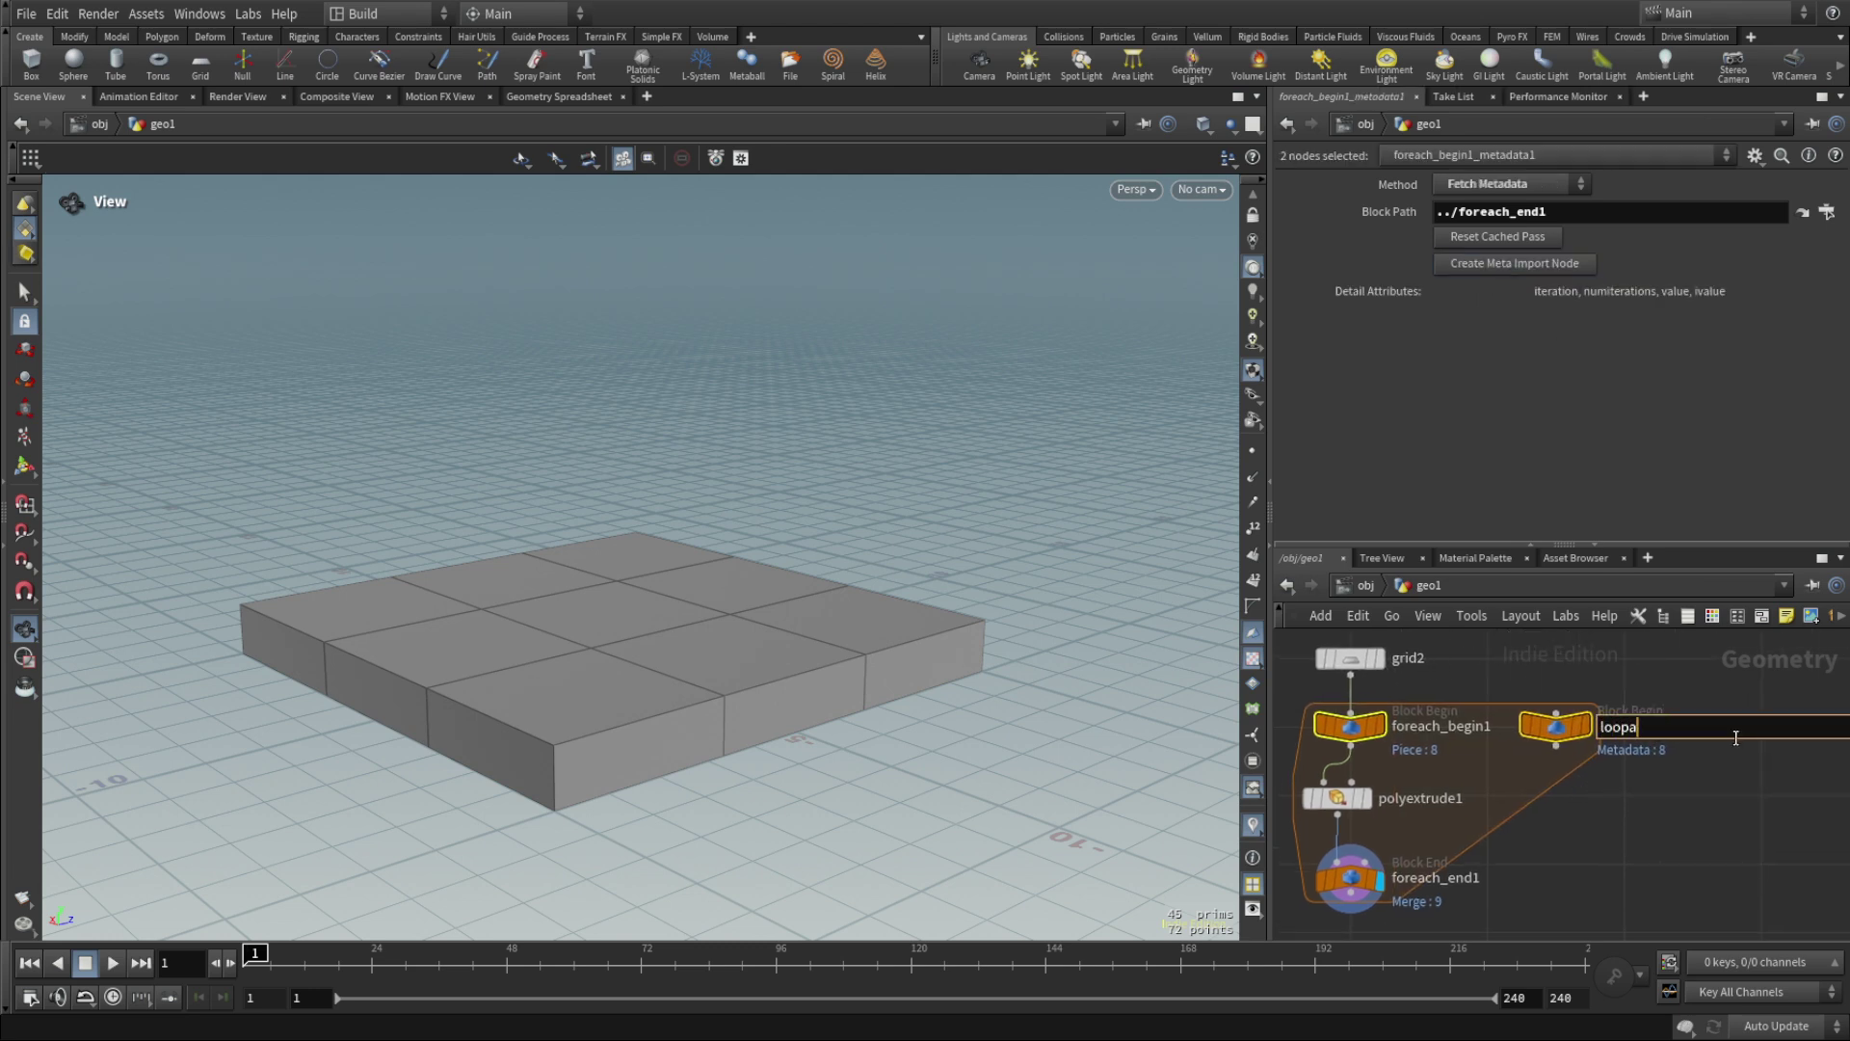
key("BackSpace")
type("data")
key("Return")
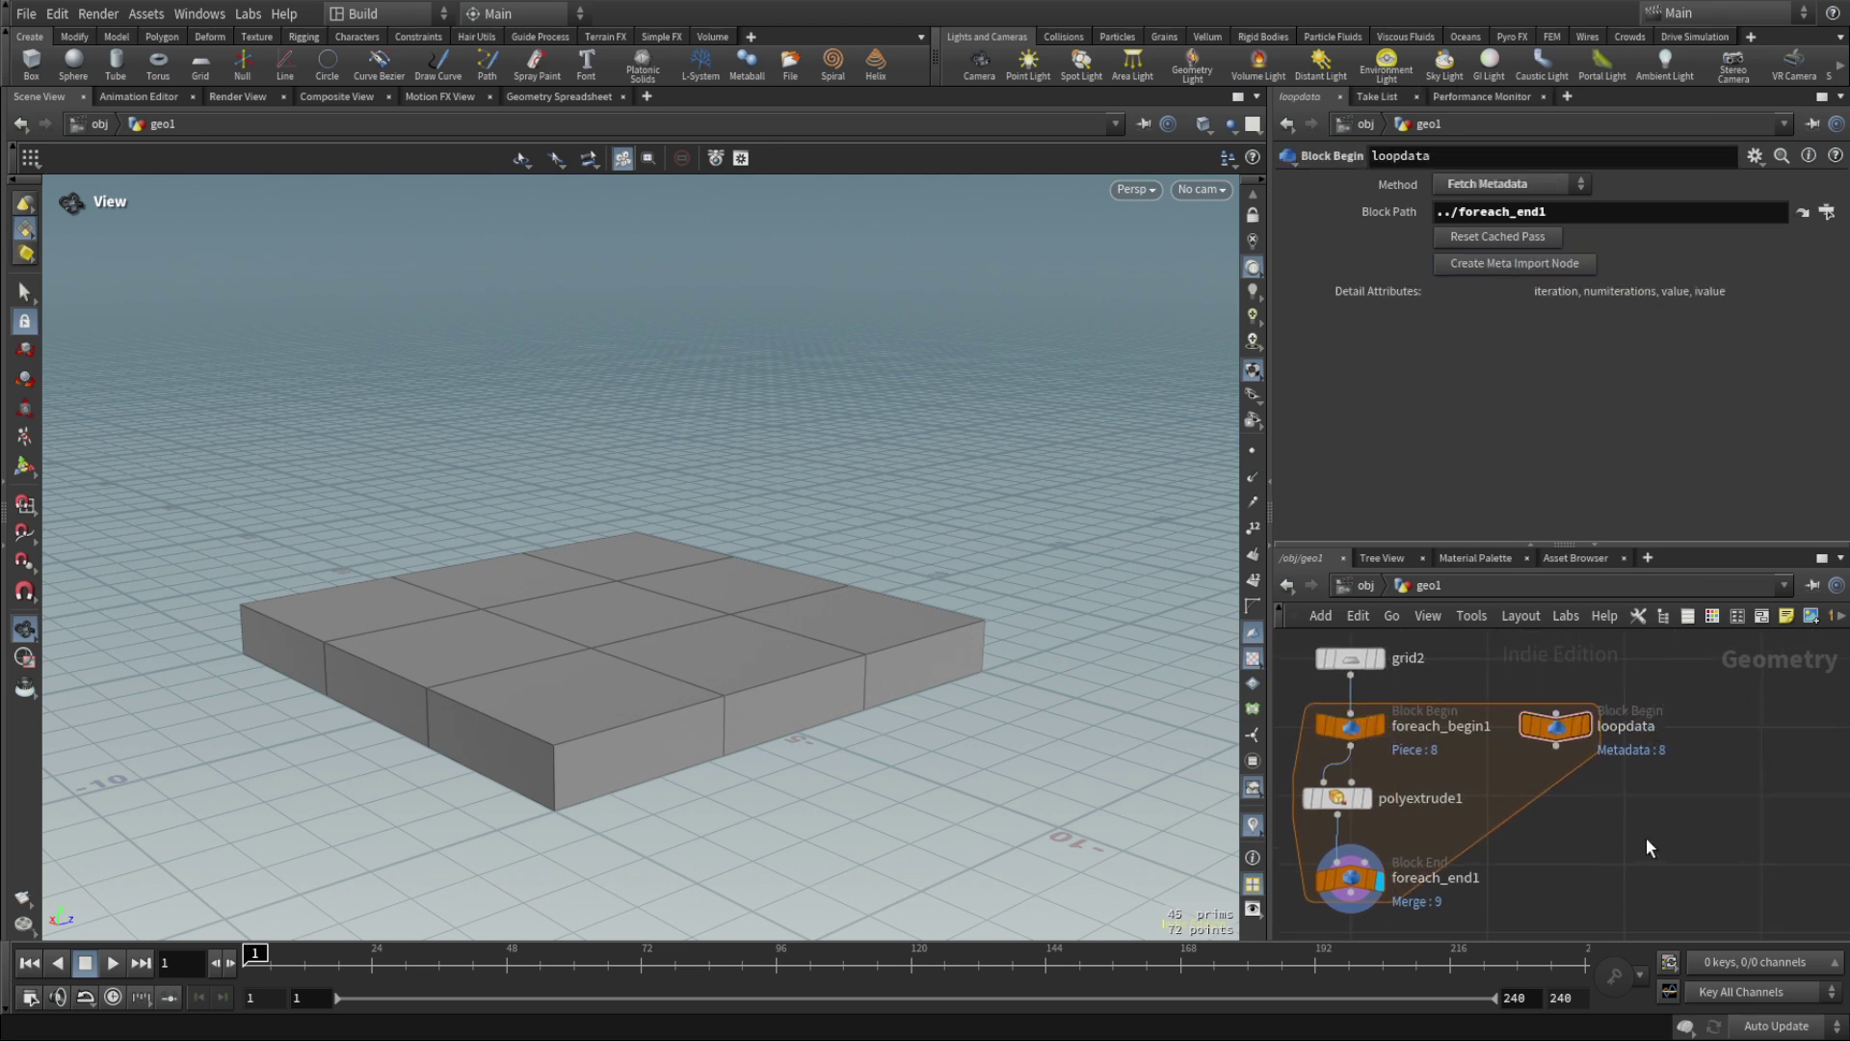
Set polyextrude1's Distance to detail("../loopdata/", "iteration", 0), giving stepped columns.
middle_click_drag(1577, 916, 1666, 853)
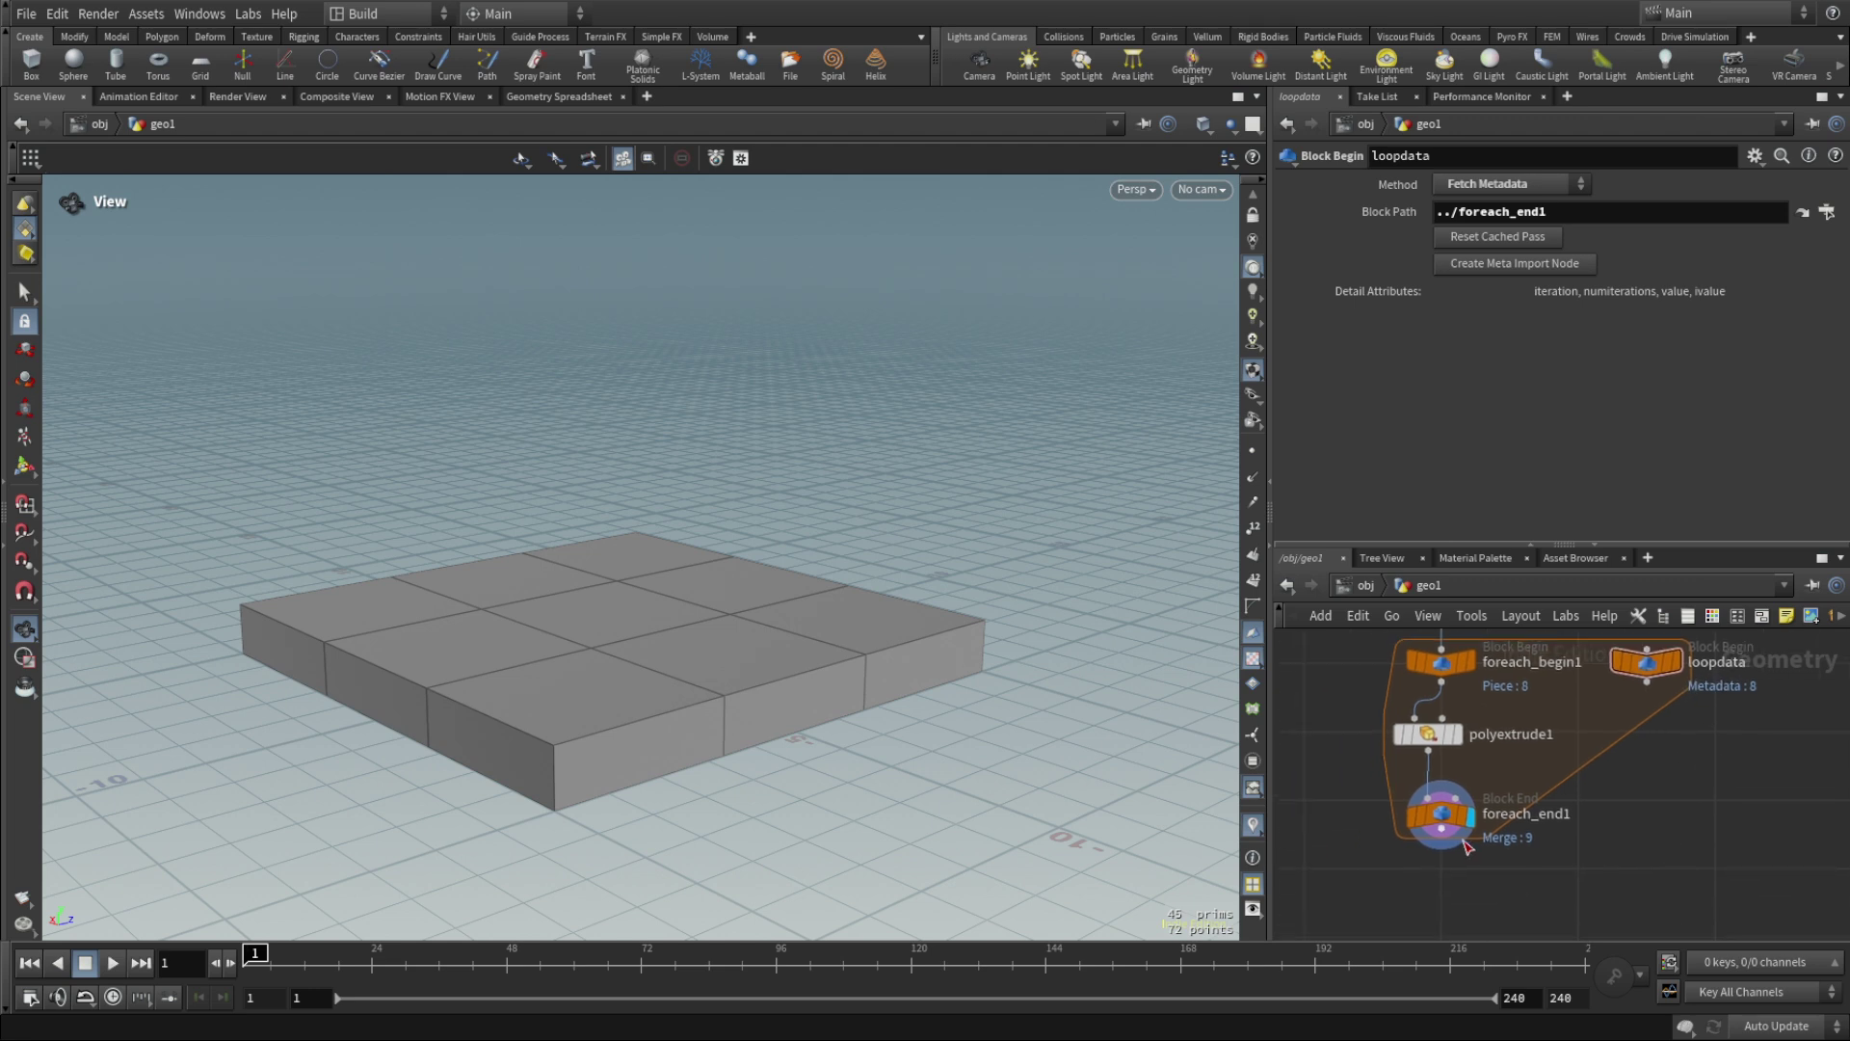
left_click(1441, 814)
left_click(1430, 735)
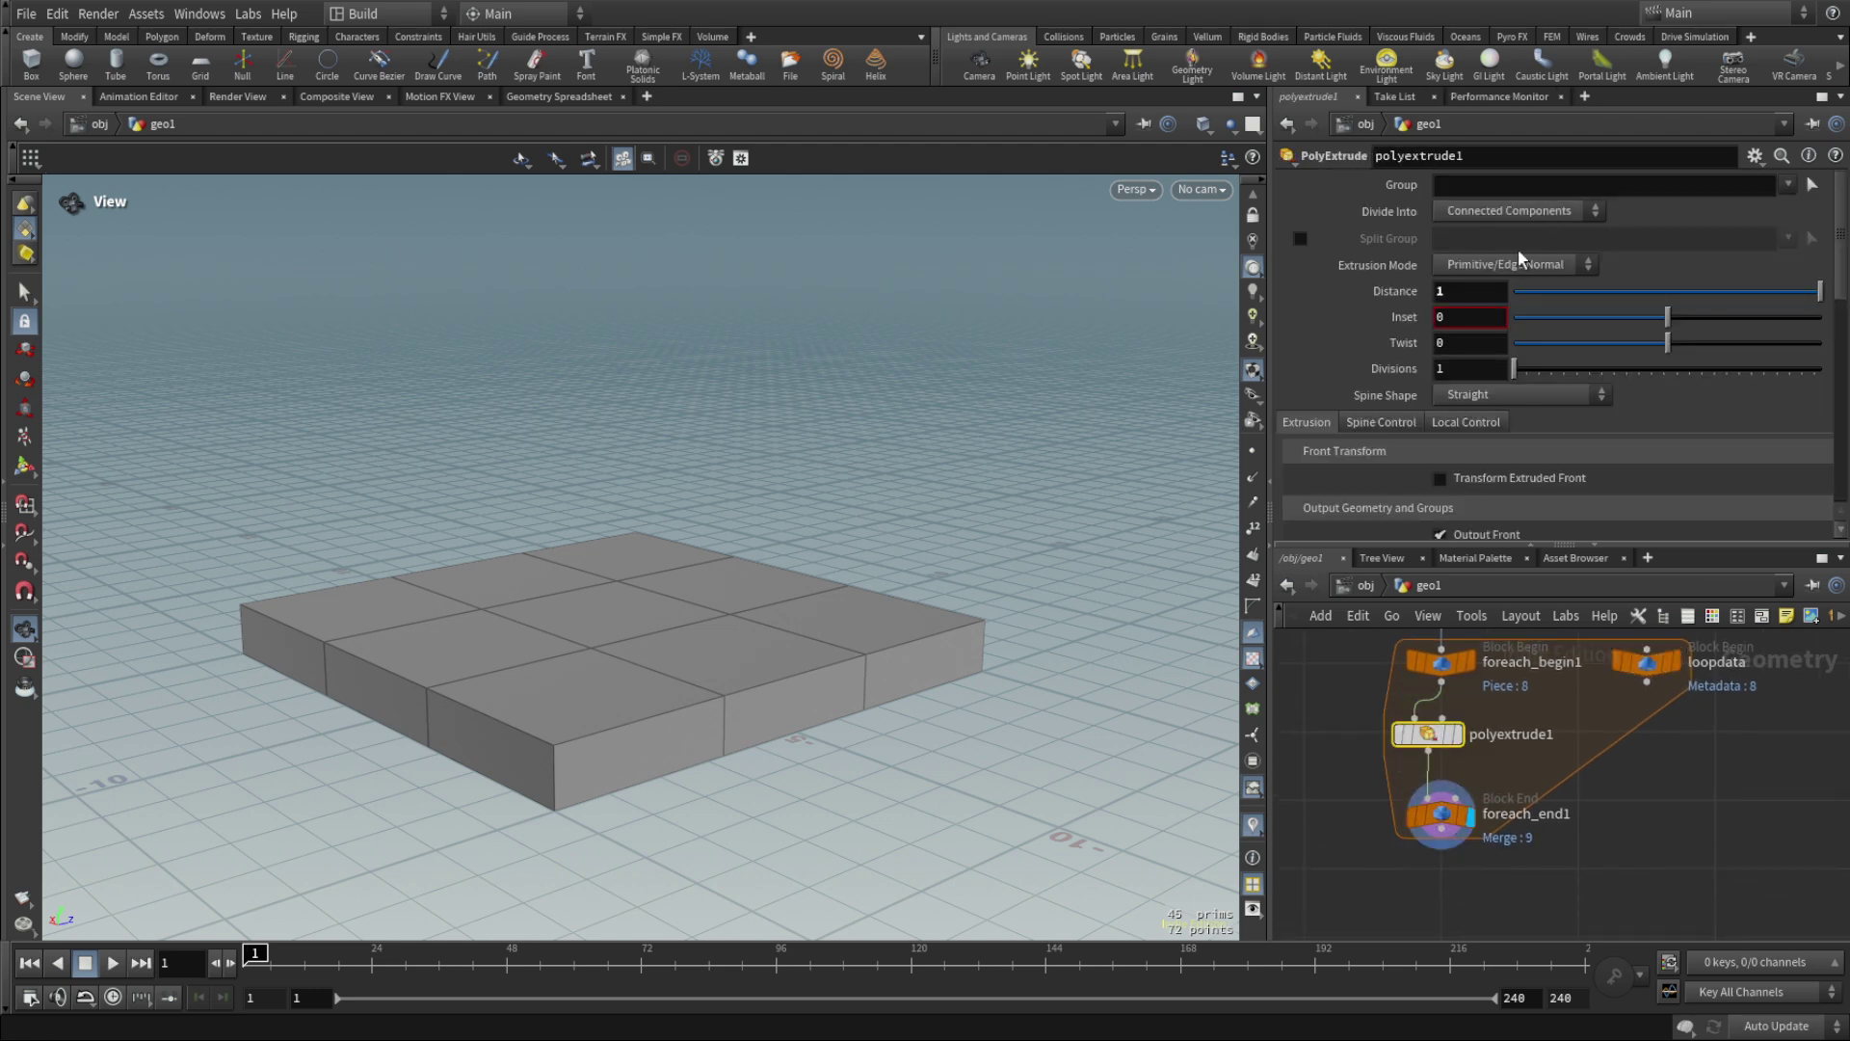
left_click(1465, 291)
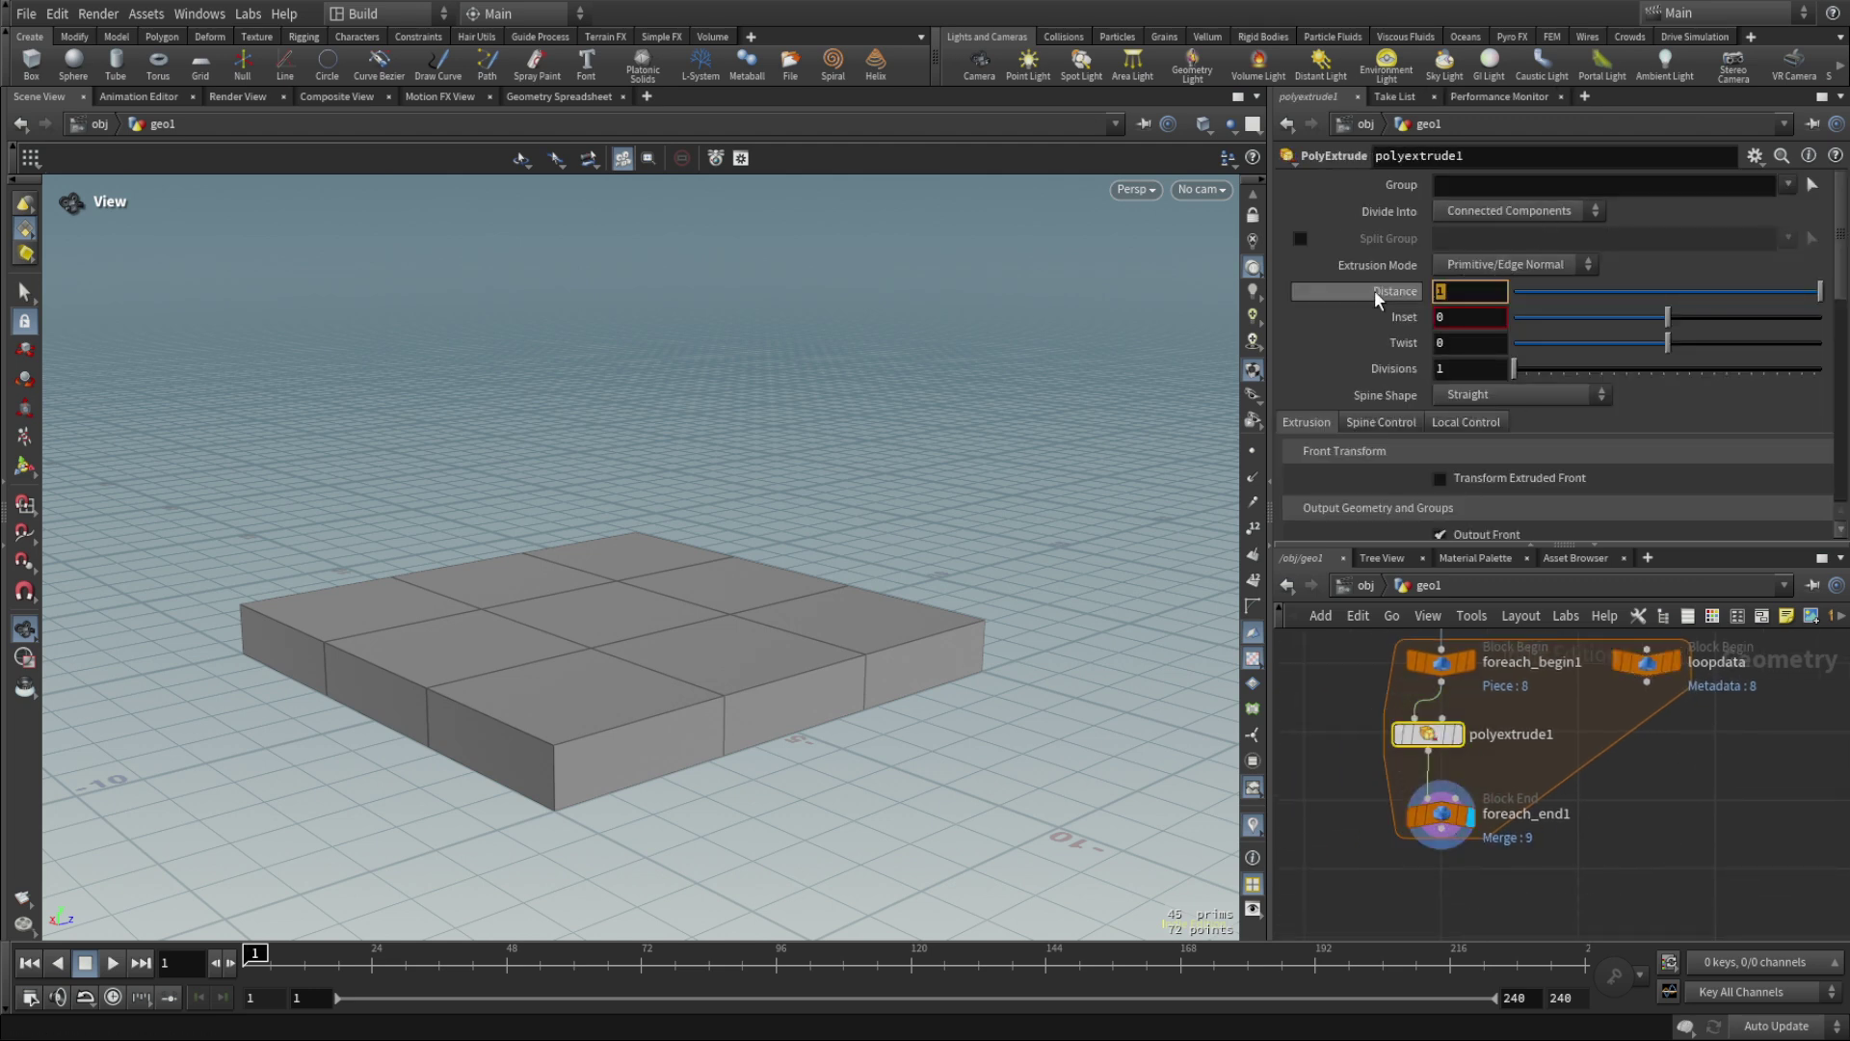
type("detail(\"../loopdata/")
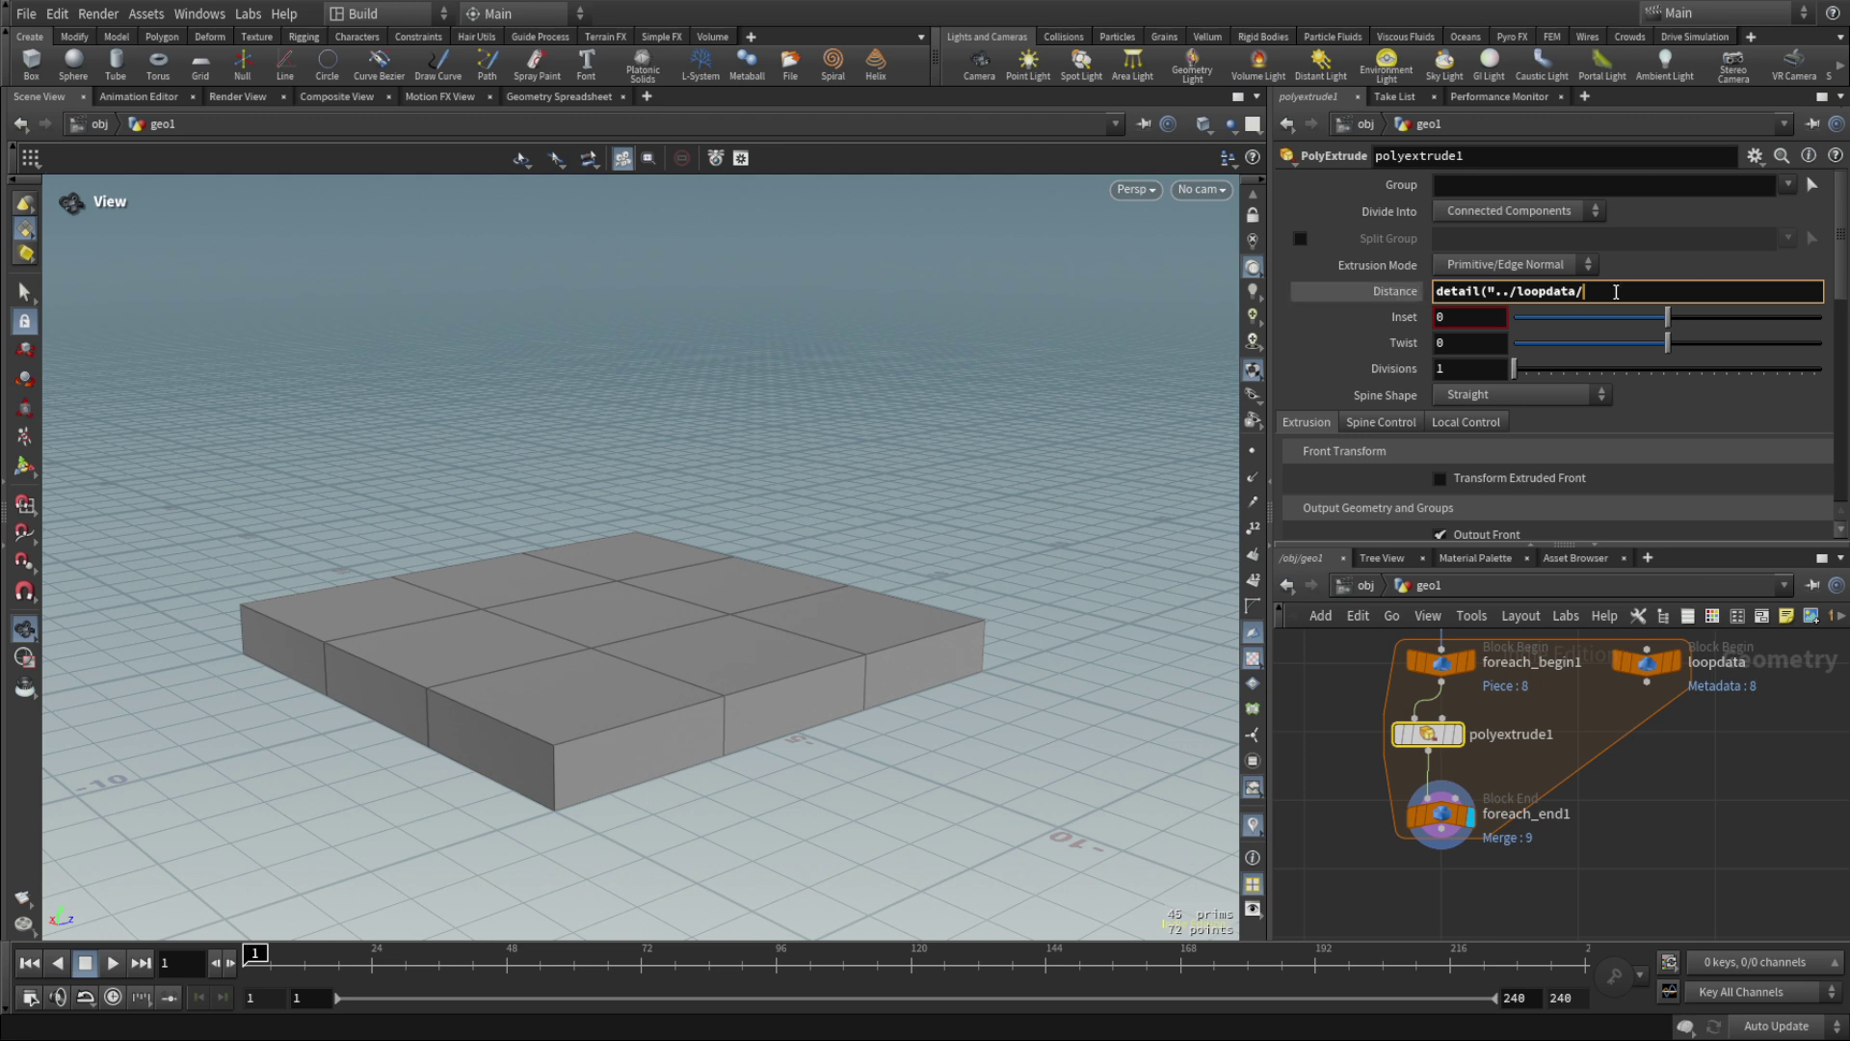
type("\", \"iteration\", 0")
key("Return")
left_click_drag(961, 403, 810, 578)
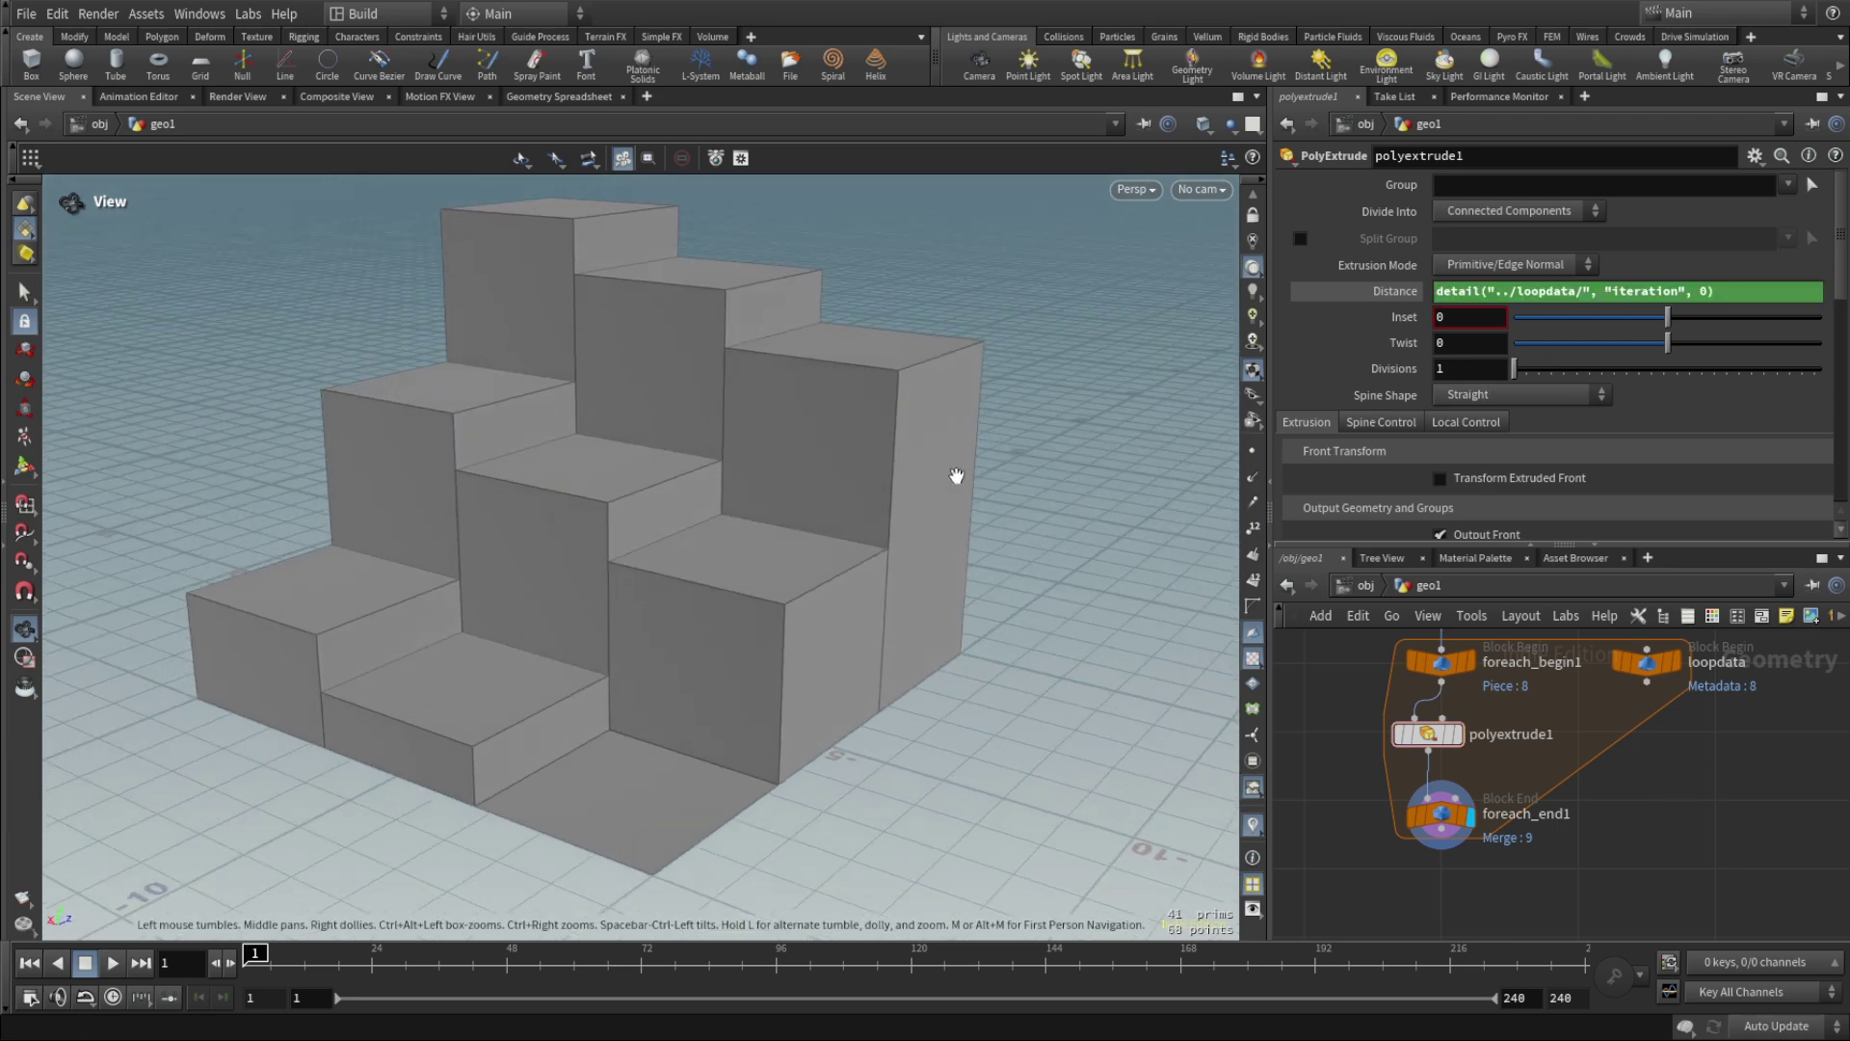
left_click_drag(709, 342, 636, 318)
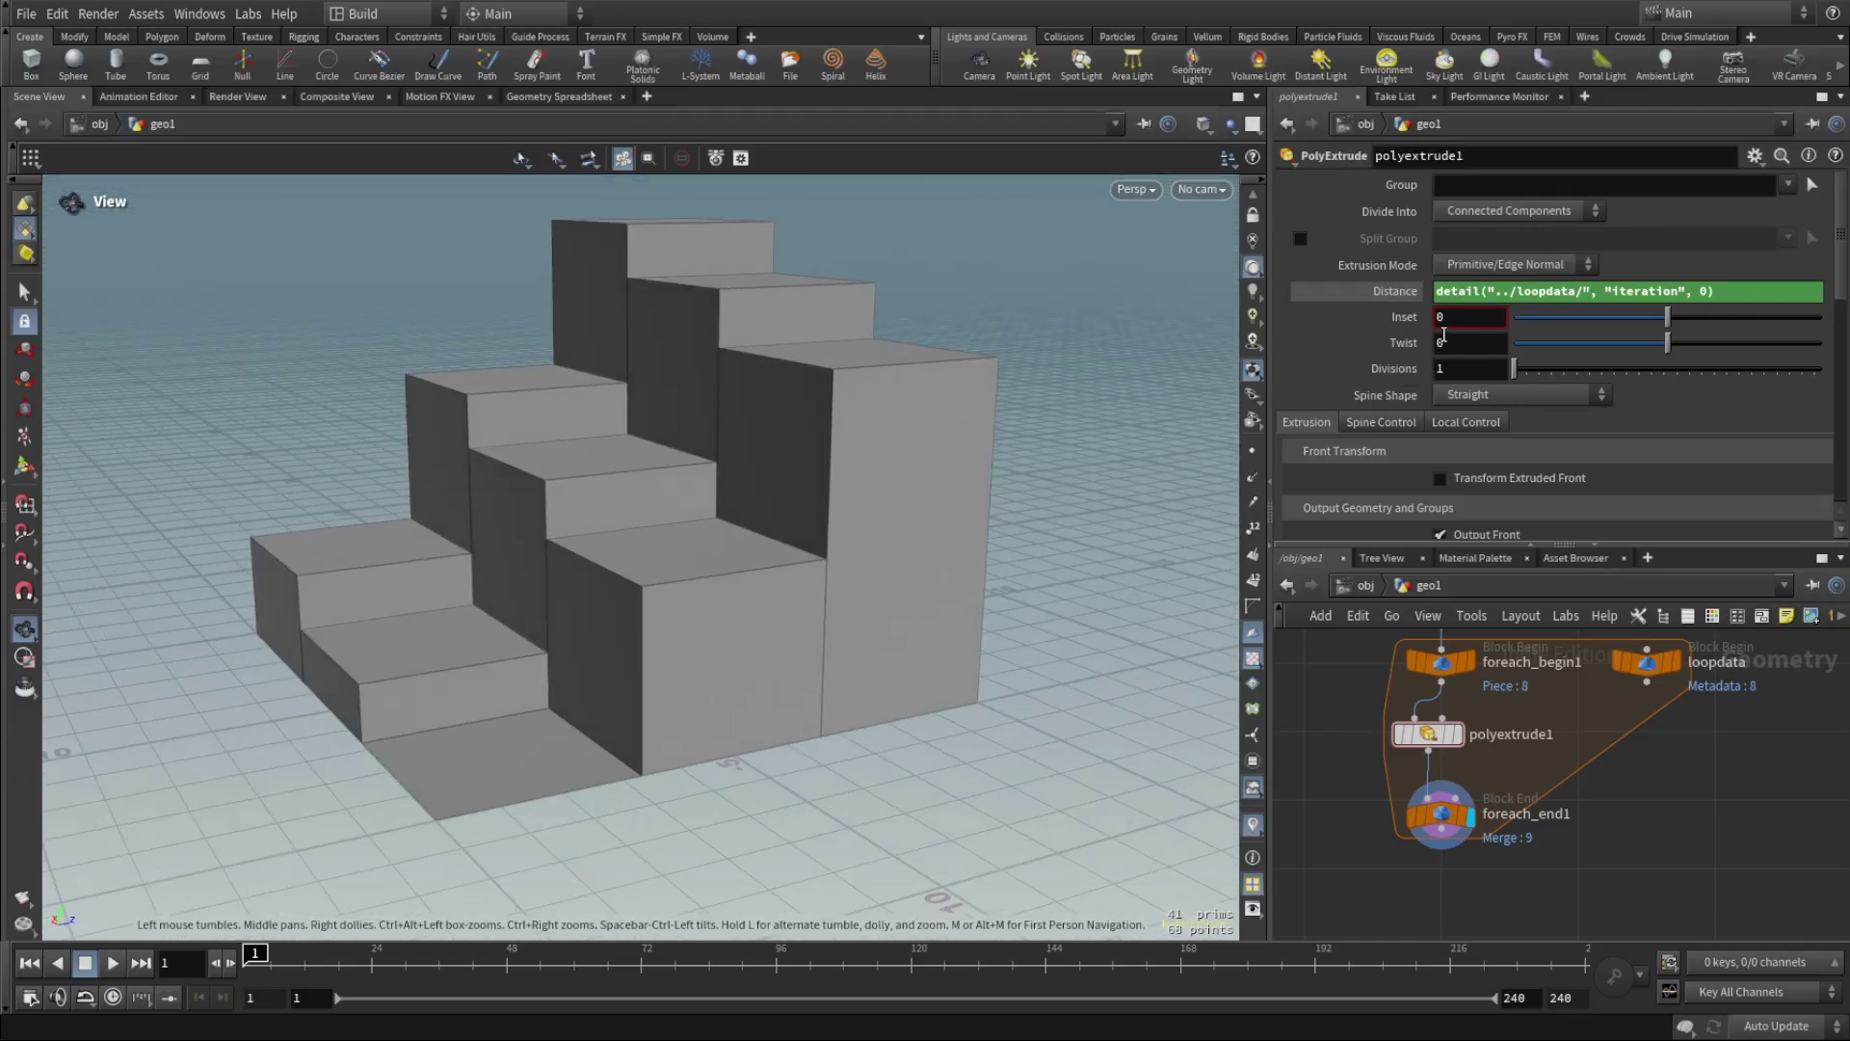
Wrap the Distance expression in rand() so each block gets a random slab height.
left_click(1436, 292)
type("rand(")
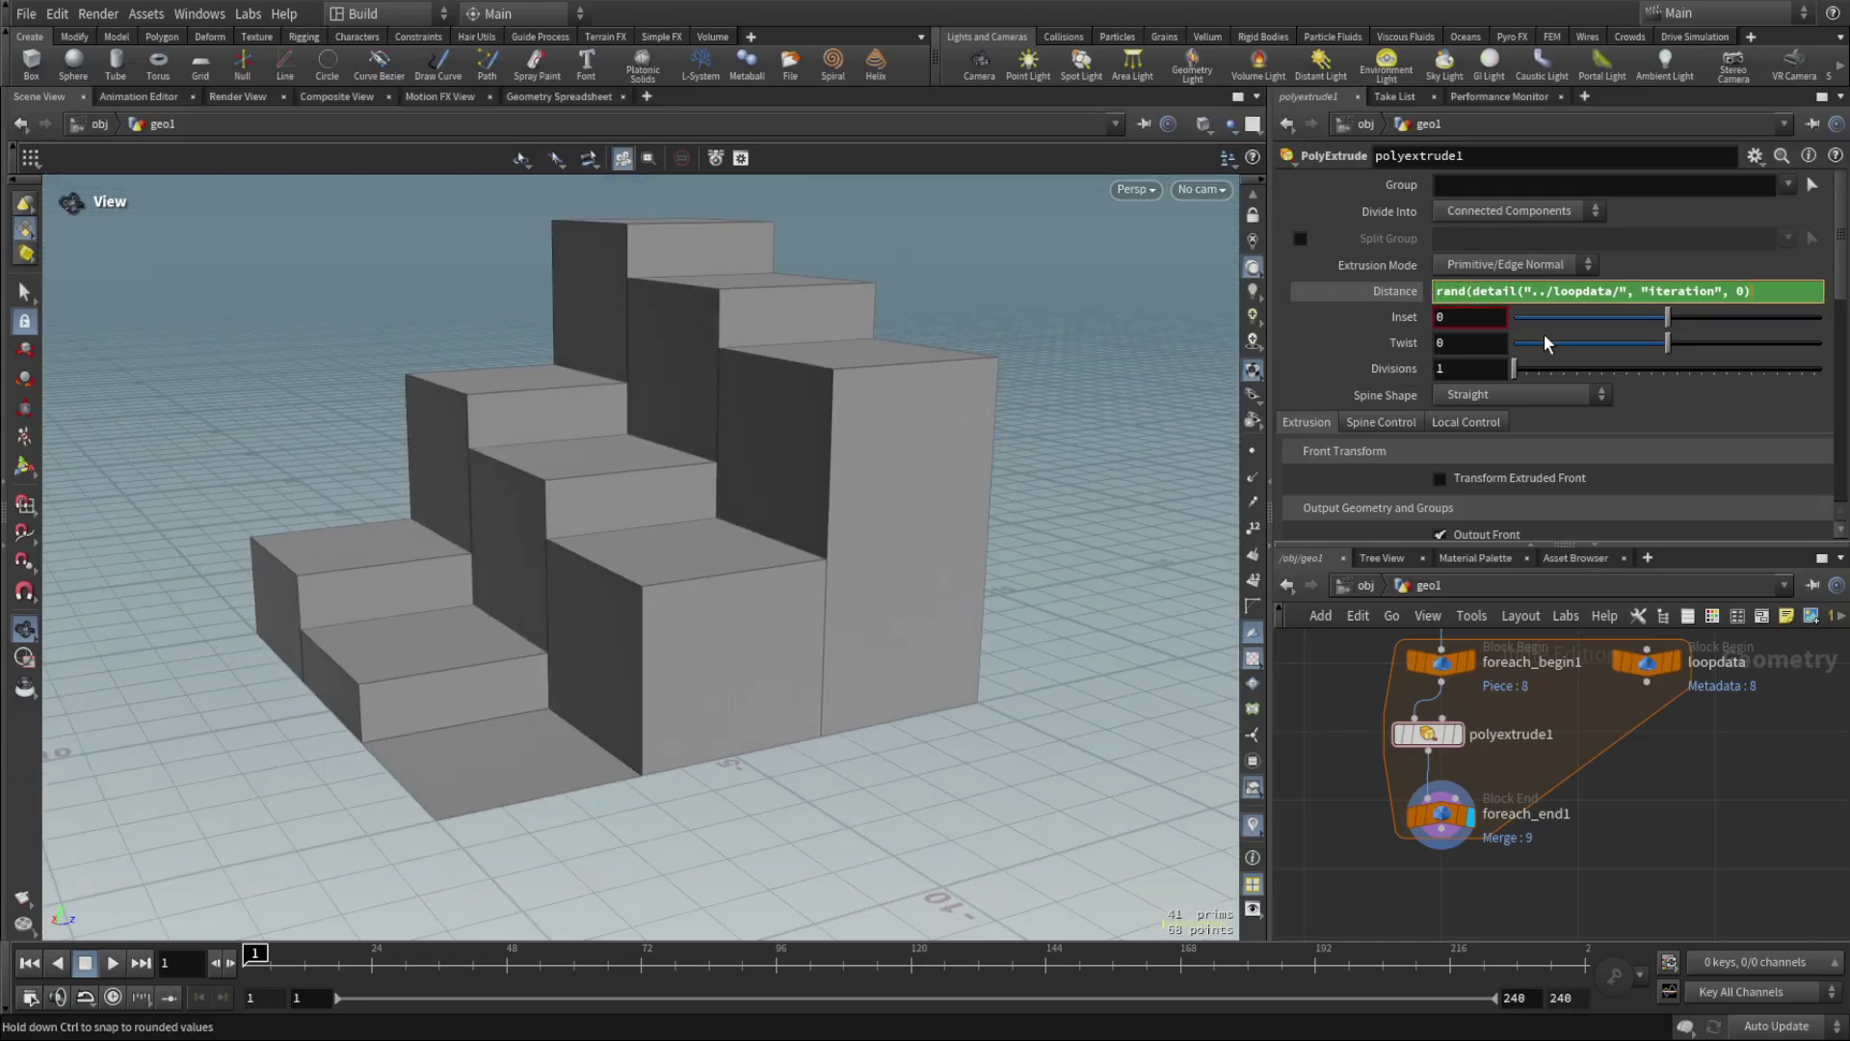
key("End")
type(")")
key("Return")
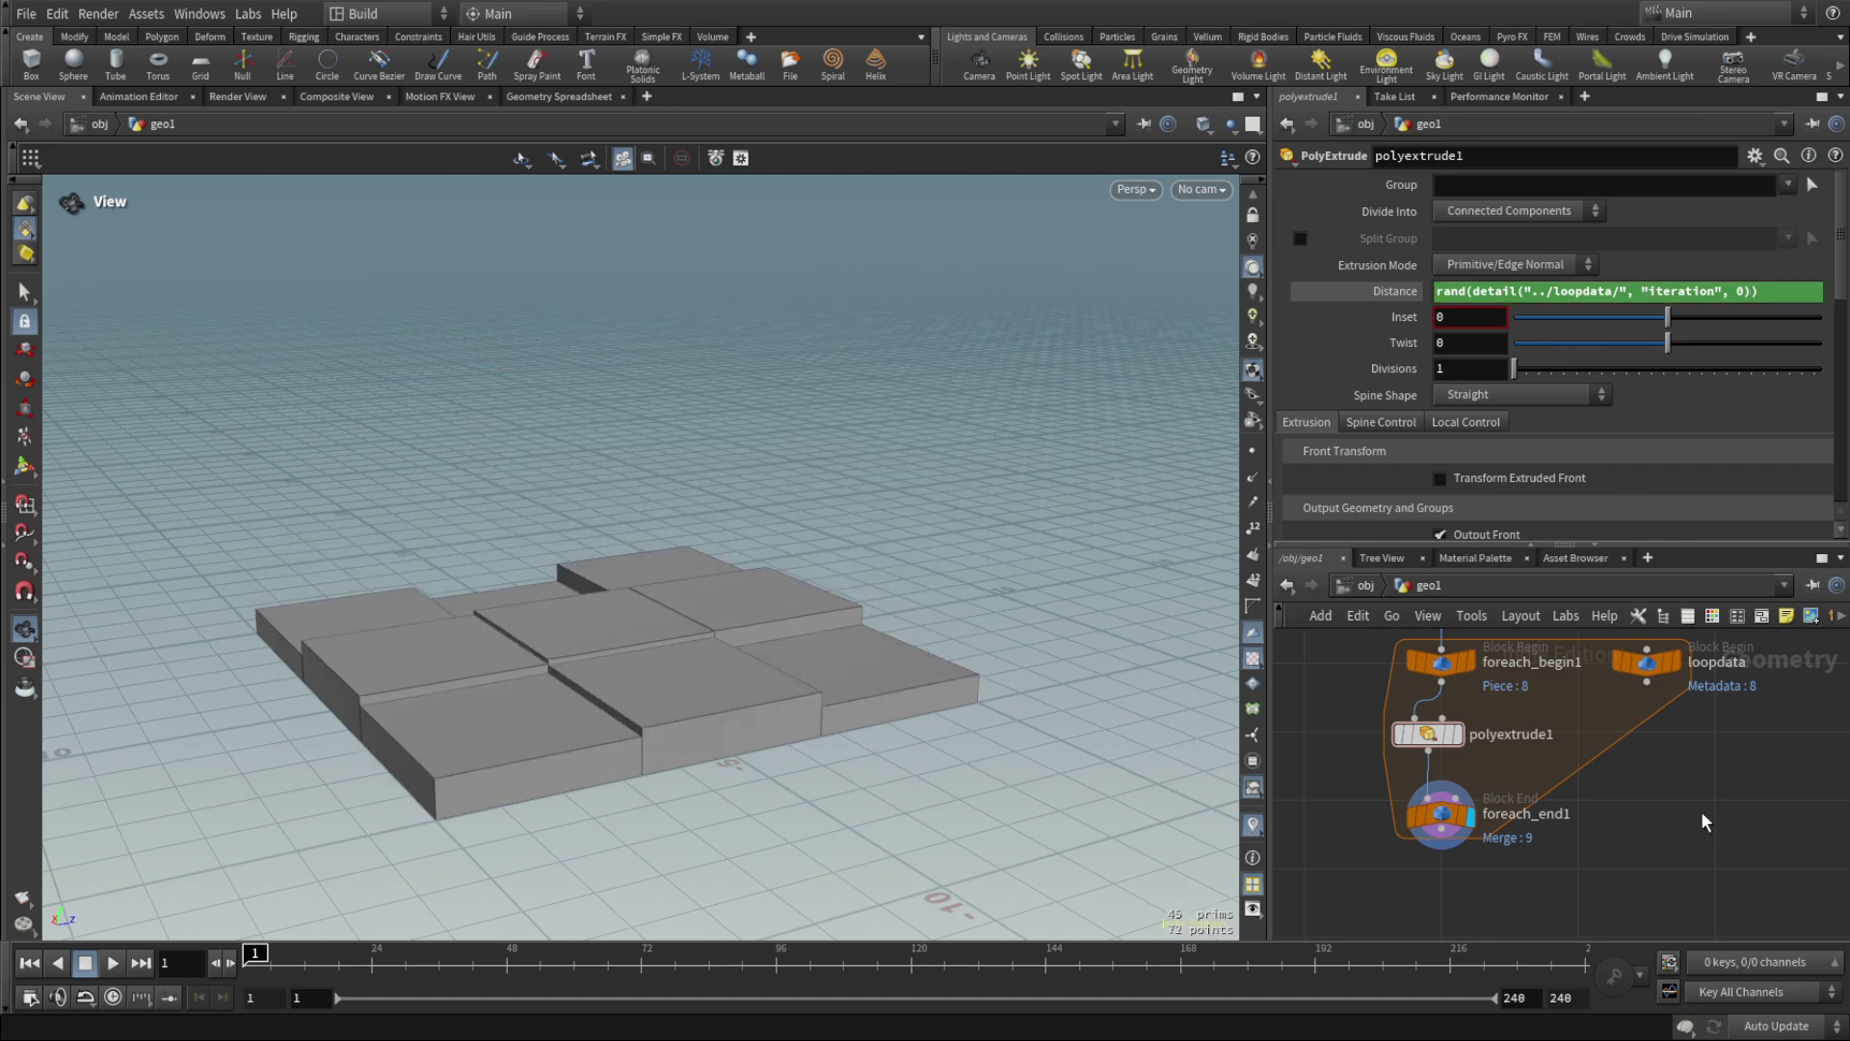
left_click_drag(710, 598, 958, 569)
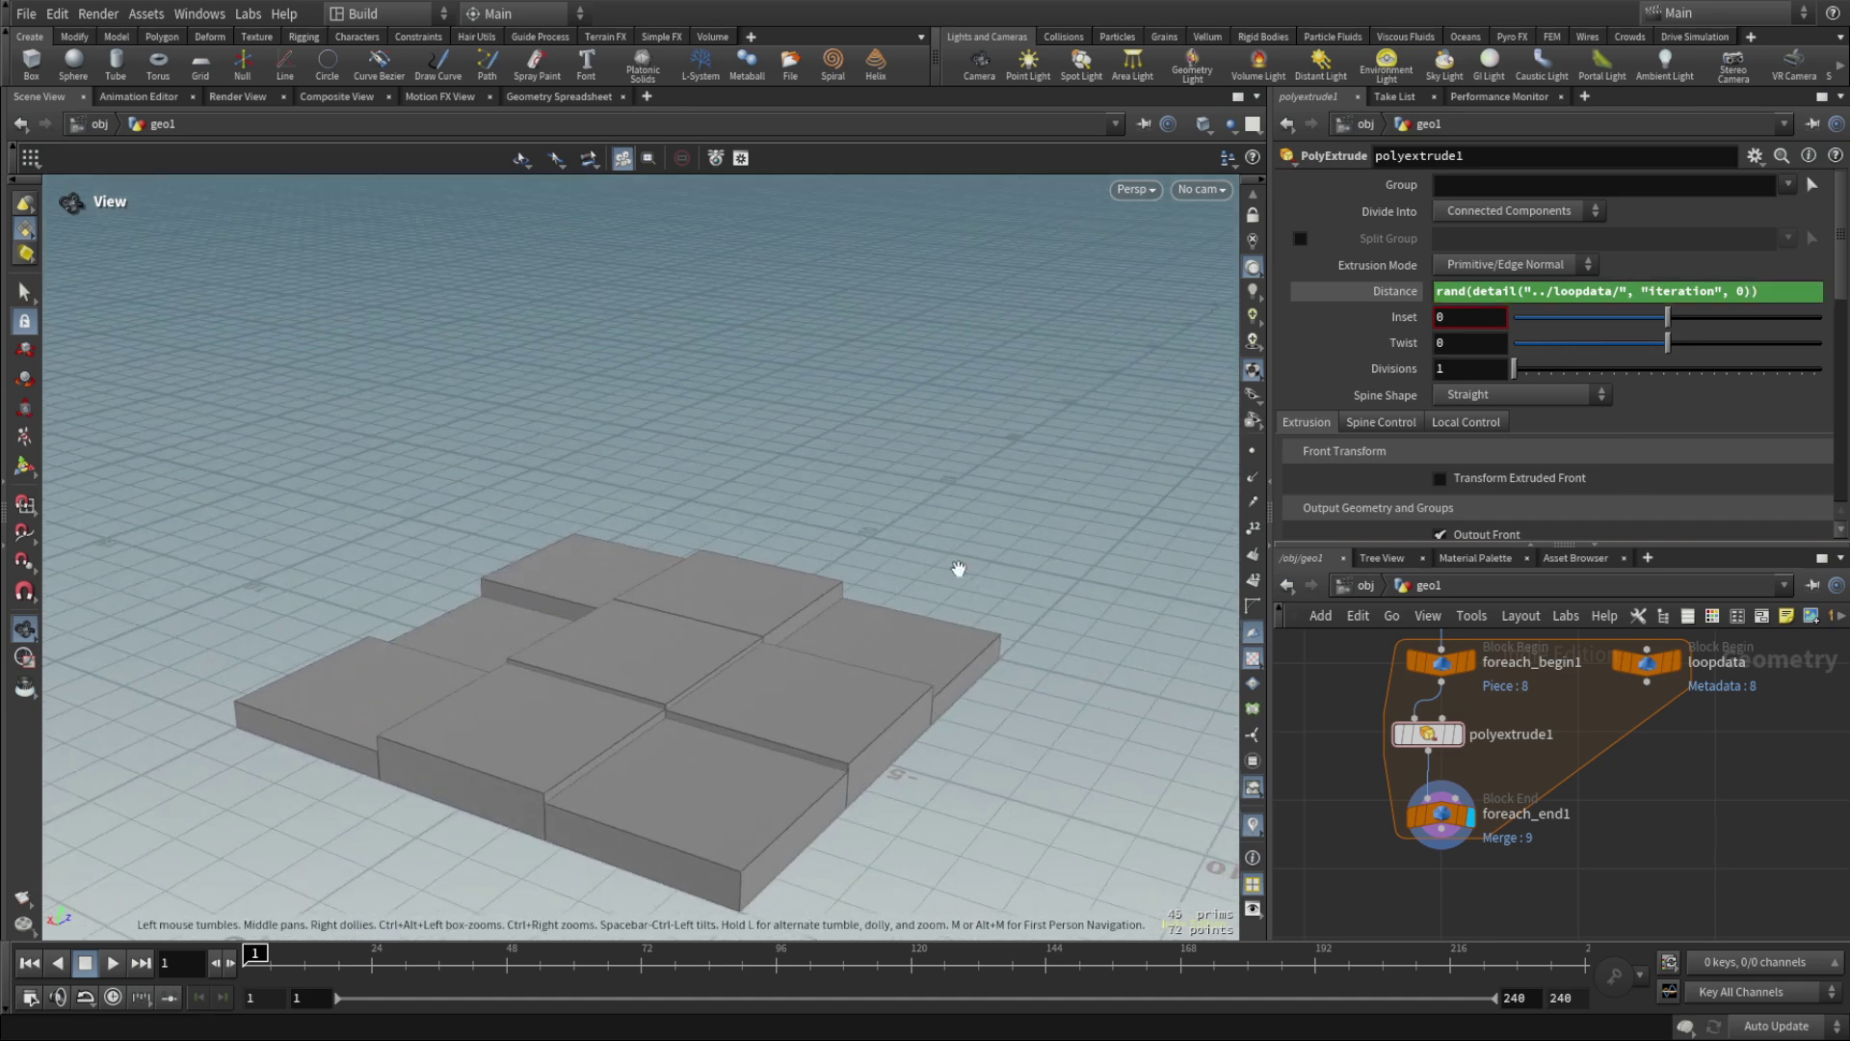
left_click(1408, 293)
left_click_drag(579, 674, 888, 578)
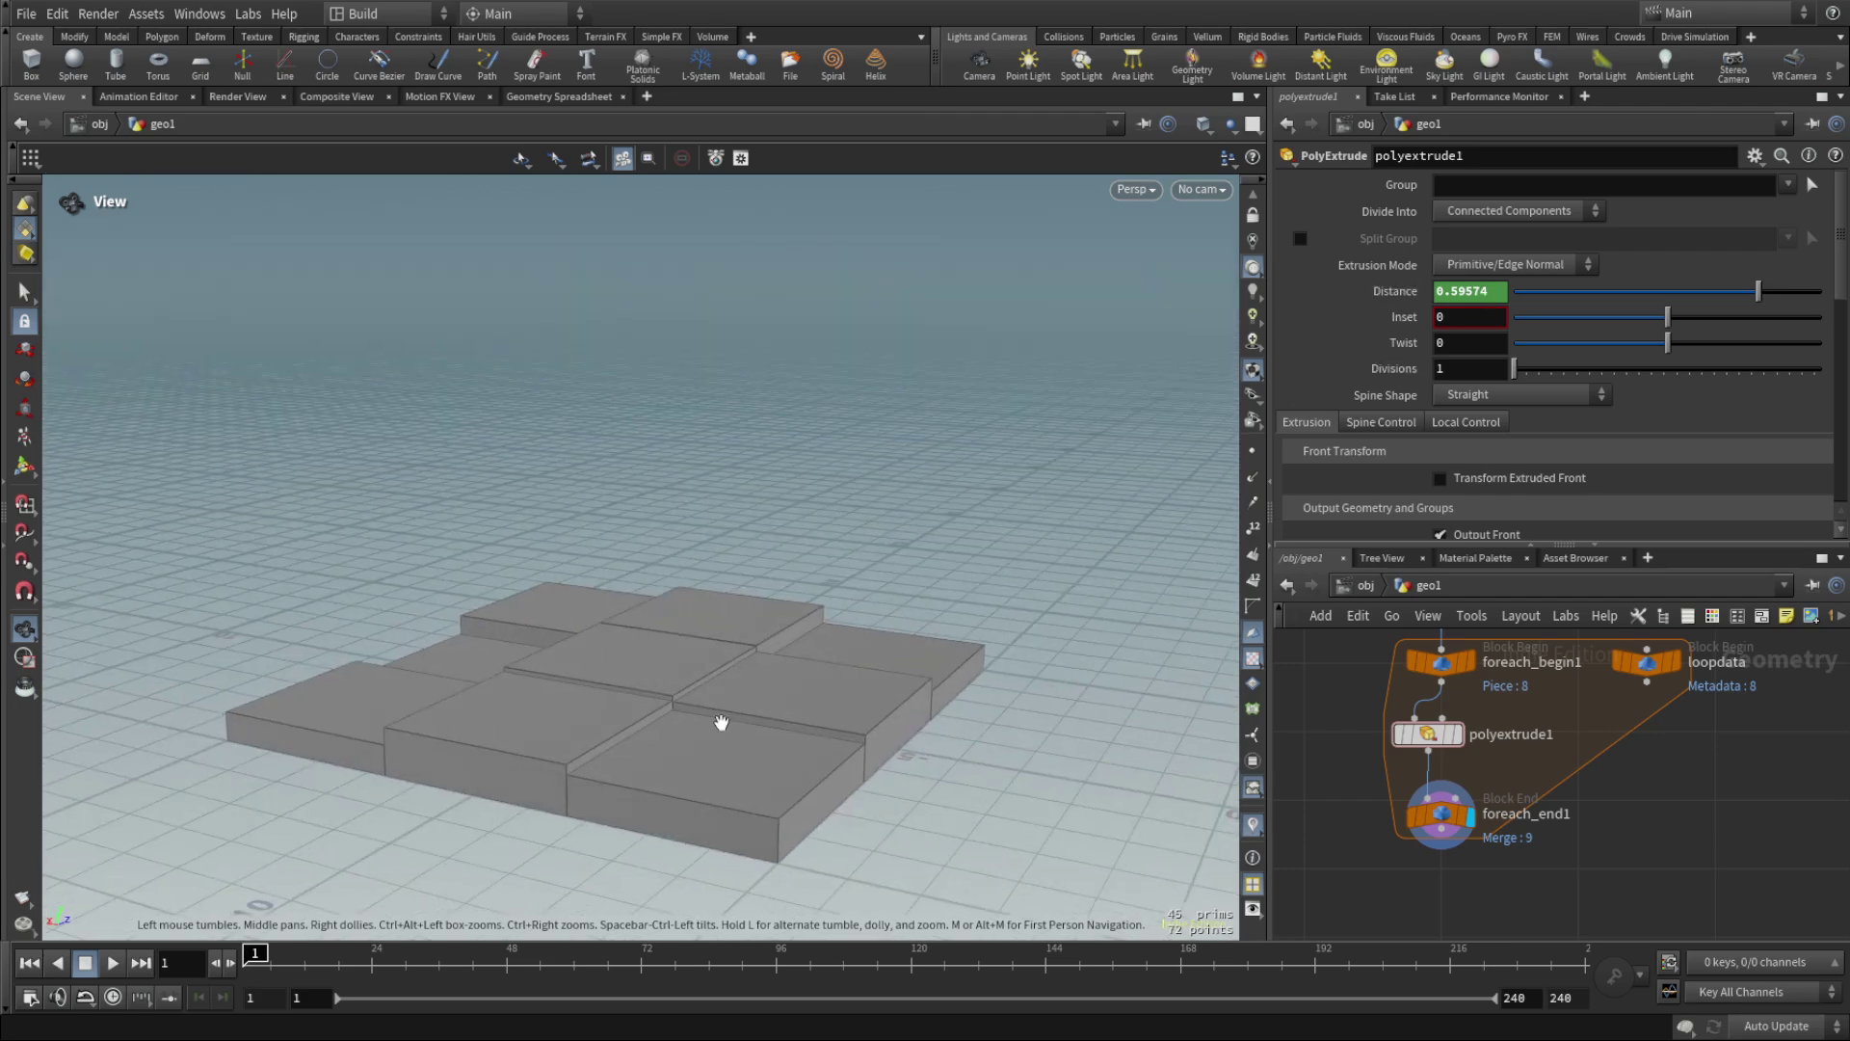
mouse_move(672, 748)
left_mouse_down()
mouse_move(845, 761)
mouse_move(660, 748)
left_mouse_up()
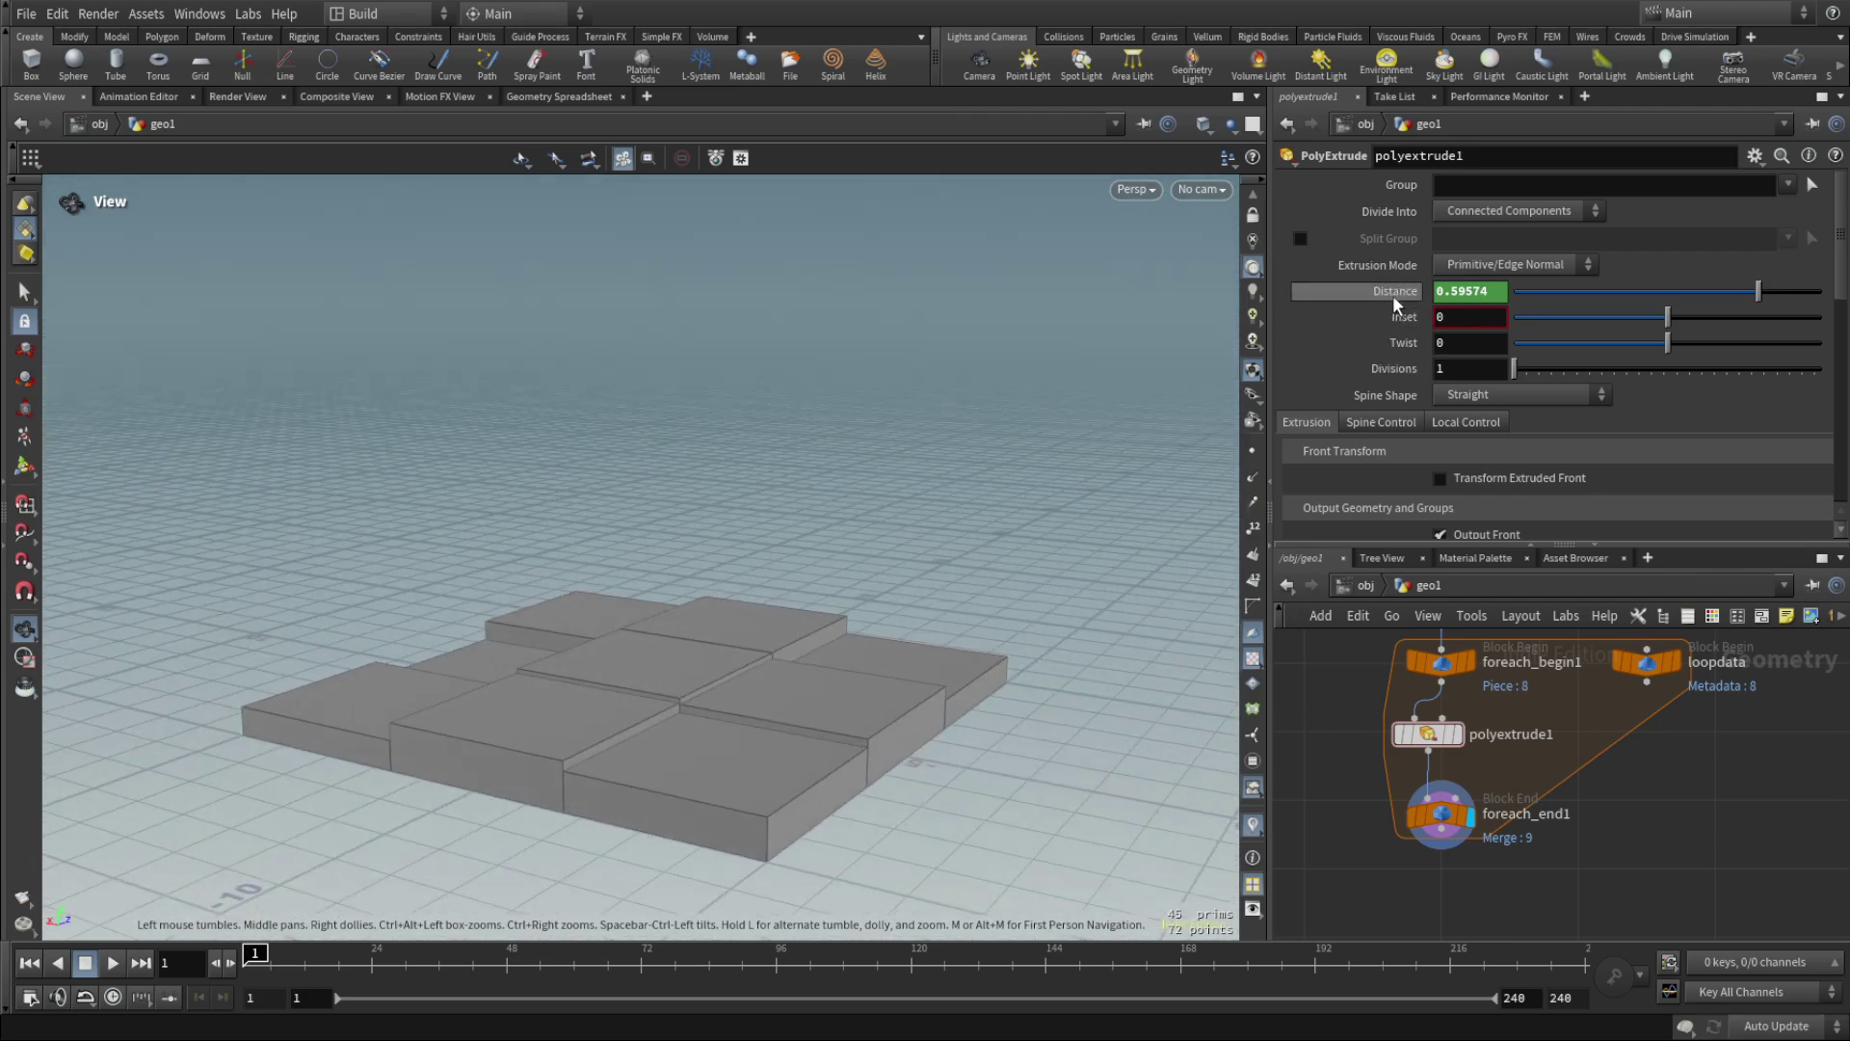
Wrap polyextrude1's Distance in fit(rand(…),0,1,0,3) so block heights range 0–3.
left_click(1469, 291)
type("rand(detail(\"../loopdata/\", \"iteration\", 0))")
key("Home")
type("fit(")
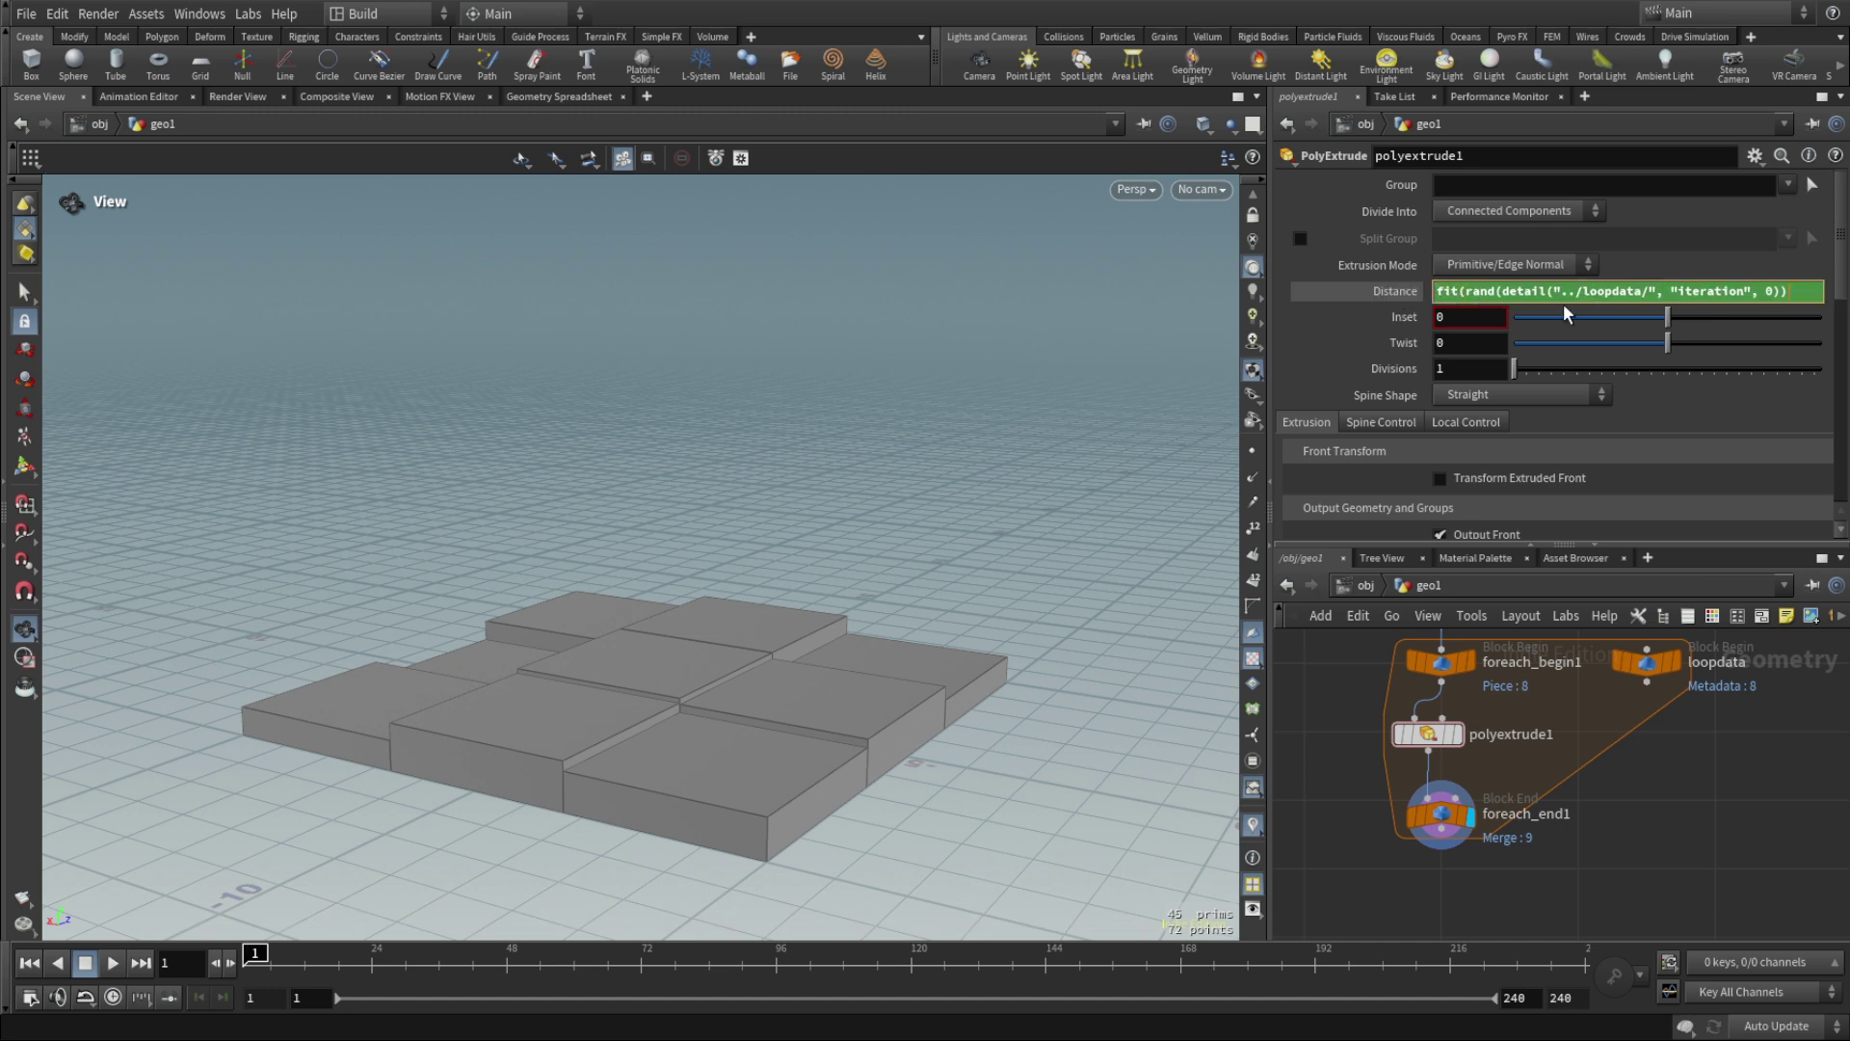
type(",0,1,0")
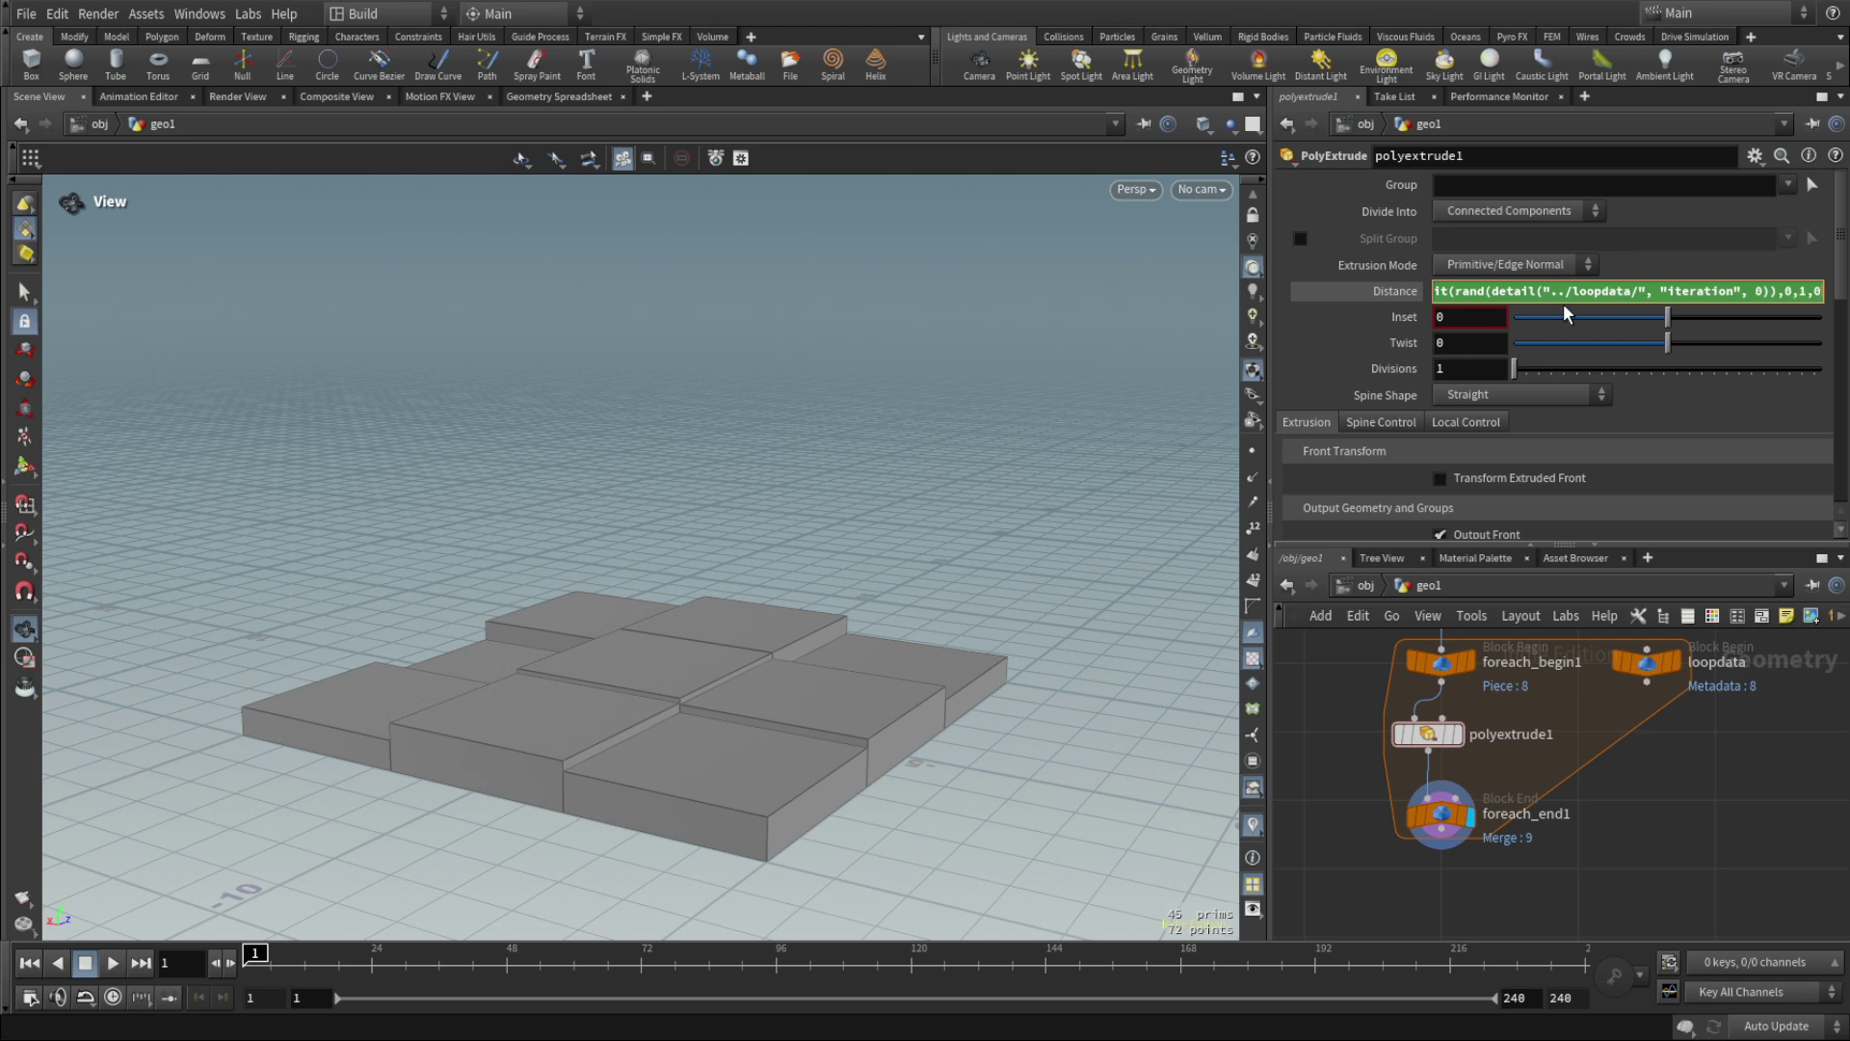
type(",3)")
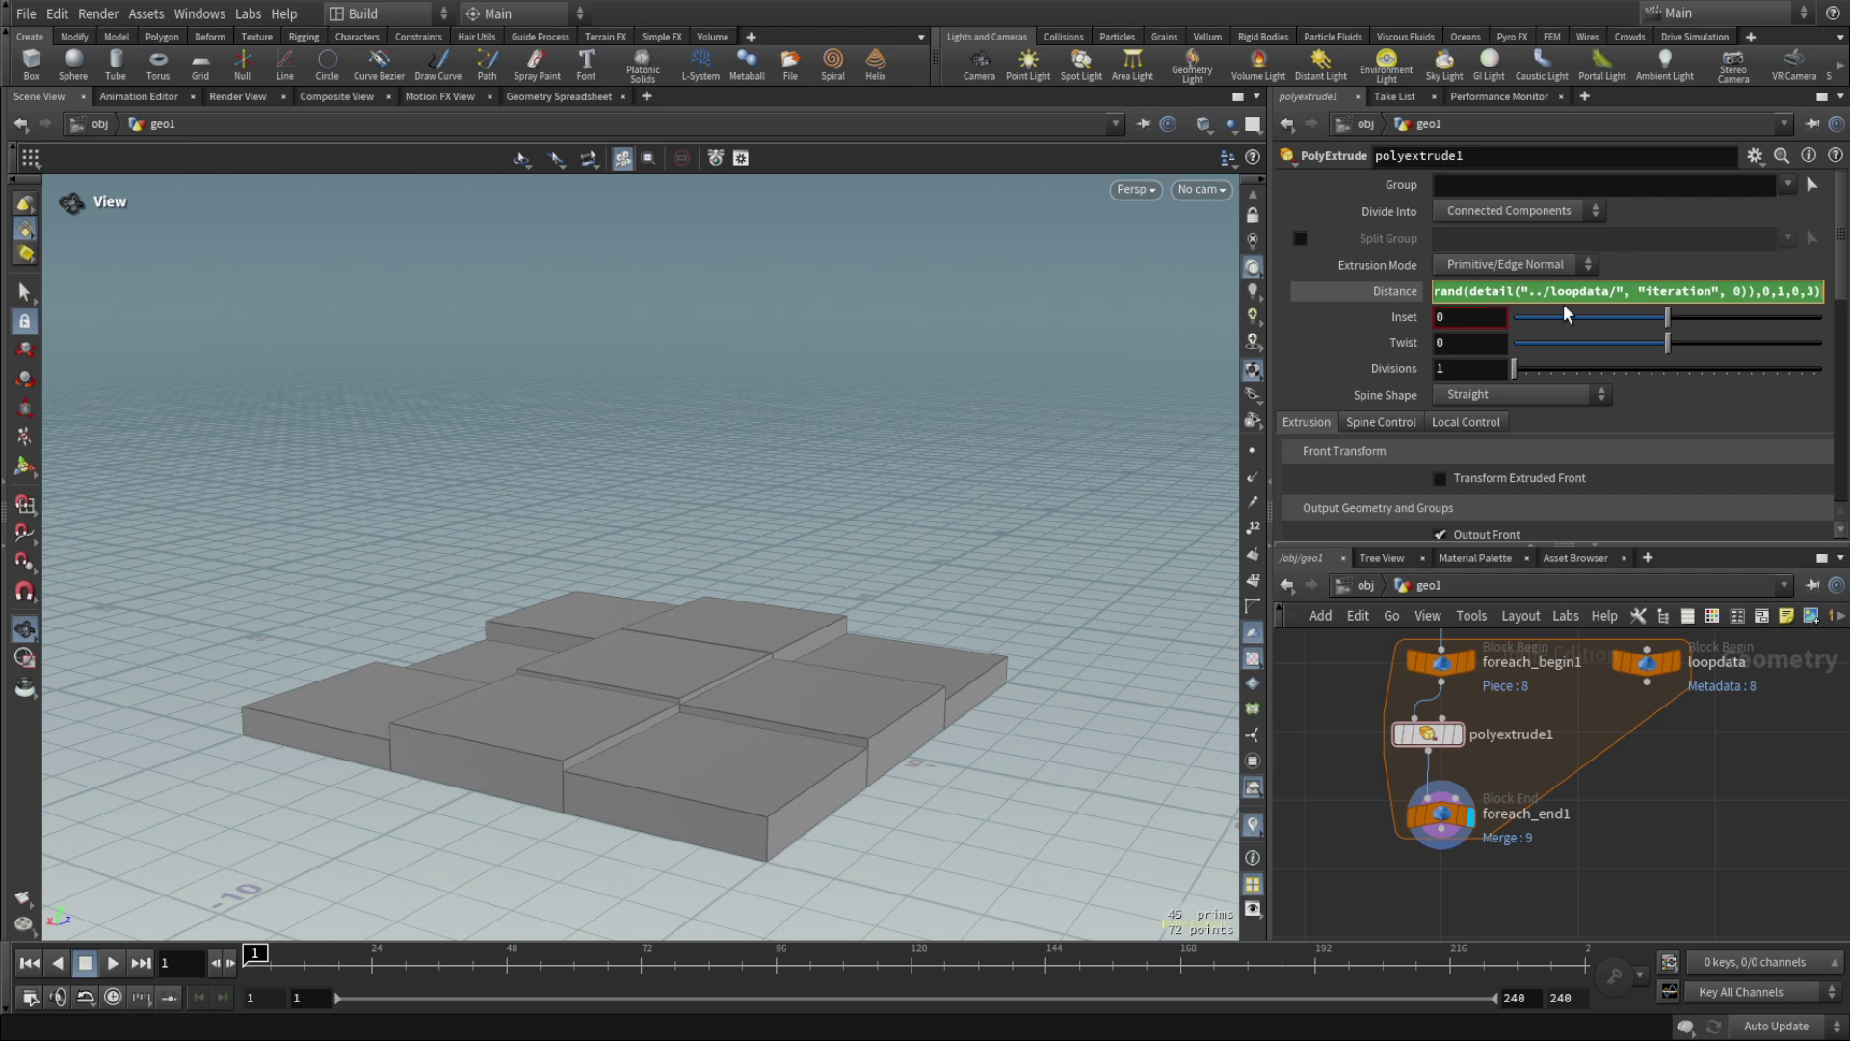
key("Return")
left_click_drag(578, 540, 739, 571)
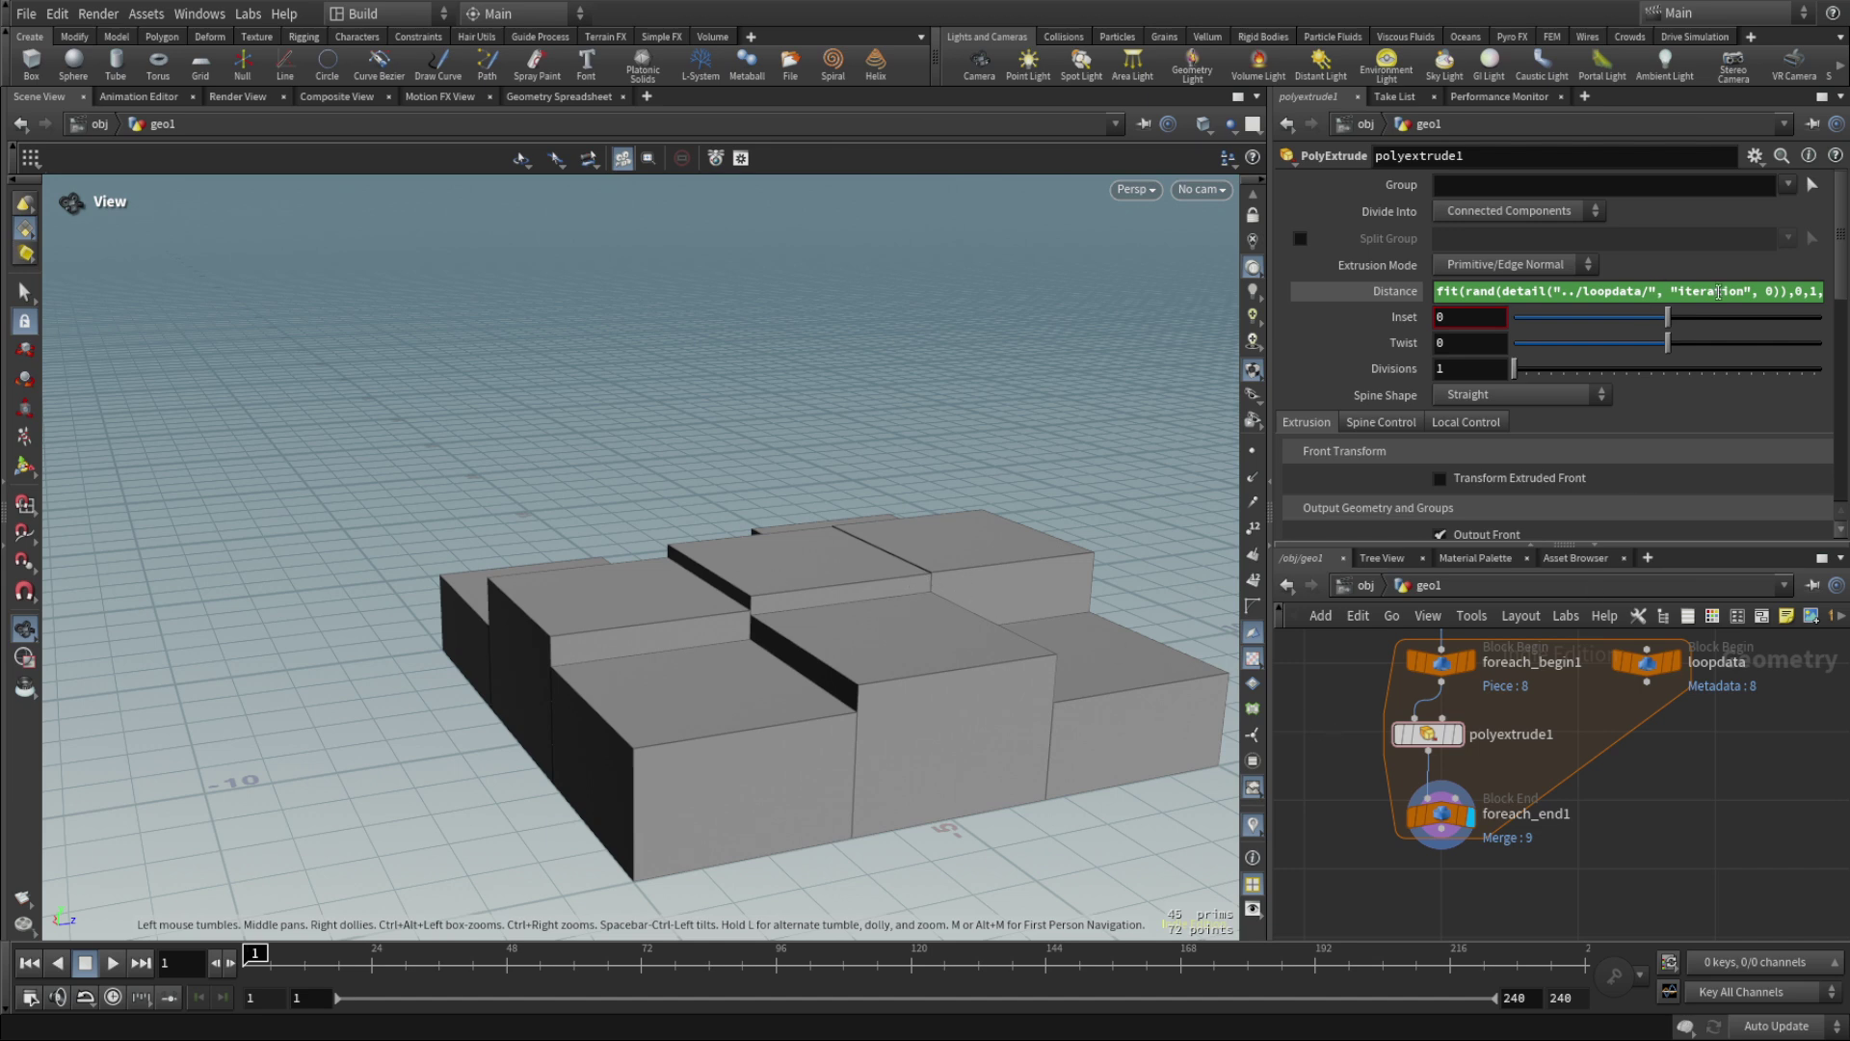
scroll(1754, 771, "down", 4)
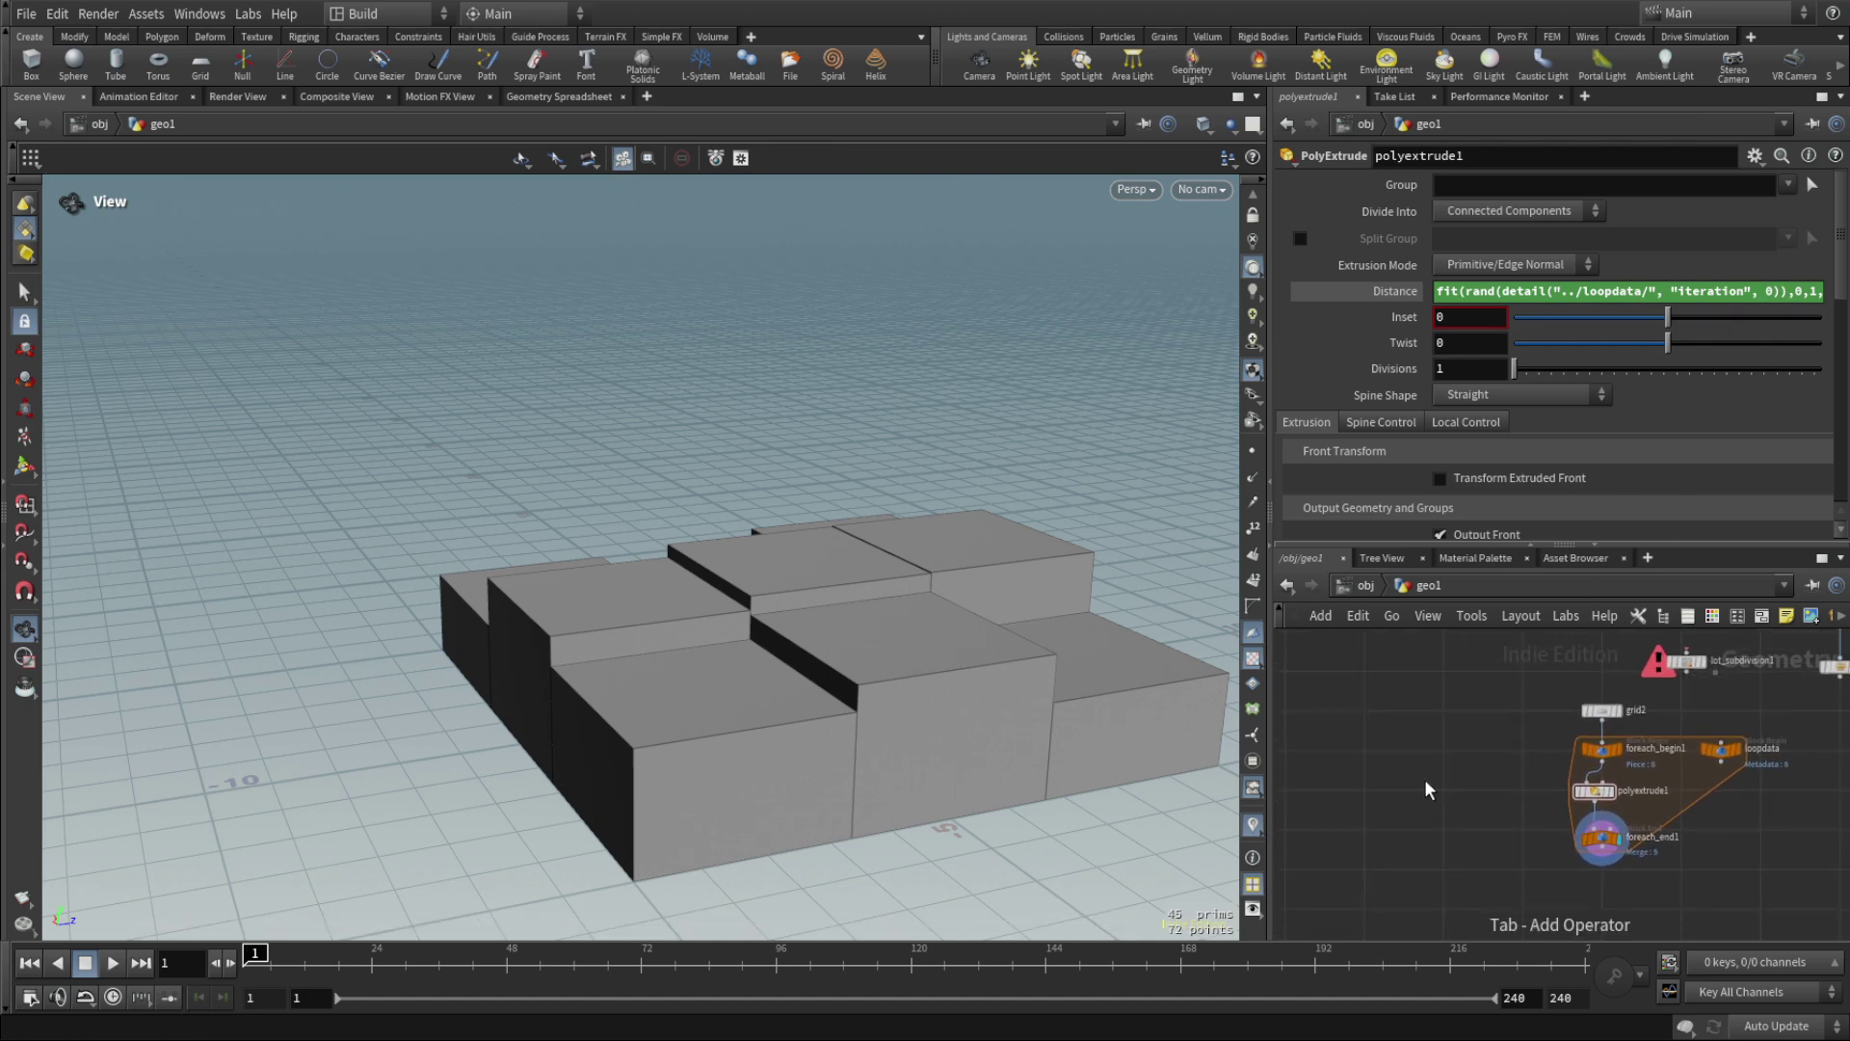
Add a Null named CONTROL and test its Distance parameter up to 8.26.
key("Tab")
left_click(1459, 792)
type("CONTROL")
key("Return")
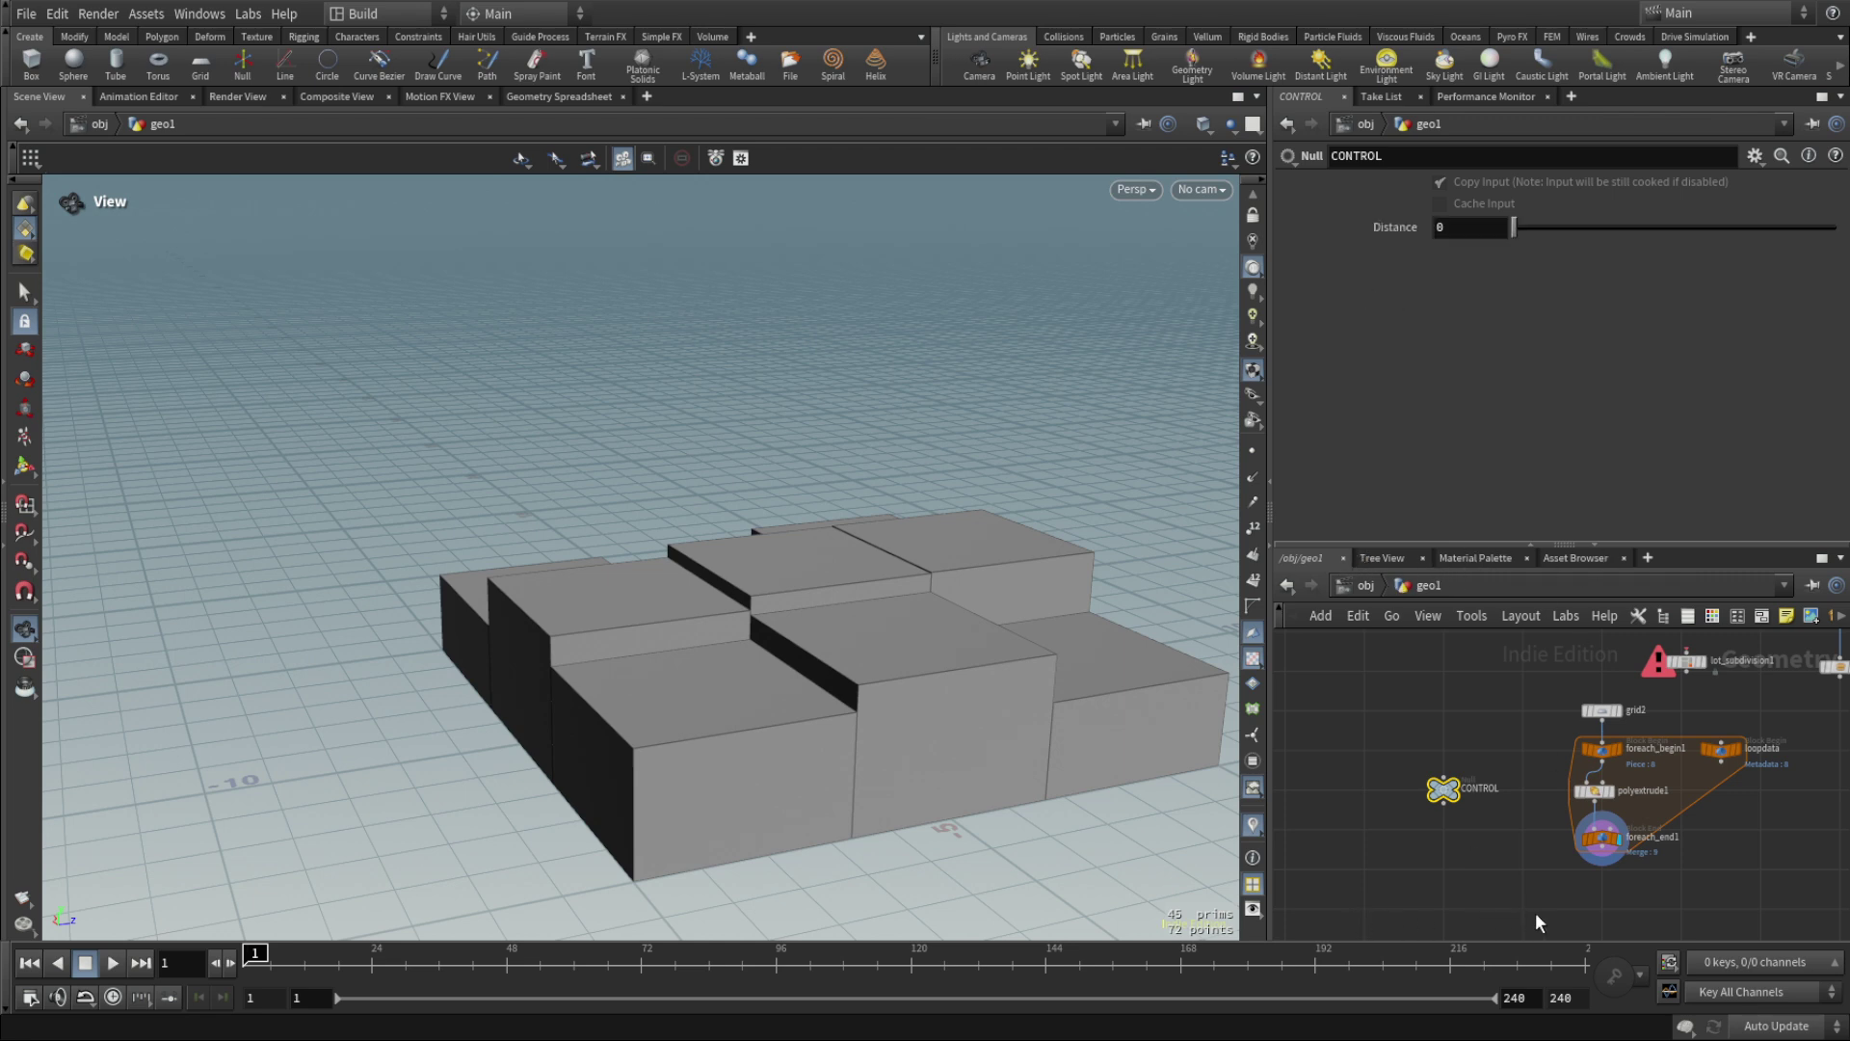
left_click_drag(1535, 228, 1623, 227)
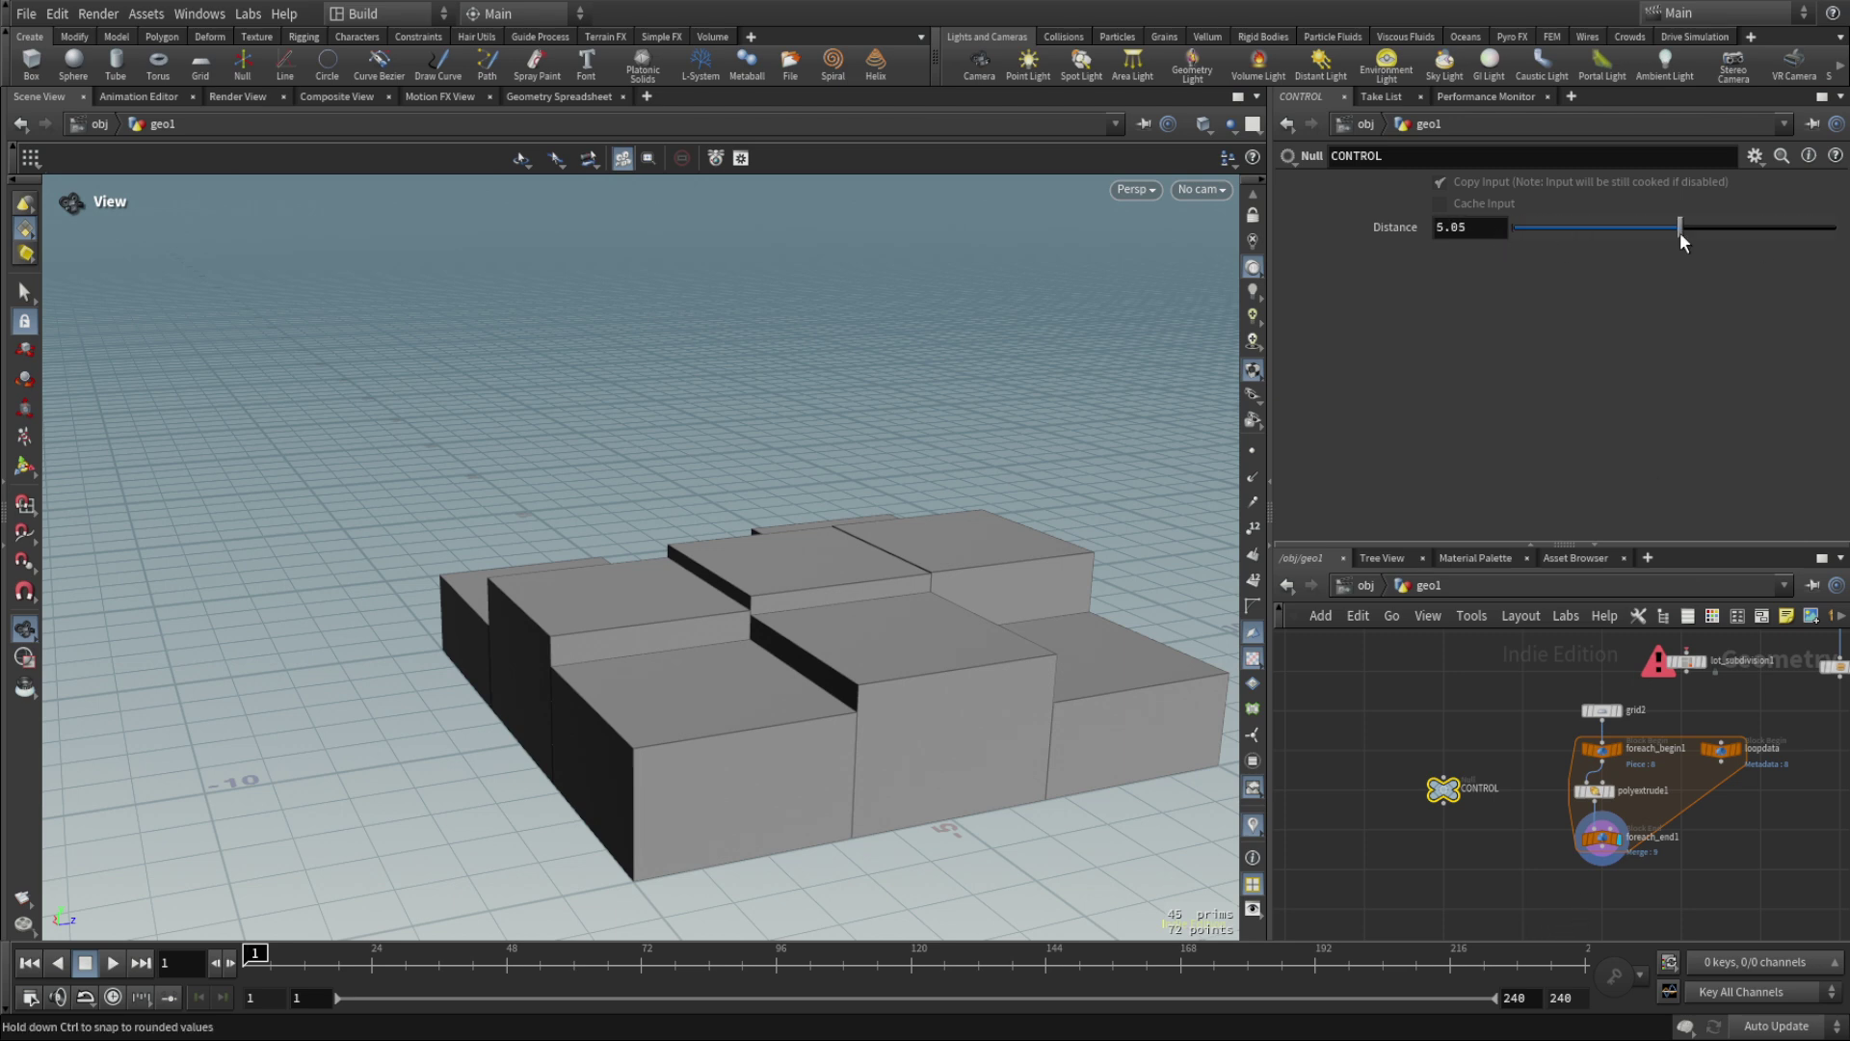
left_click_drag(1753, 233, 1778, 231)
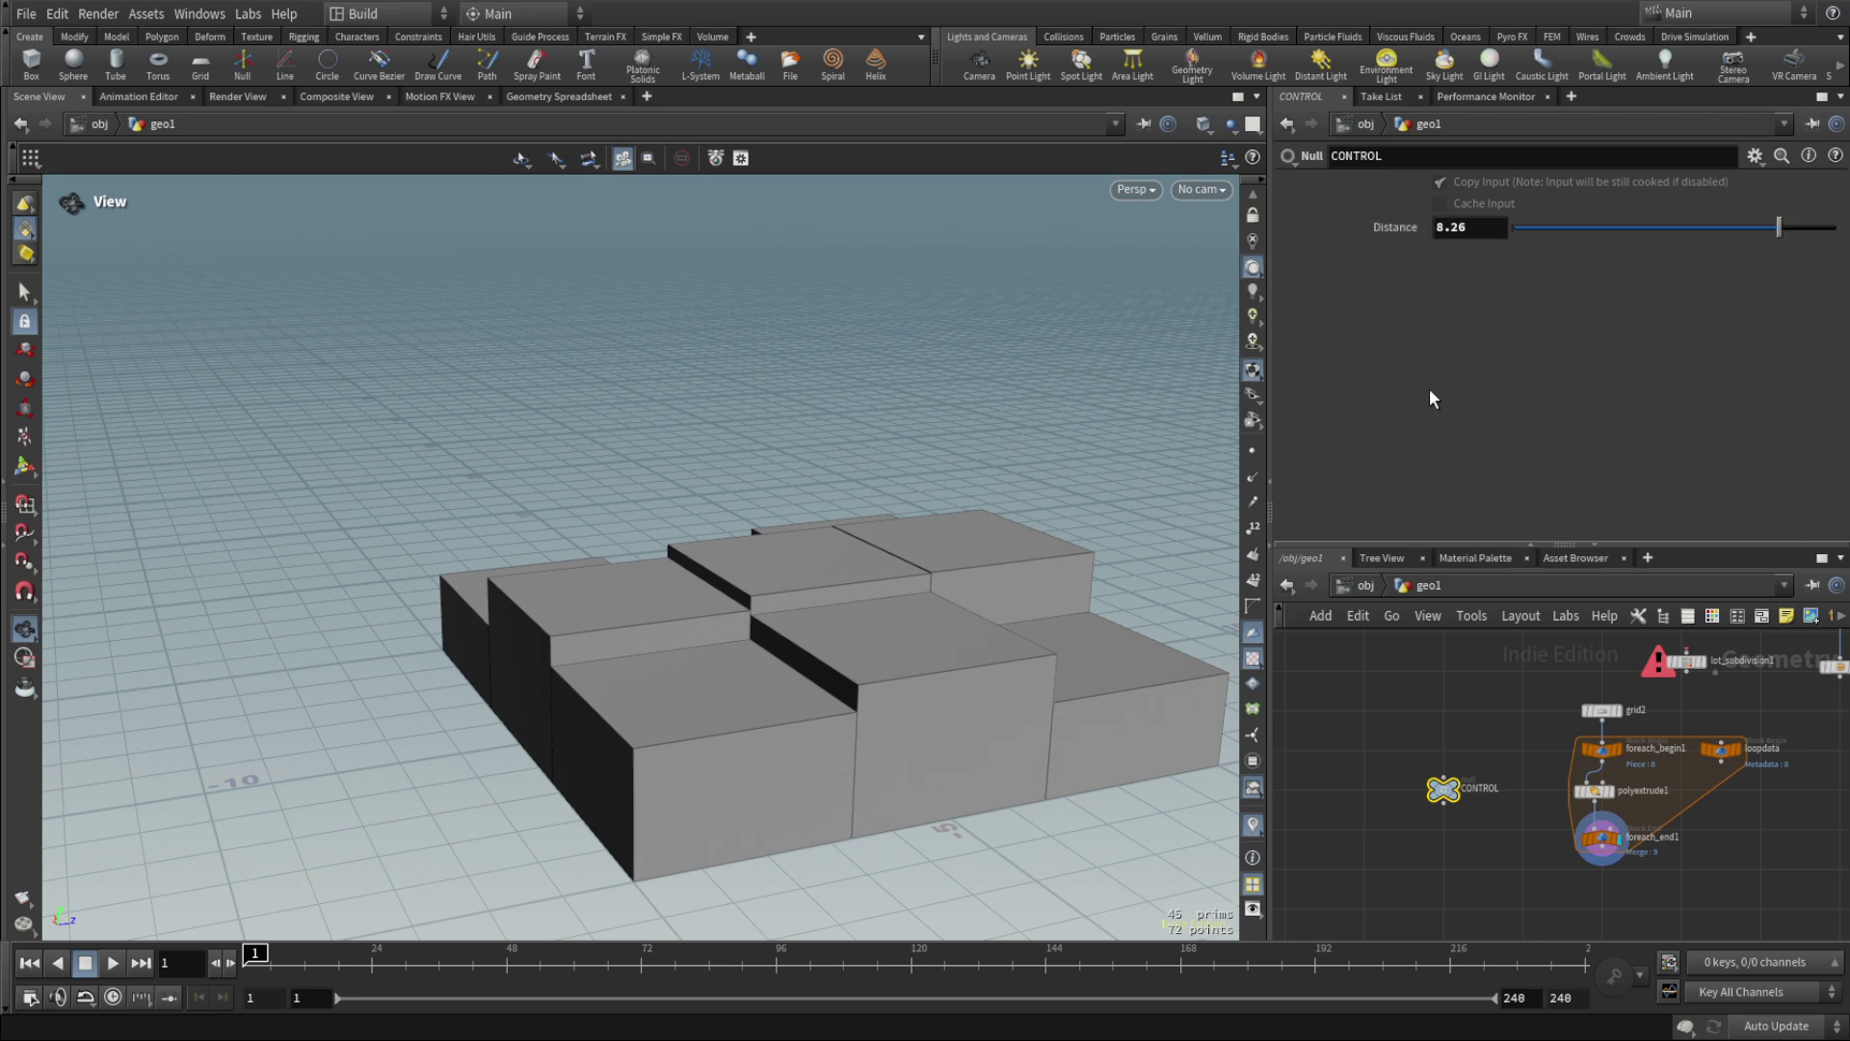
Make ch("../CONTROL/ctrl_extr_dist") the fit maximum in polyextrude1, then lower CONTROL's Distance.
left_click(1594, 790)
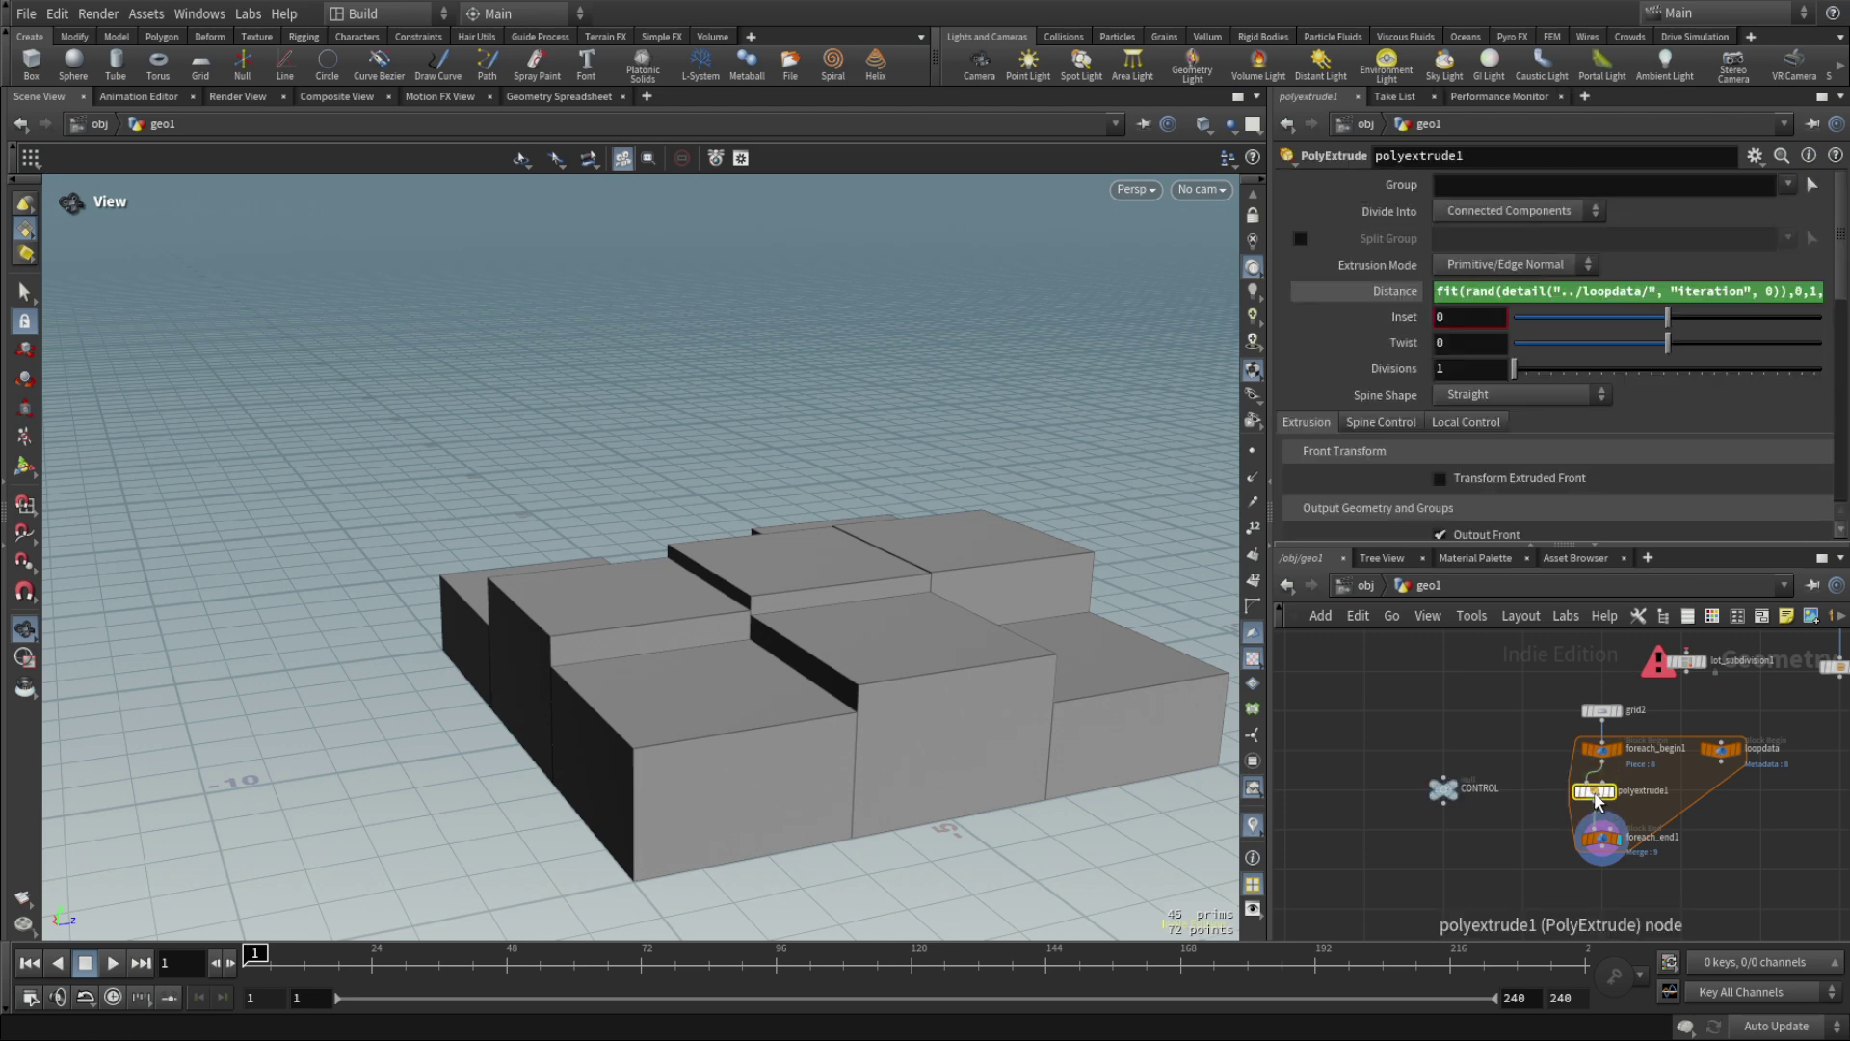
left_click_drag(1269, 360, 1003, 360)
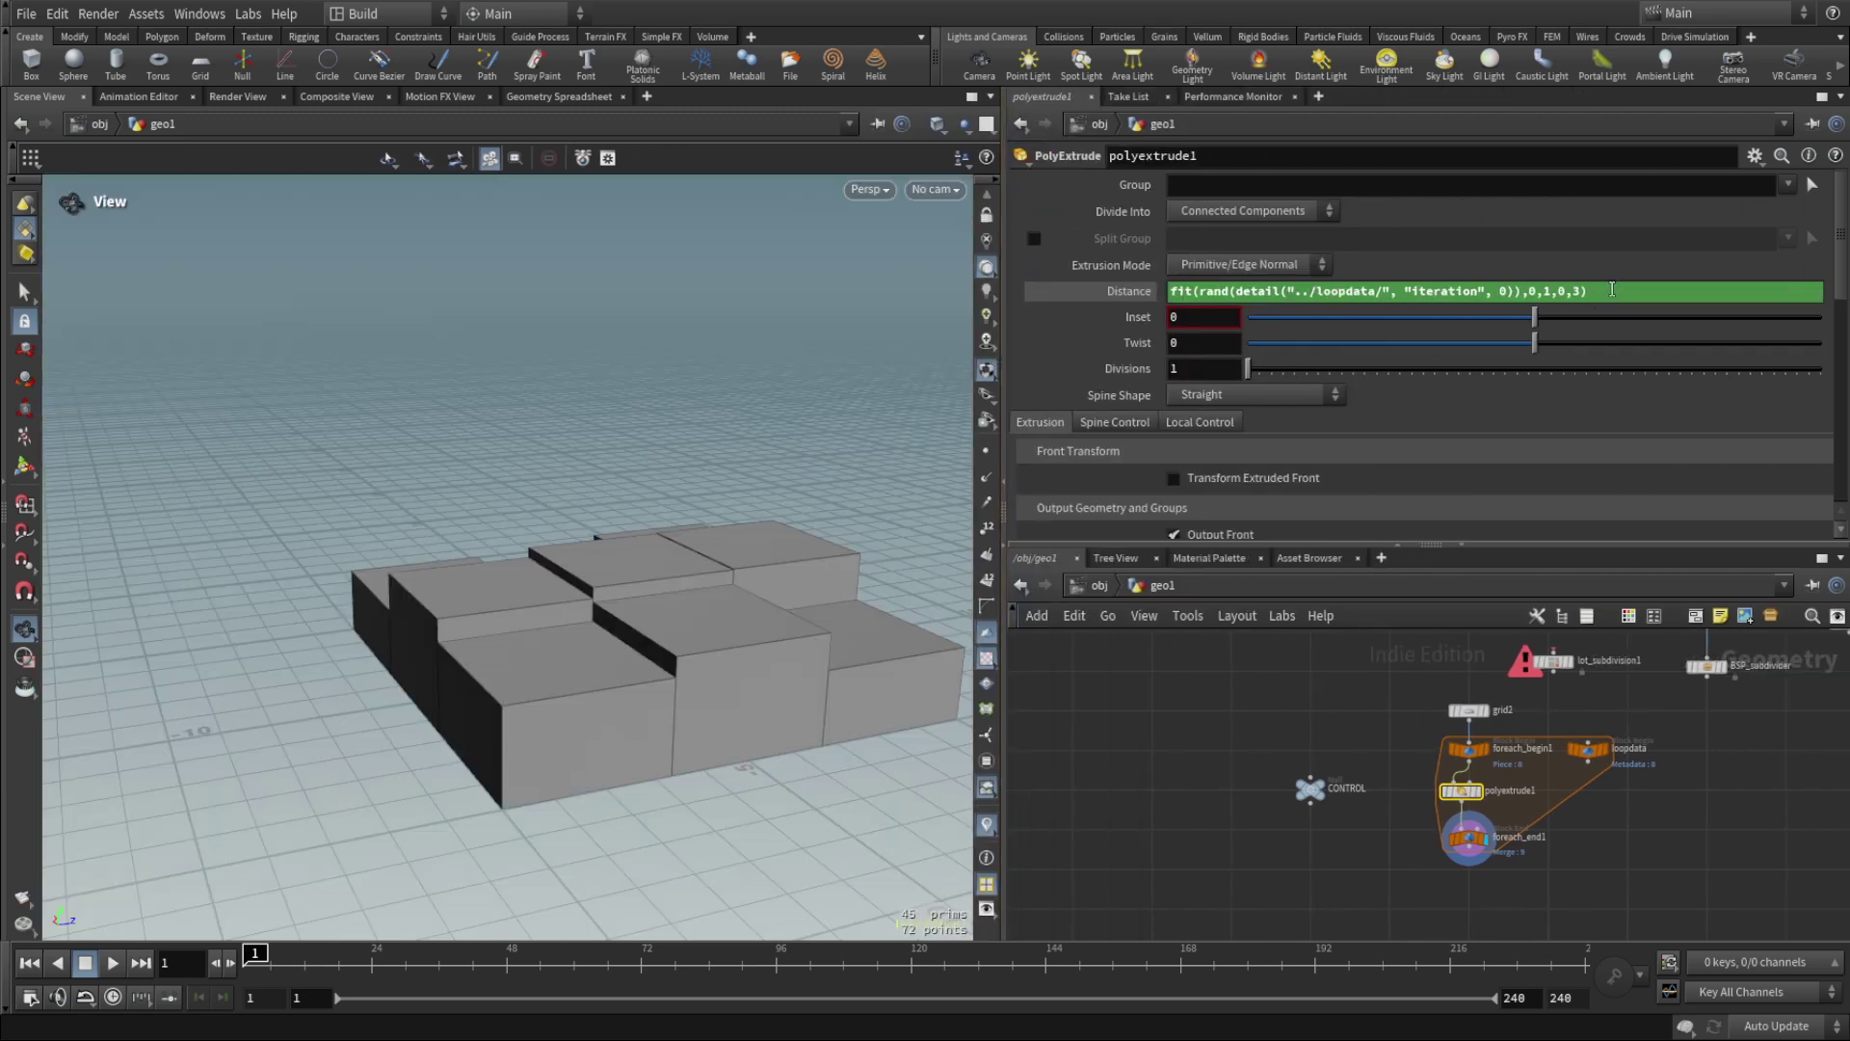
left_click(1575, 290)
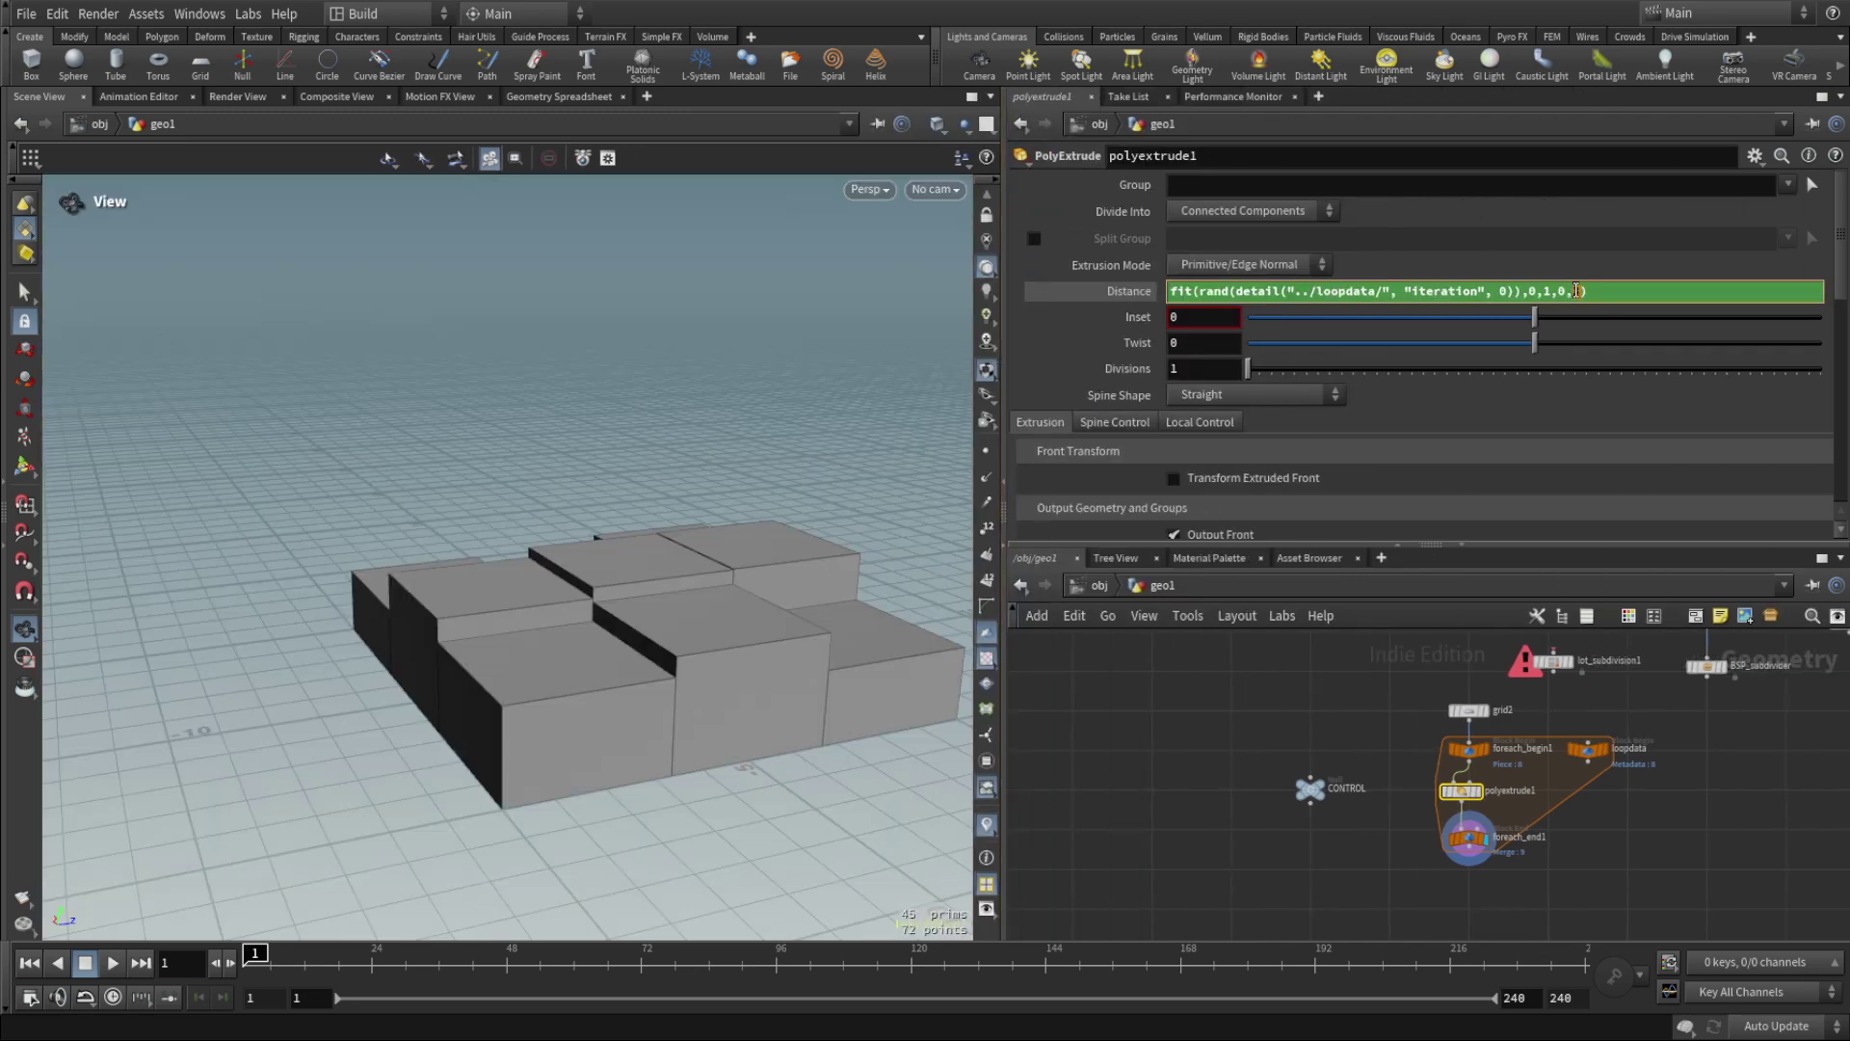
type("ch(\"../CONTROL/ctrl_extr_dist\")")
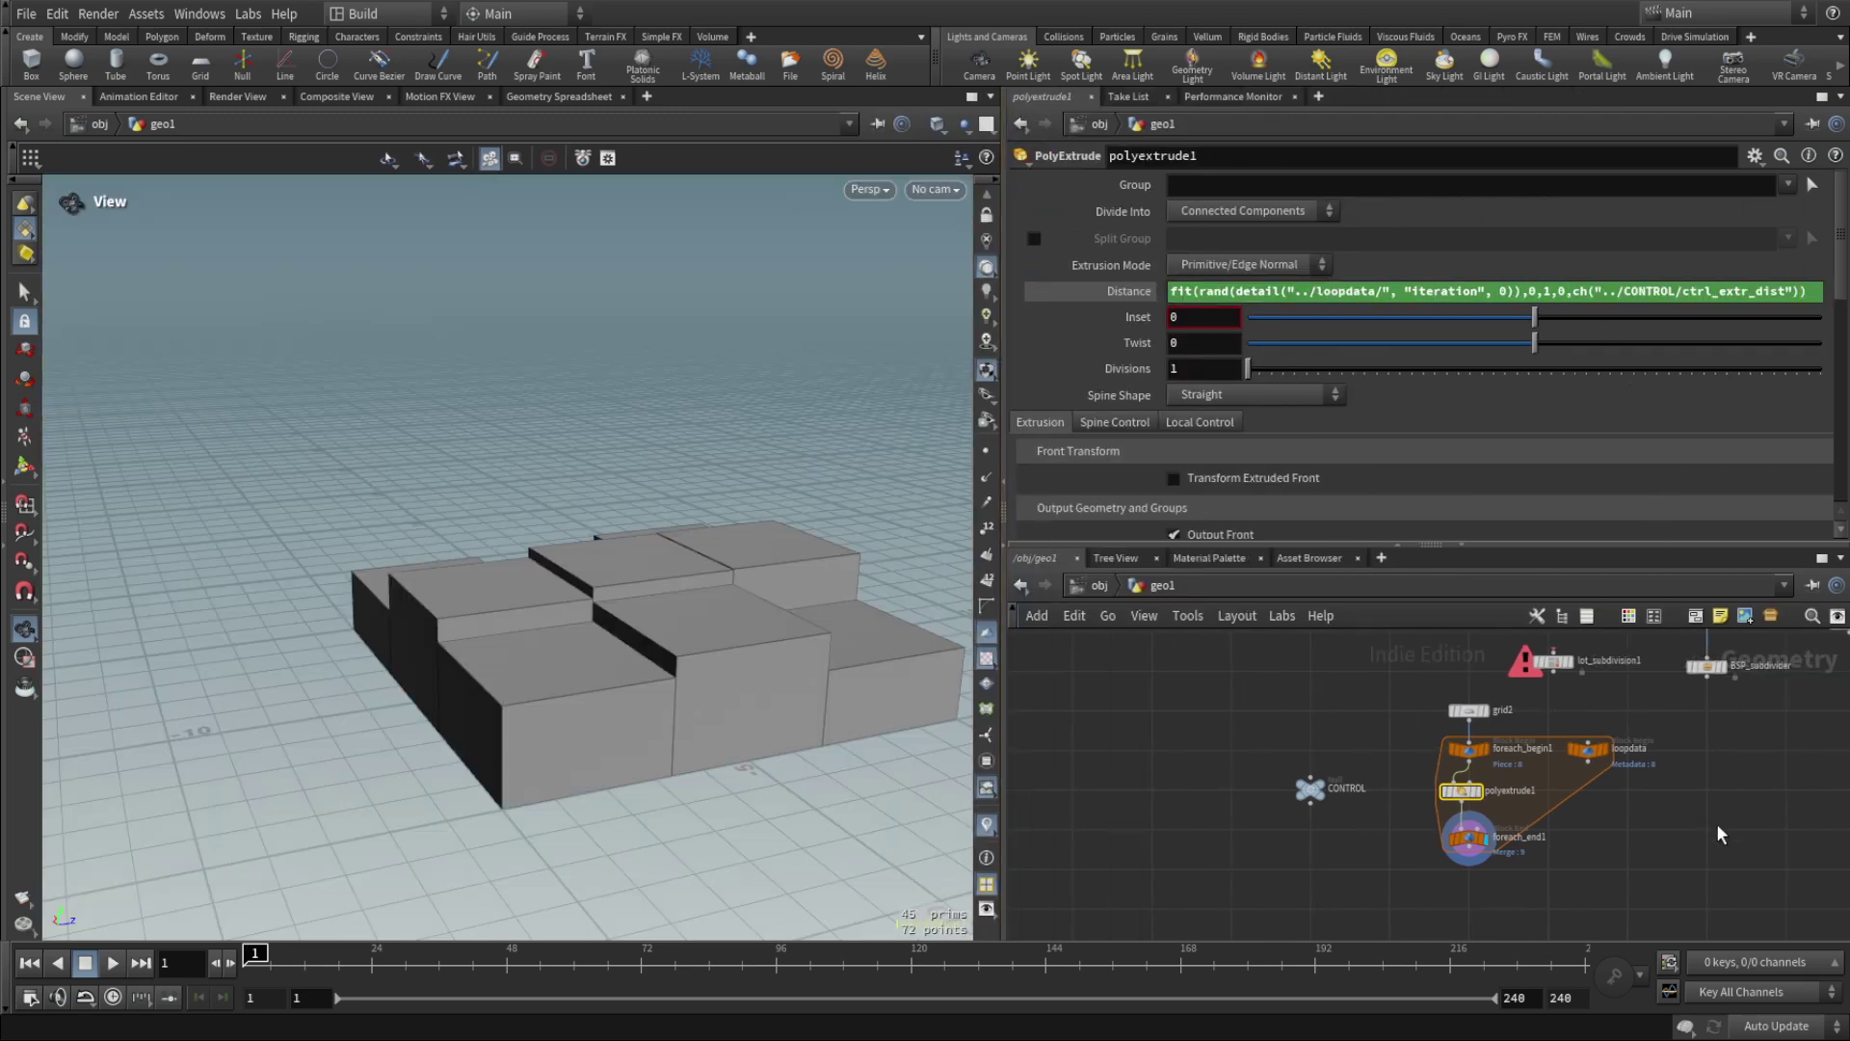
key("Return")
left_click(1311, 788)
left_click_drag(1725, 227, 1649, 249)
left_click_drag(751, 453, 814, 465)
left_click_drag(1317, 227, 1552, 228)
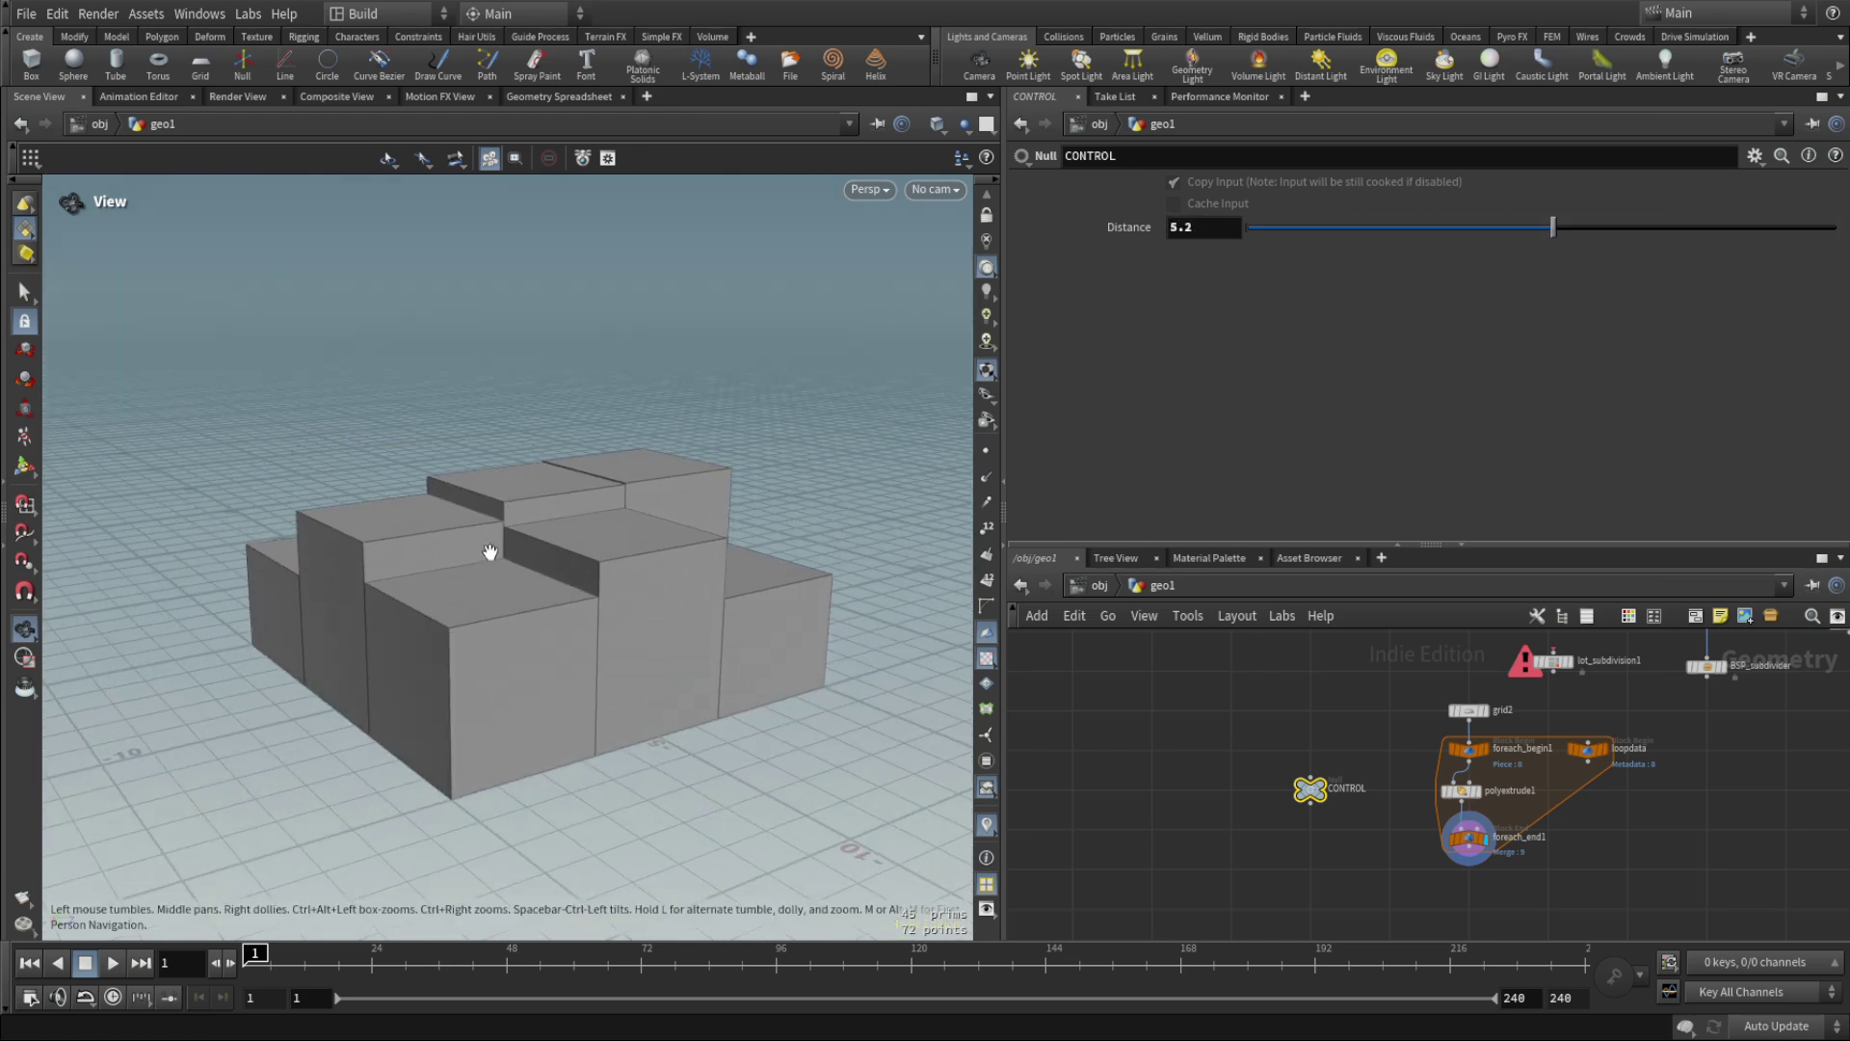
left_click_drag(1373, 229, 1649, 231)
left_click_drag(674, 438, 570, 524)
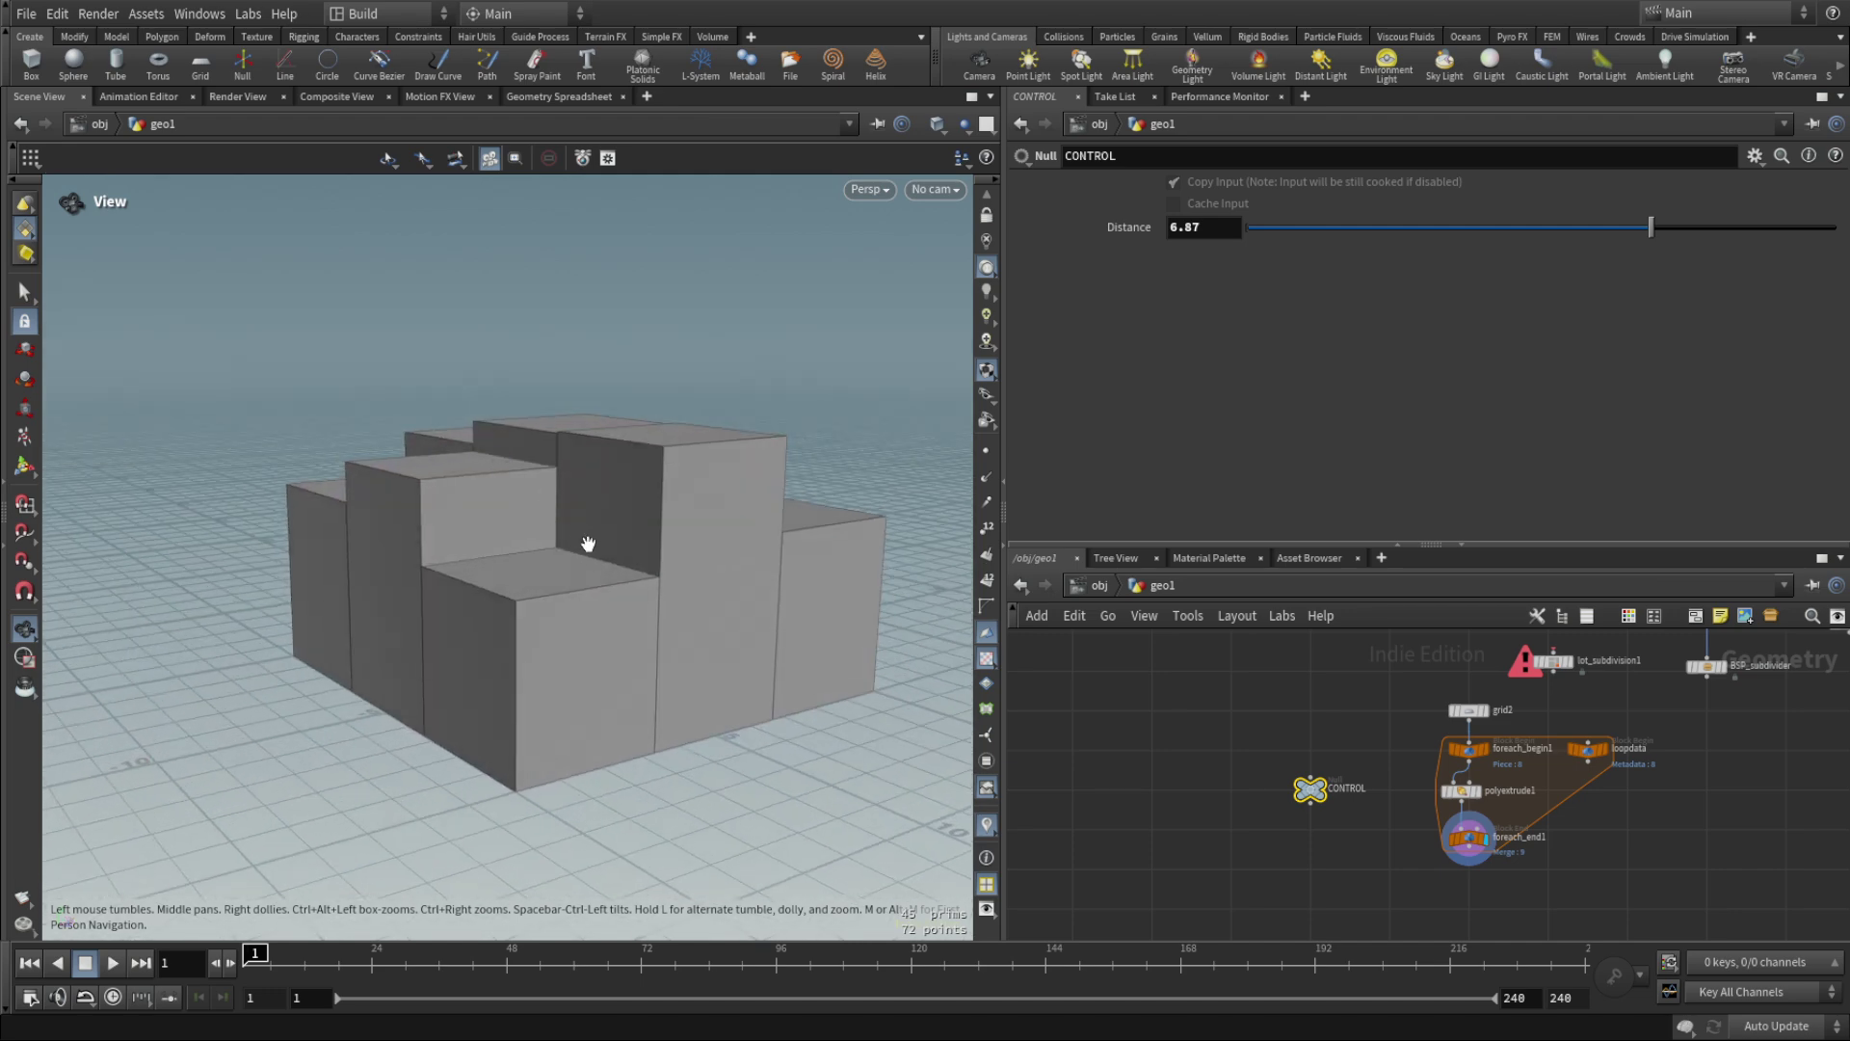
right_click_drag(595, 607, 684, 614)
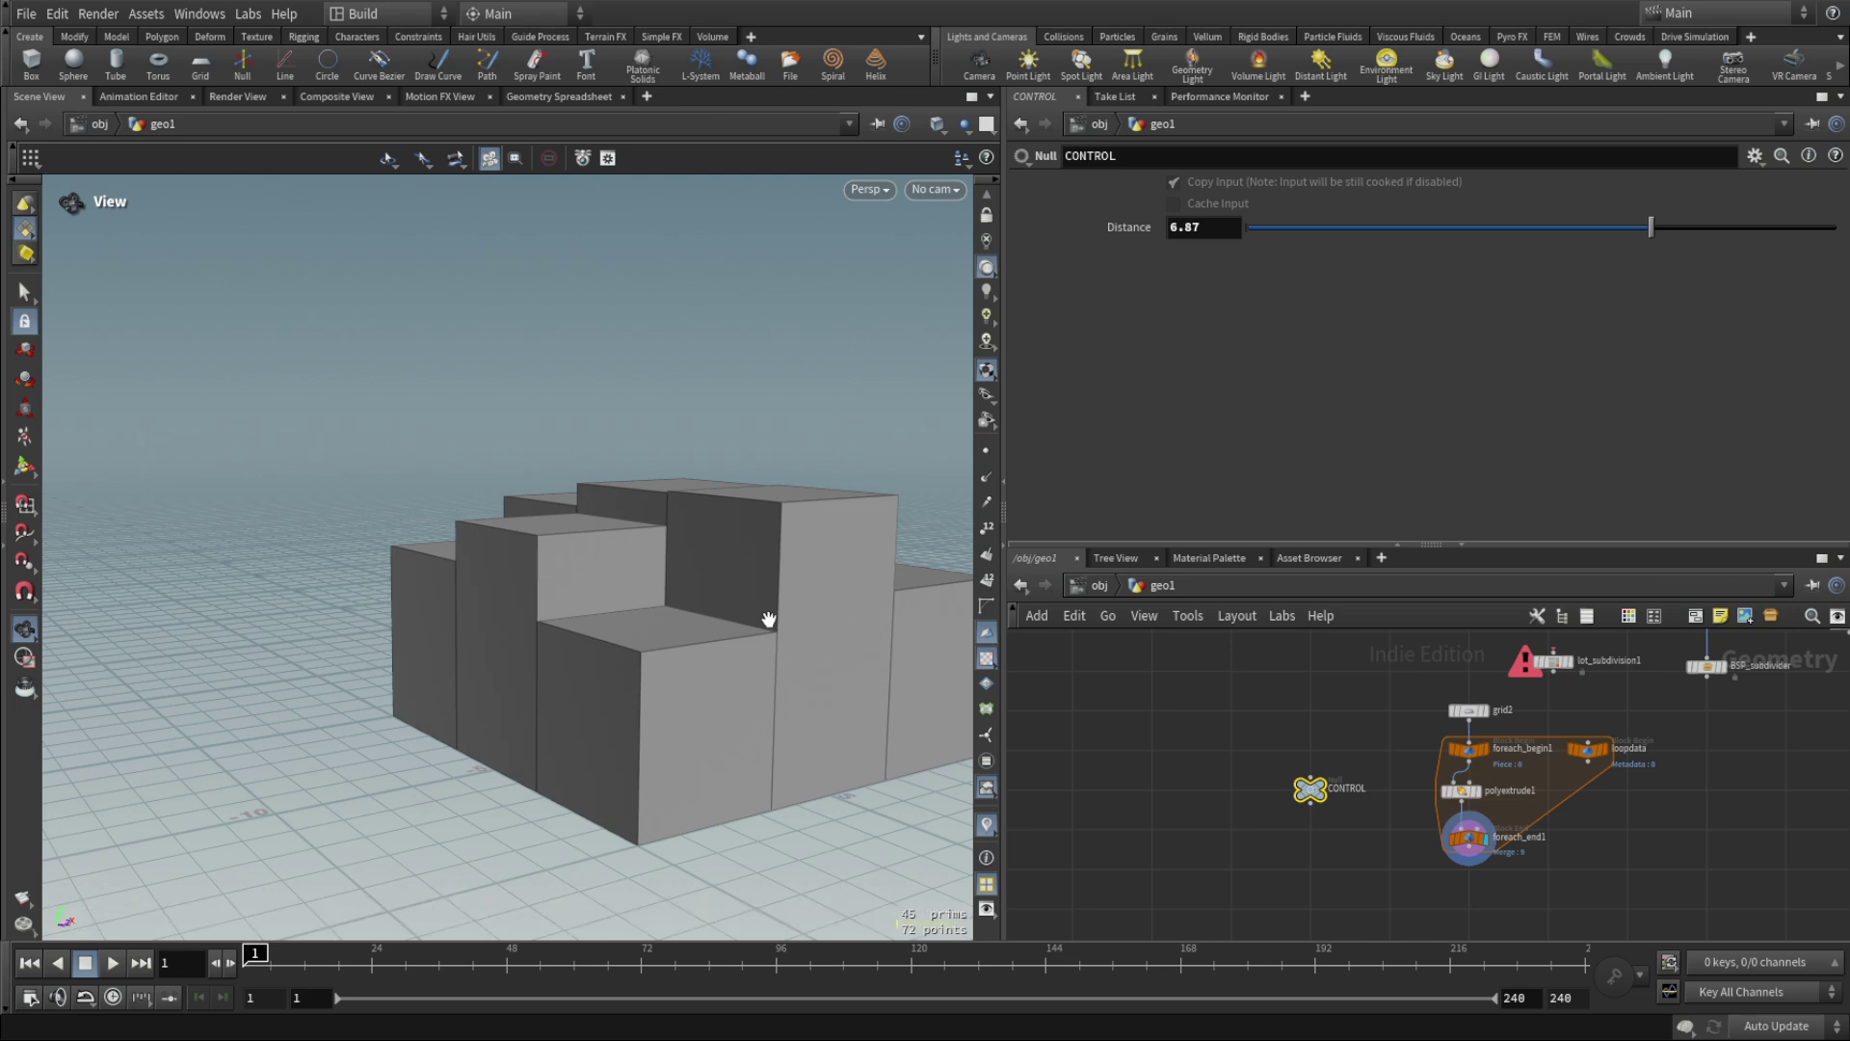
mouse_move(1440, 744)
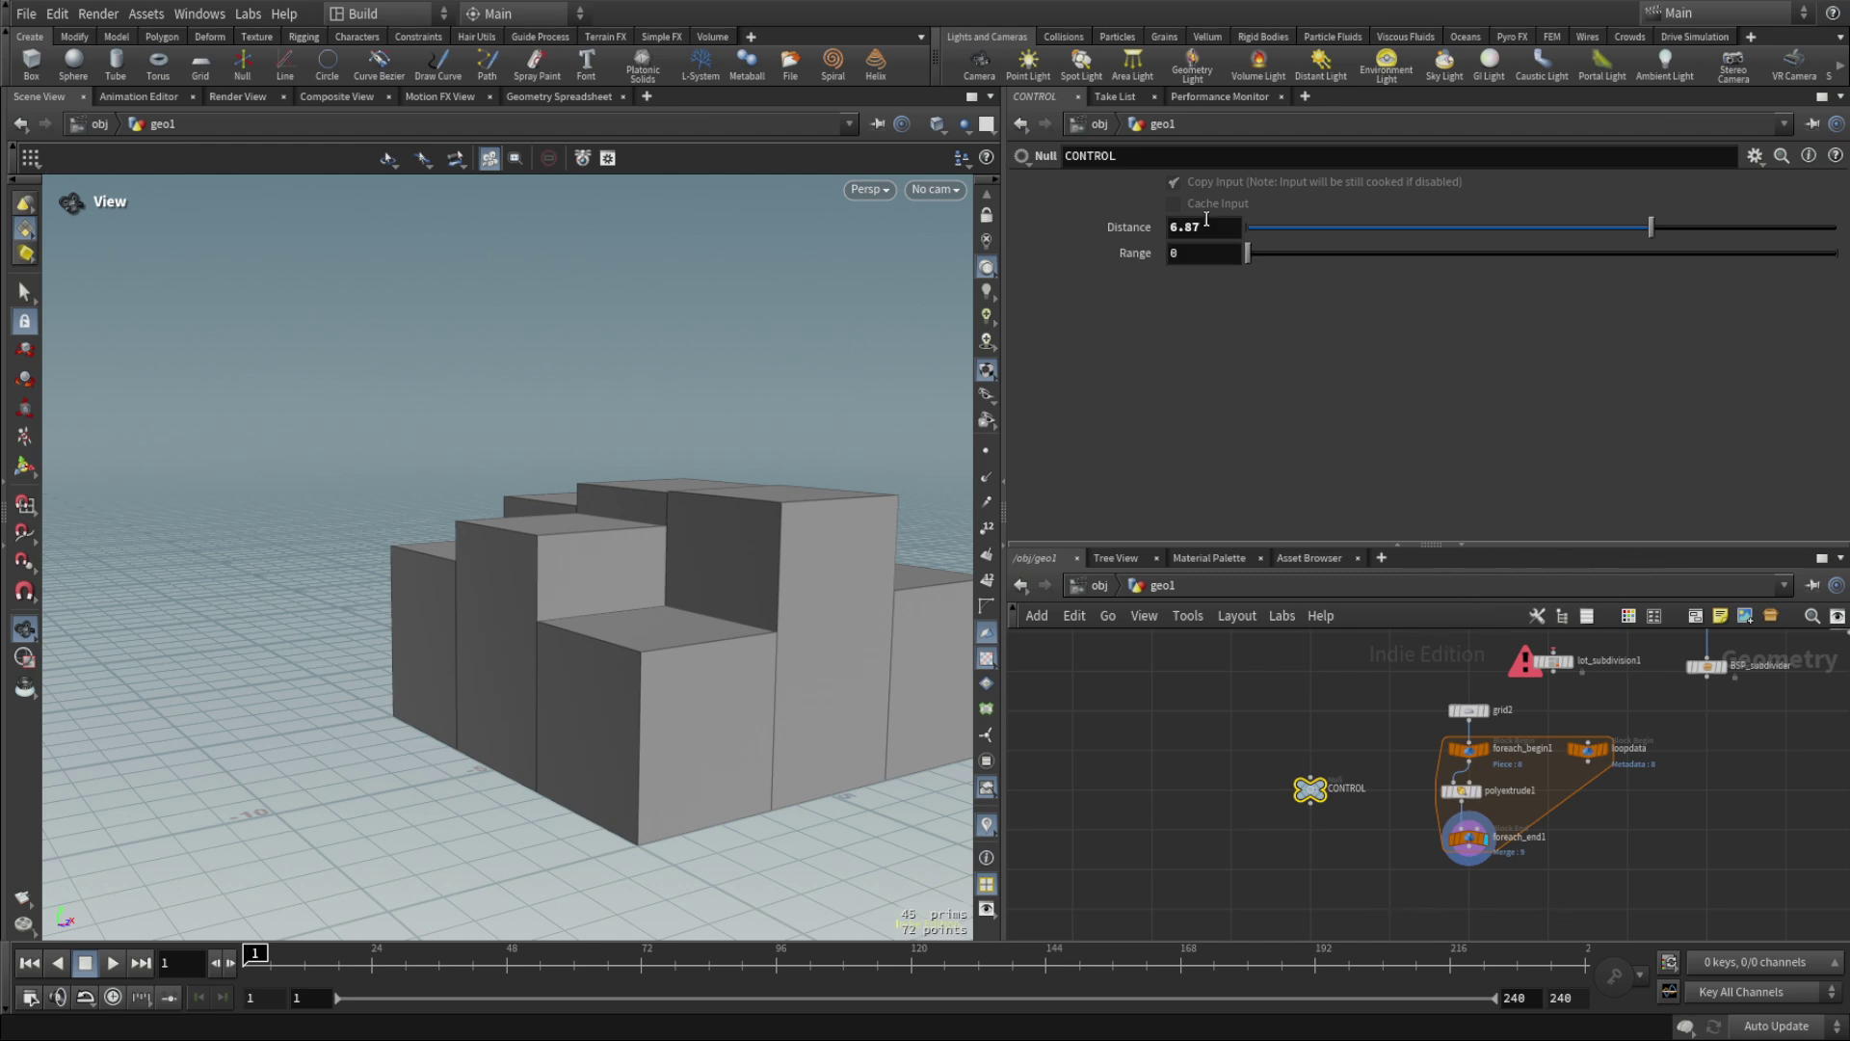
Set the fit minimum to ch("../CONTROL/ctrl_extr_range")*ch("../CONTROL/ctrl_extr_dist") in polyextrude1's Distance.
left_click_drag(1248, 252, 1422, 253)
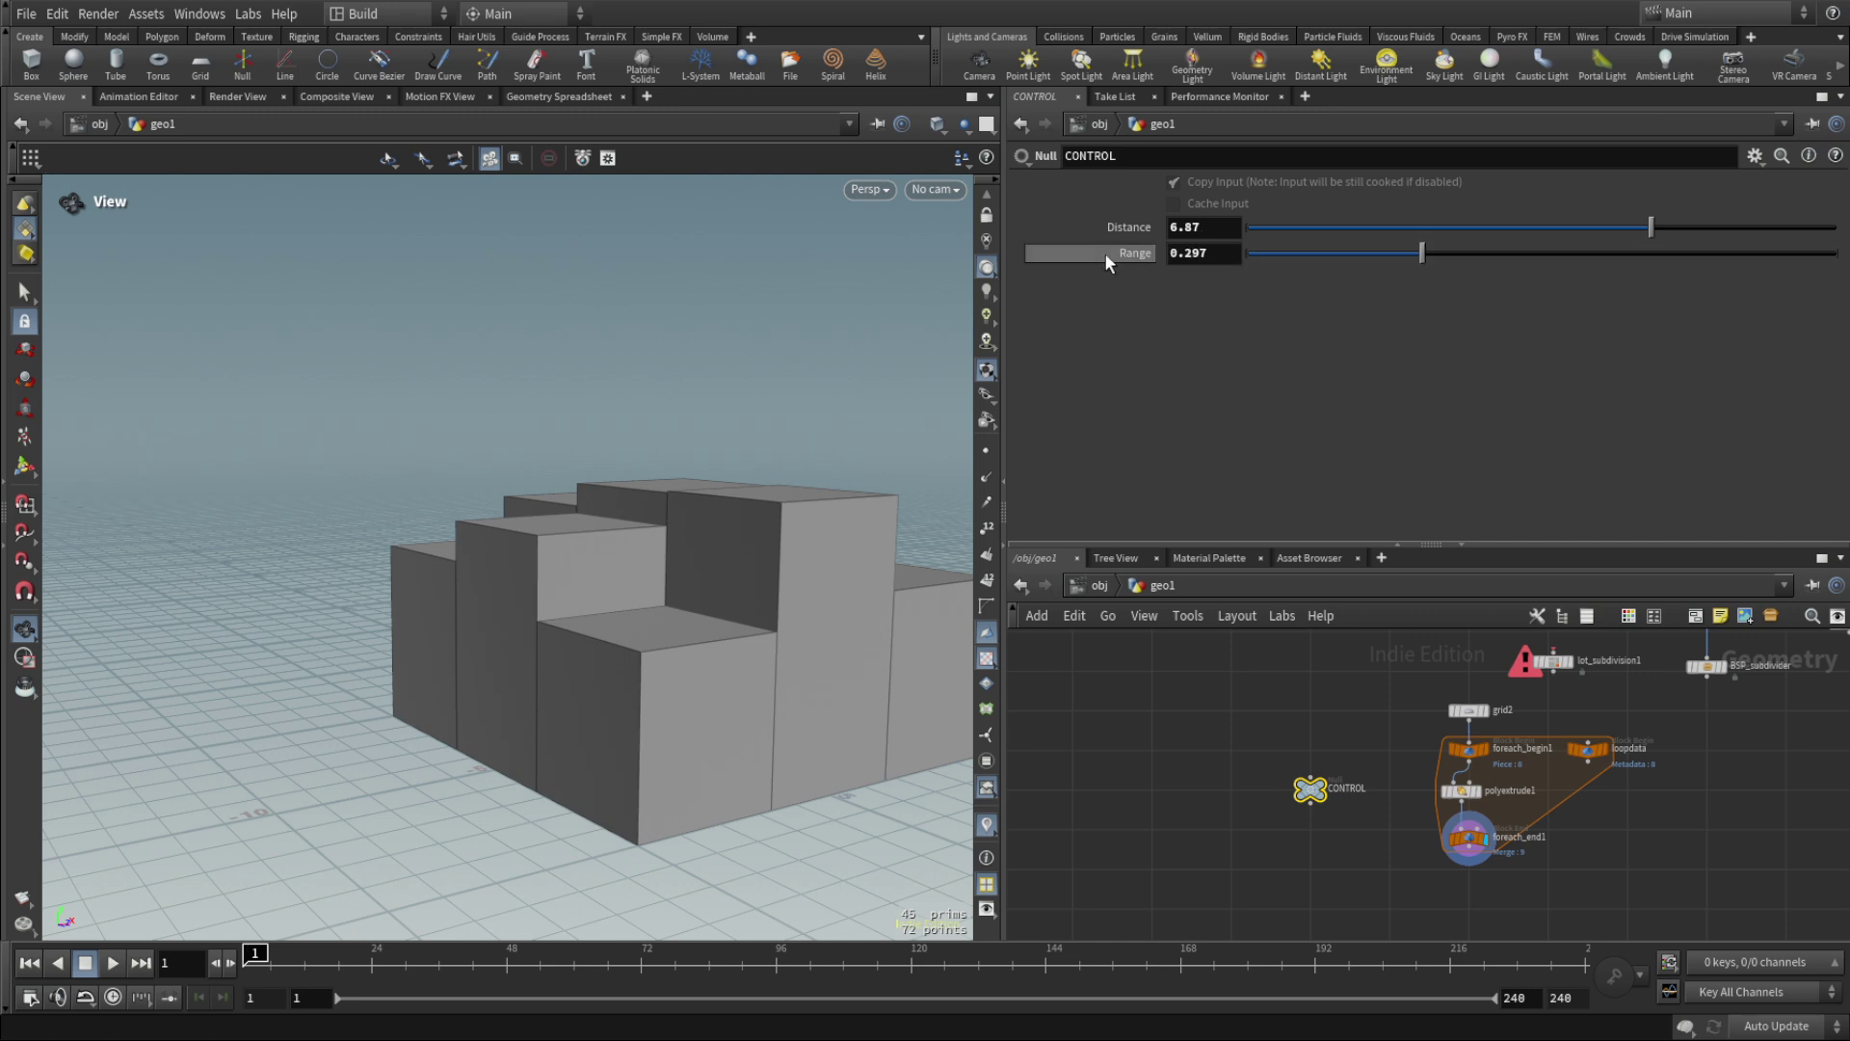
left_click(1461, 791)
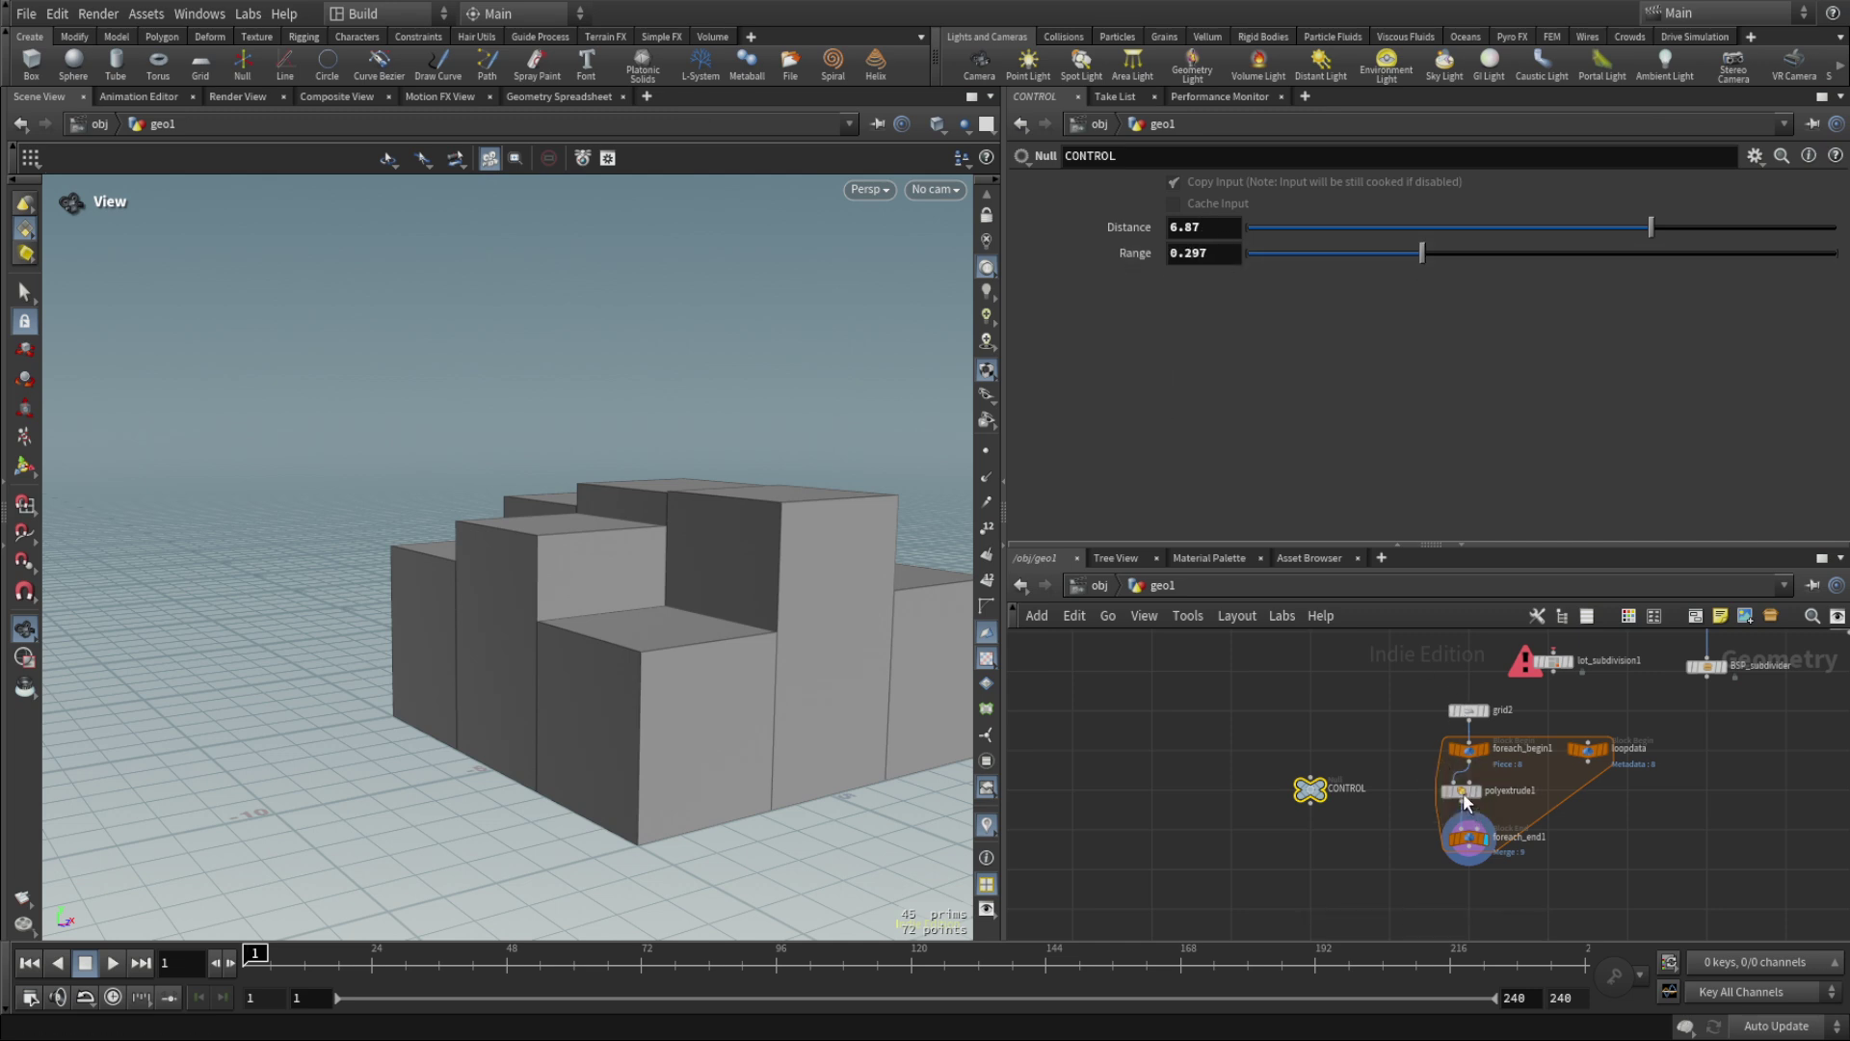
left_click_drag(1005, 356, 511, 357)
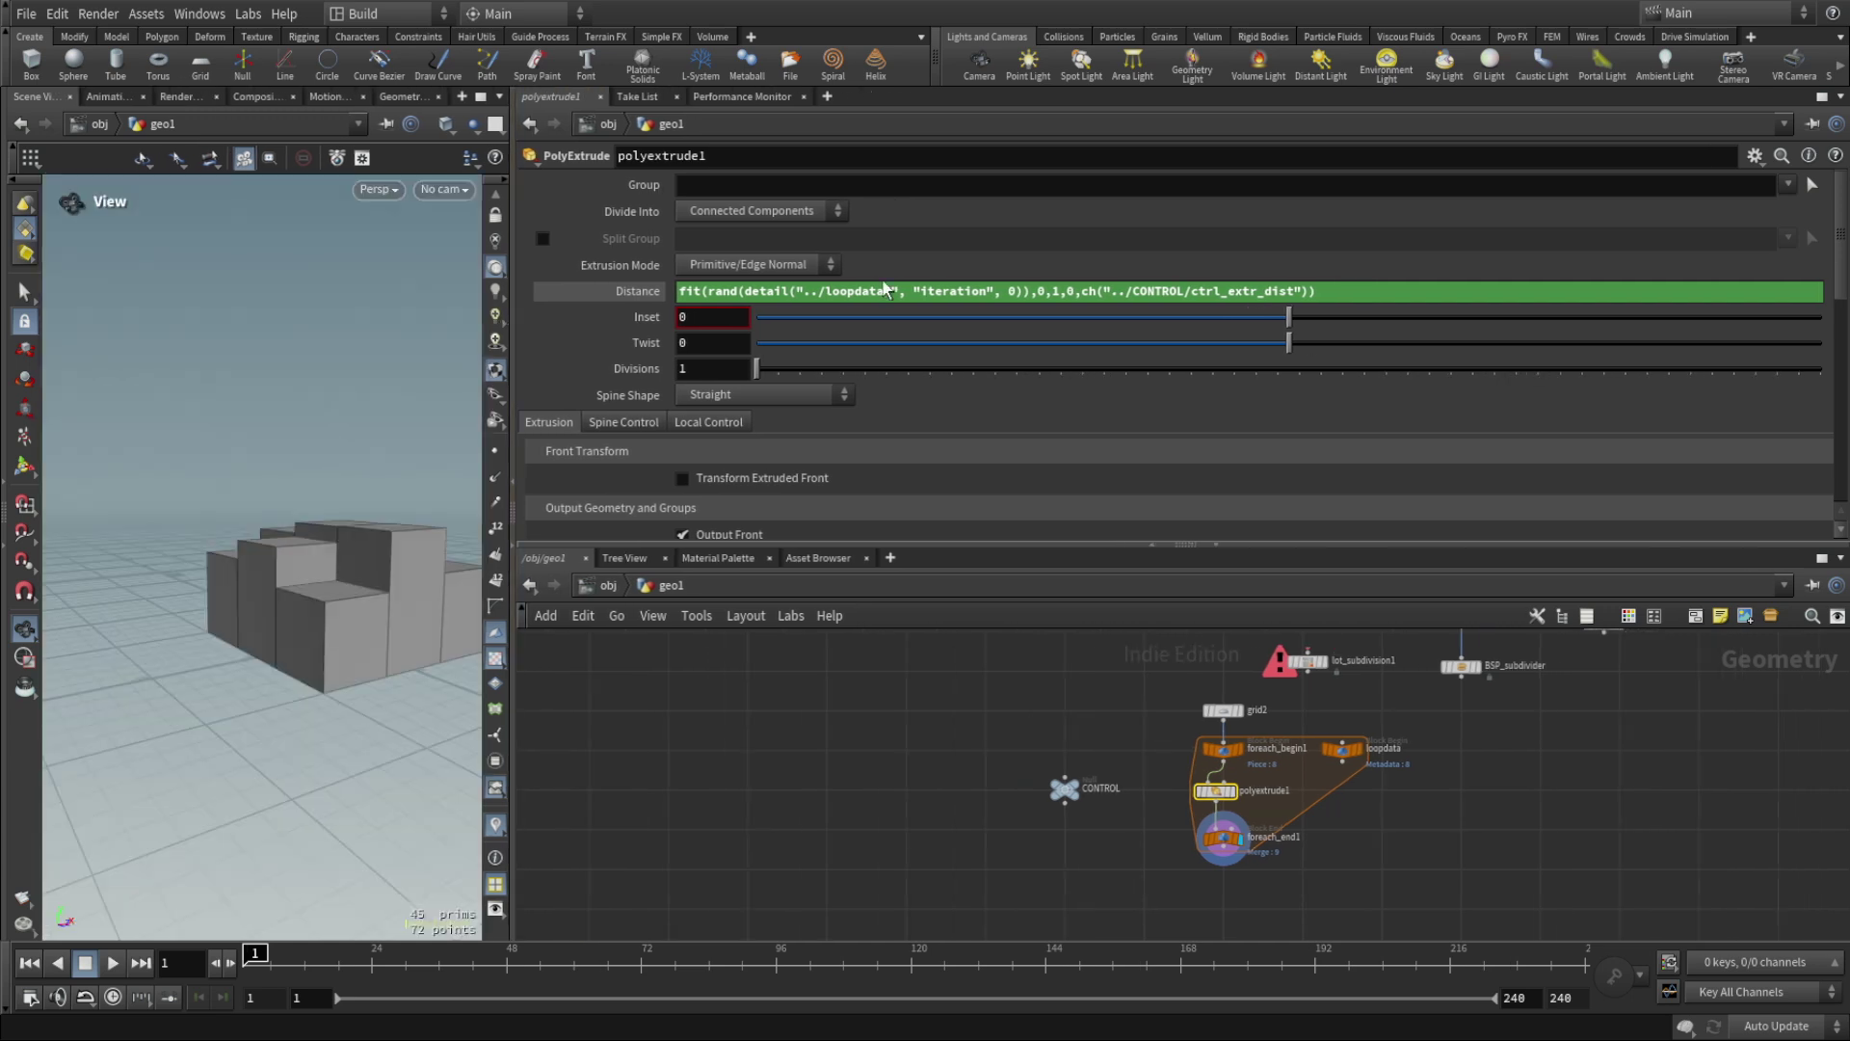
left_click(1075, 290)
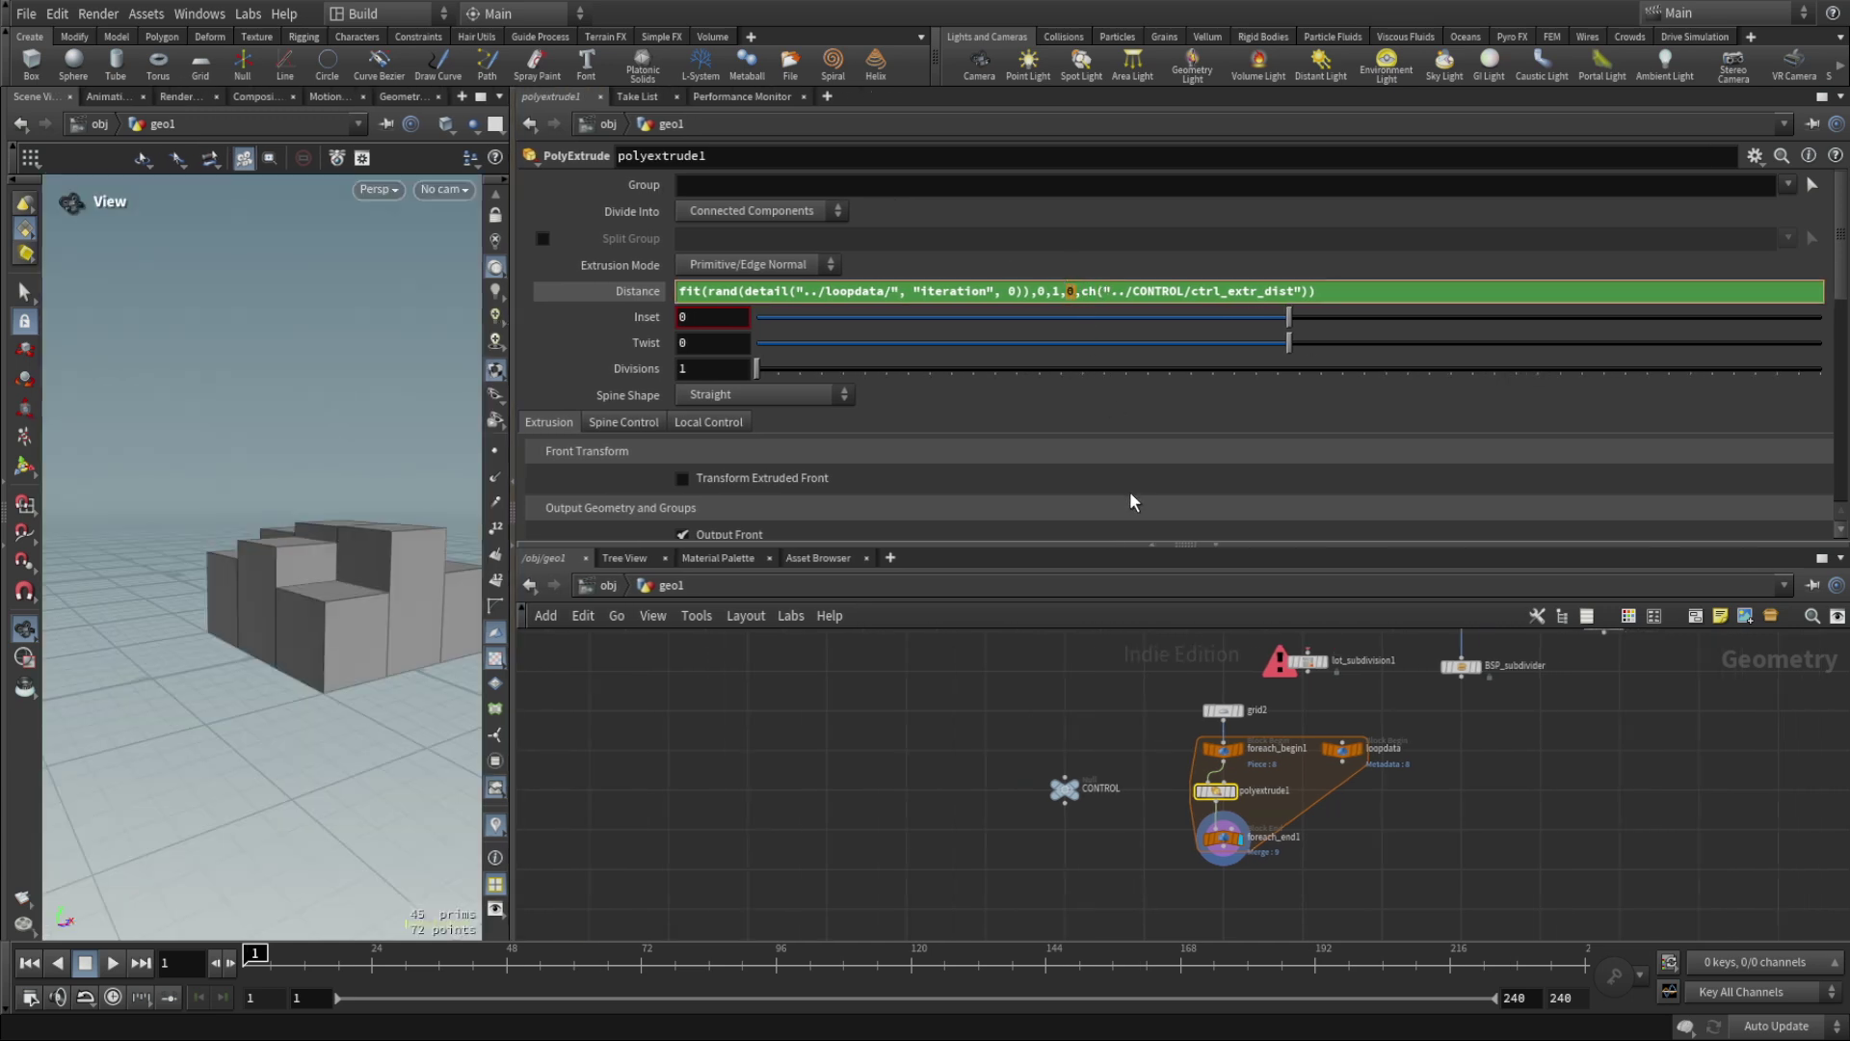
type("ch(\"../CONTROL/ctrl_extr_range\")")
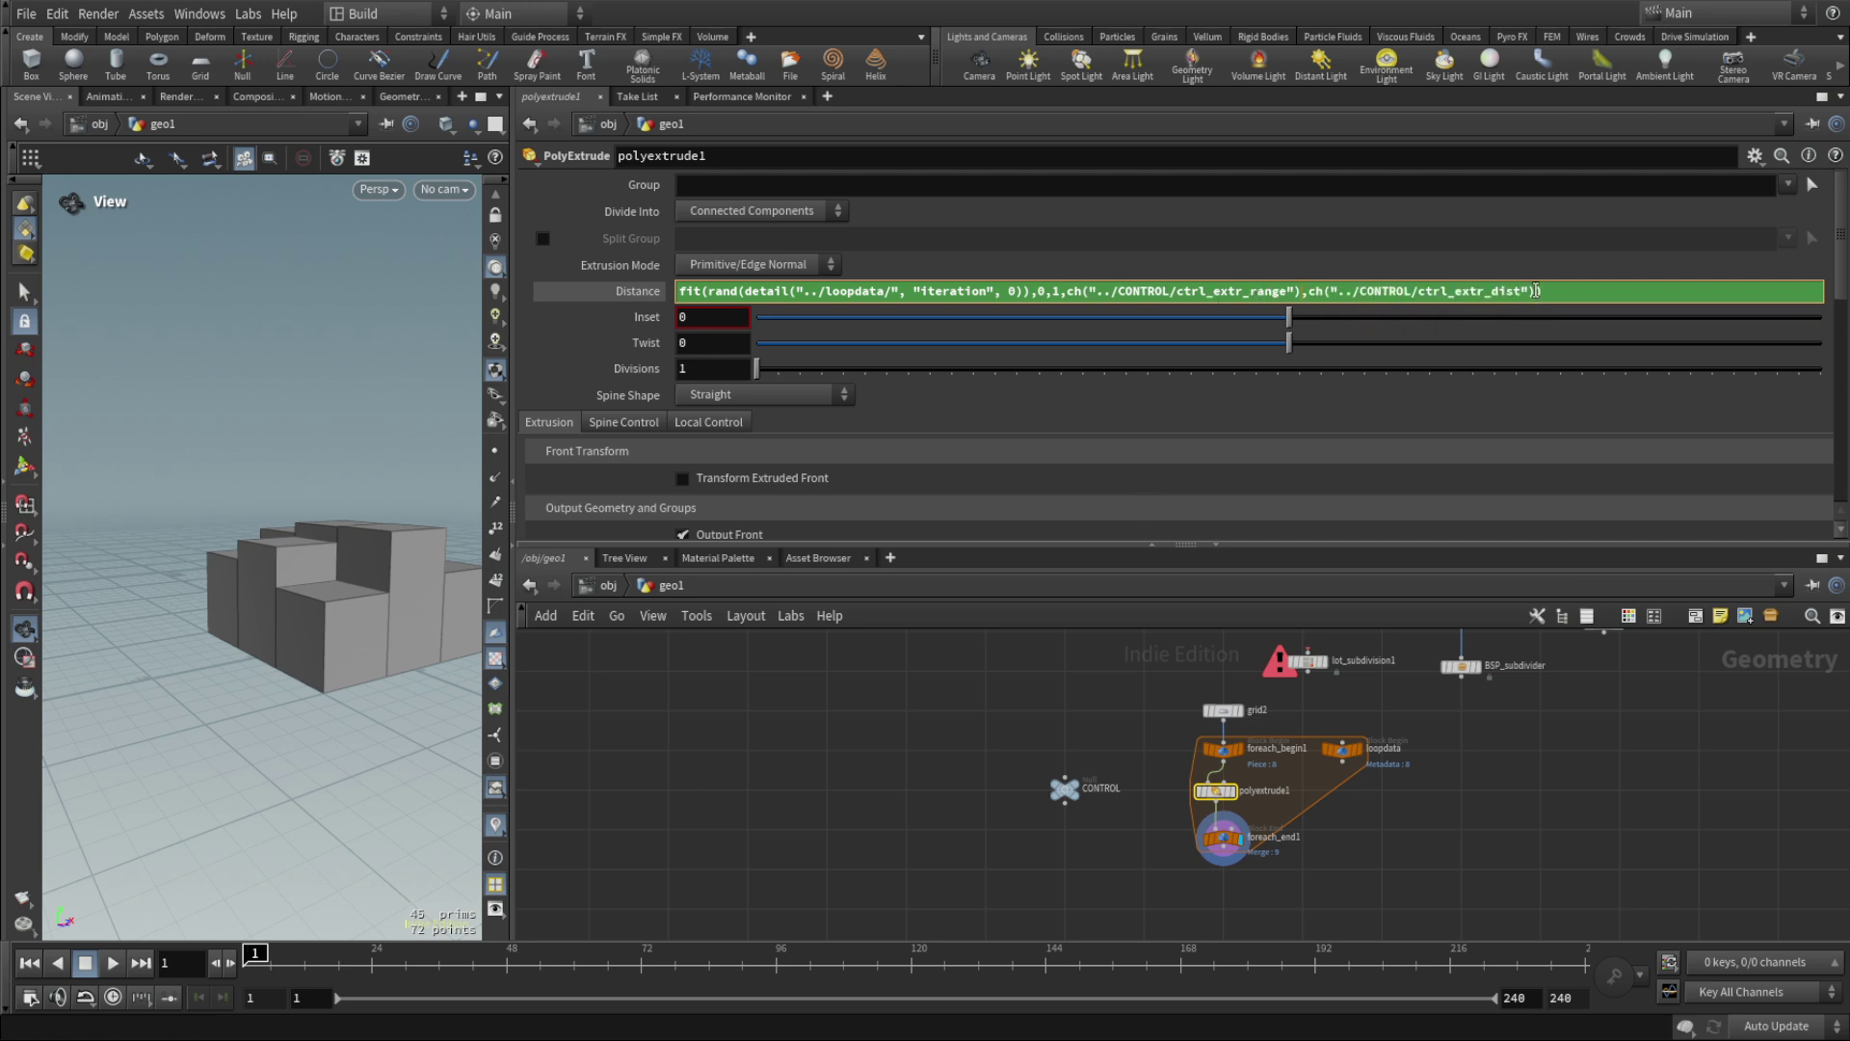
left_click_drag(1536, 291, 1308, 281)
key("ctrl+c")
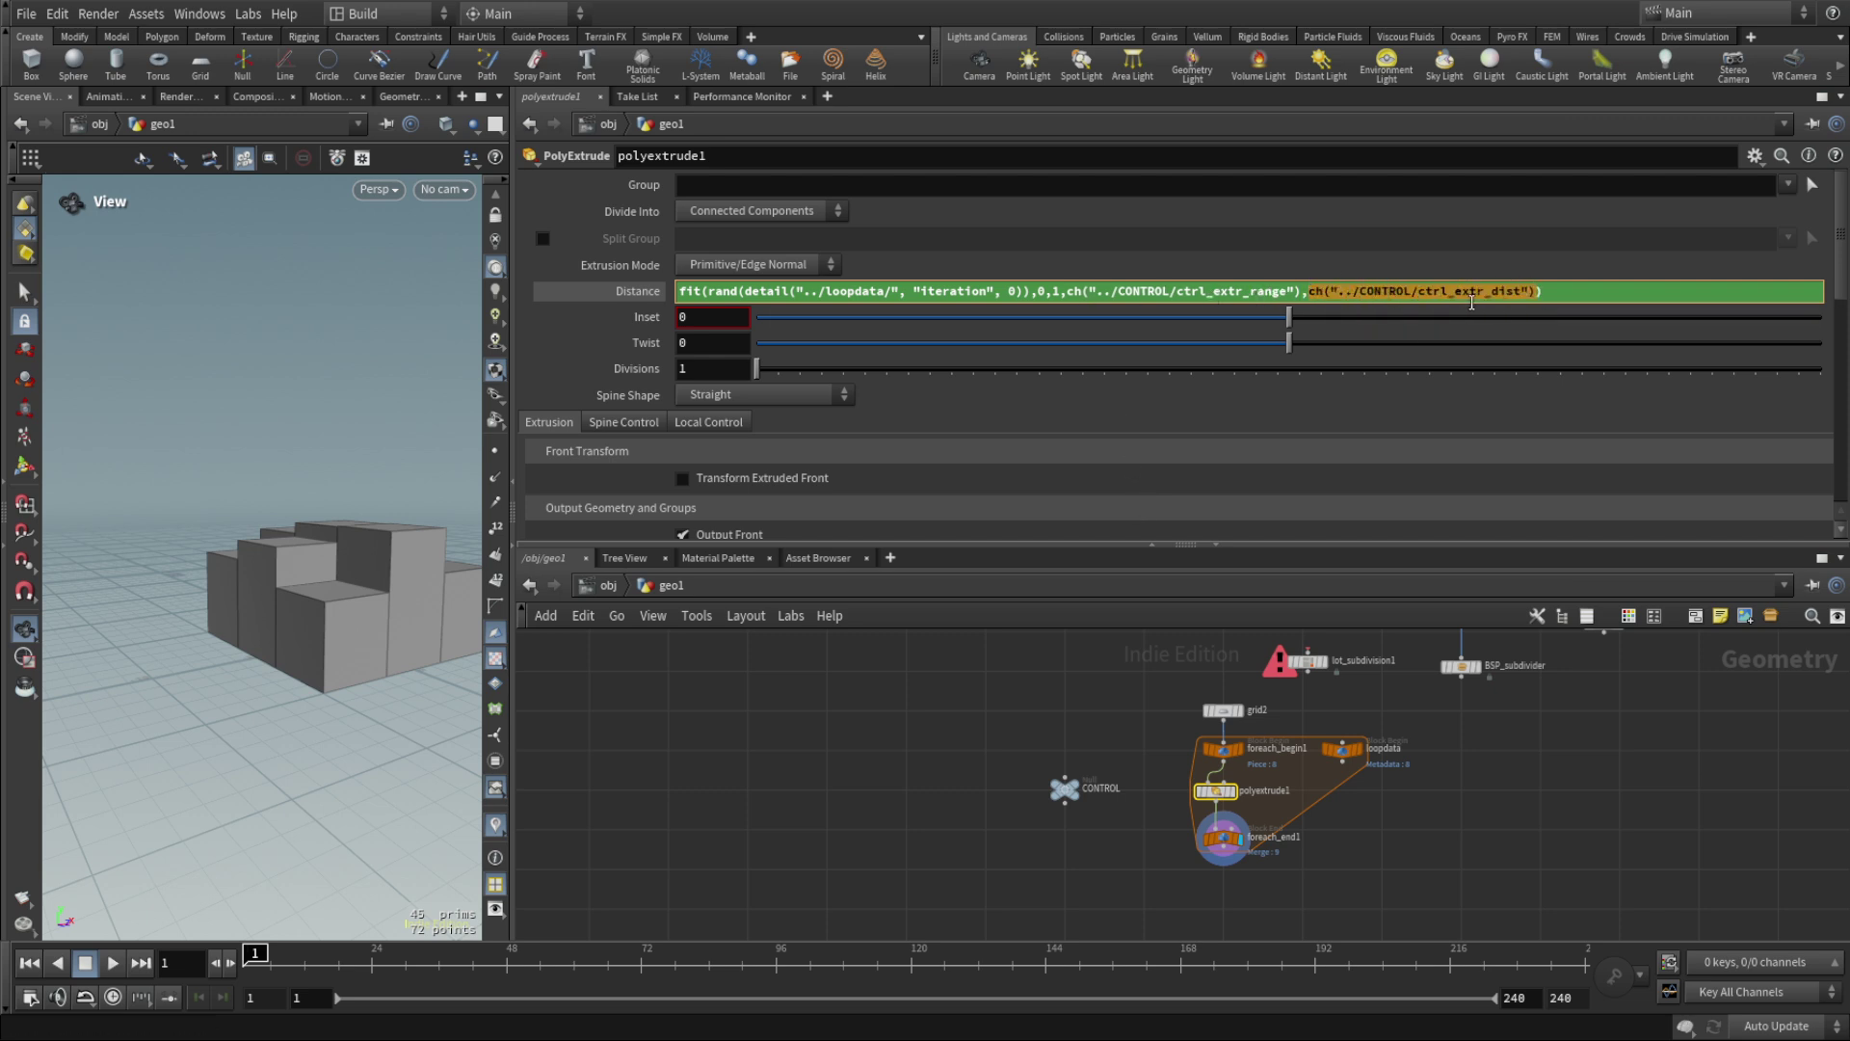
left_click(1323, 297)
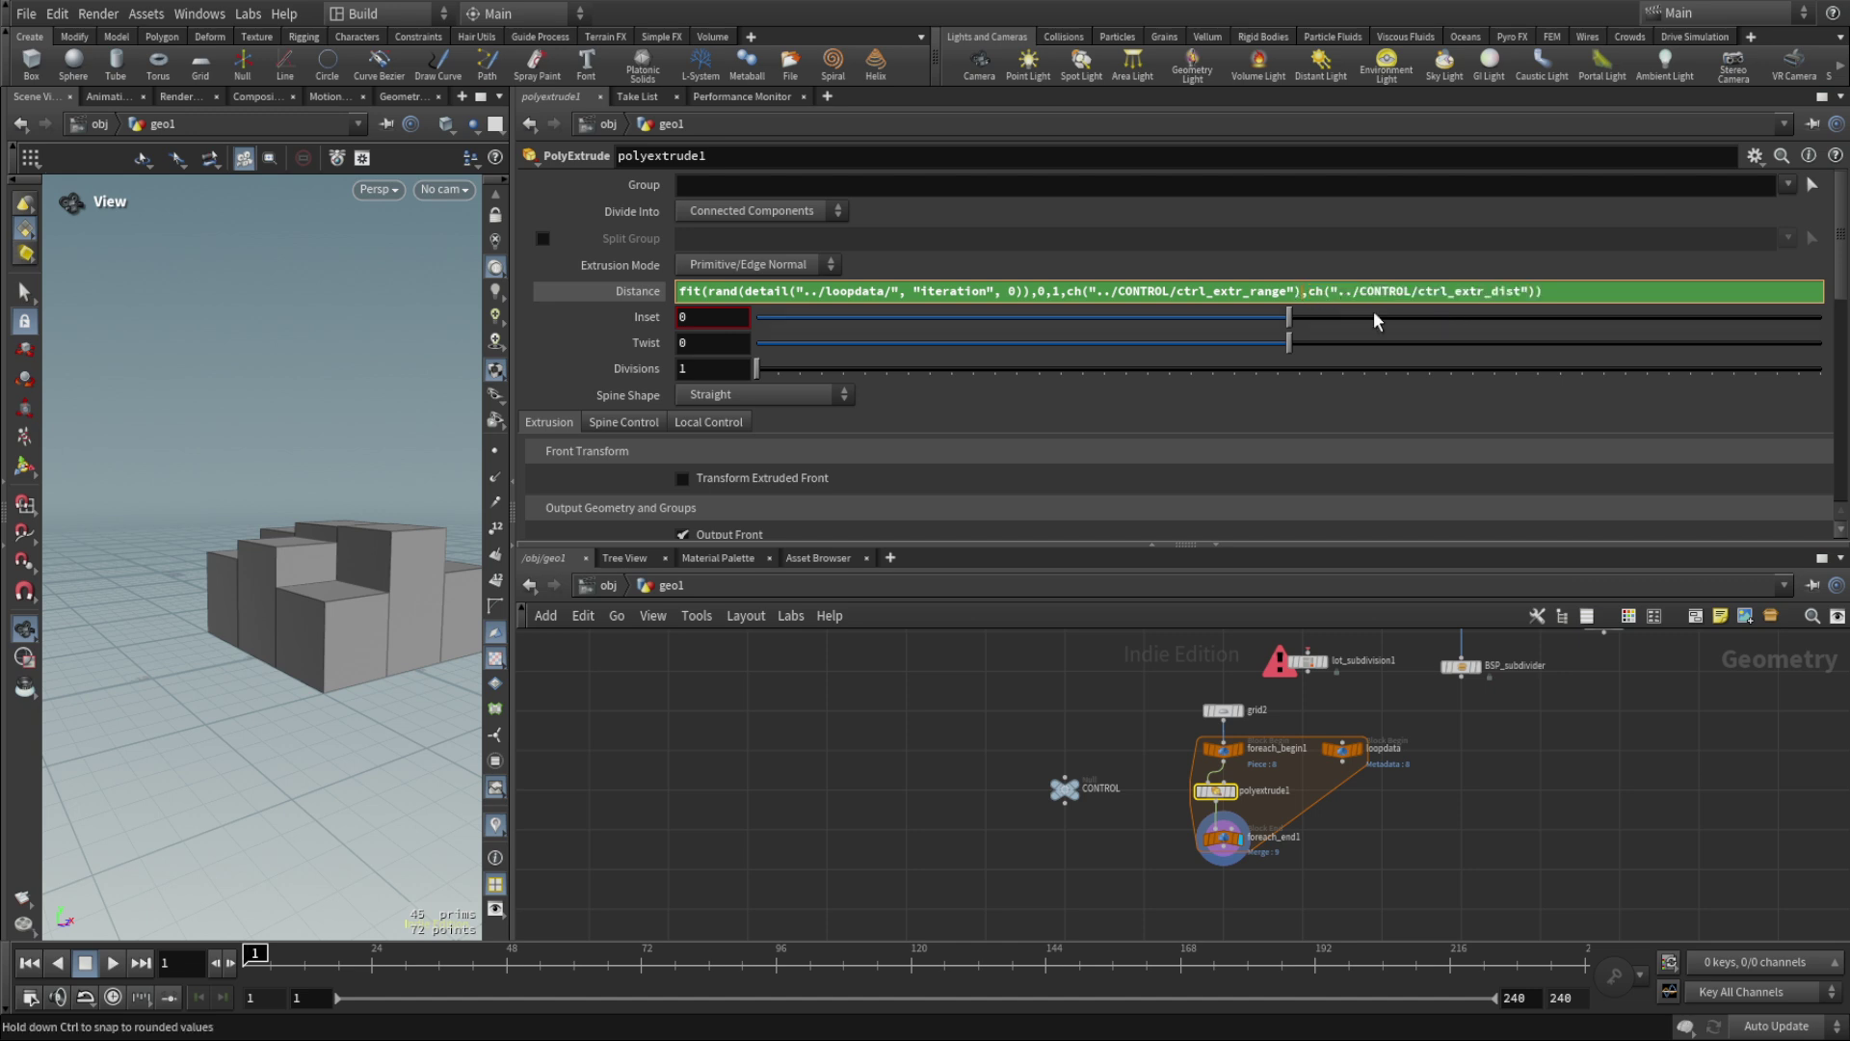
type("*")
key("ctrl+v")
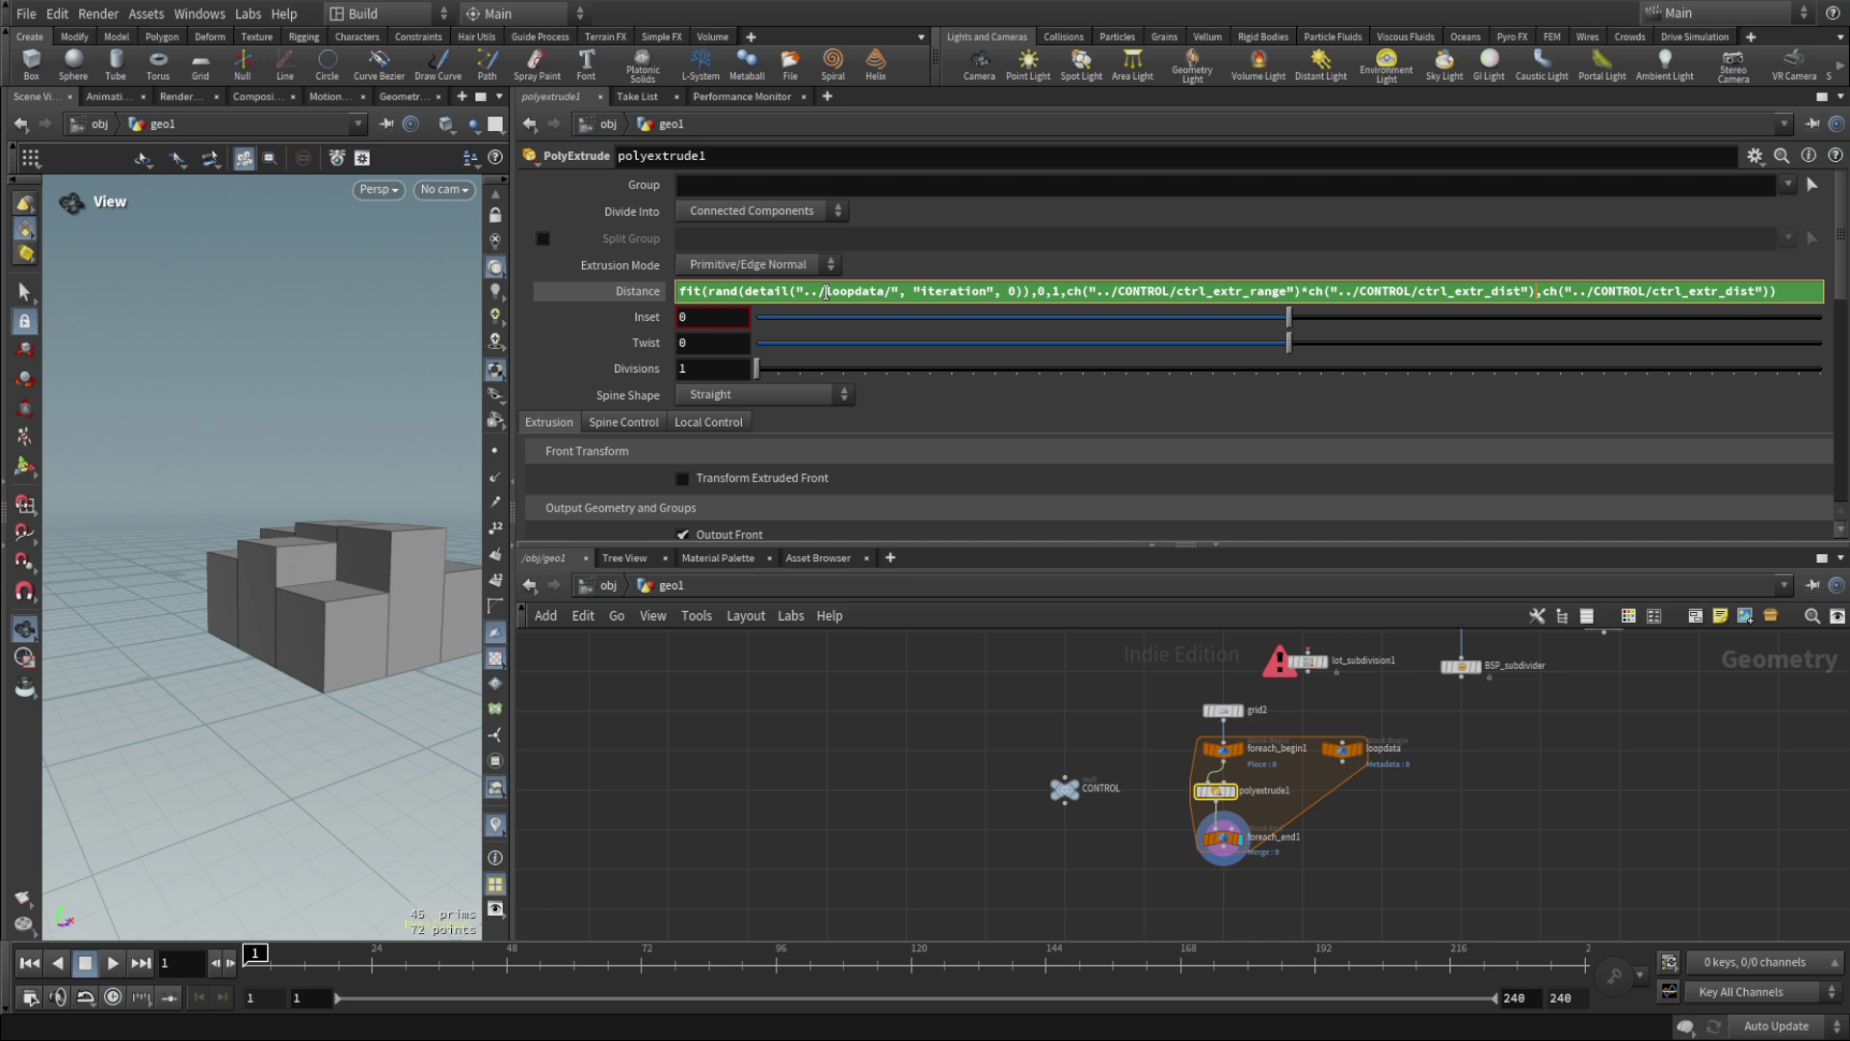
Try several CONTROL Range values, then set Range to 0 for evenly stepped blocks.
left_click(1574, 877)
left_click(638, 290)
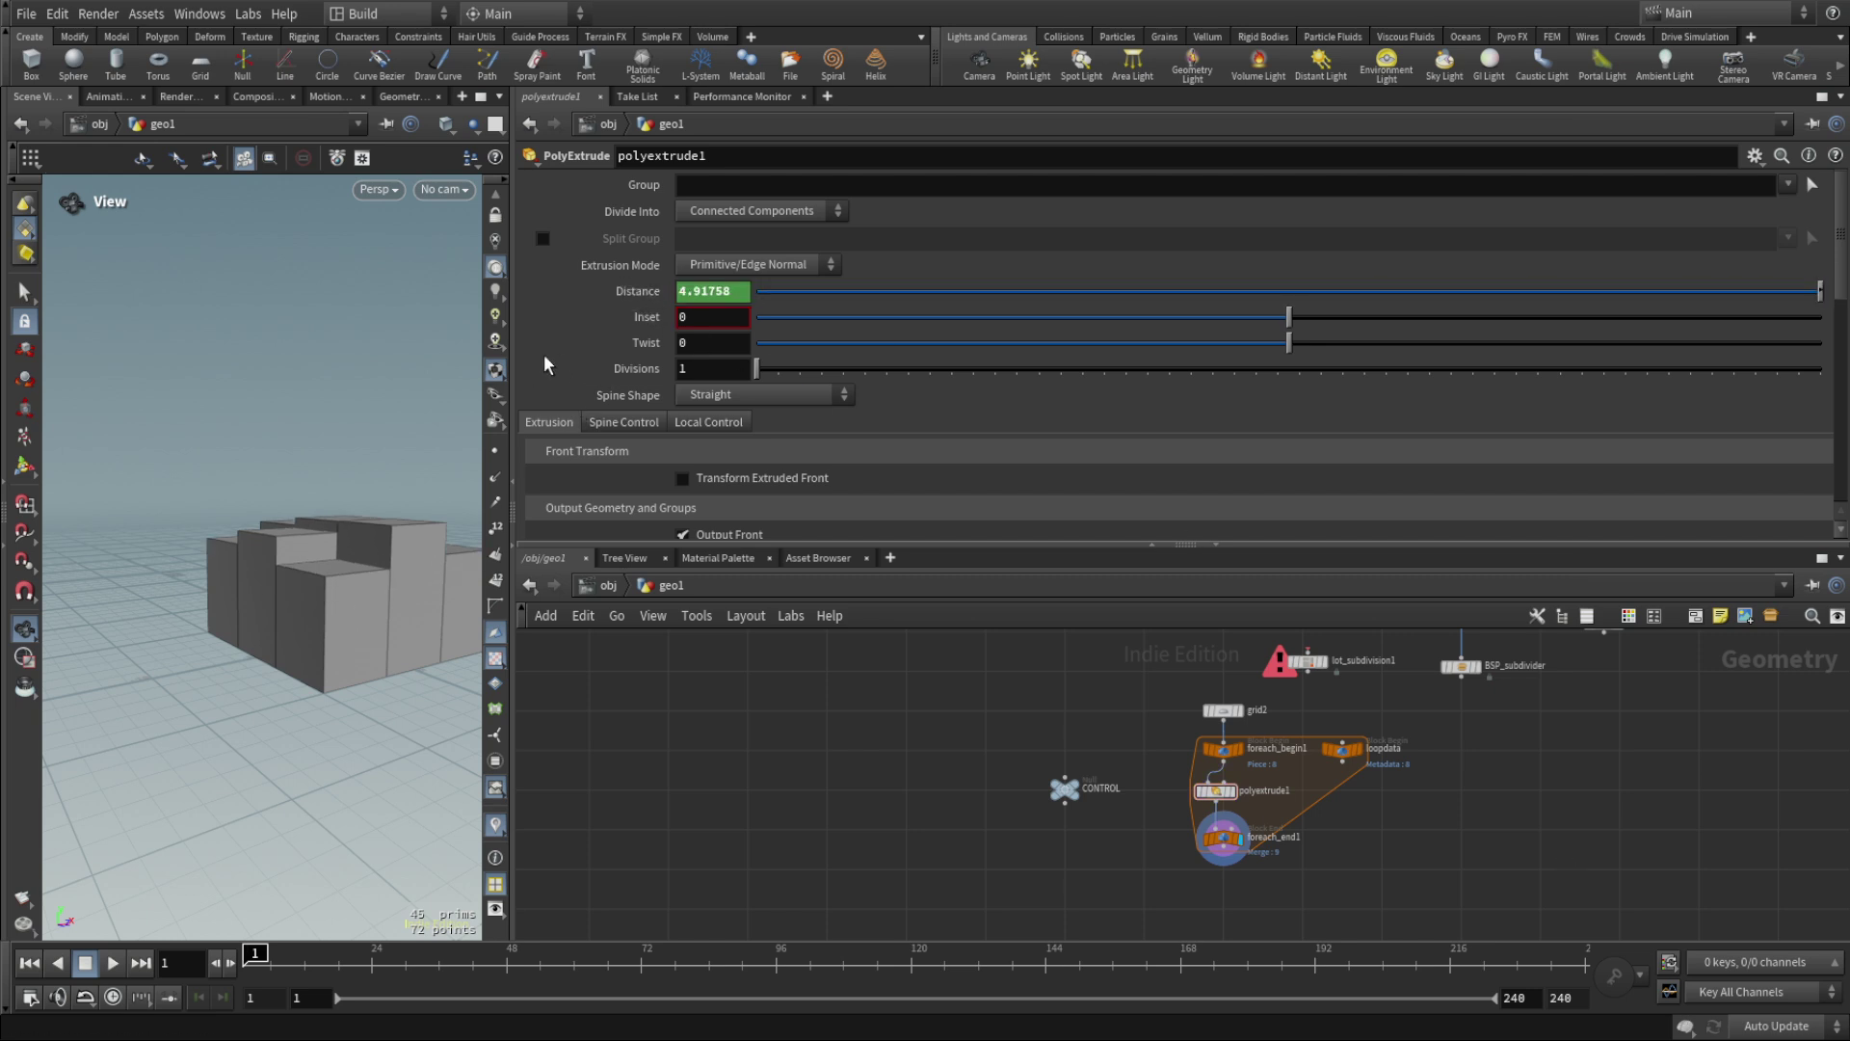
left_click_drag(513, 364, 1097, 366)
left_click_drag(1304, 730, 1431, 842)
left_click_drag(1491, 253, 1602, 280)
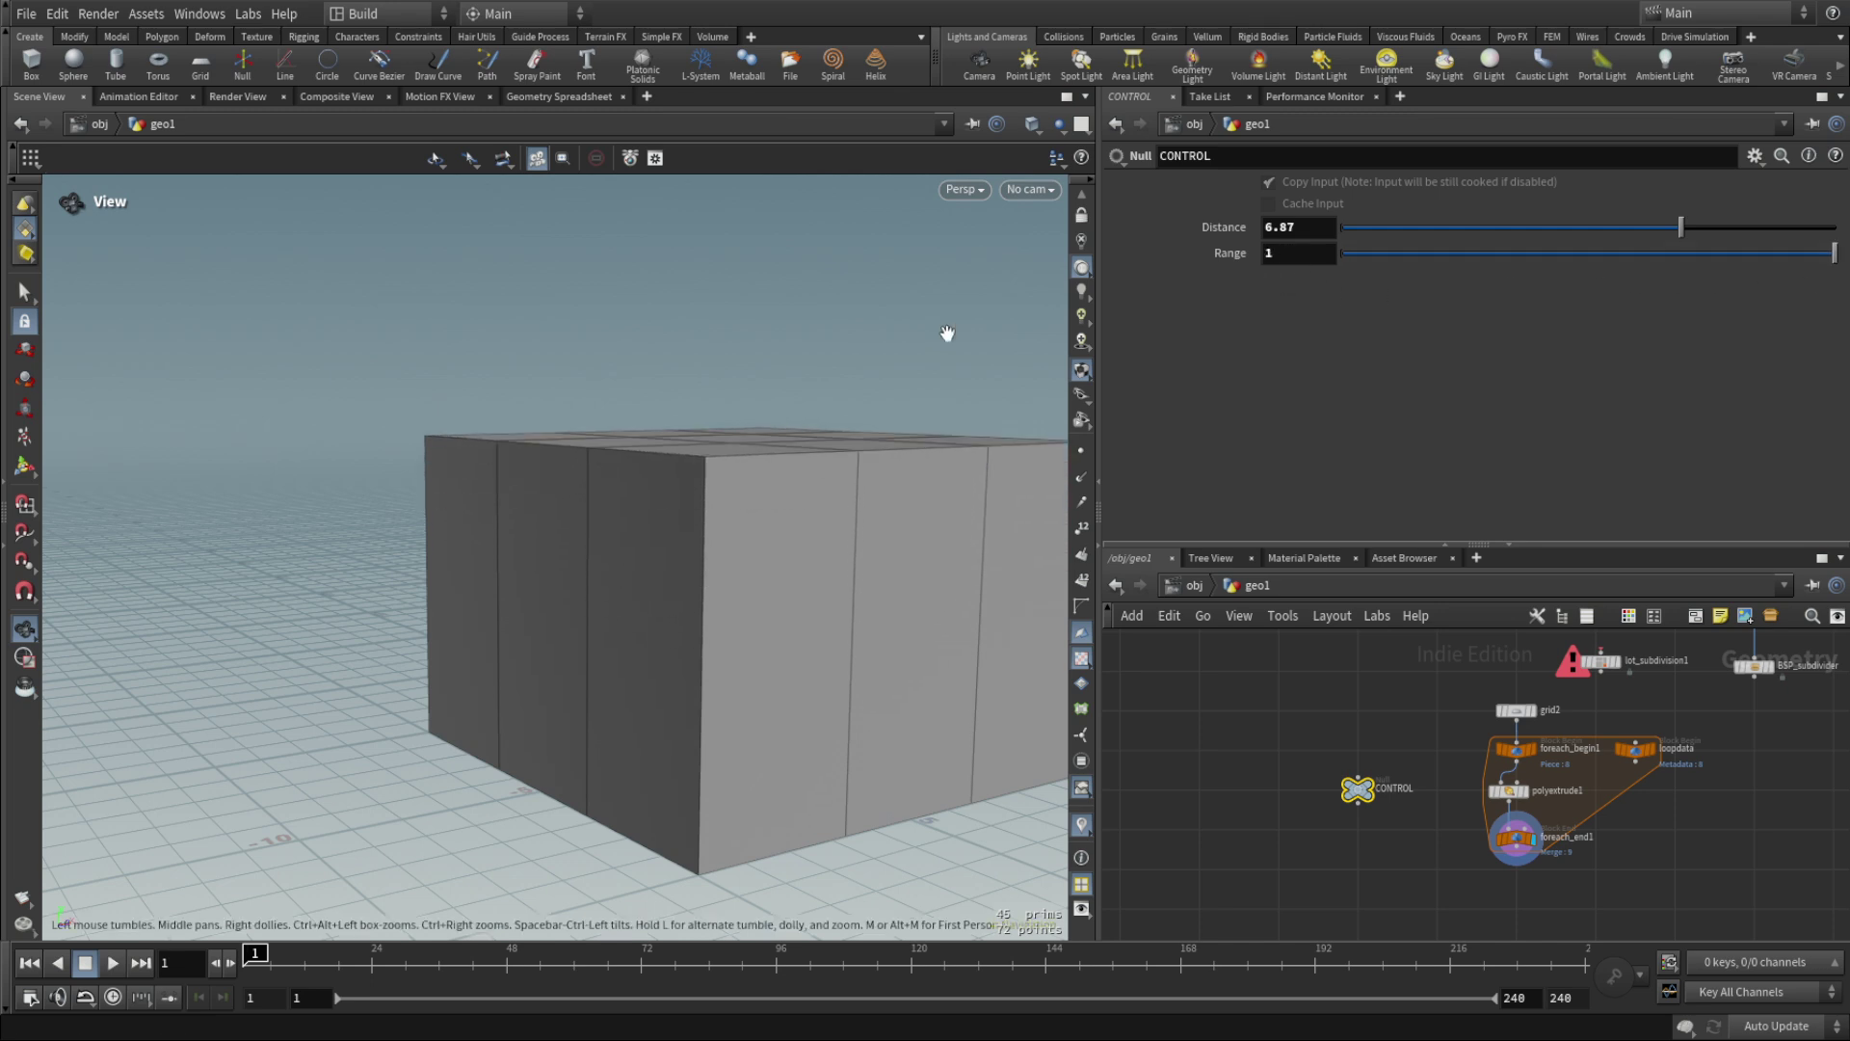
left_click_drag(875, 450, 758, 437)
left_click_drag(1831, 253, 1186, 308)
left_click_drag(829, 558, 772, 511)
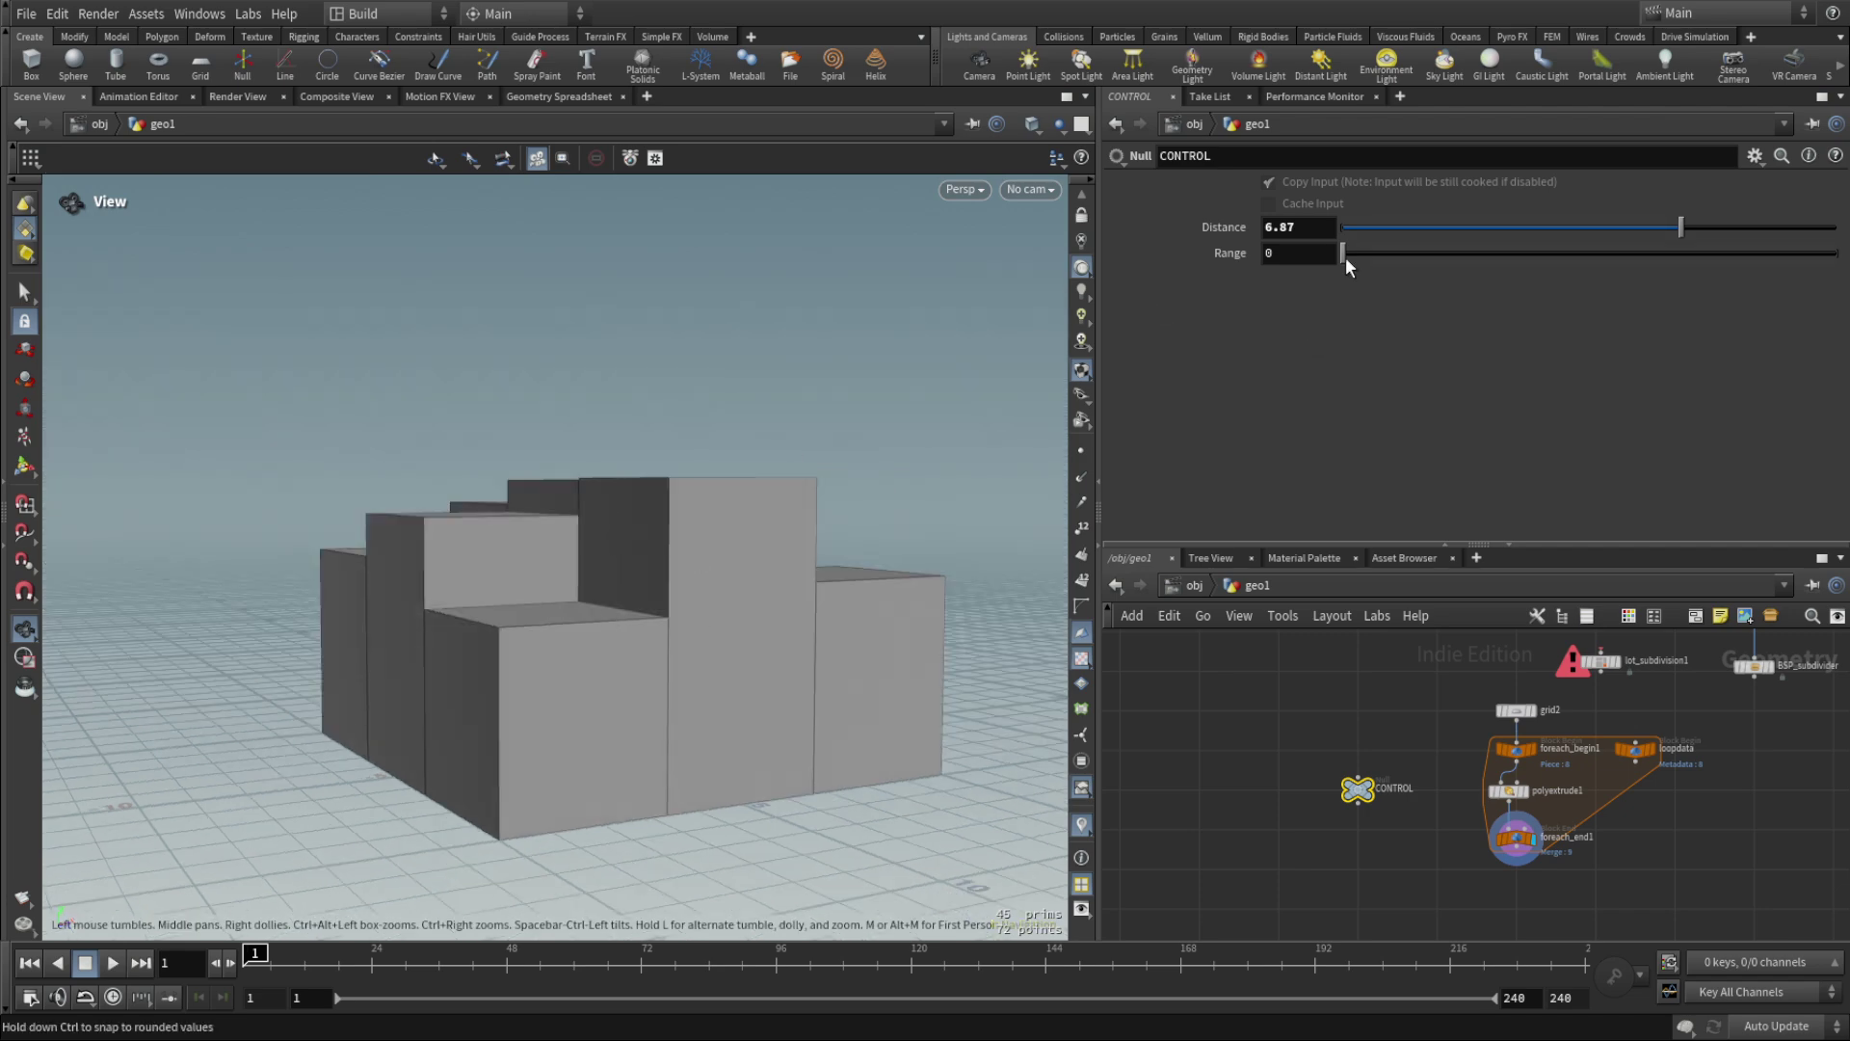
left_click_drag(1368, 250, 1291, 256)
left_click_drag(771, 579, 641, 487)
Connect grid2's output into lot_subdivision1's input.
middle_click_drag(1684, 712, 1605, 718)
left_click_drag(732, 574, 761, 578)
middle_click_drag(1581, 718, 1561, 738)
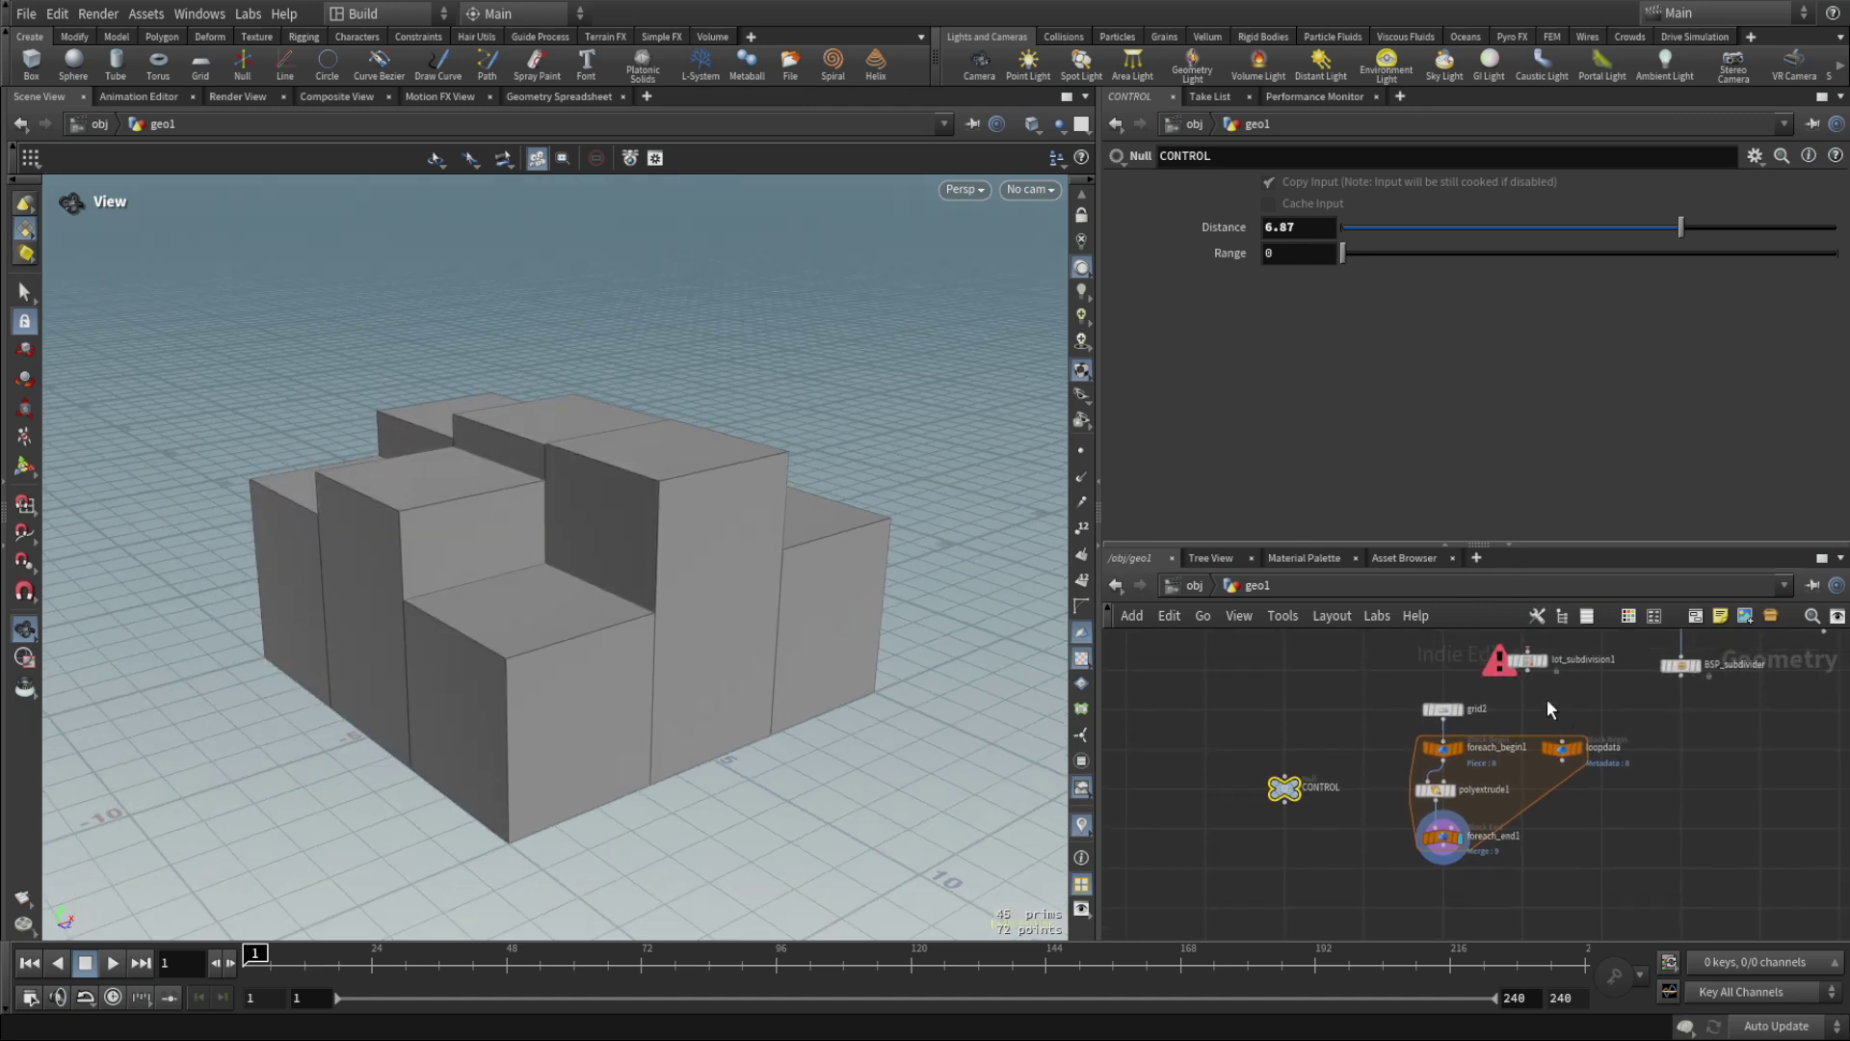
mouse_move(1443, 711)
left_mouse_down()
mouse_move(1484, 686)
mouse_move(1534, 697)
mouse_move(1442, 665)
mouse_move(1513, 686)
mouse_move(1455, 710)
left_mouse_up()
Insert lot_subdivision1 between grid2 and the loop and lower its Iterations from 8 to 4.
left_click(1448, 710)
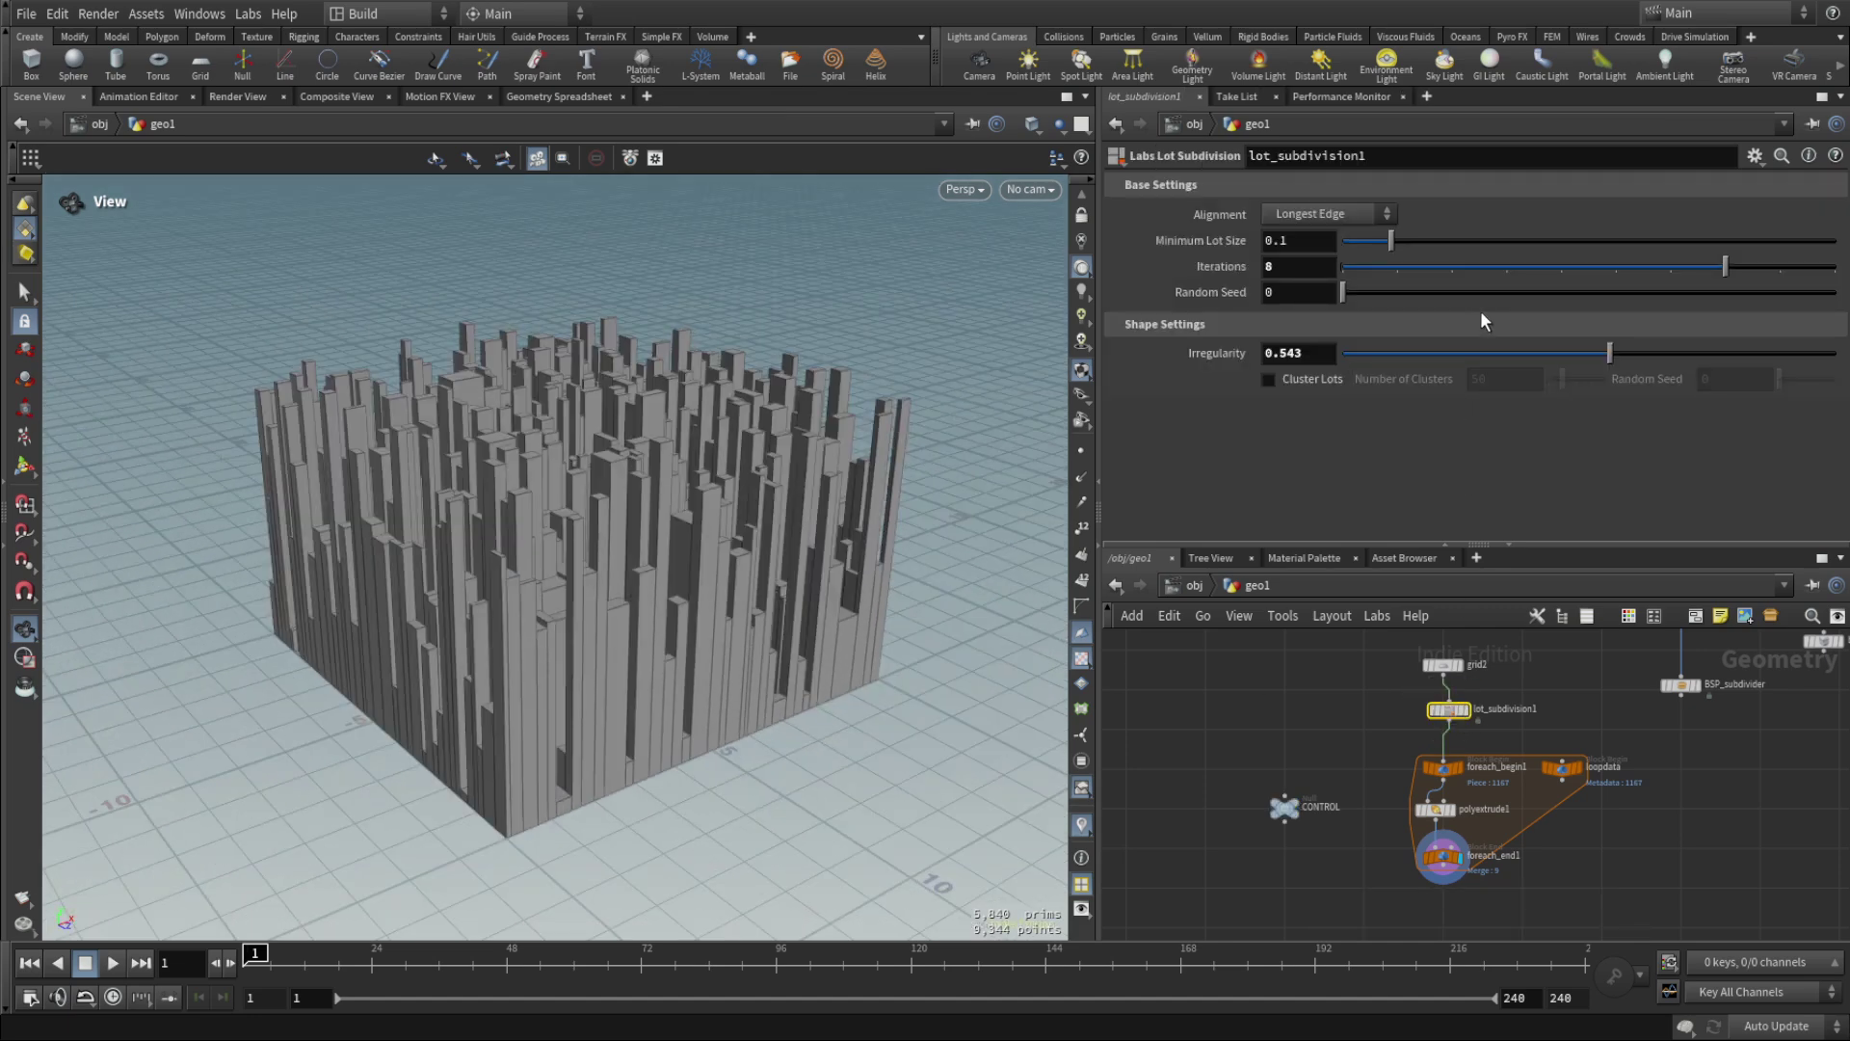
left_click_drag(1542, 267, 1491, 279)
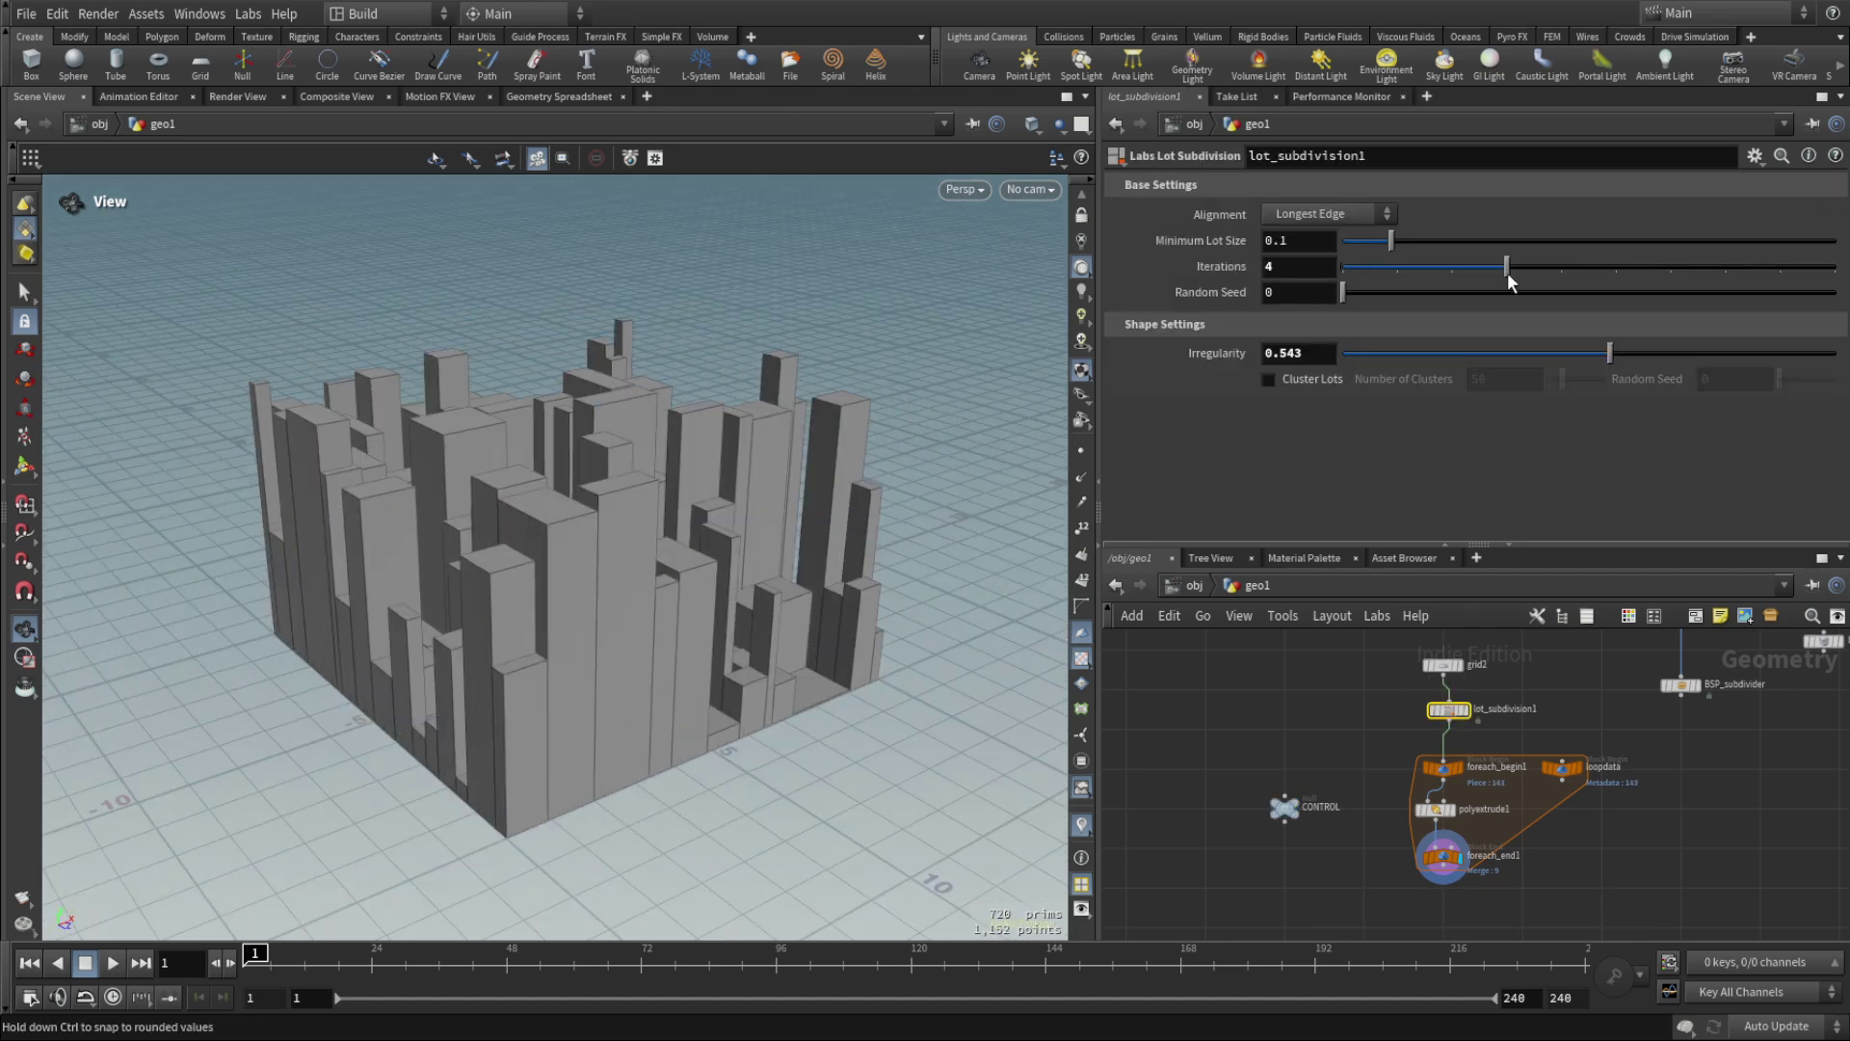
left_click_drag(462, 501, 661, 648)
left_click_drag(701, 371, 722, 507)
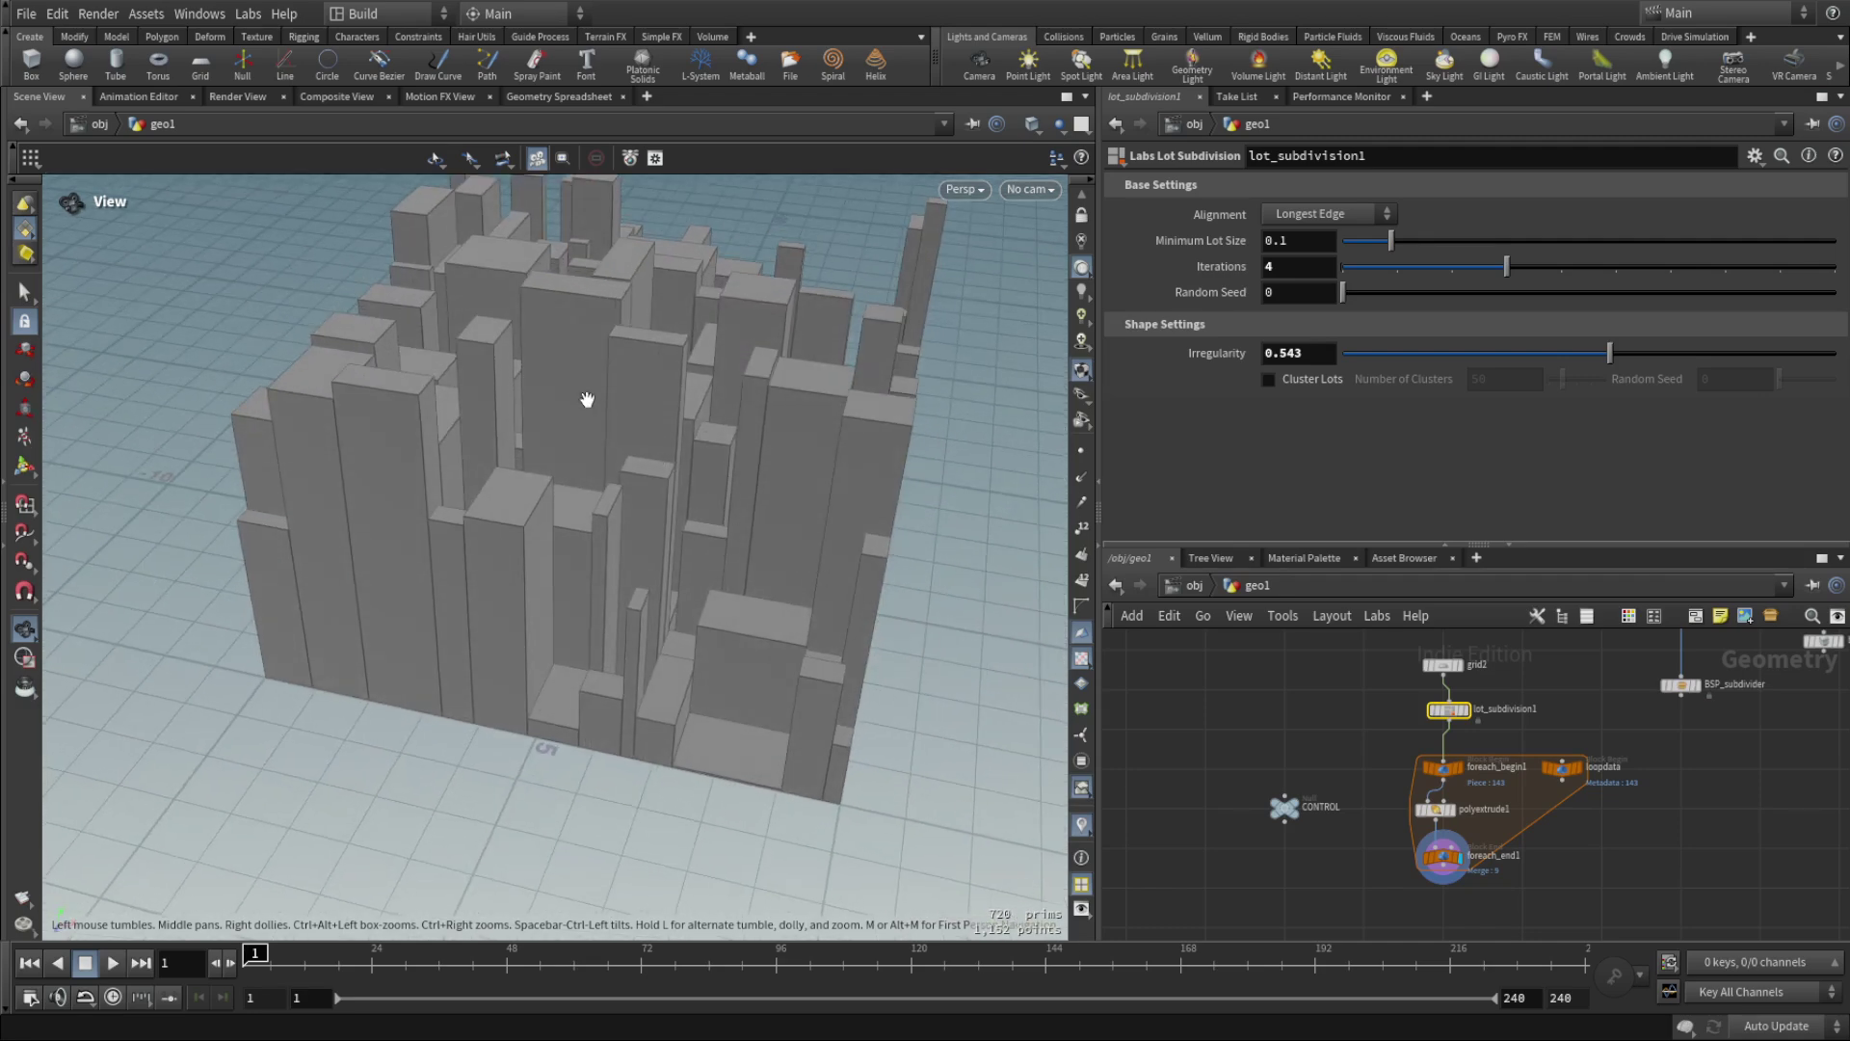
left_click_drag(587, 399, 679, 691)
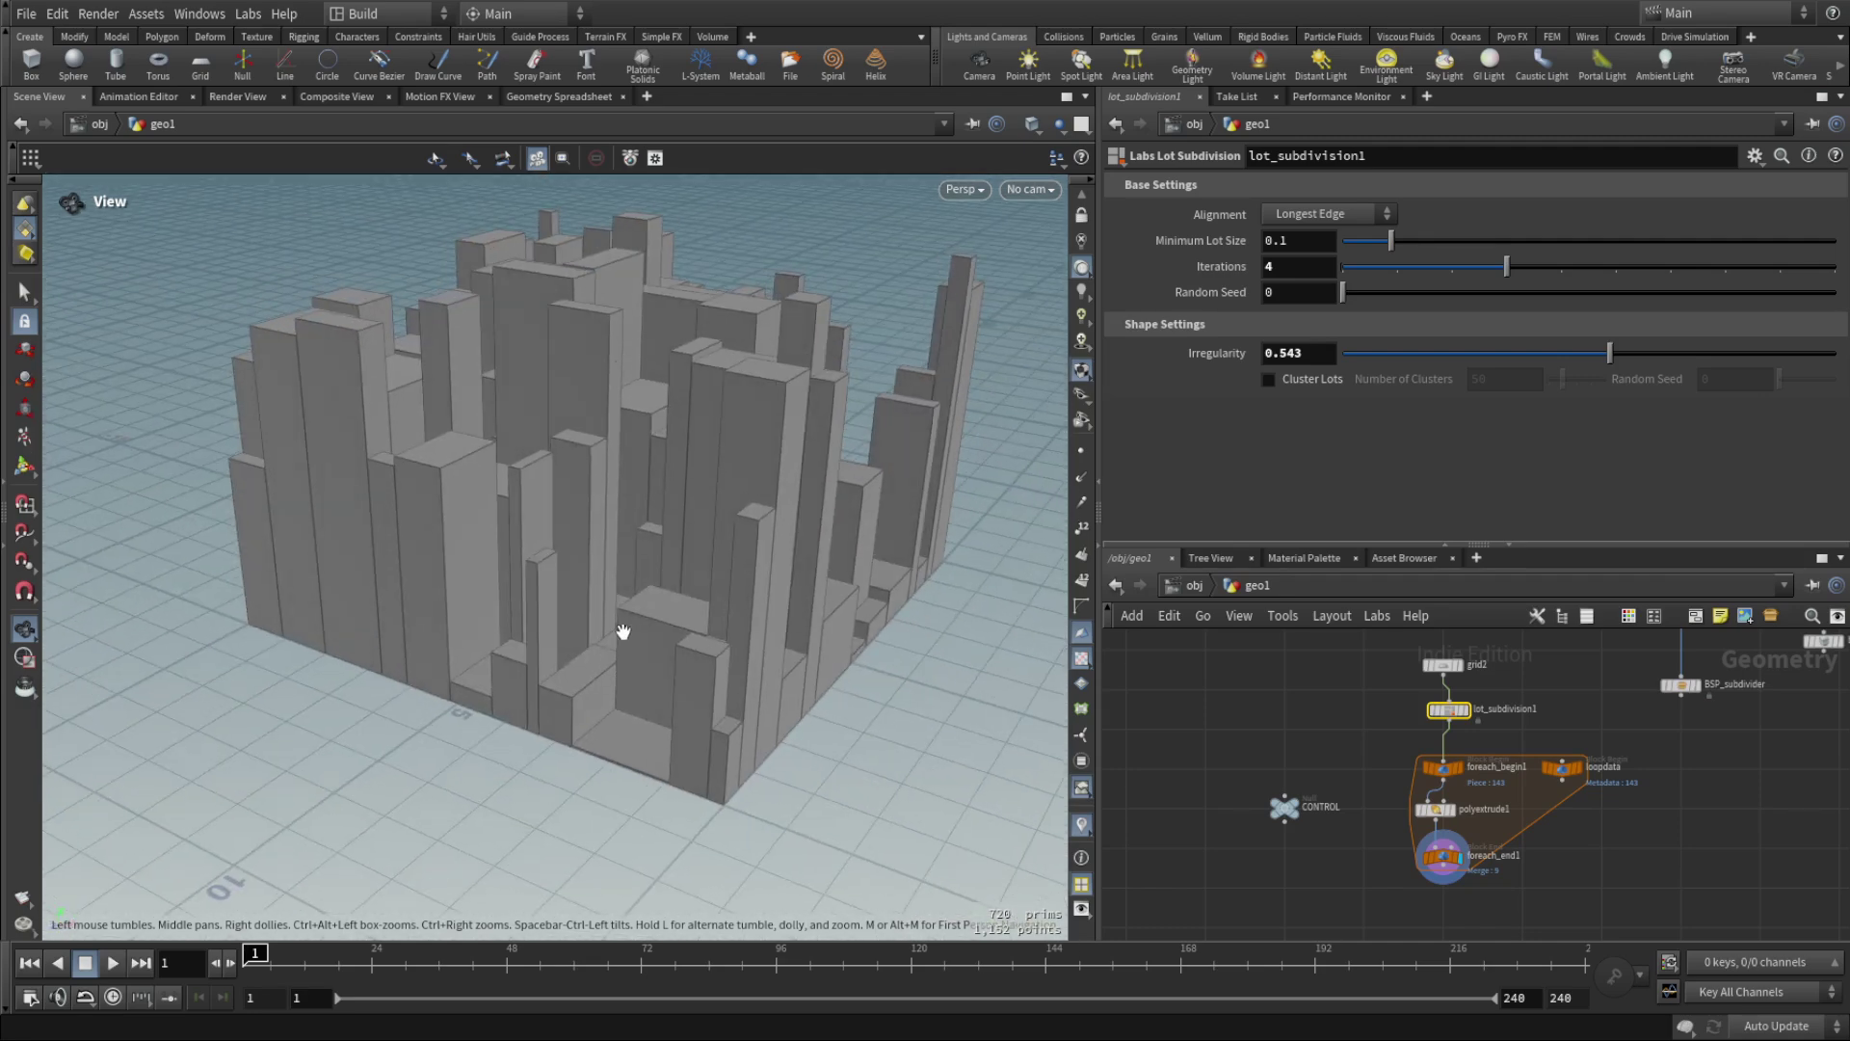
left_click_drag(626, 559, 661, 487)
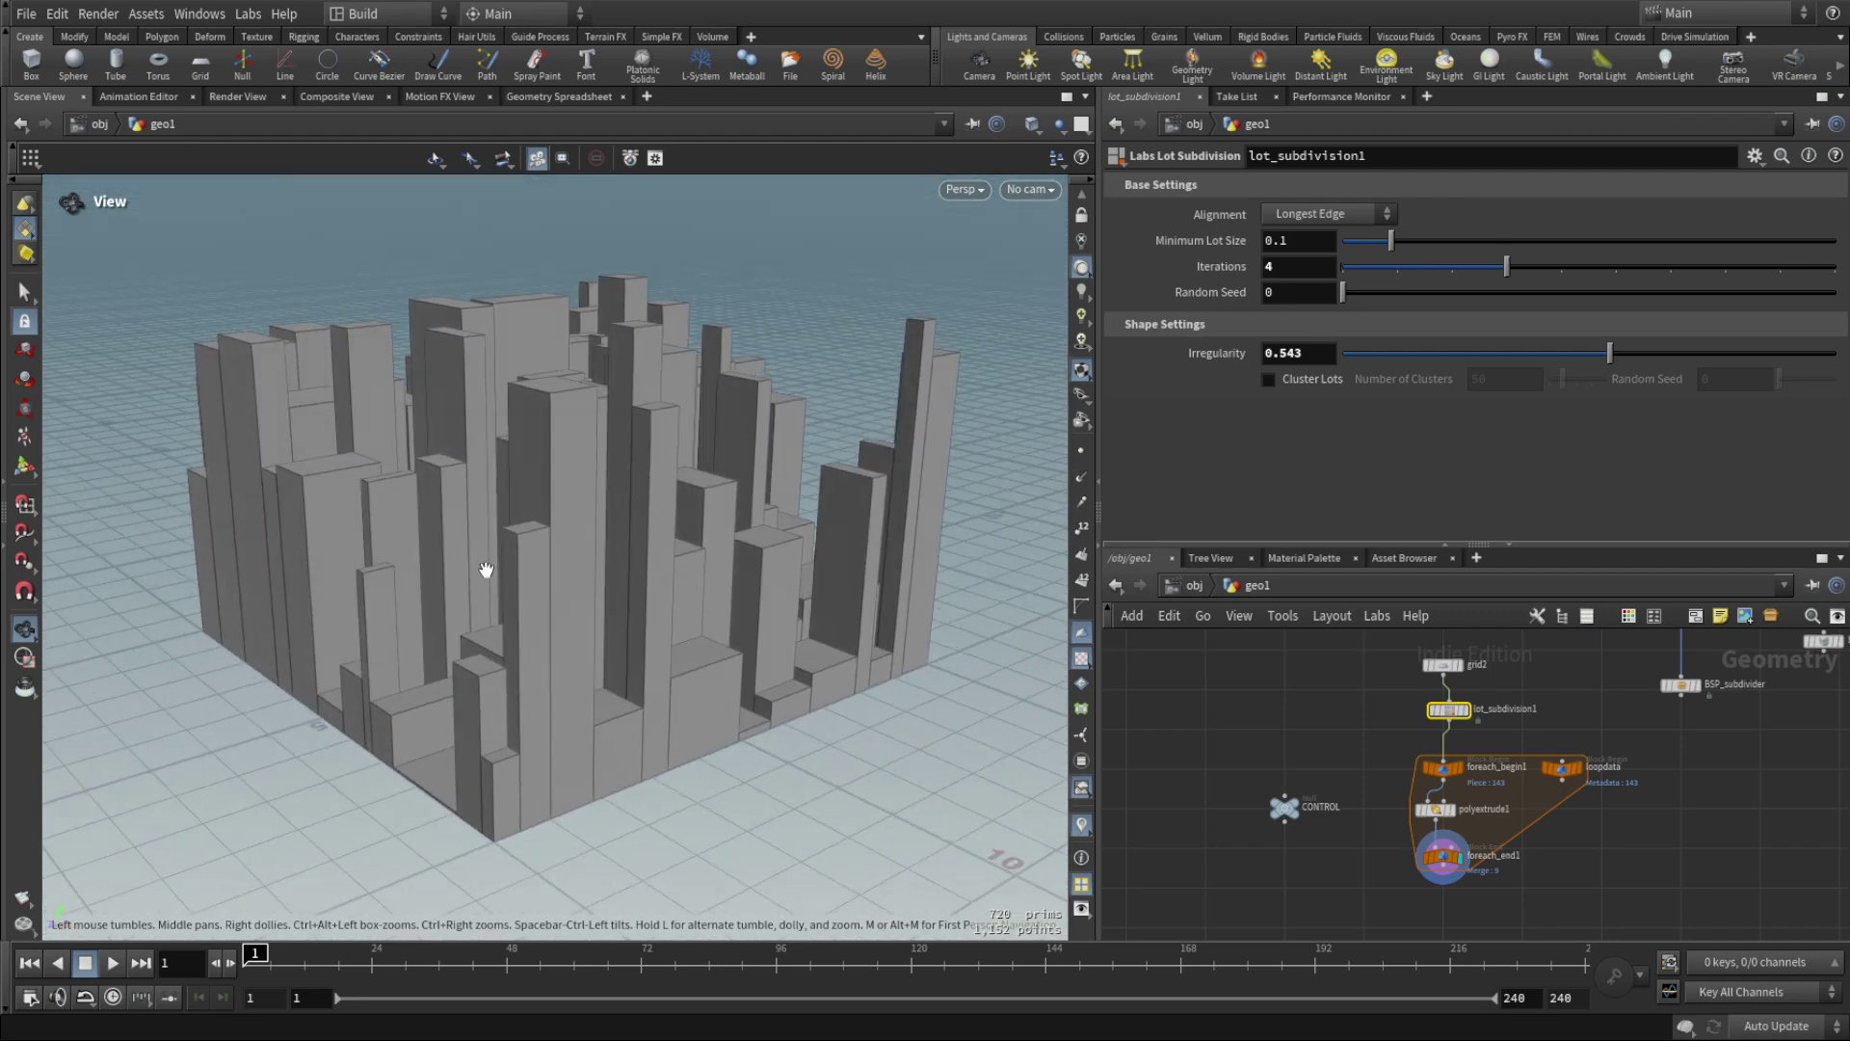
left_click_drag(486, 573, 609, 557)
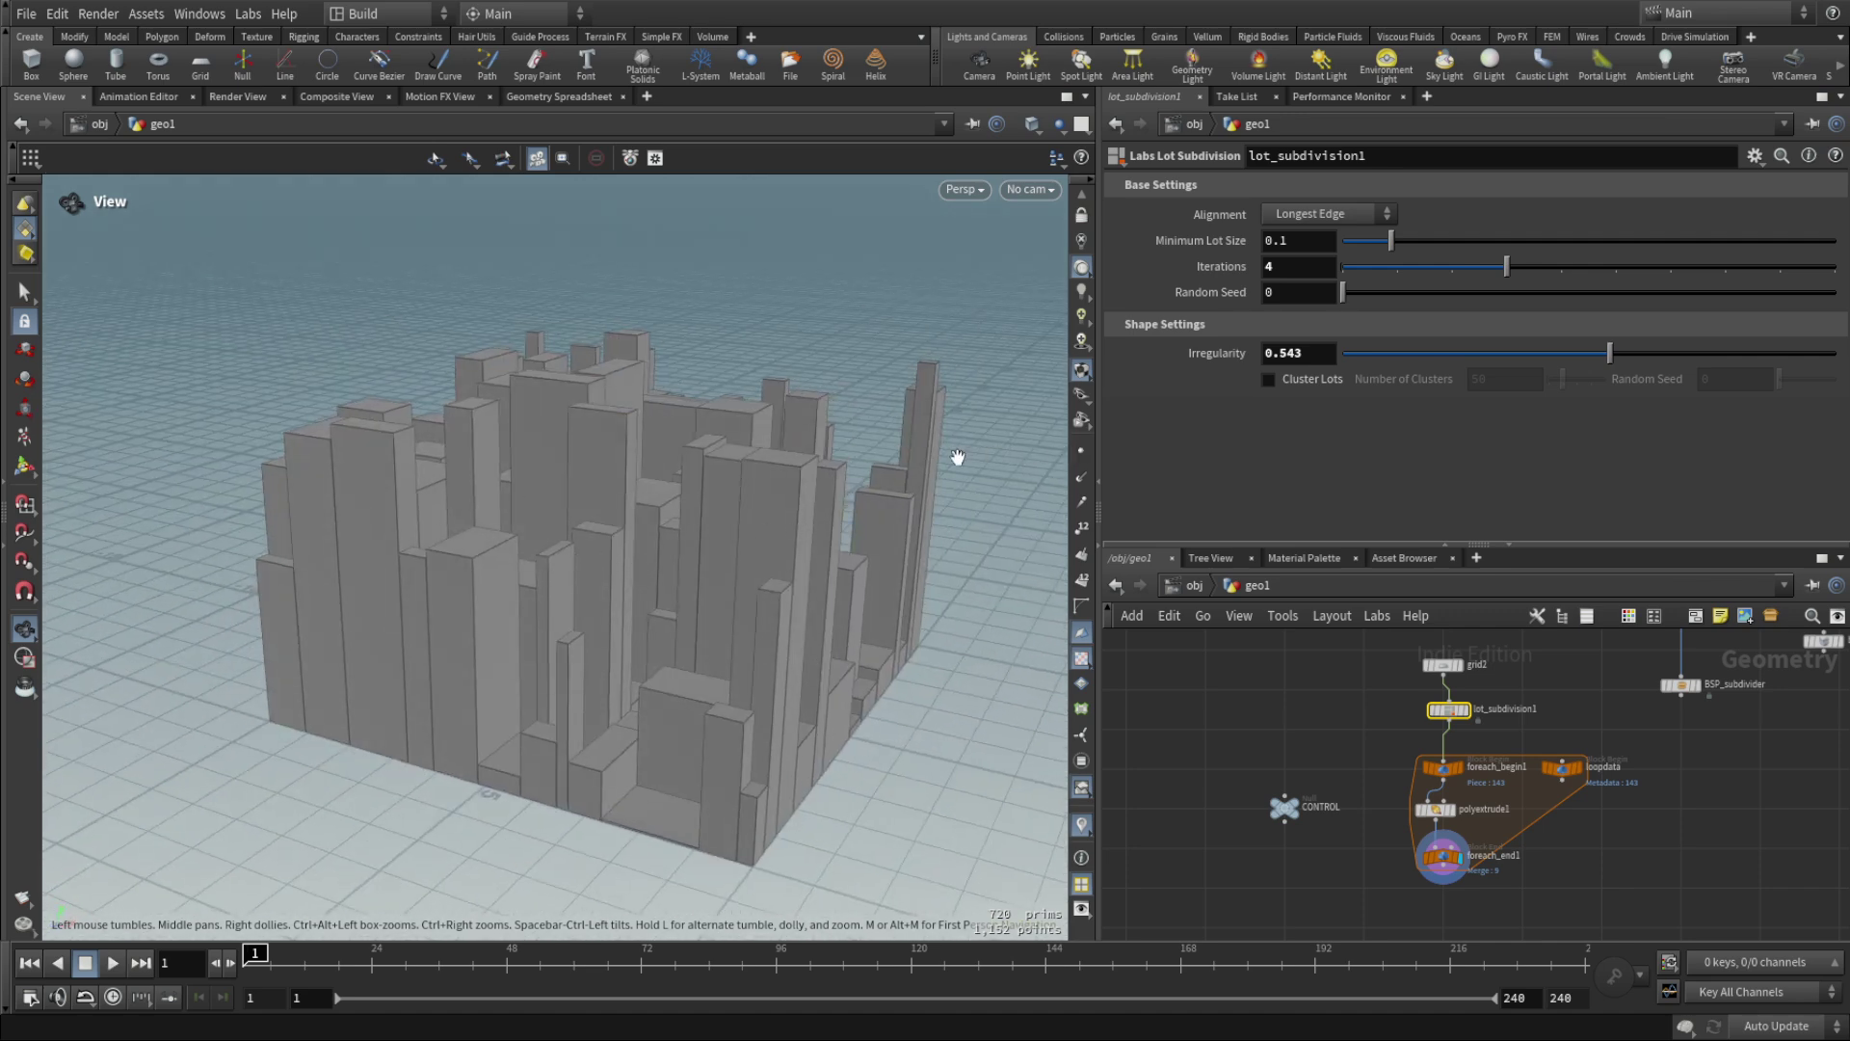
mouse_move(766, 503)
left_mouse_down()
mouse_move(661, 496)
mouse_move(710, 466)
mouse_move(801, 500)
mouse_move(792, 518)
left_mouse_up()
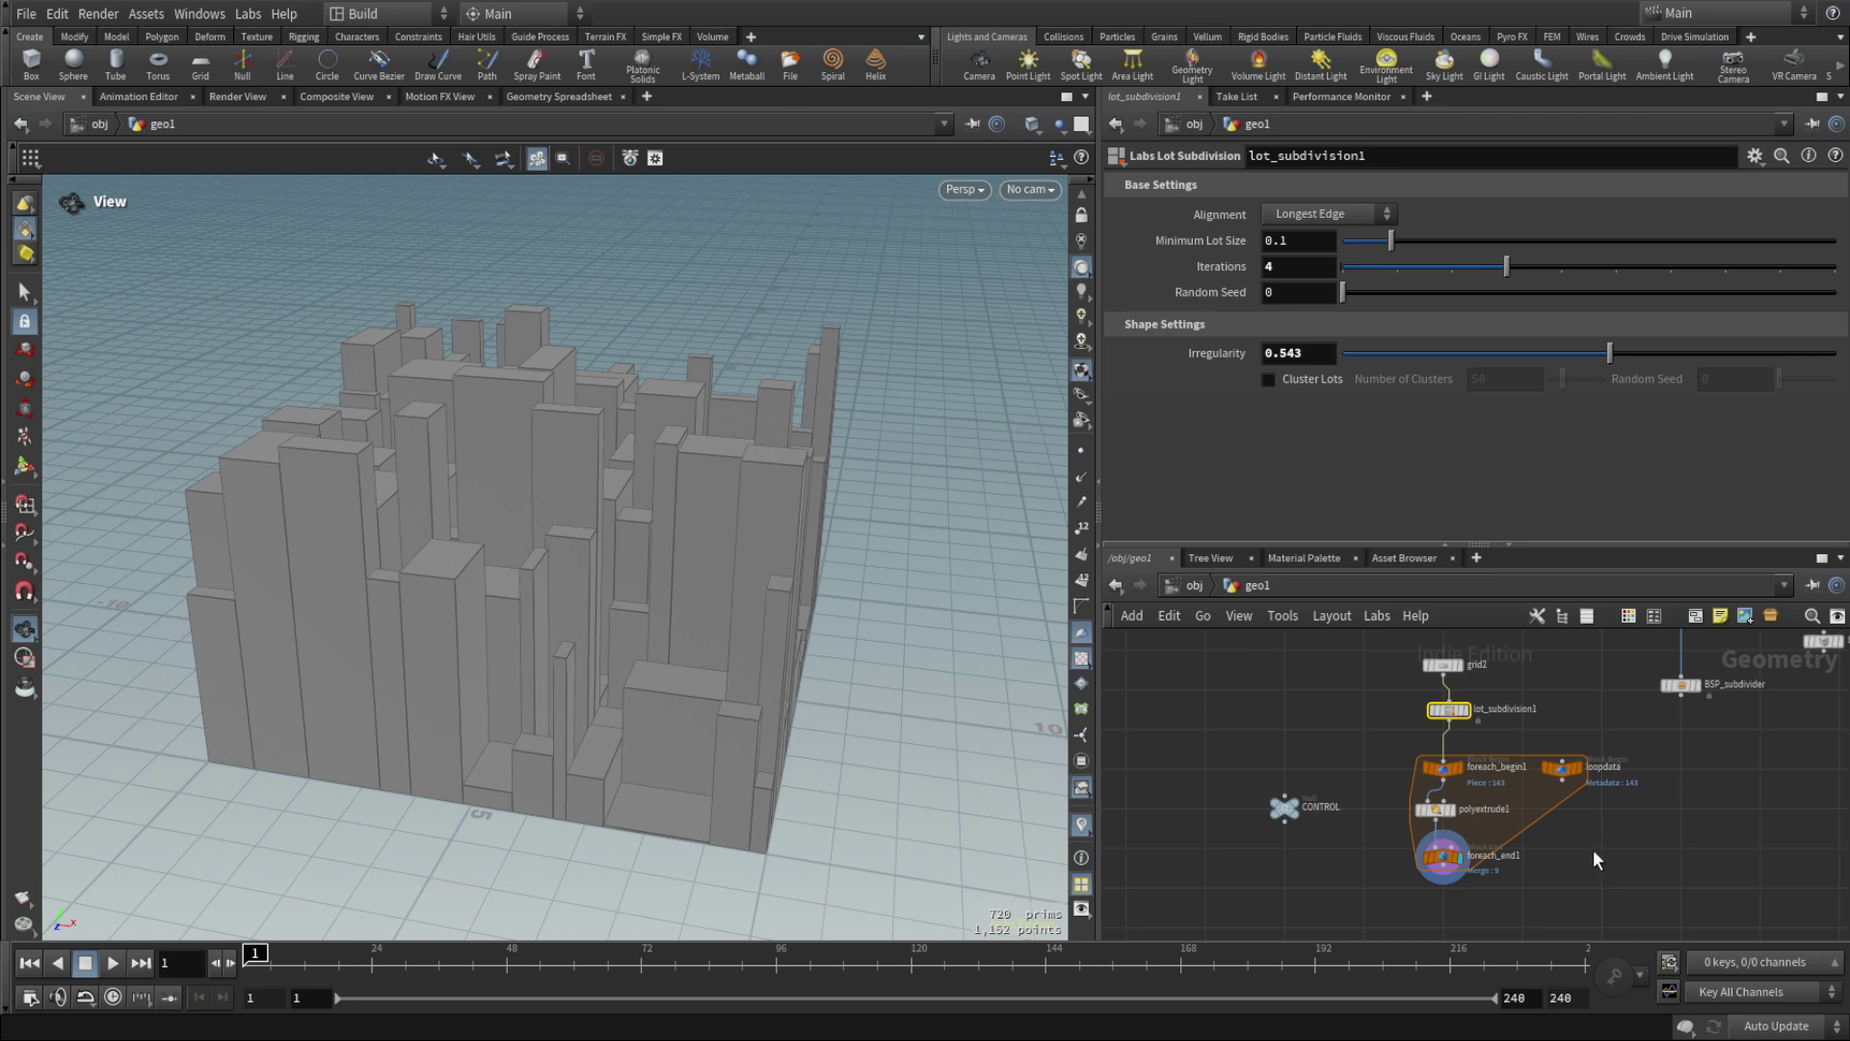
scroll(1508, 832, "up", 3)
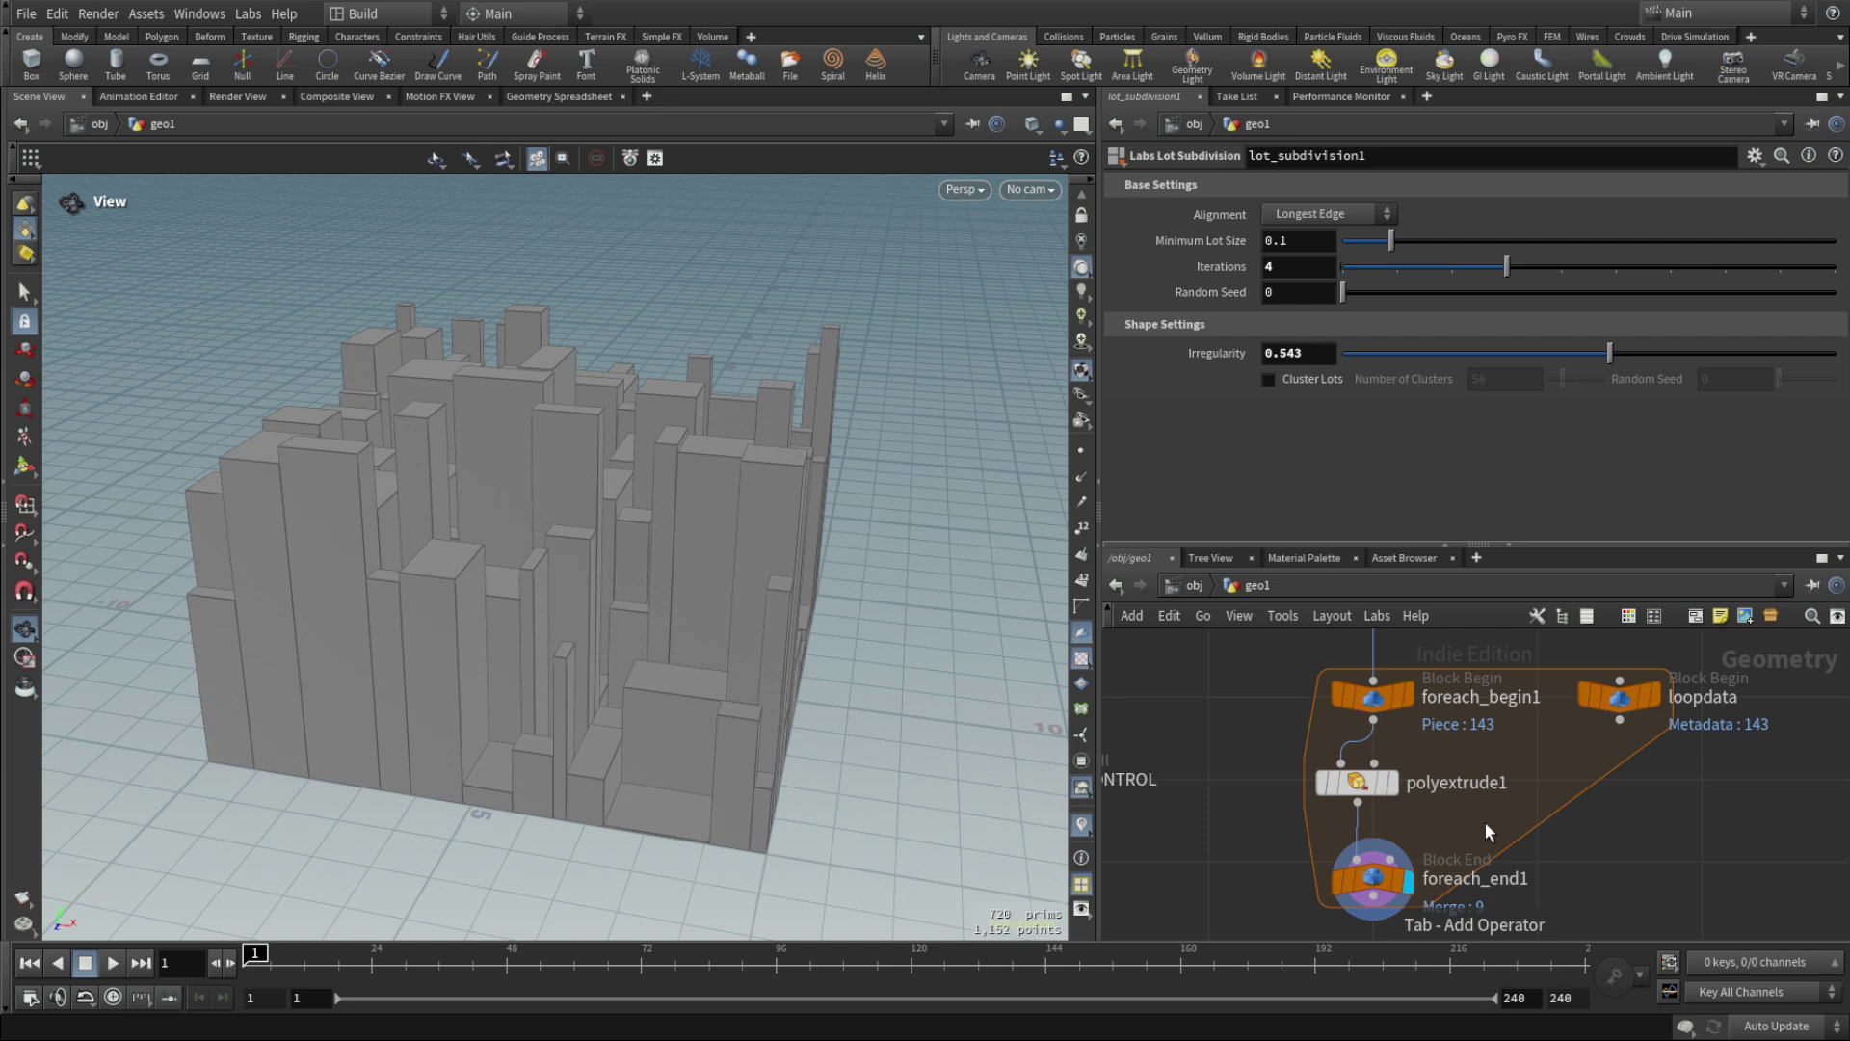
Add switch1 inside the loop with polyextrude1 and foreach_begin1 as its two inputs.
key("Tab")
left_click(1484, 823)
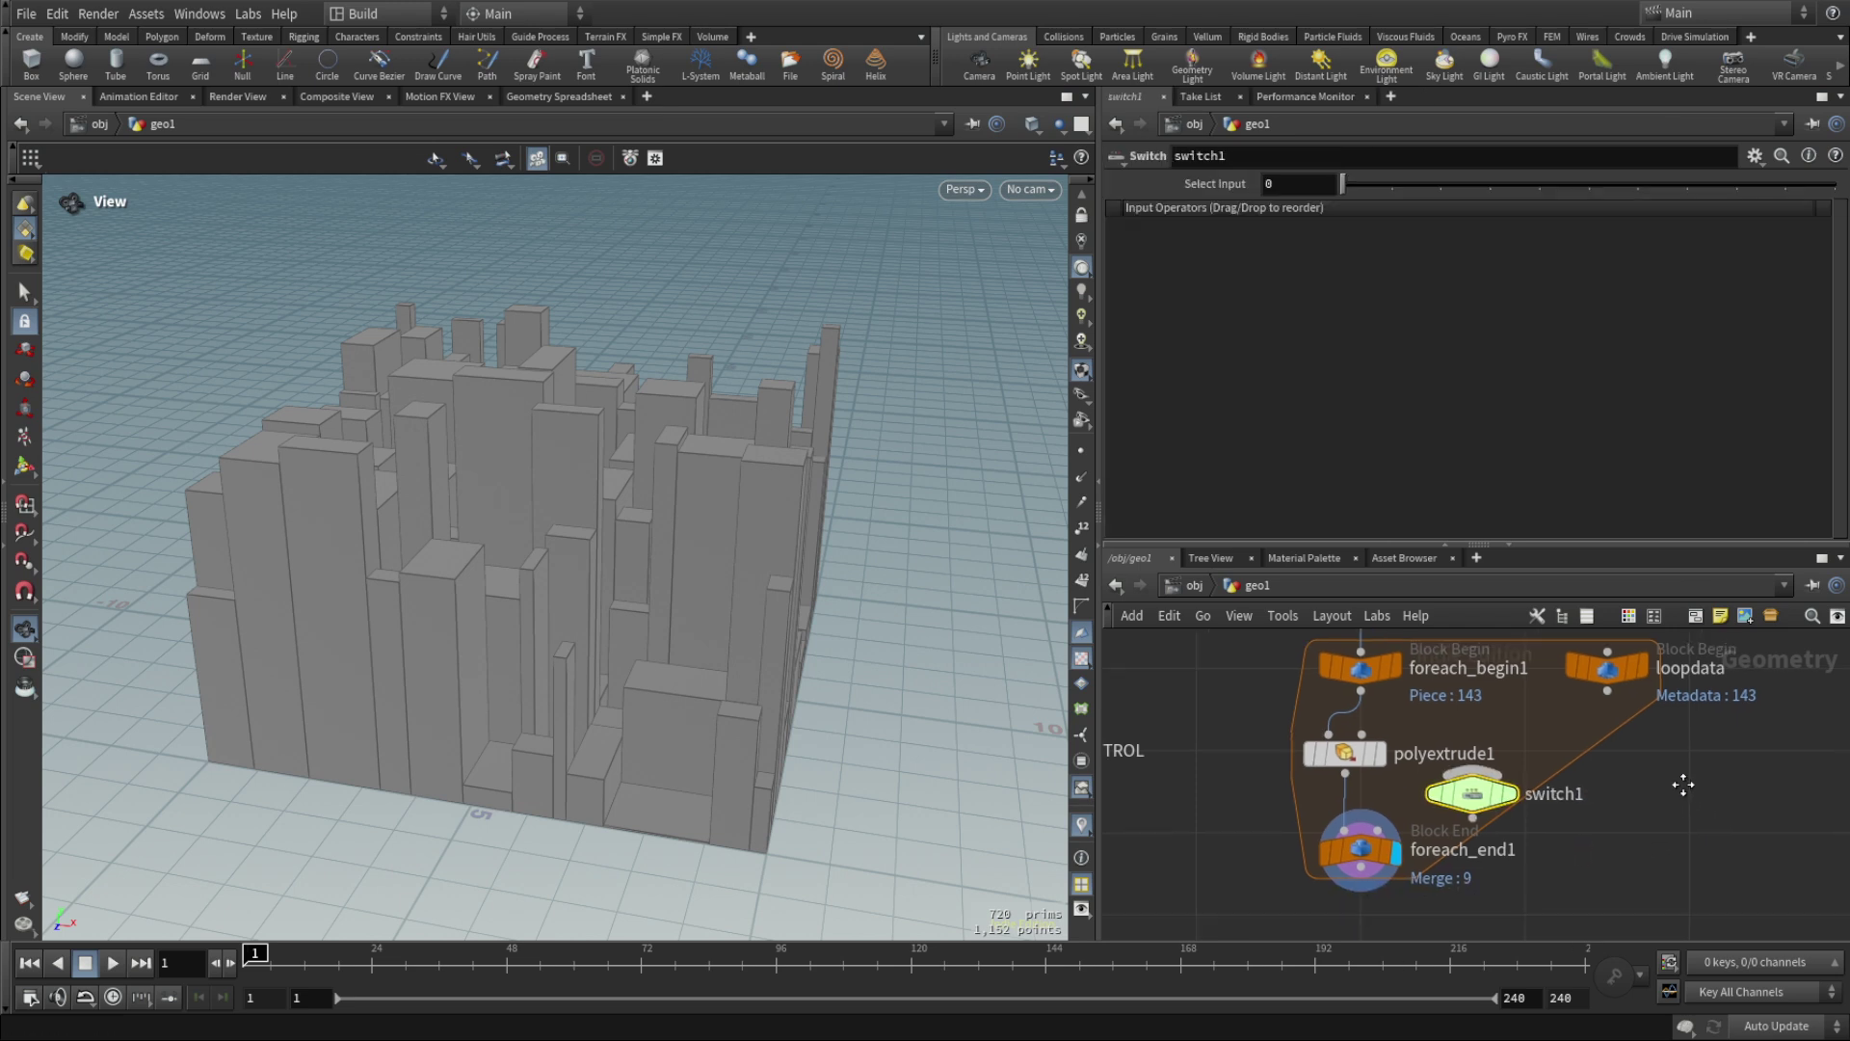
mouse_move(1359, 822)
left_click_drag(1359, 821, 1407, 870)
left_click_drag(1451, 759, 1484, 777)
left_click_drag(1333, 742, 1476, 768)
left_click_drag(1348, 662, 1484, 766)
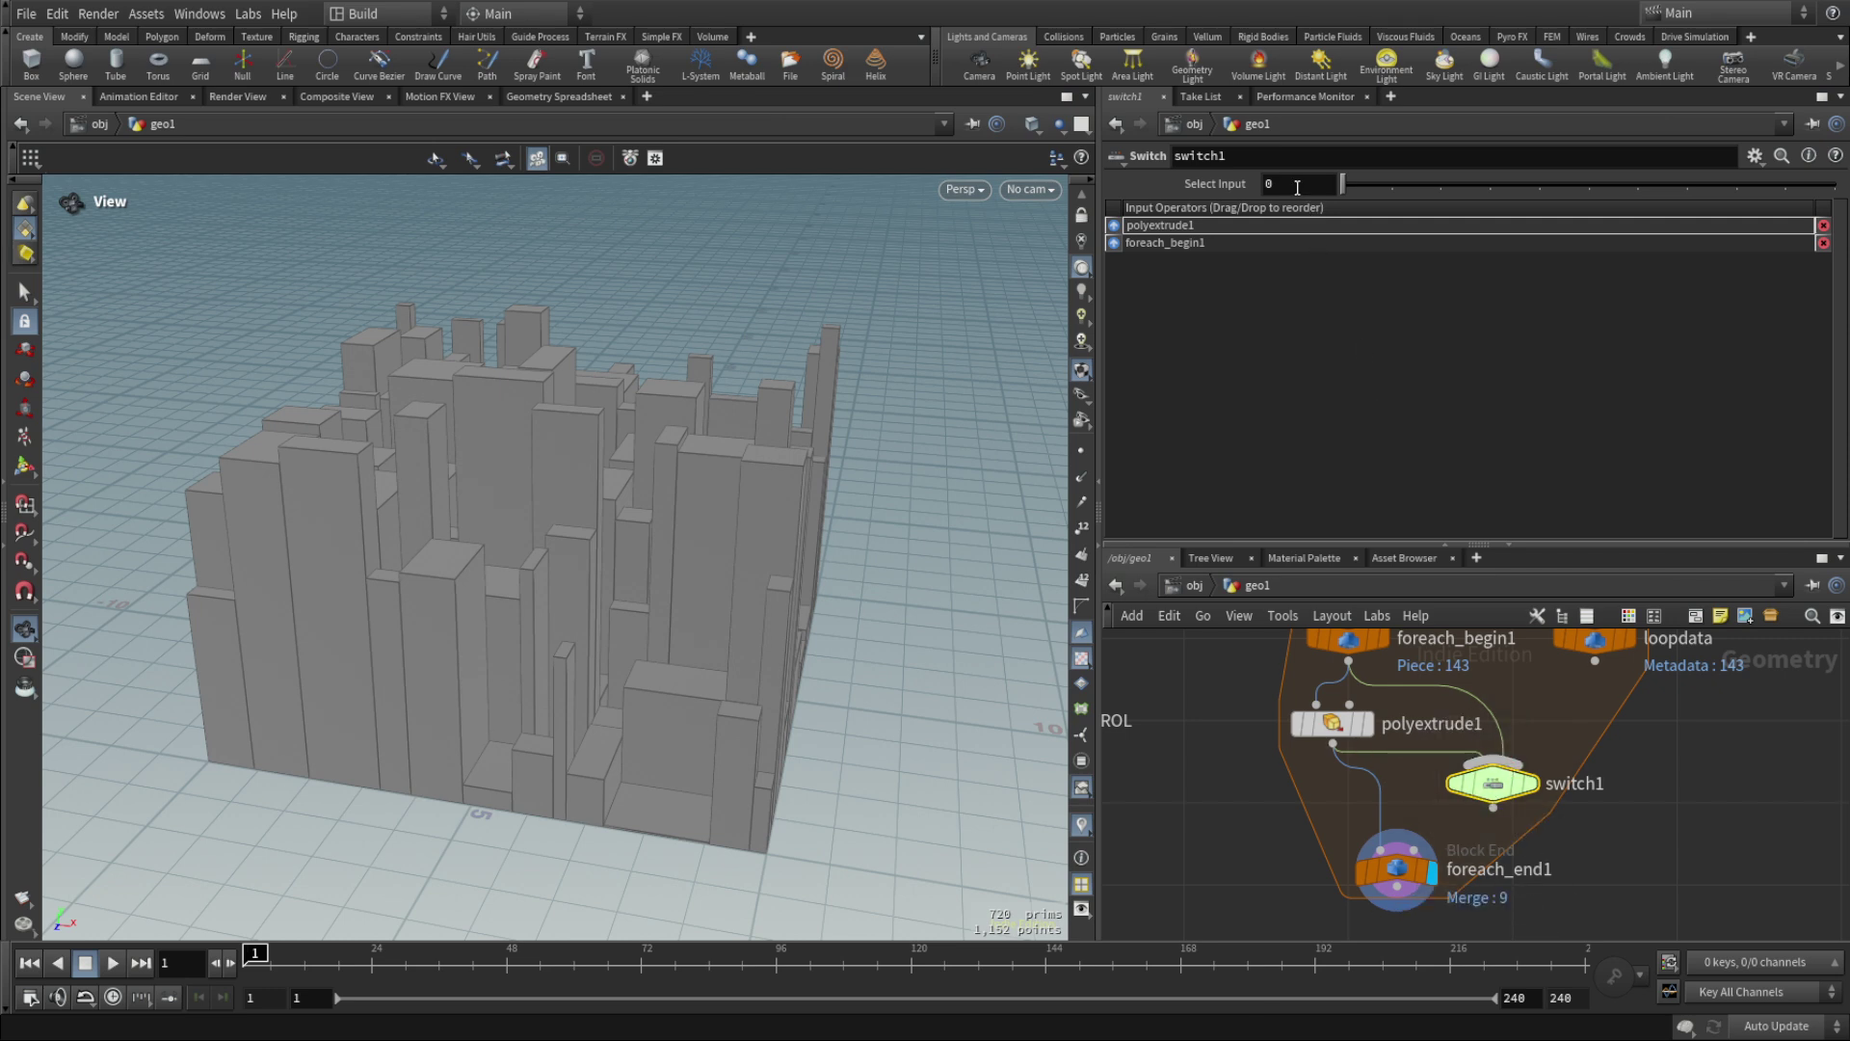
On CONTROL, with the new Skip % at 0, raise Range to 0.296.
key("ctrl+v")
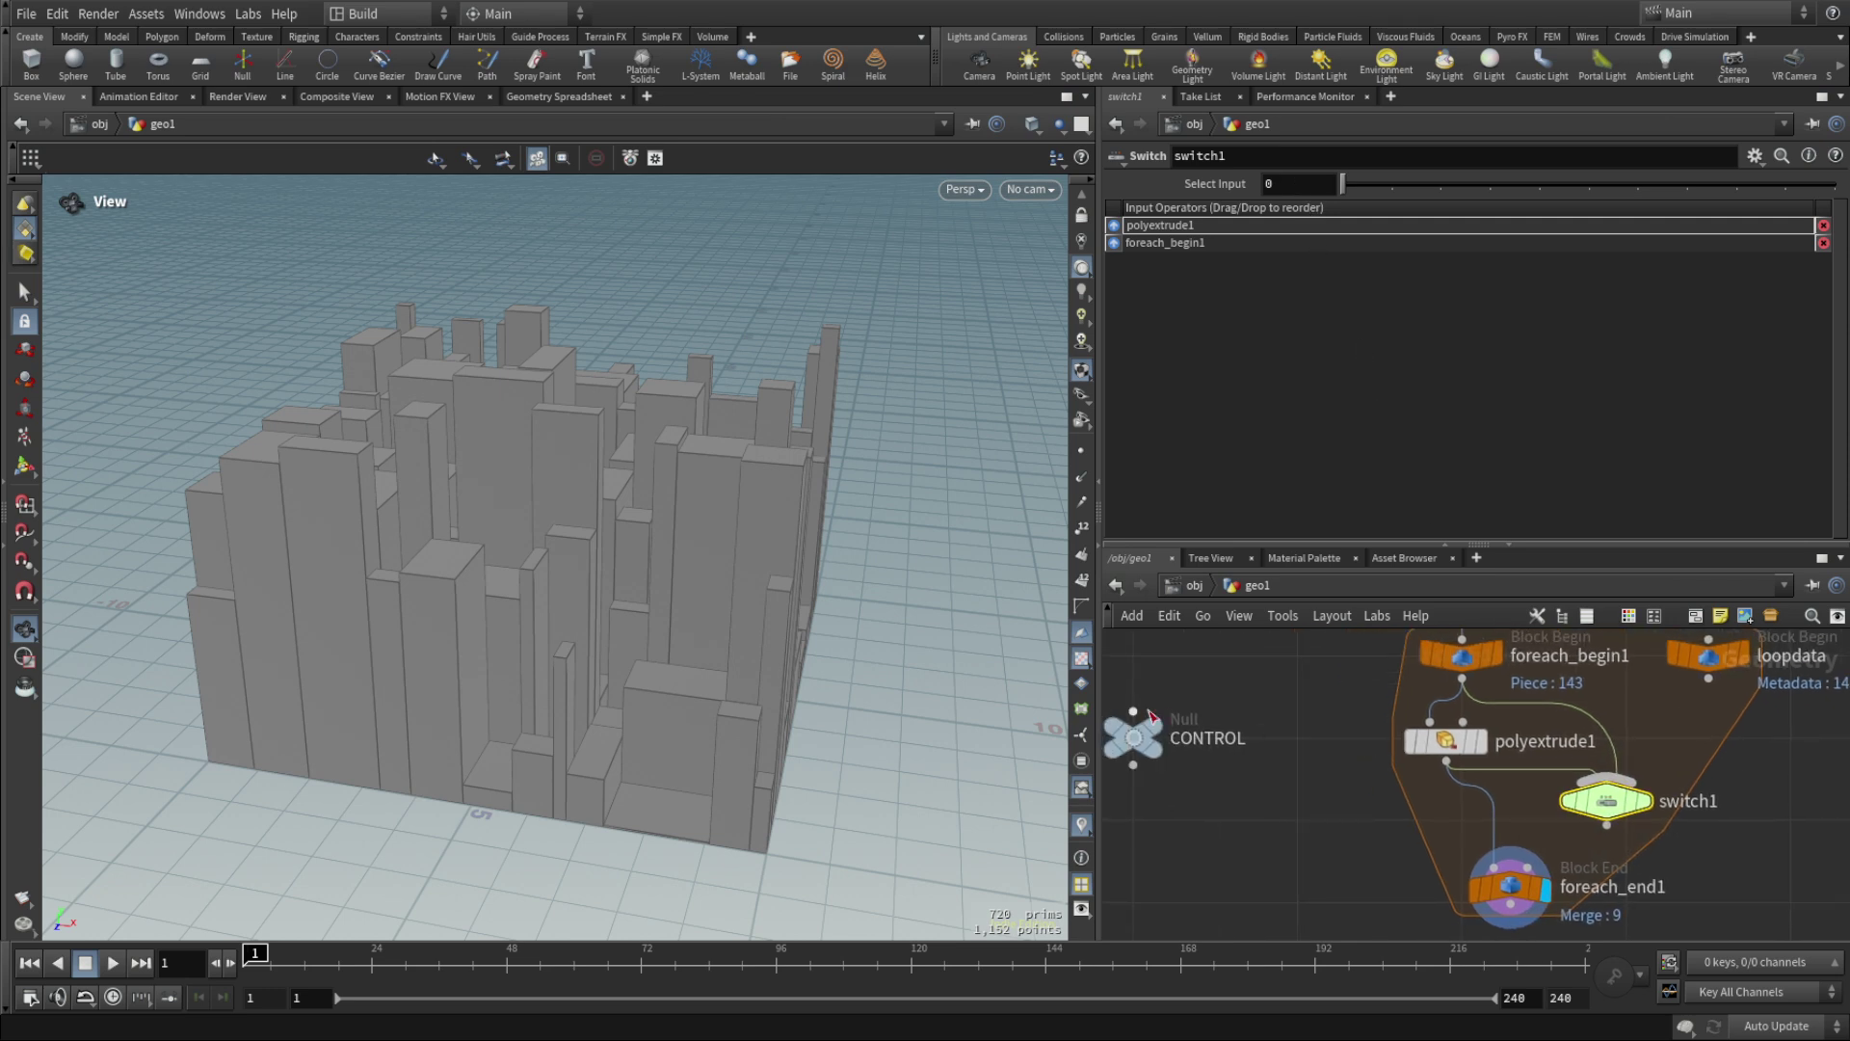
left_click(1137, 748)
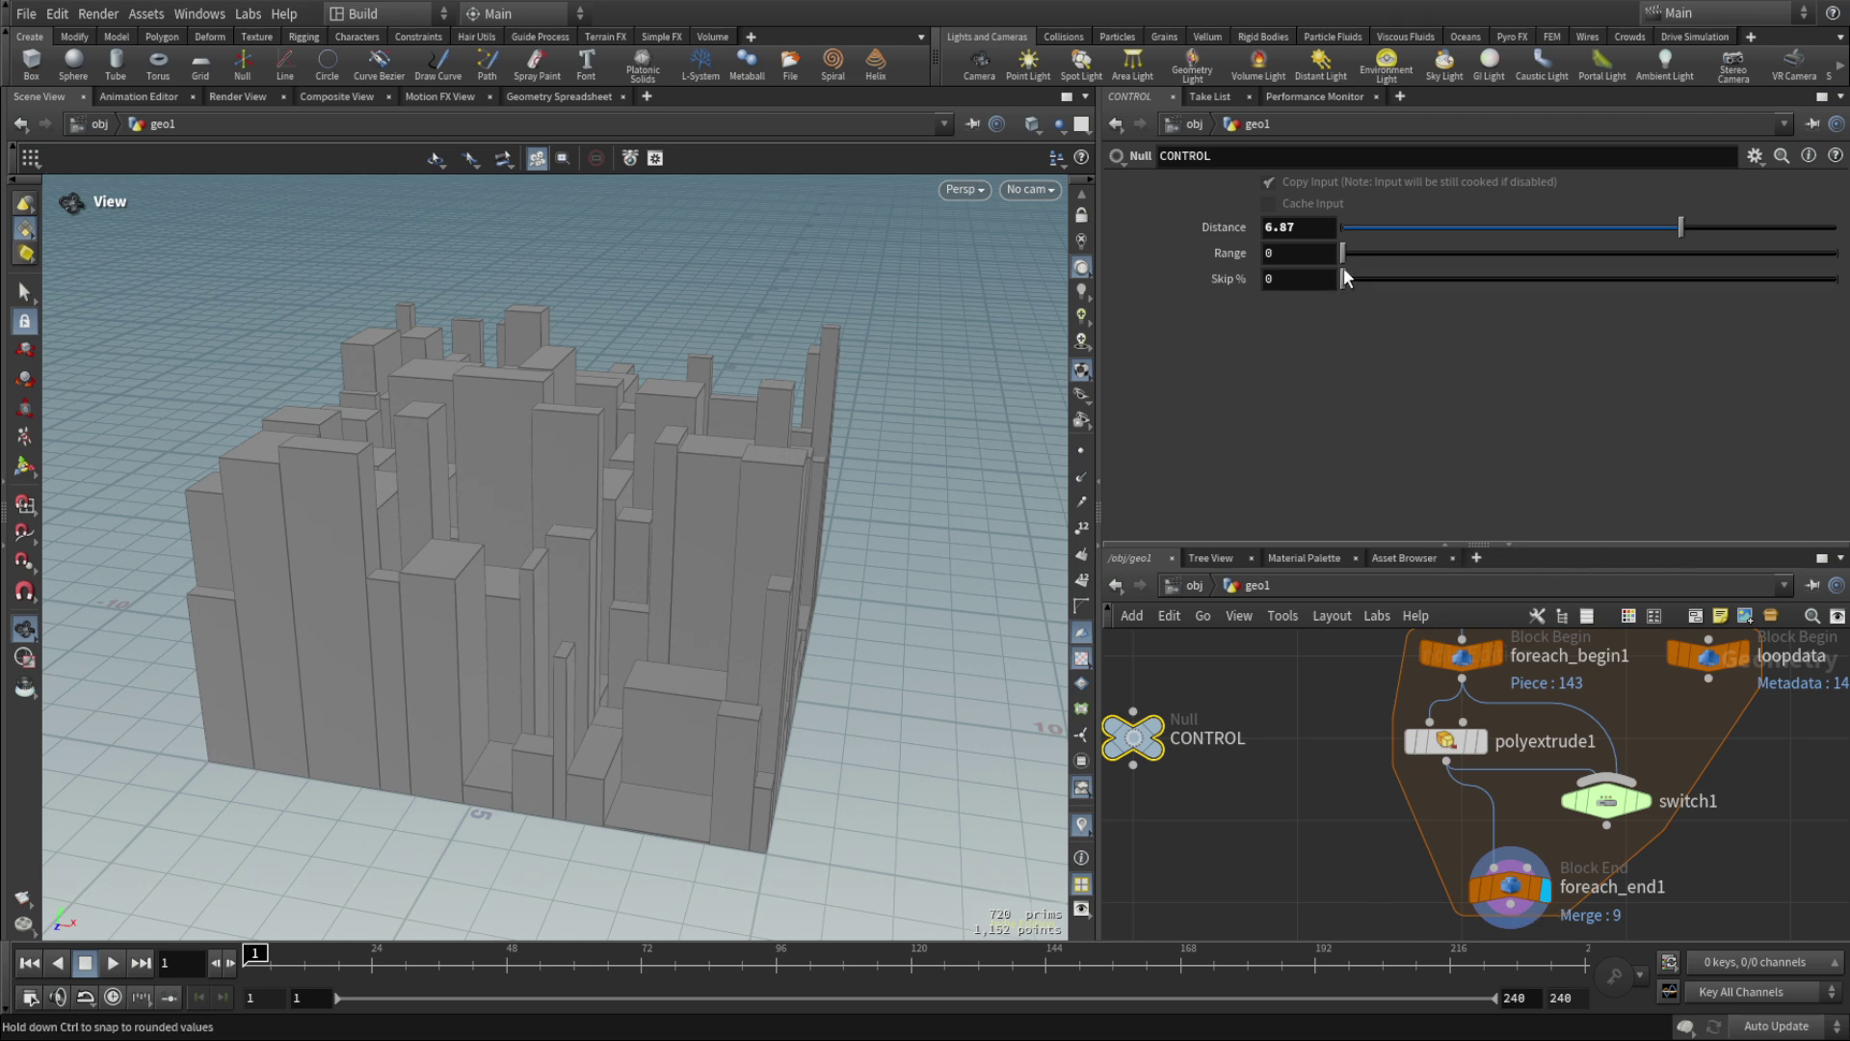
left_click_drag(1344, 267, 1639, 270)
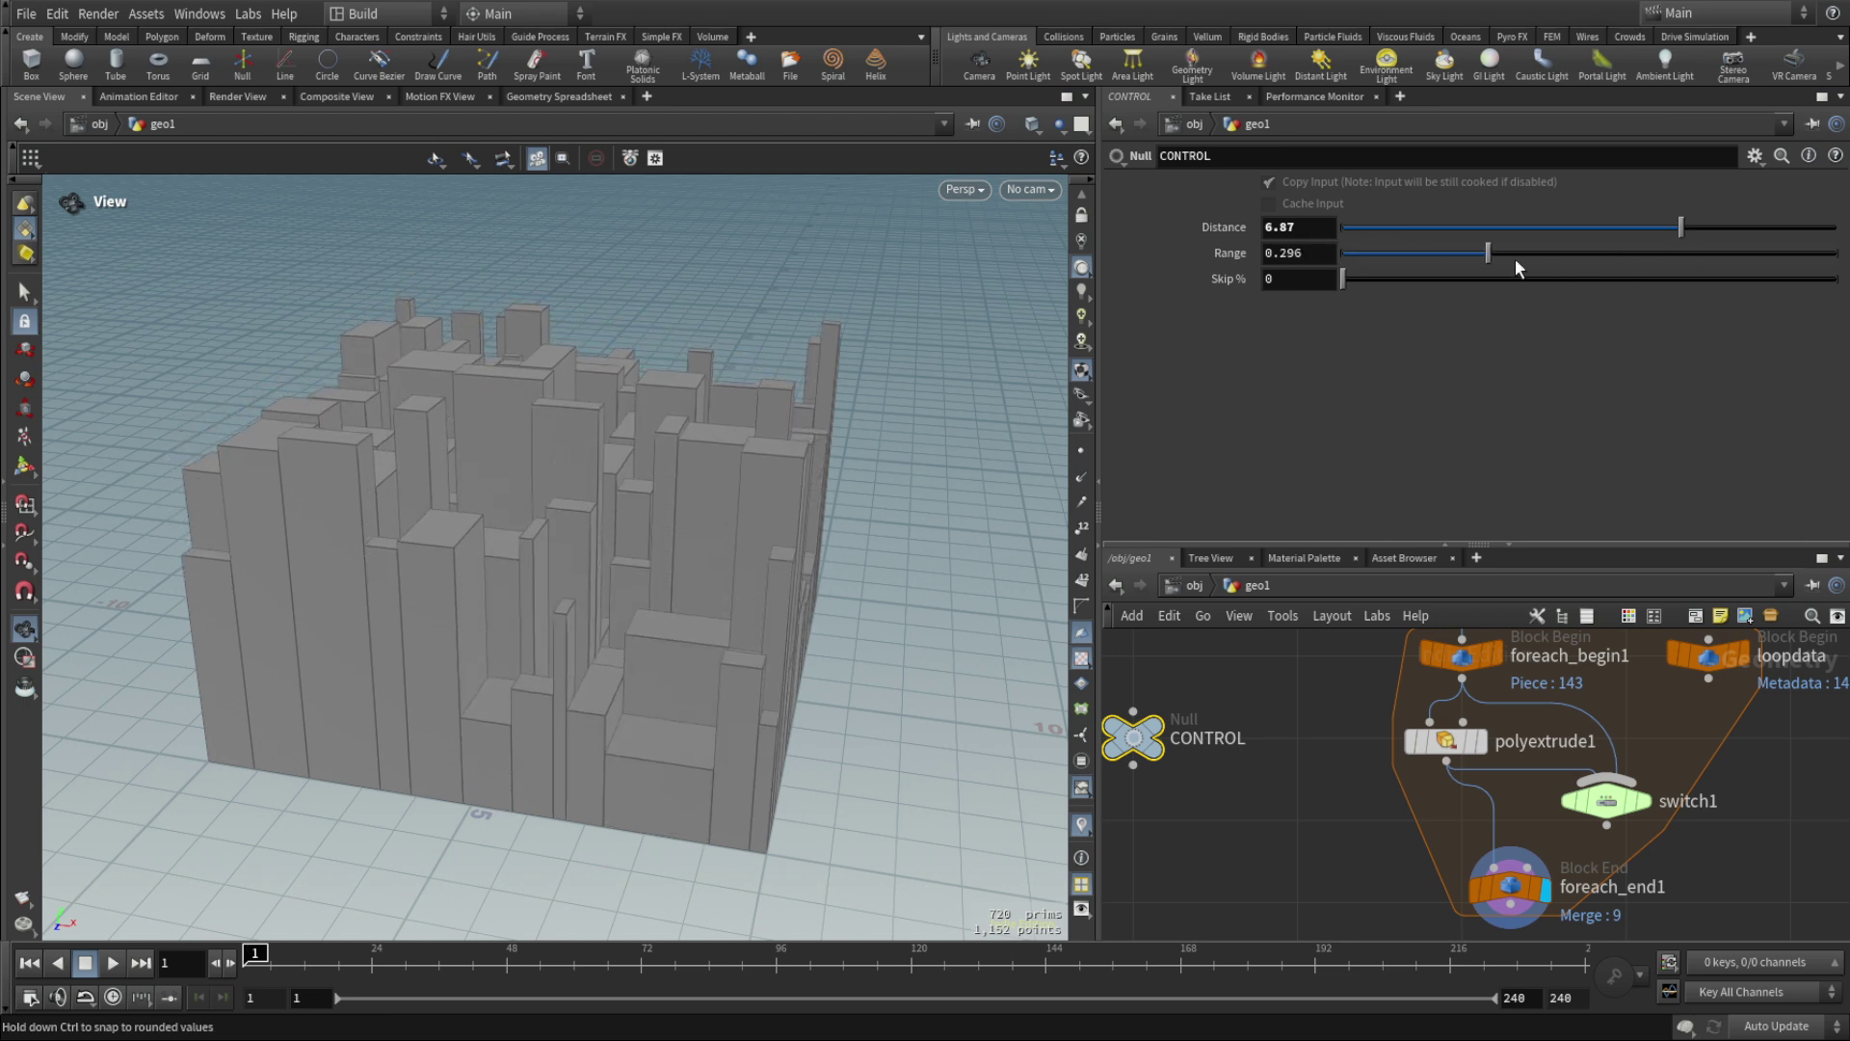
Lower Range to 0.09 and begin switch1's Select Input with if(ch("../CONTROL/ctrl_extr_skip")<.
left_click_drag(1513, 266, 1407, 267)
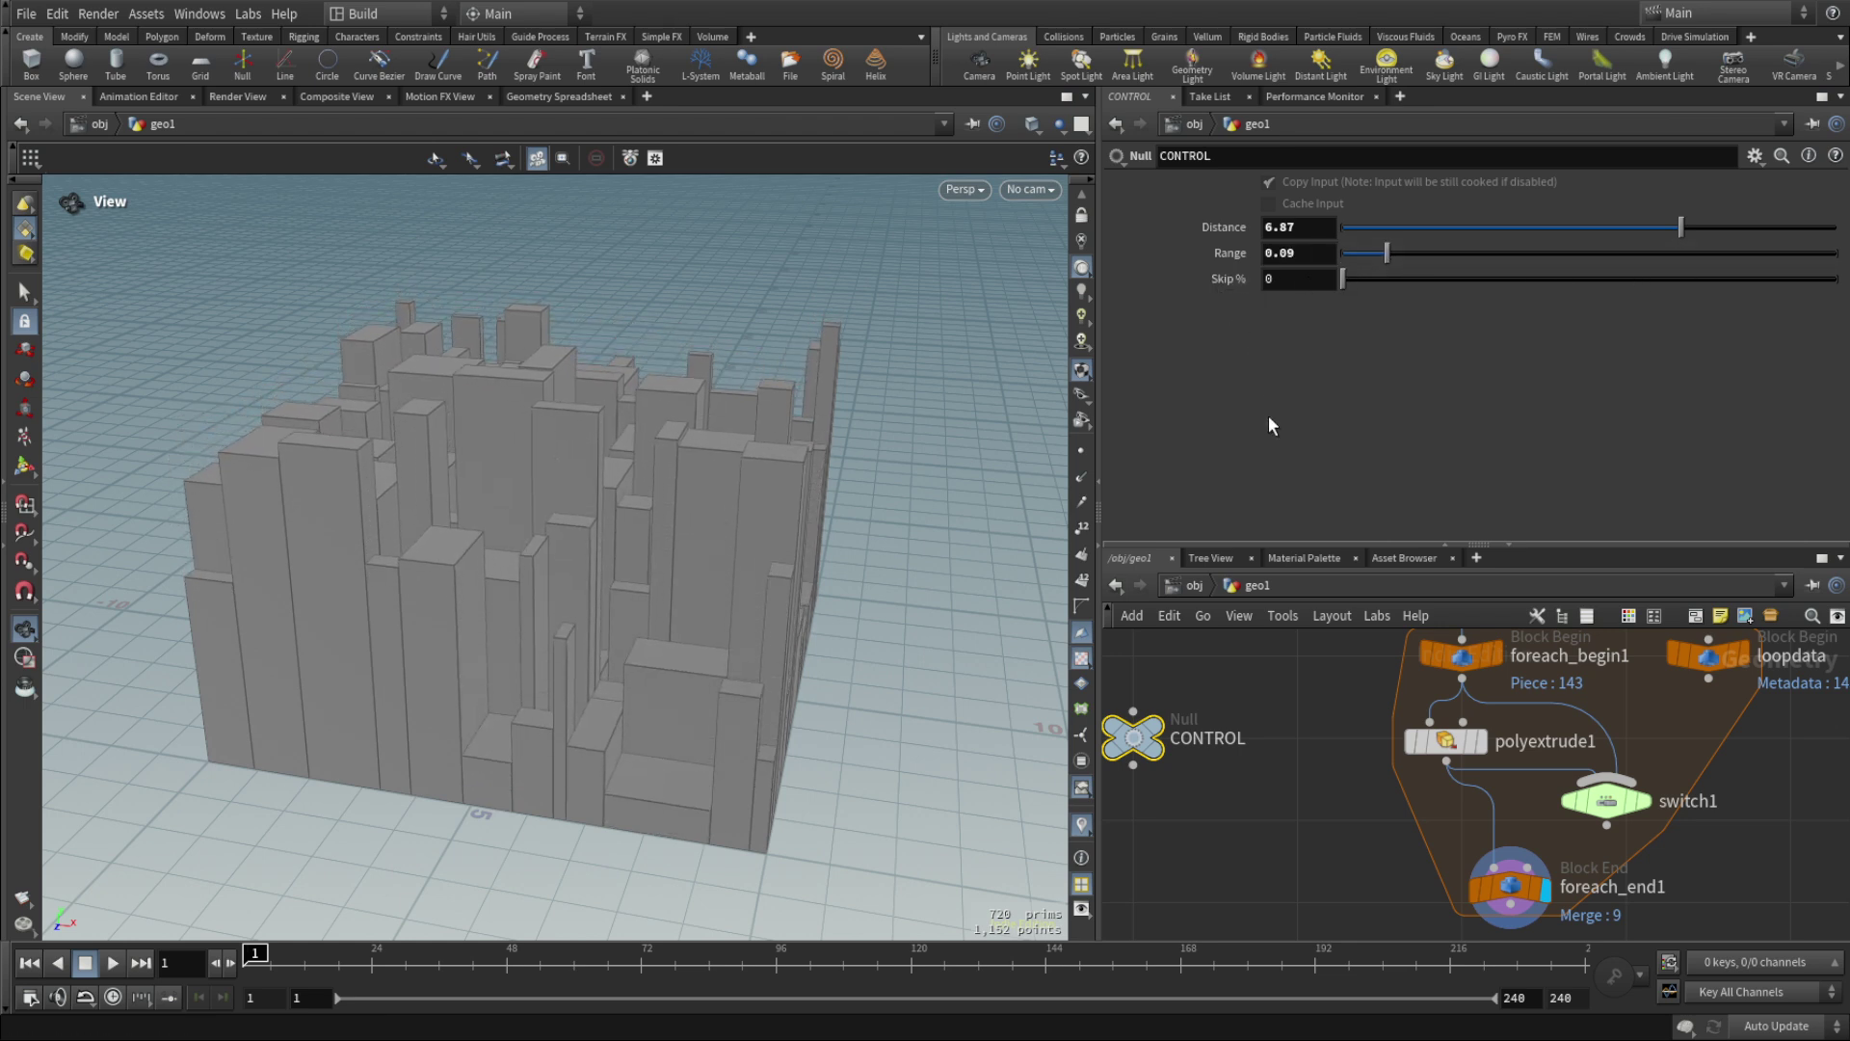
left_click(1606, 801)
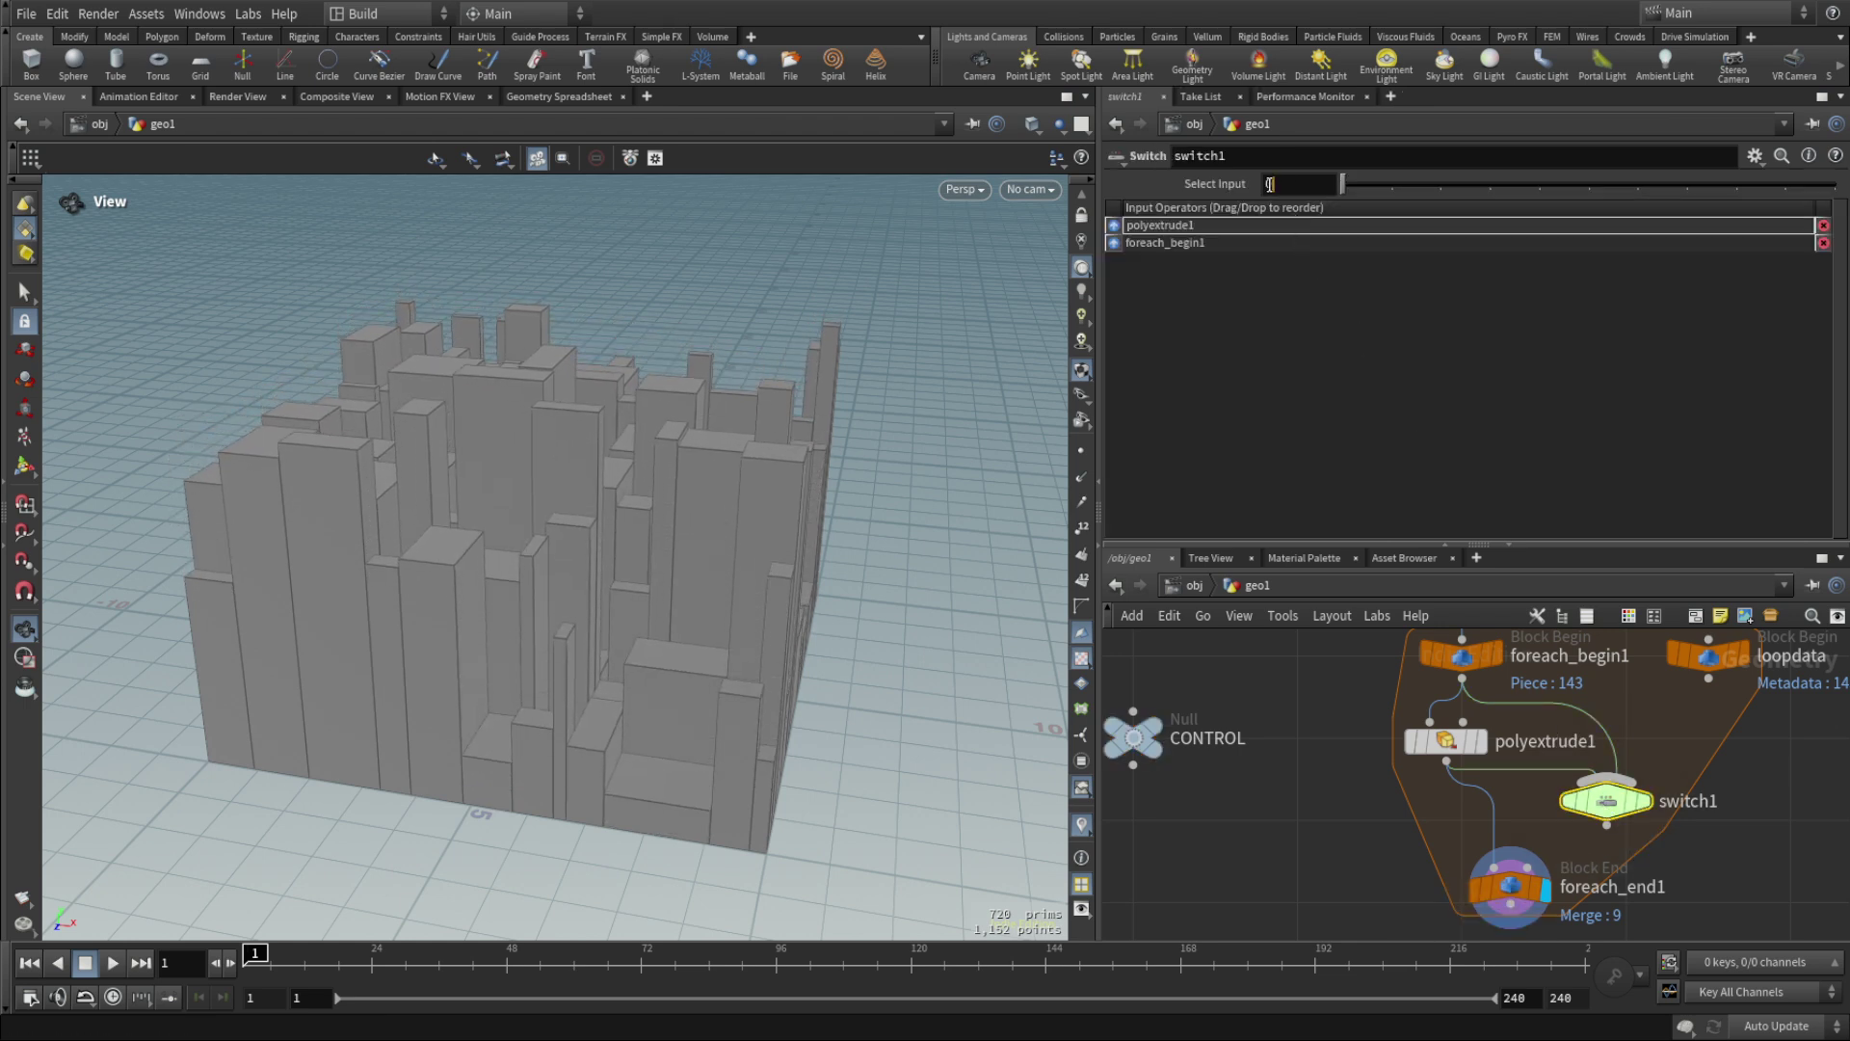
type("i")
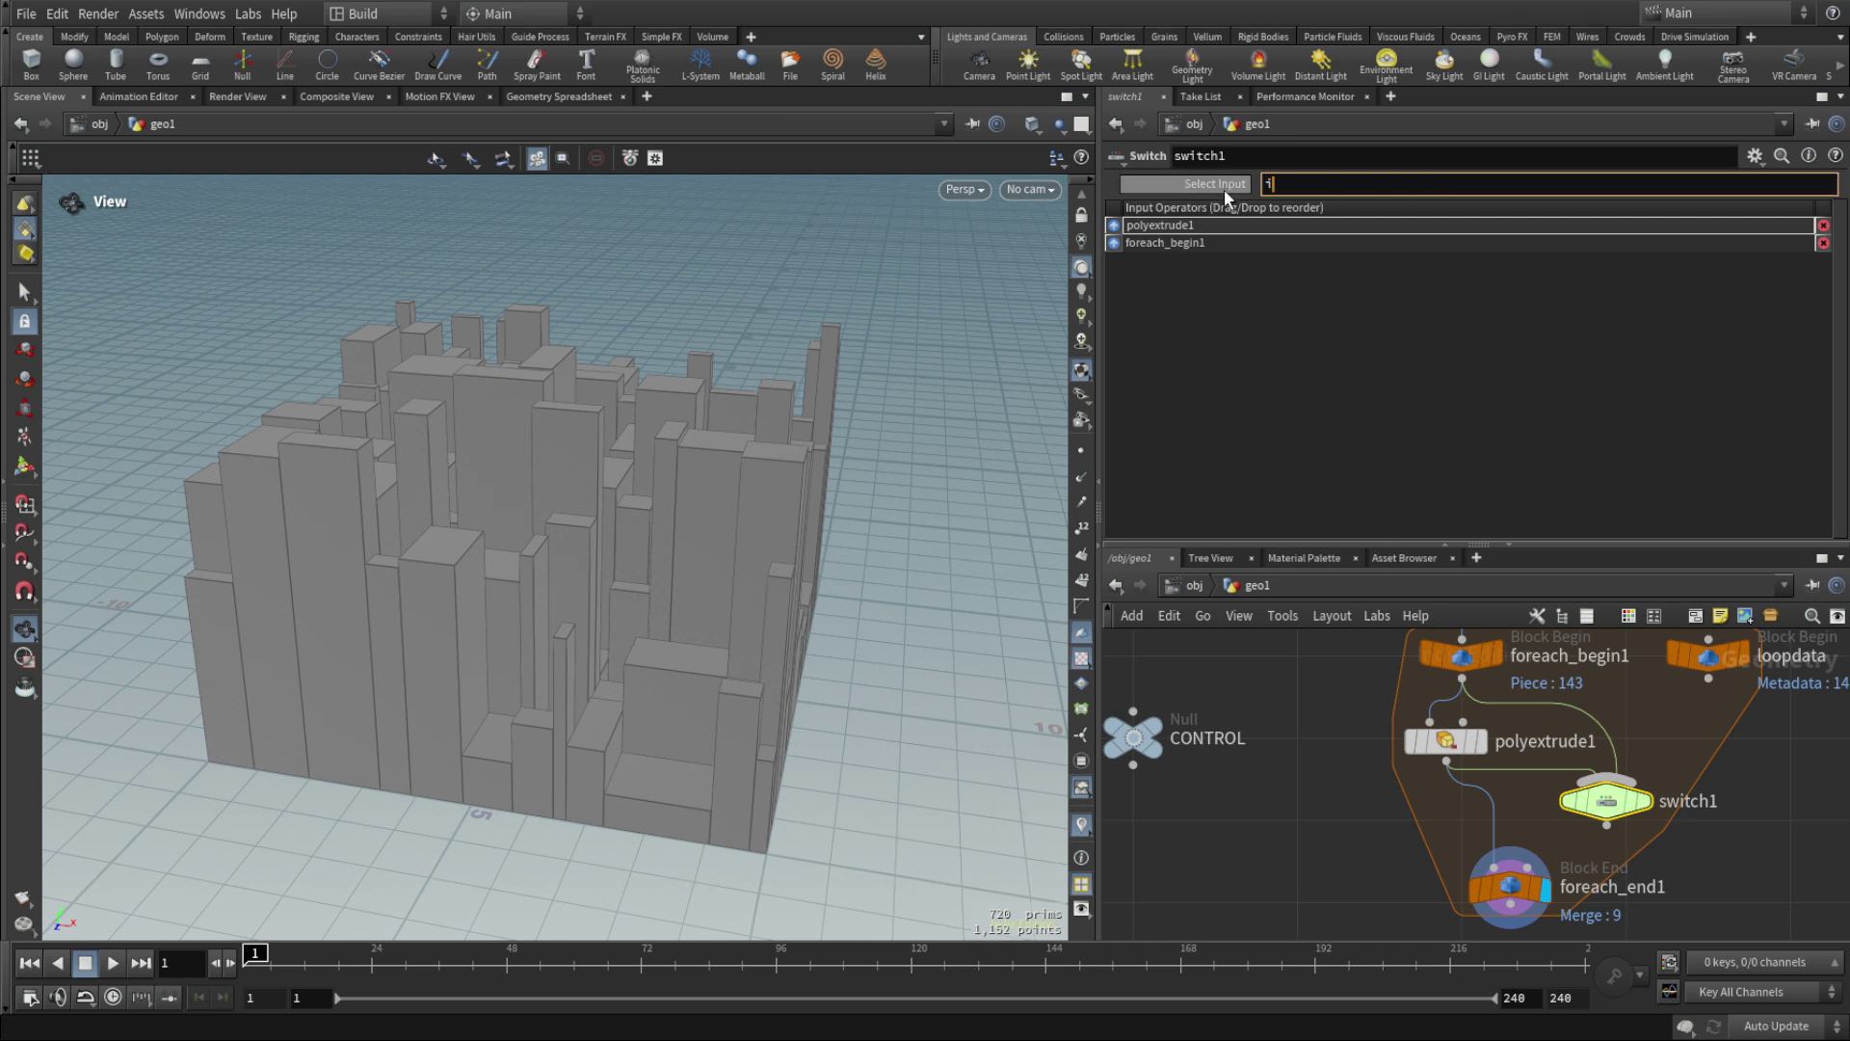
type("f(")
type("ch(\"../CONTROL/ctrl_extr_skip\")")
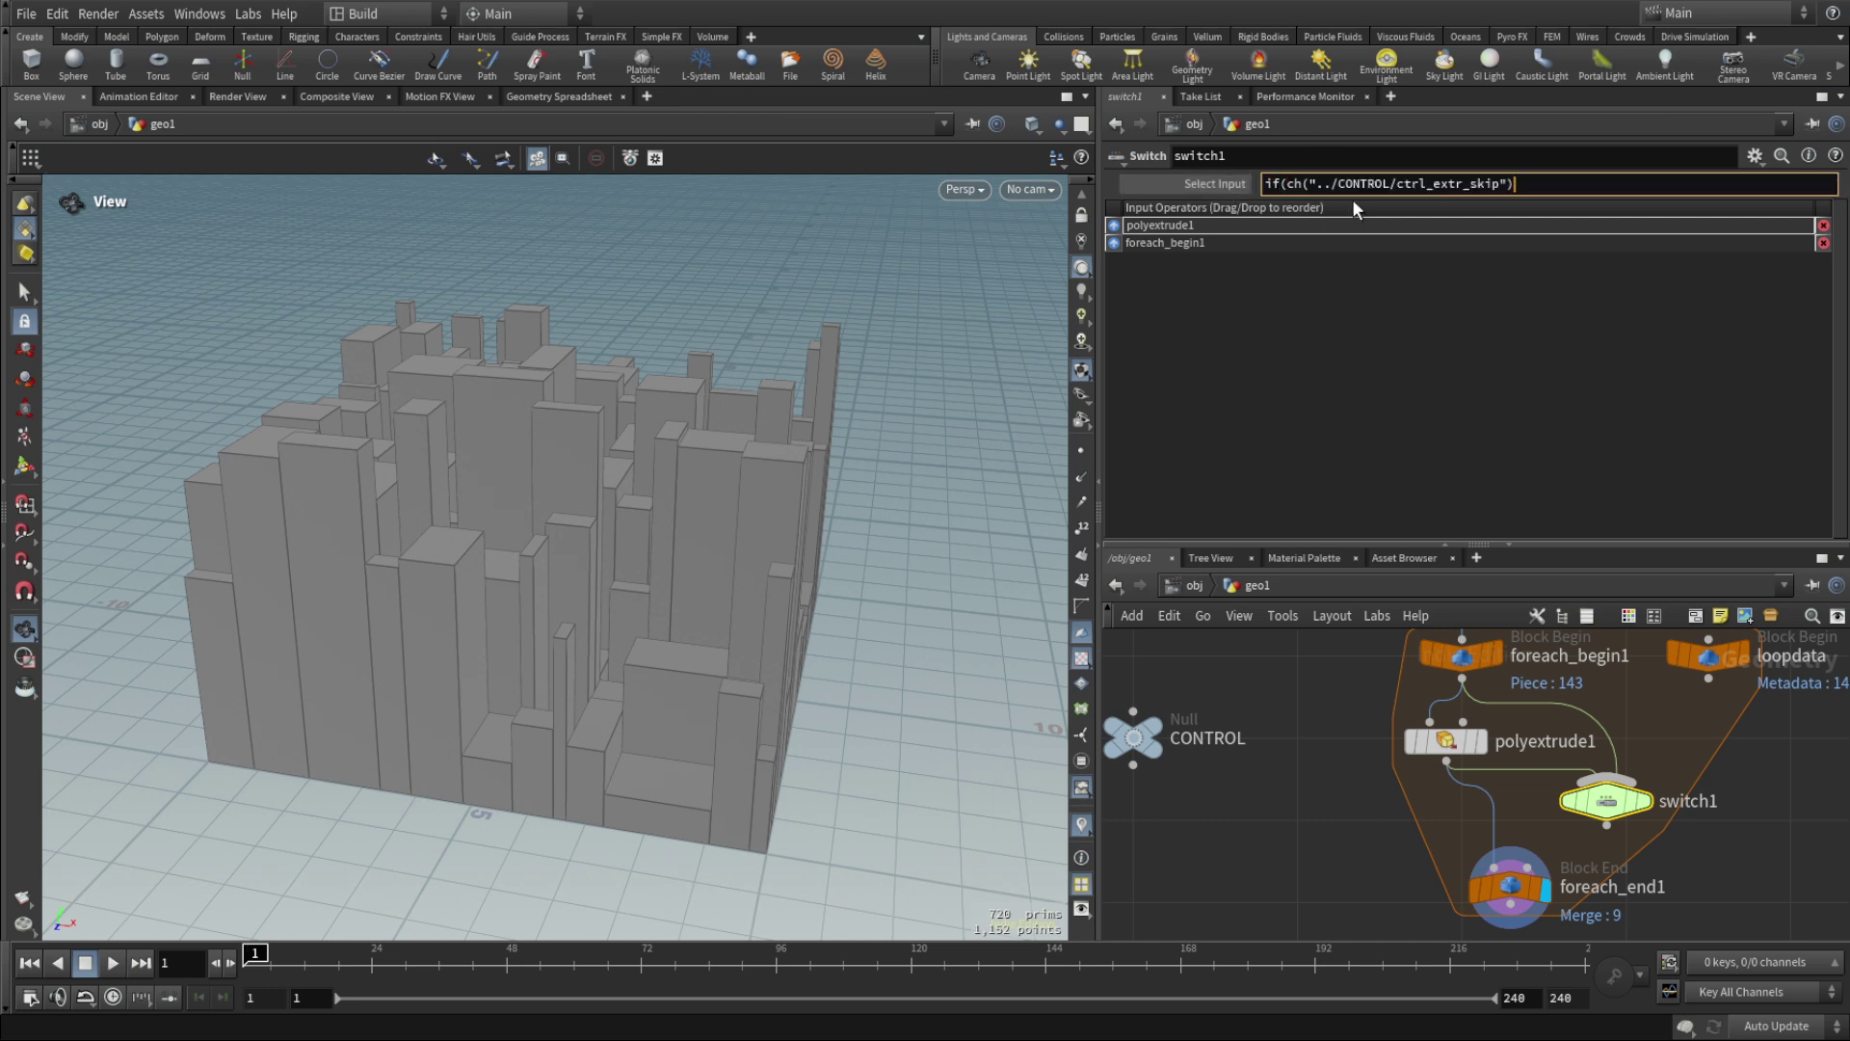
type("<")
Complete the condition with ch("../polyextrude1/dist"),0 and wire switch1 into foreach_end1.
left_click(1445, 740)
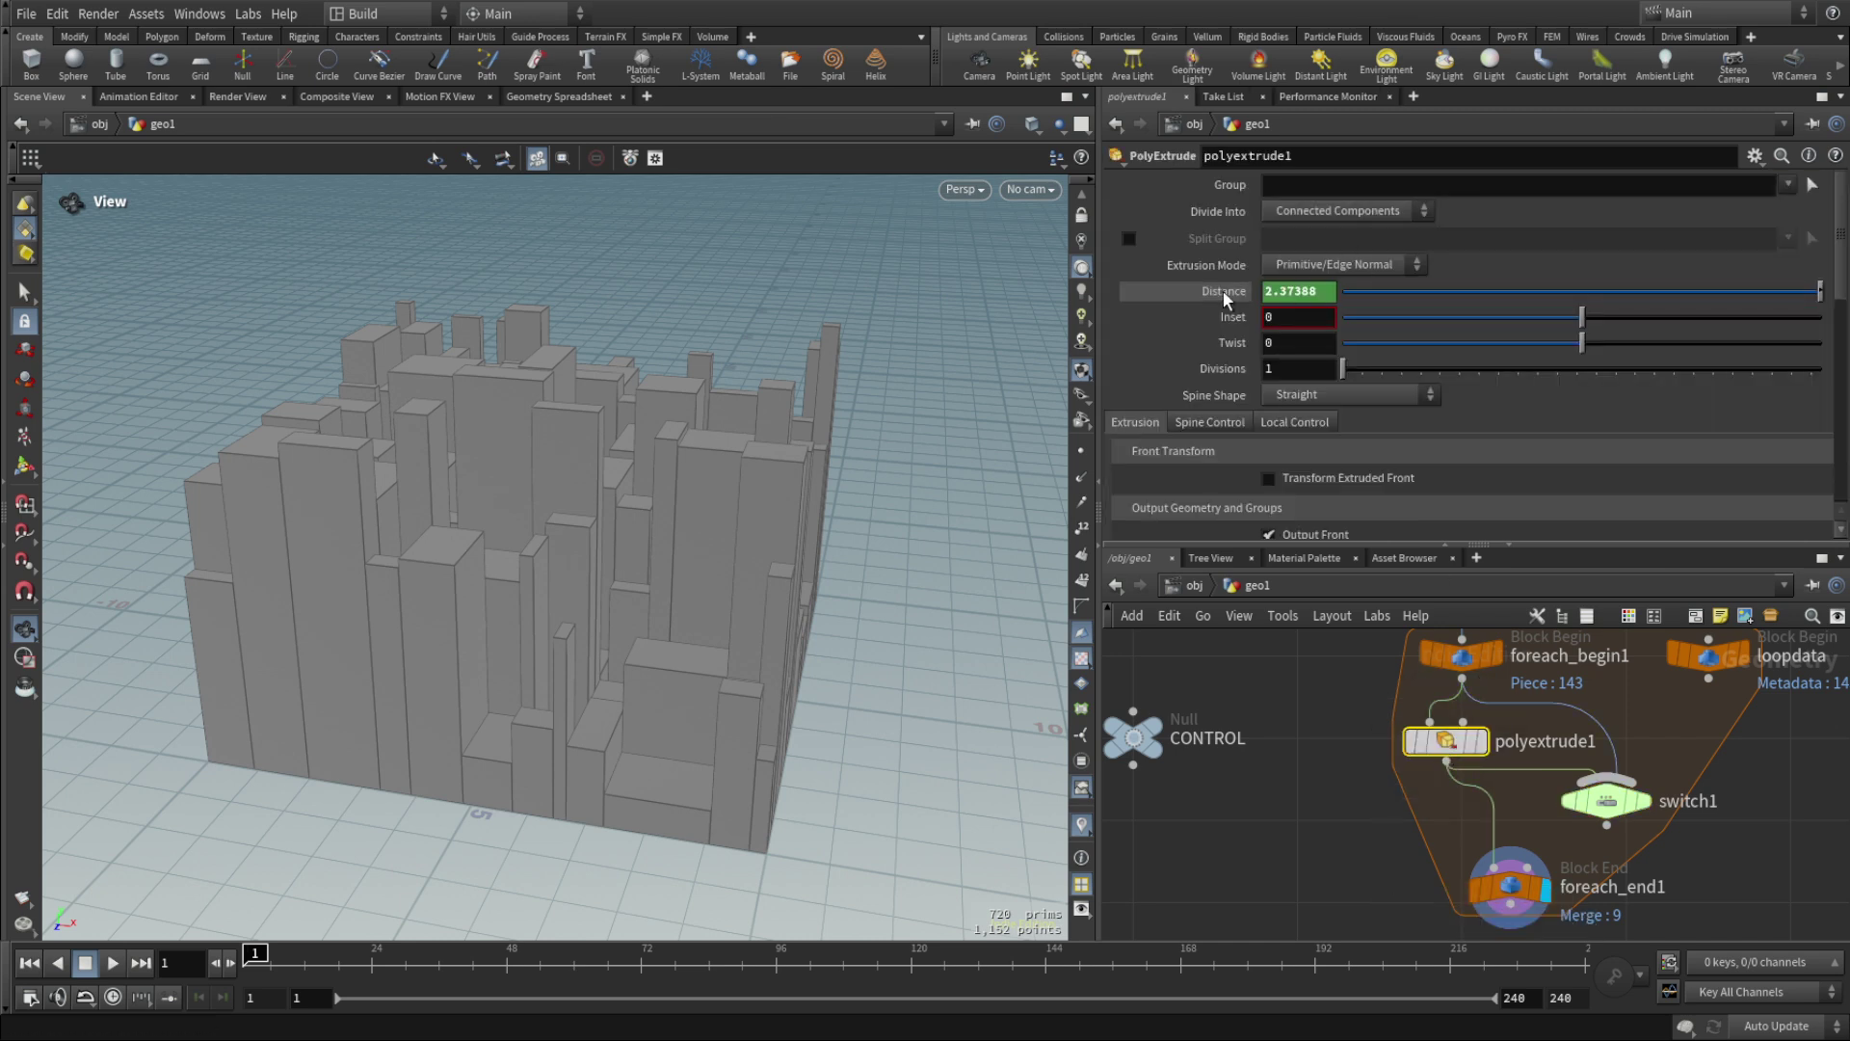
key("ctrl+v")
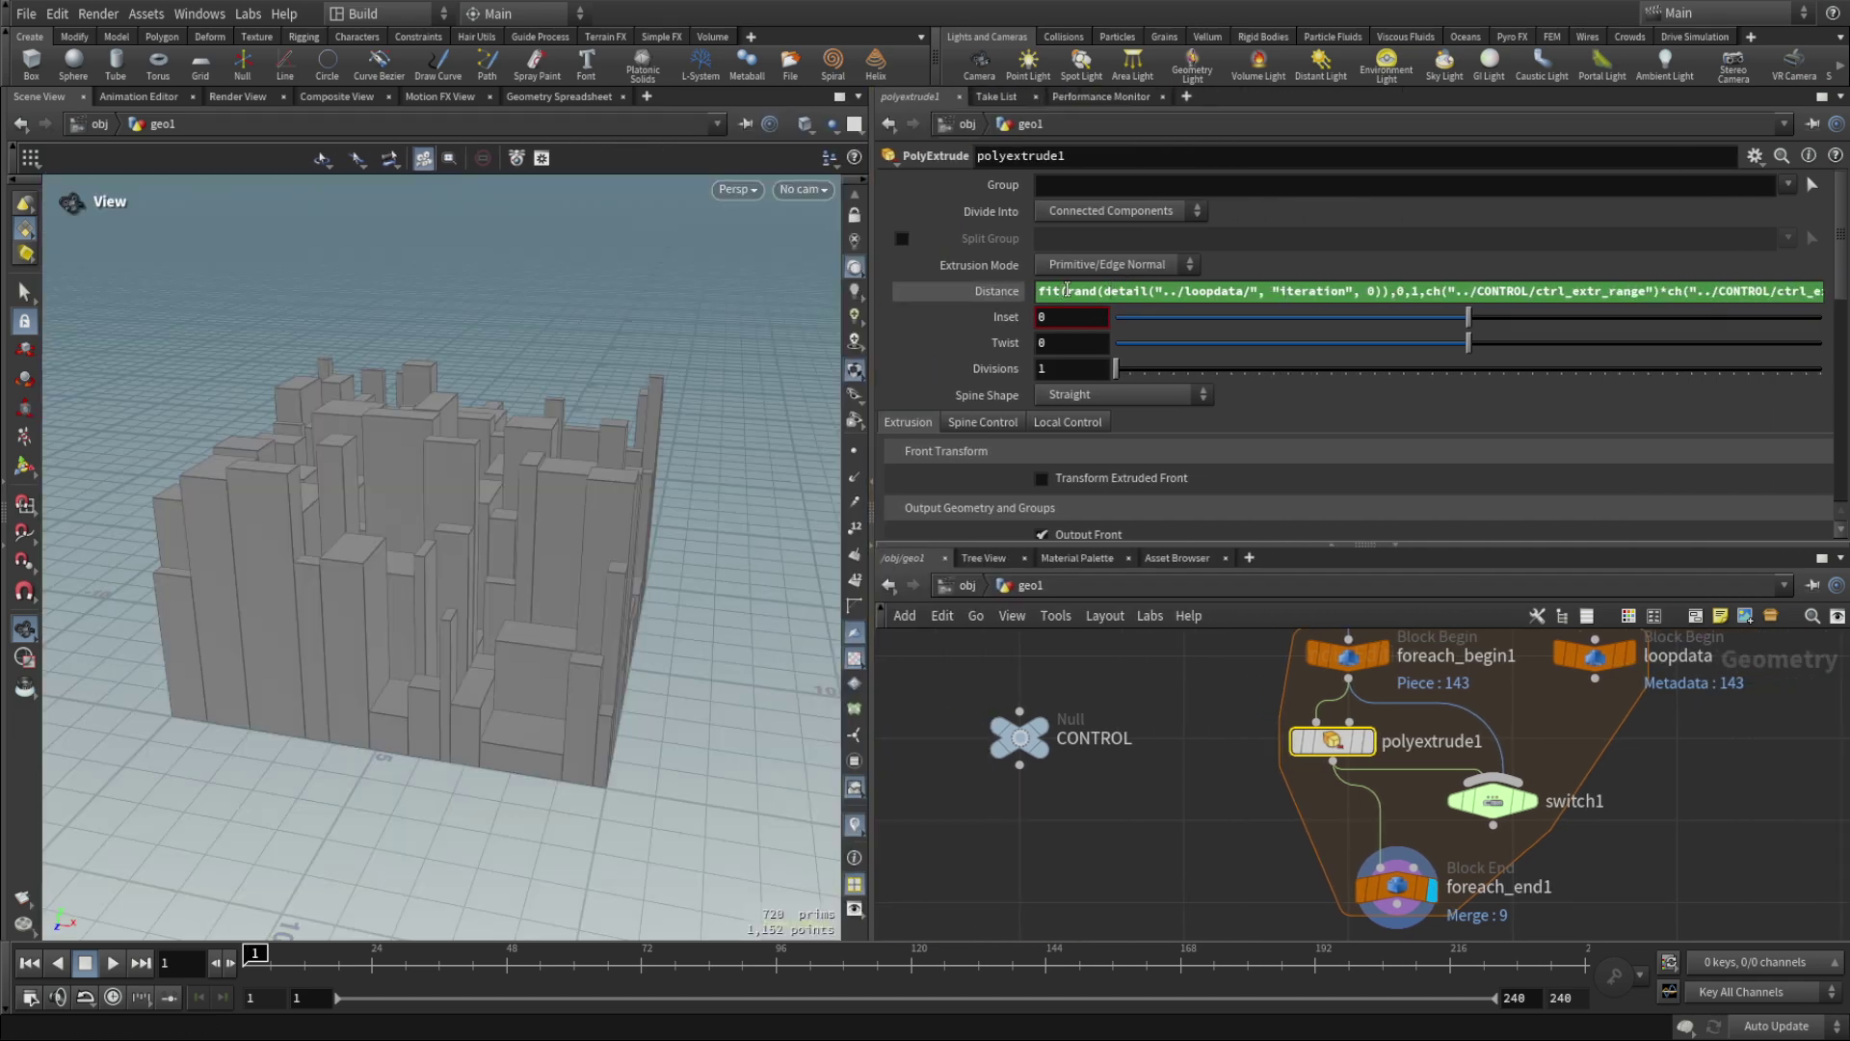
left_click_drag(1066, 289, 1377, 307)
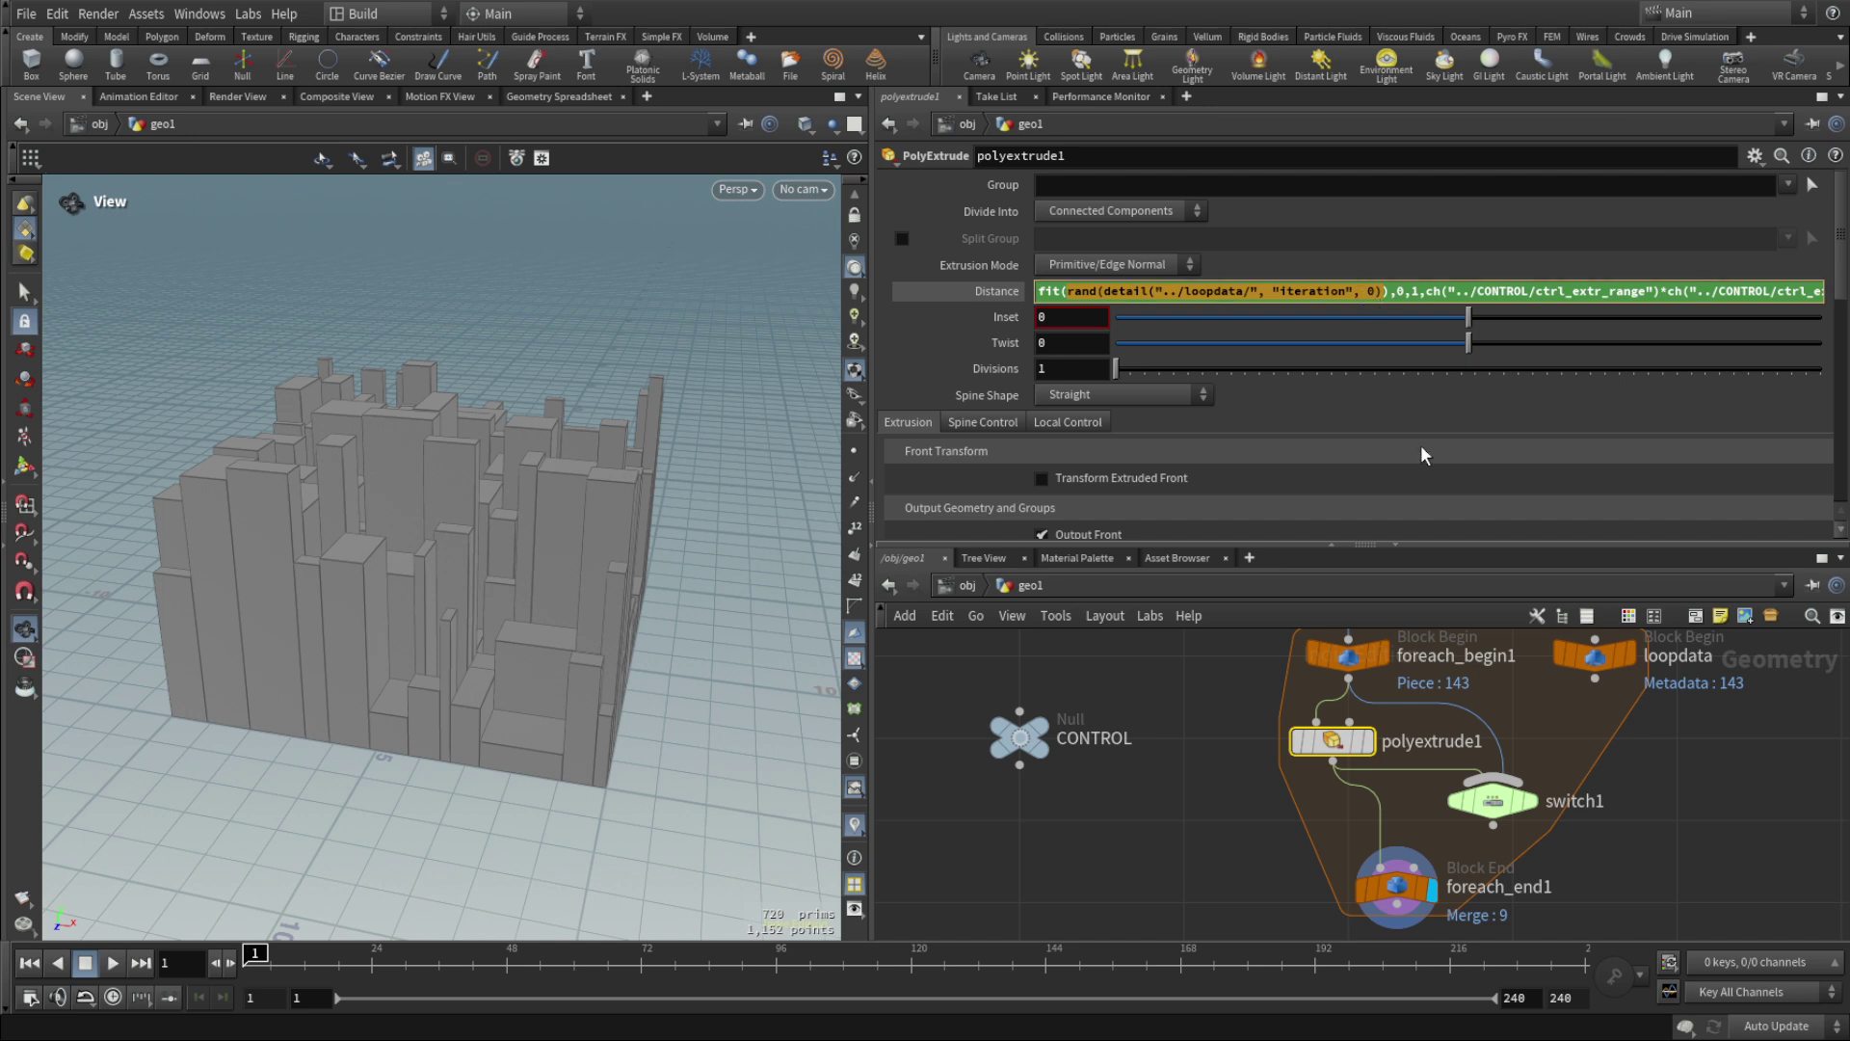
left_click_drag(1392, 289, 1061, 290)
left_click(1086, 291)
left_click_drag(1066, 290, 1387, 293)
left_click(1493, 800)
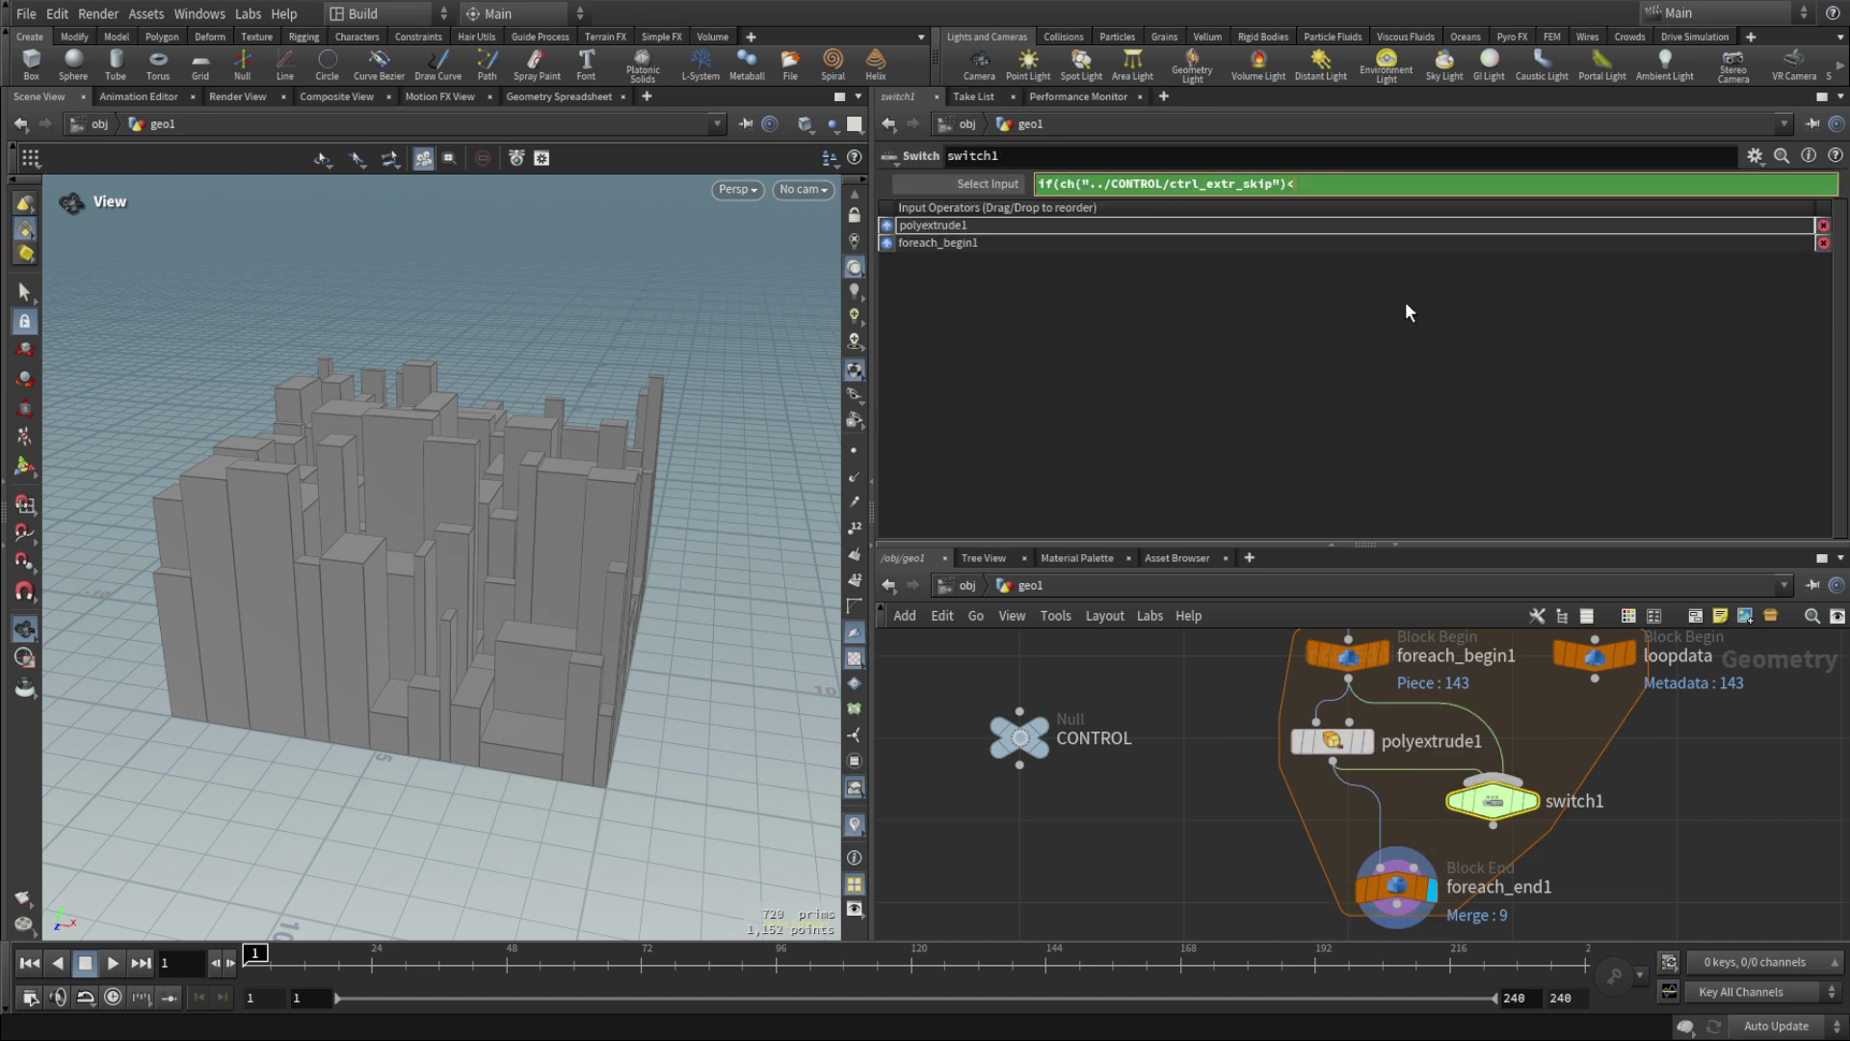
type("ch(\"../polyextrude1/dist\")")
type(",0")
left_click_drag(1493, 826, 1345, 870)
Replace ch("../polyextrude1/dist") in switch1's Select Input with rand(detail("../loopdata/", "iteration", 0)).
left_click(1020, 737)
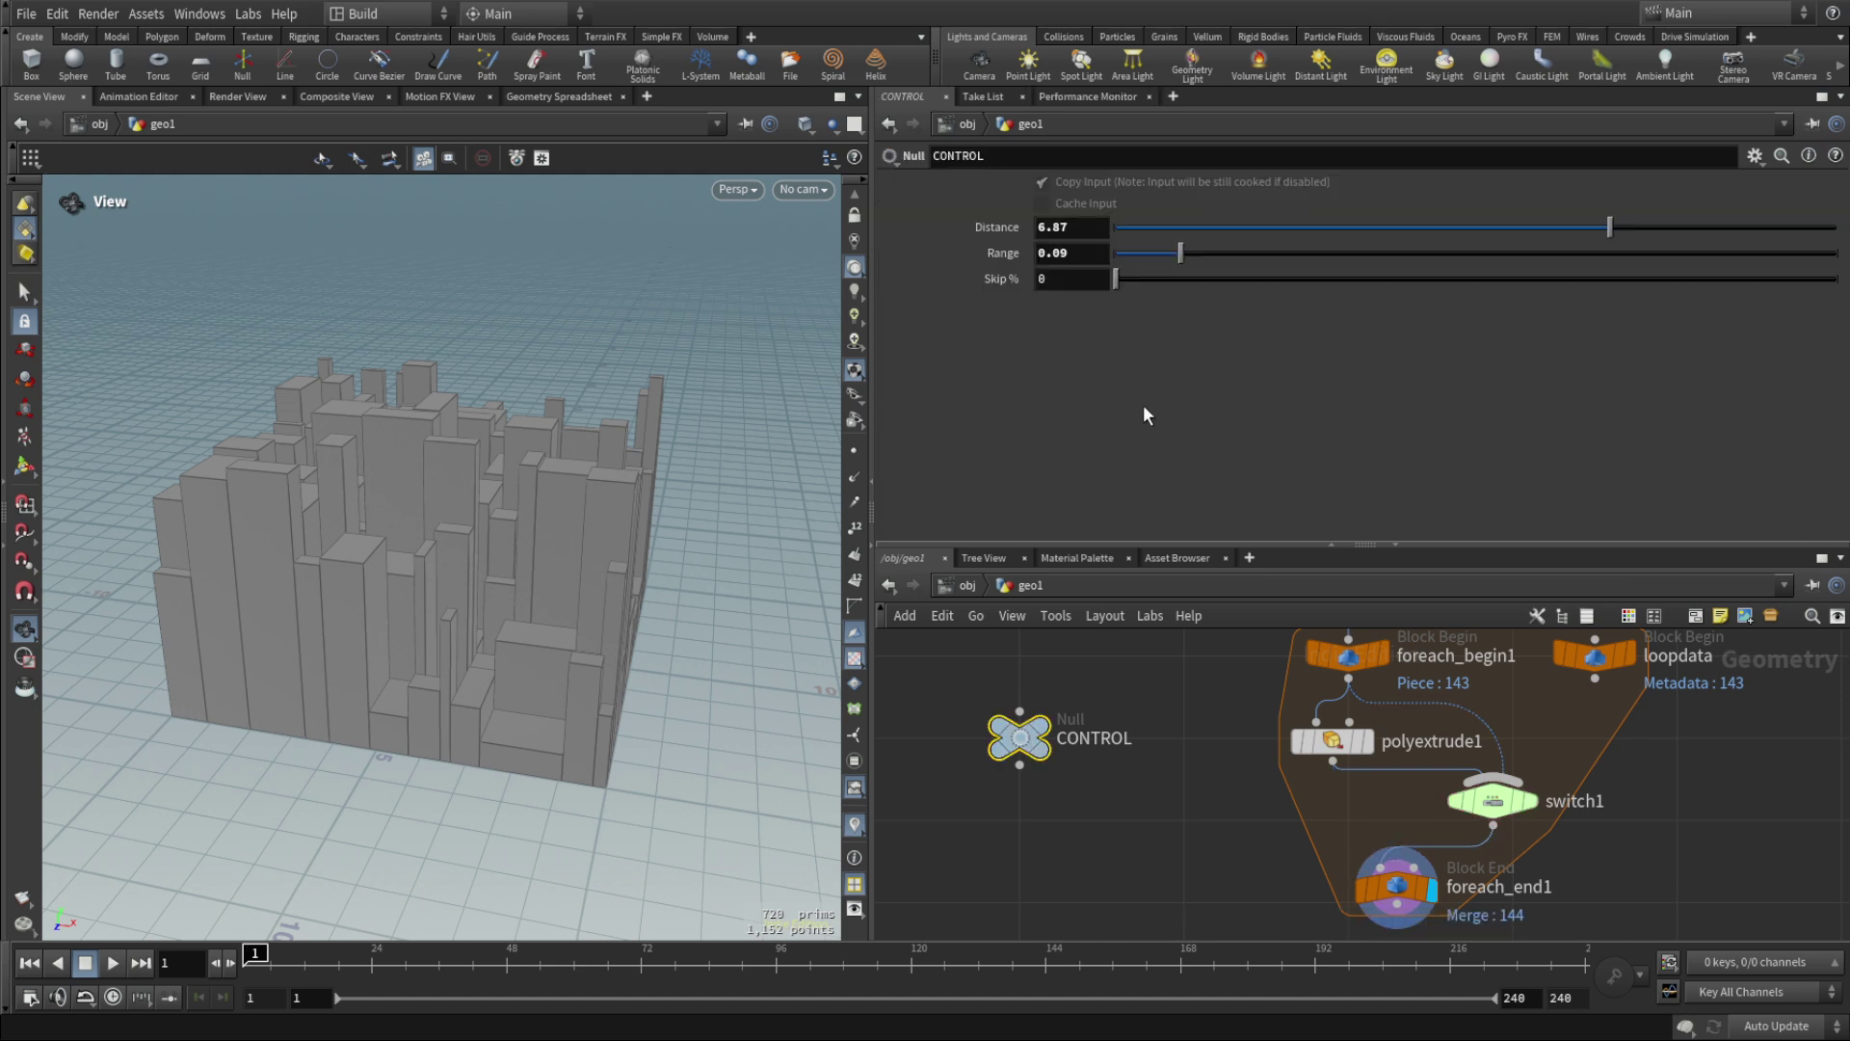
left_click_drag(1142, 280, 1725, 281)
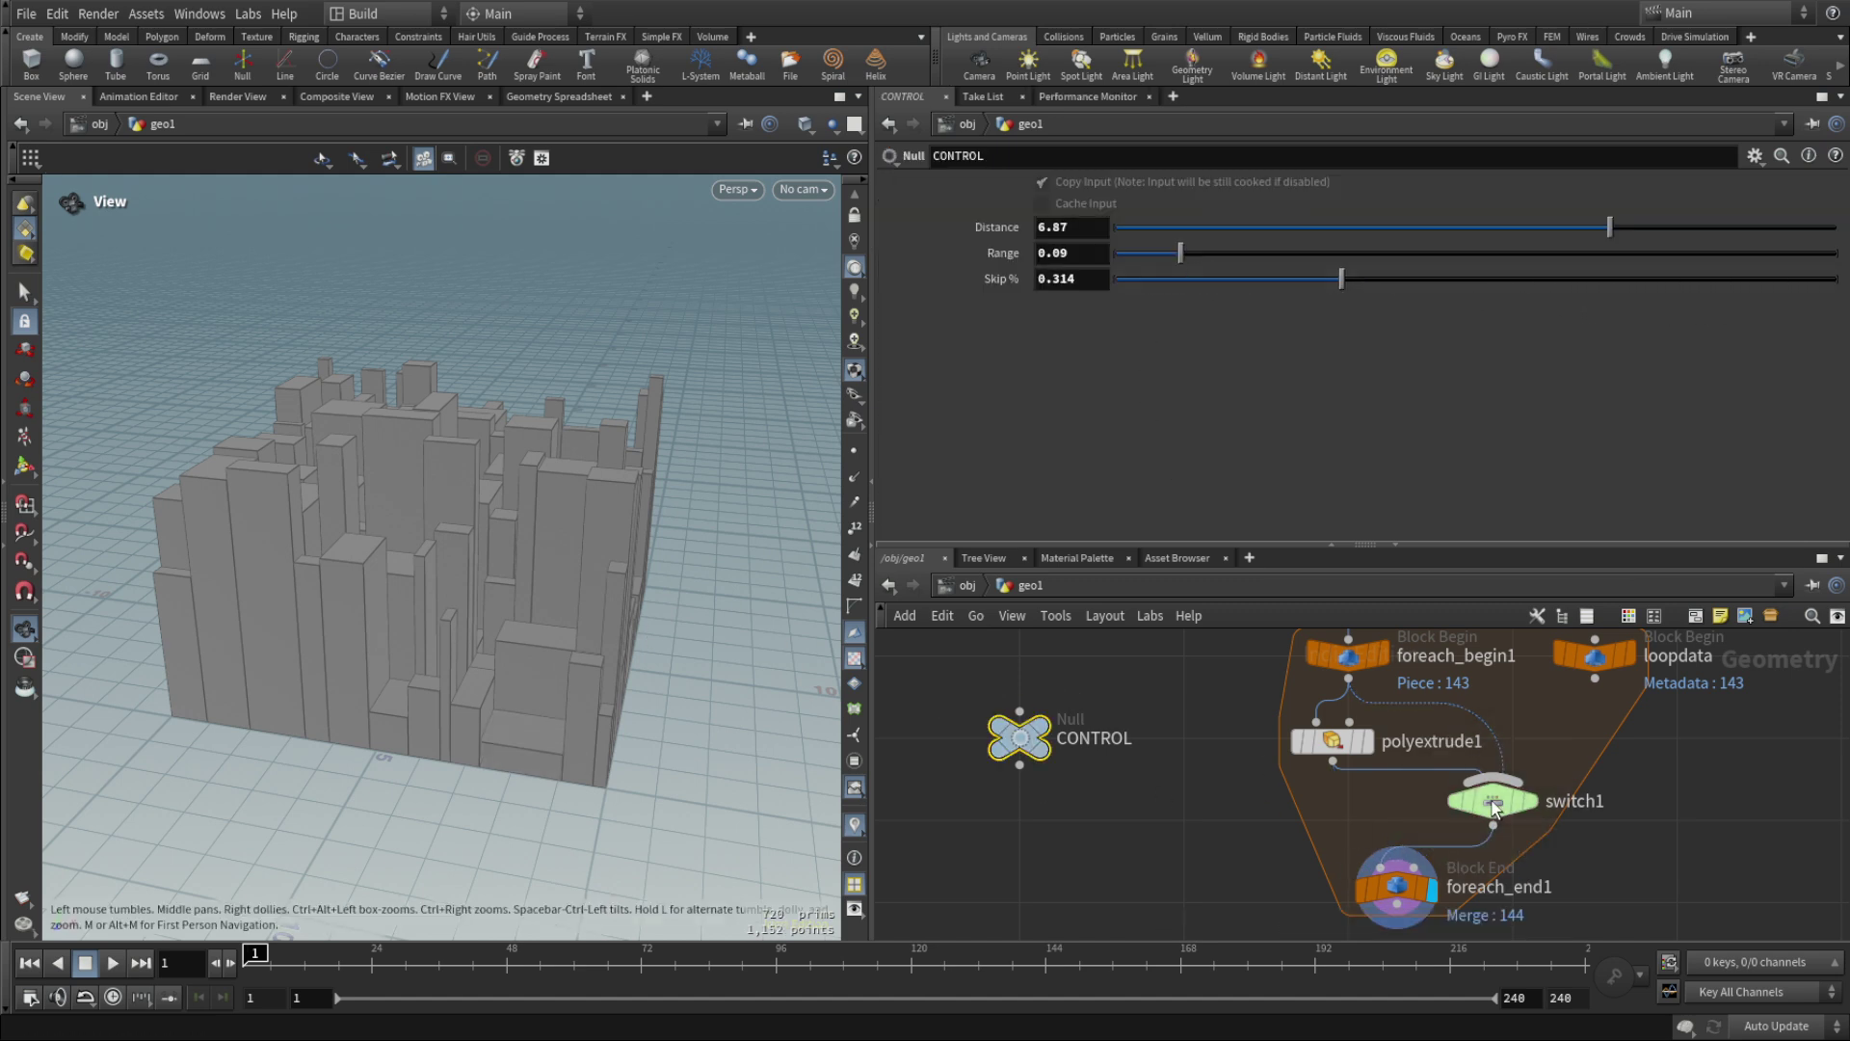
left_click(1498, 801)
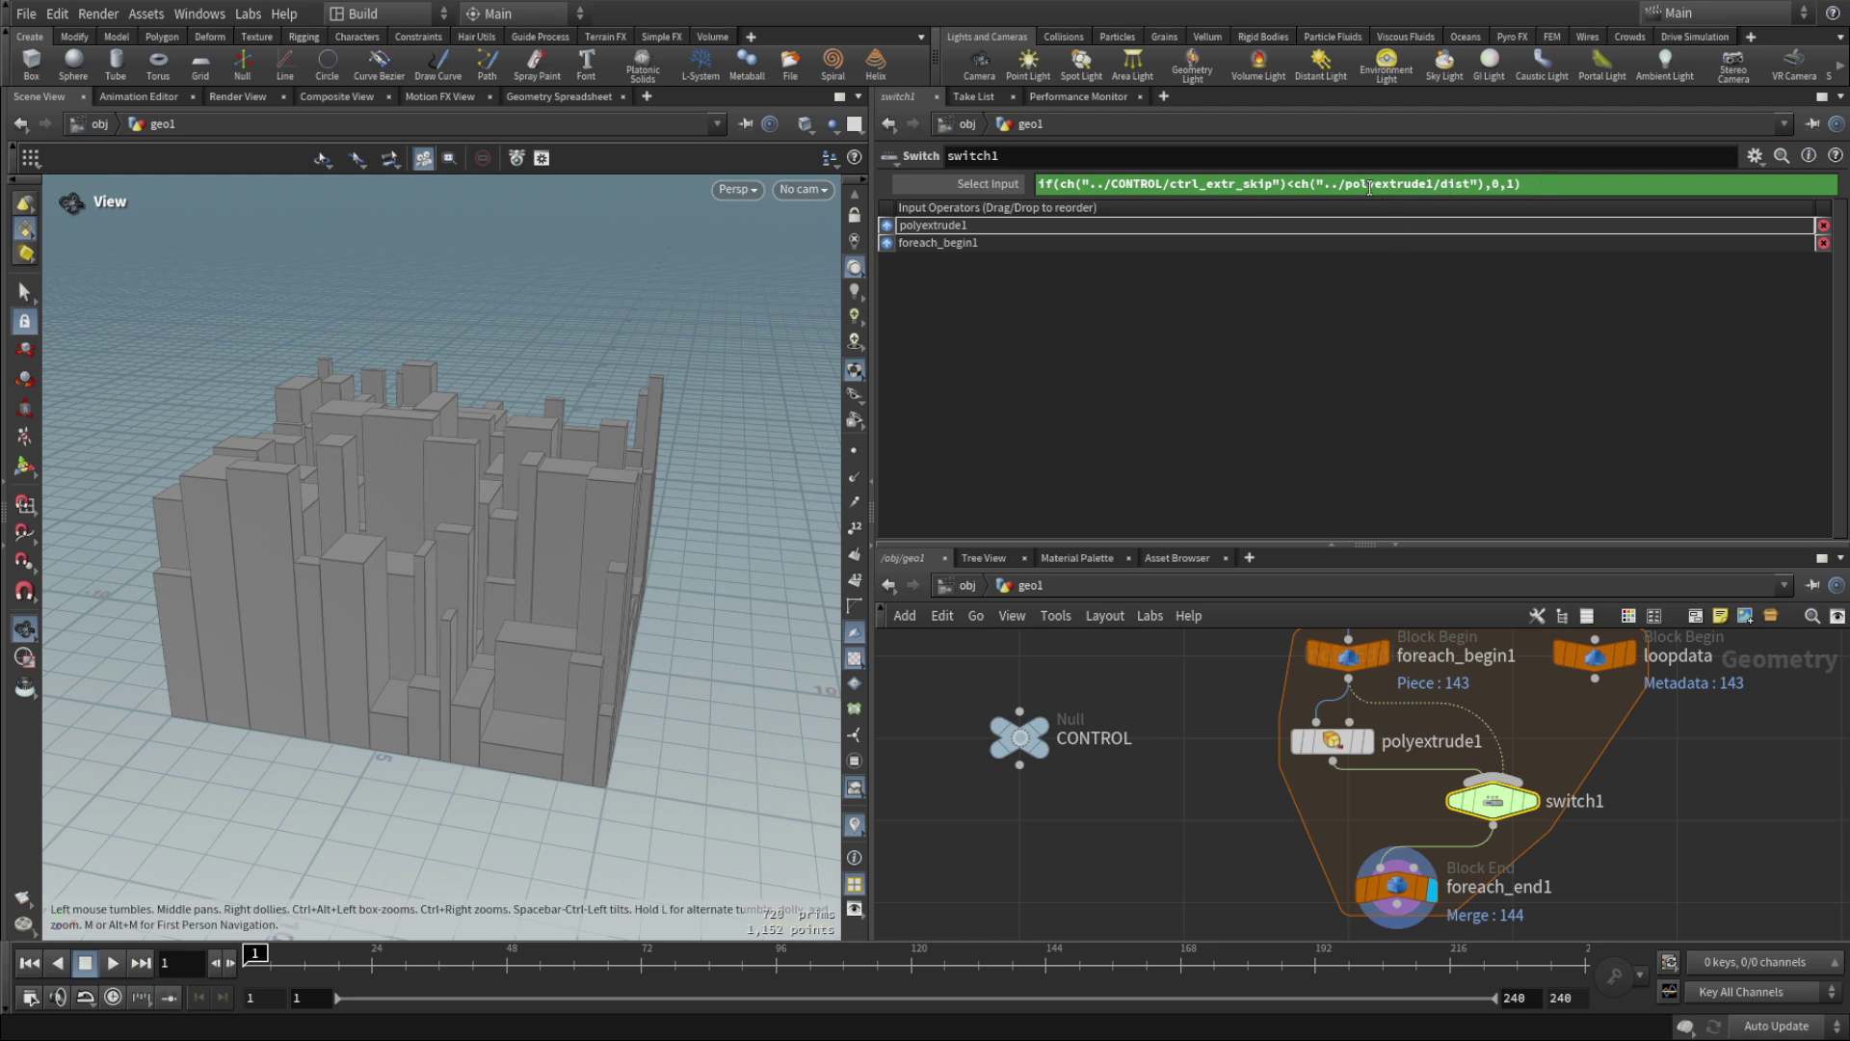
left_click(1340, 749)
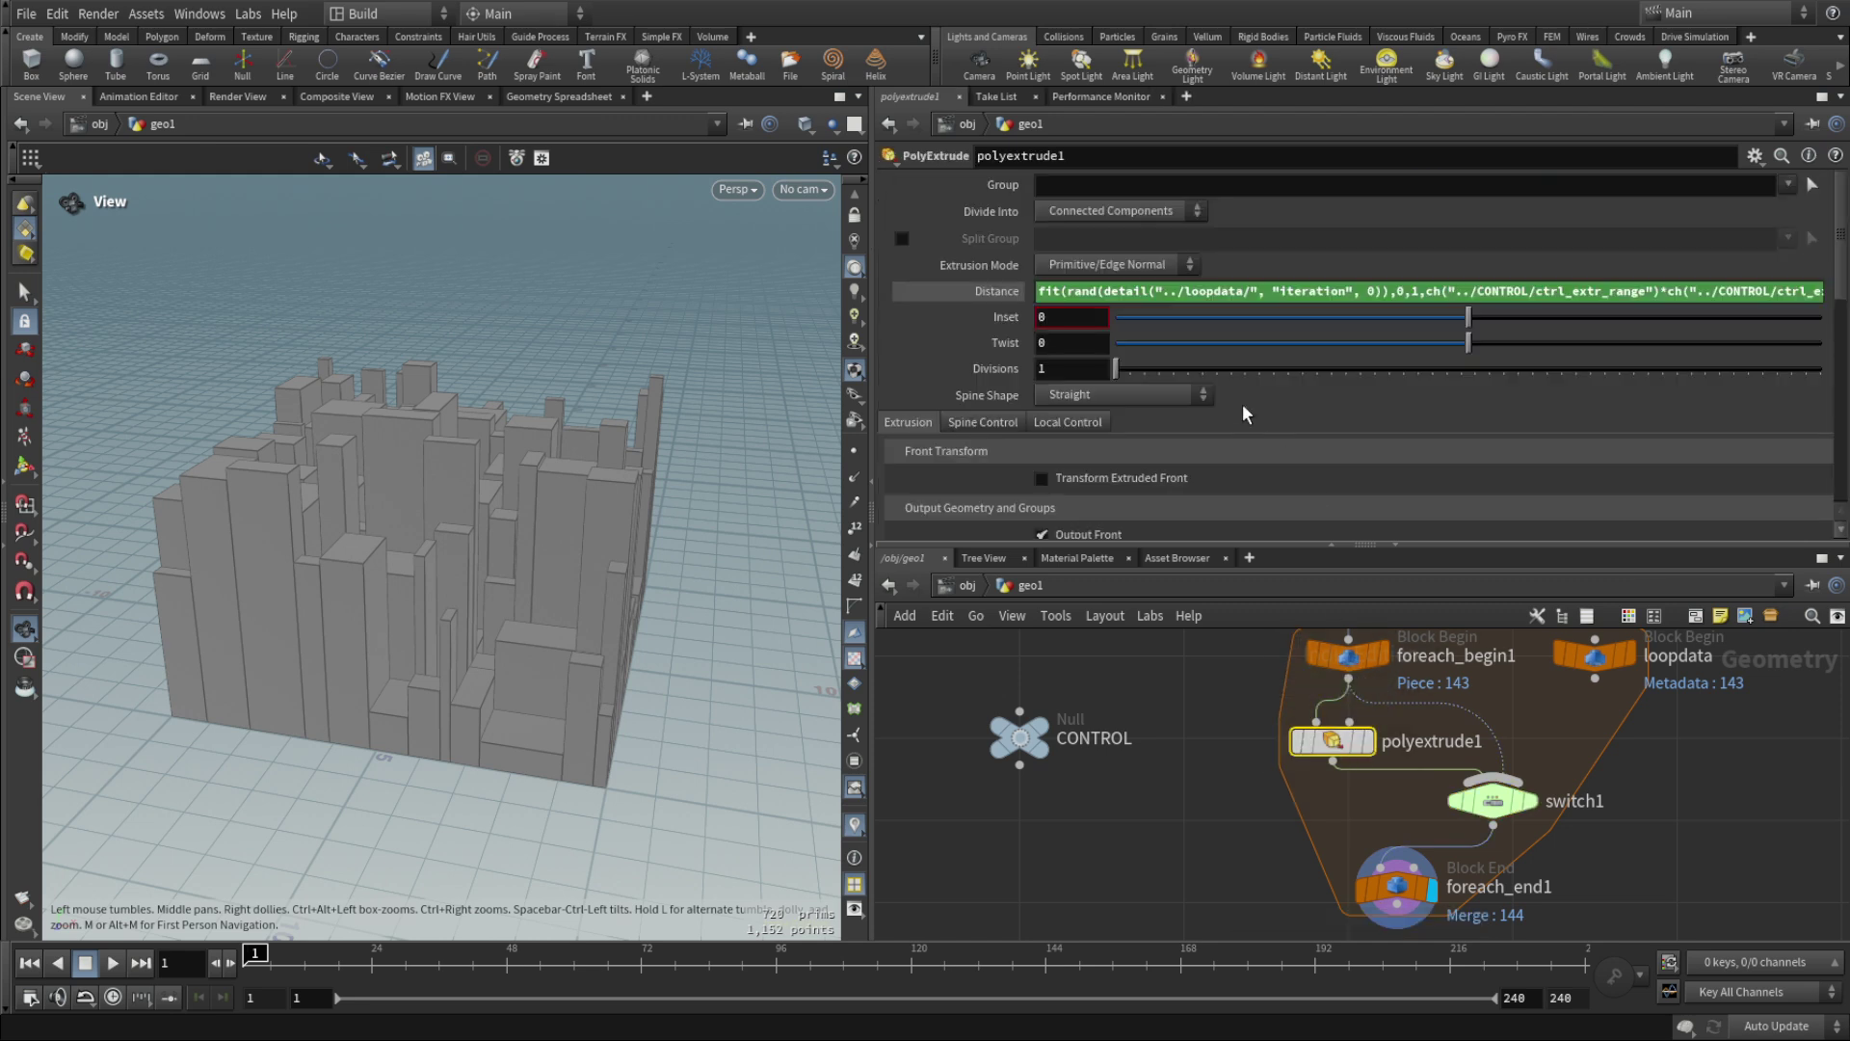
left_click_drag(1388, 291, 1063, 291)
key("ctrl+c")
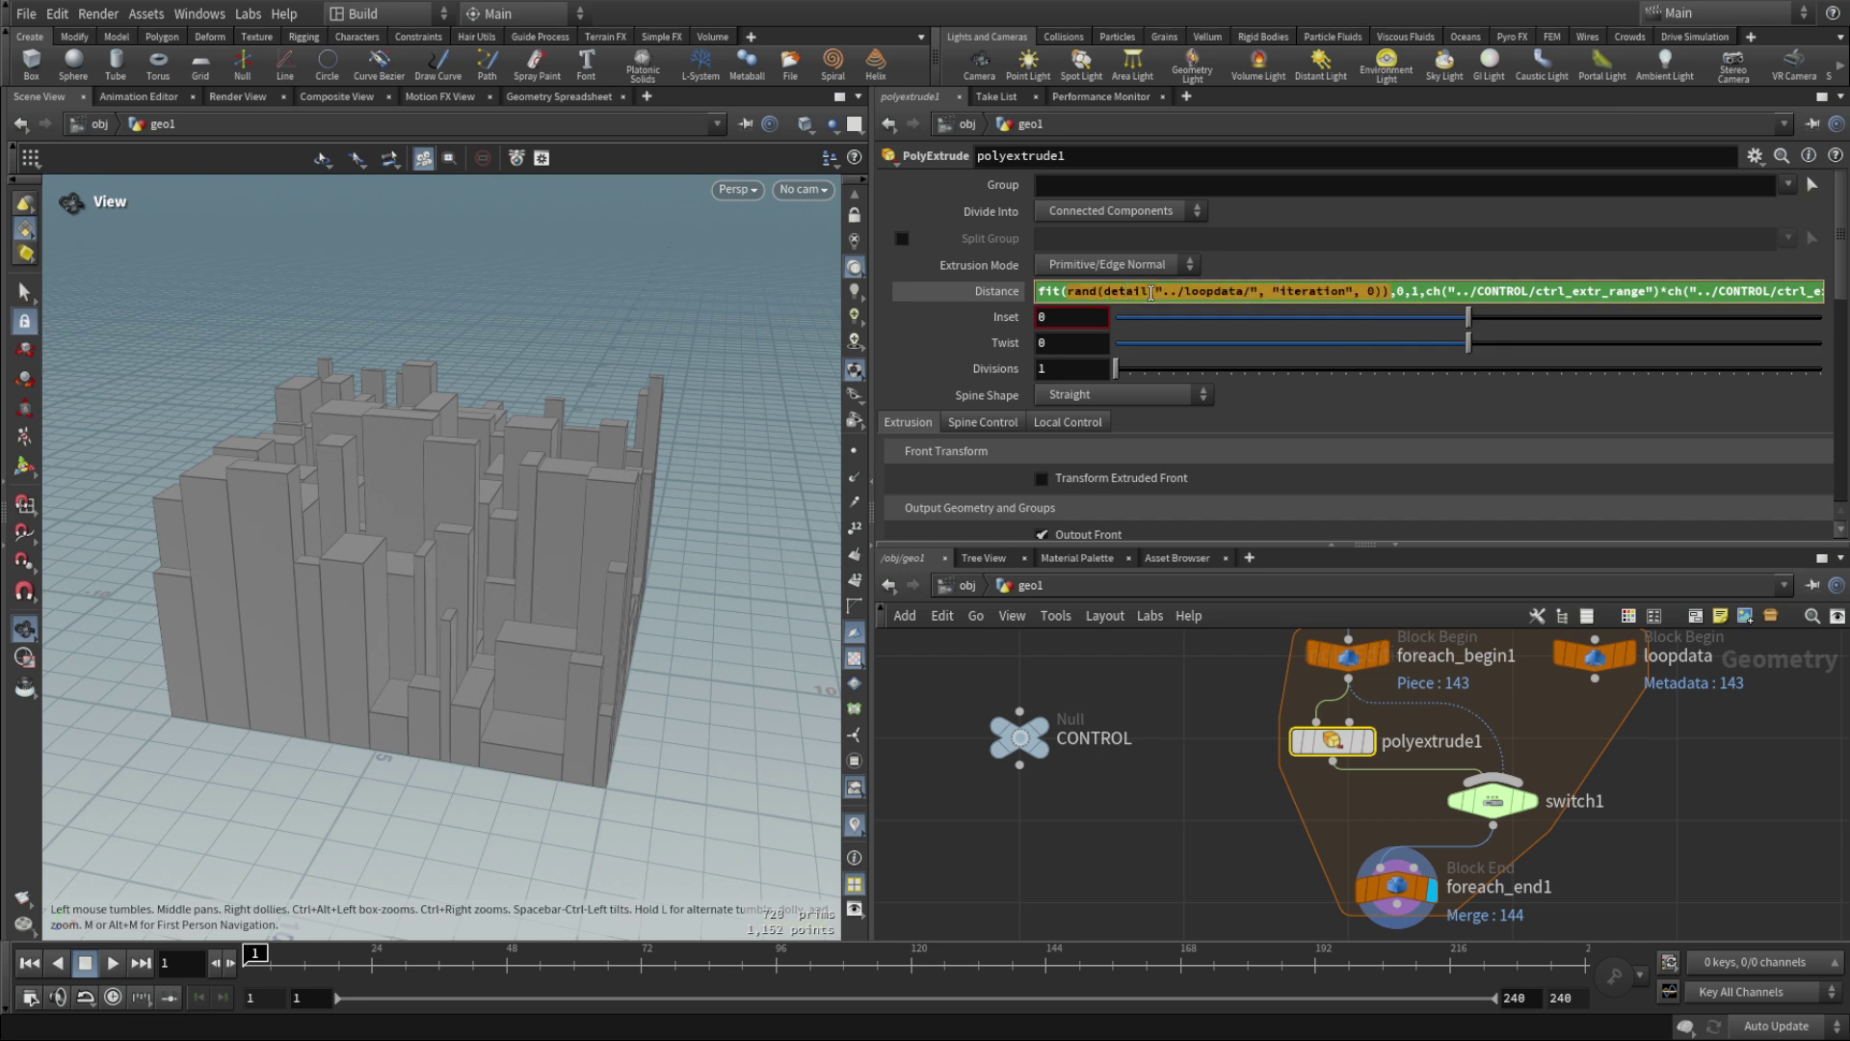
left_click(1493, 801)
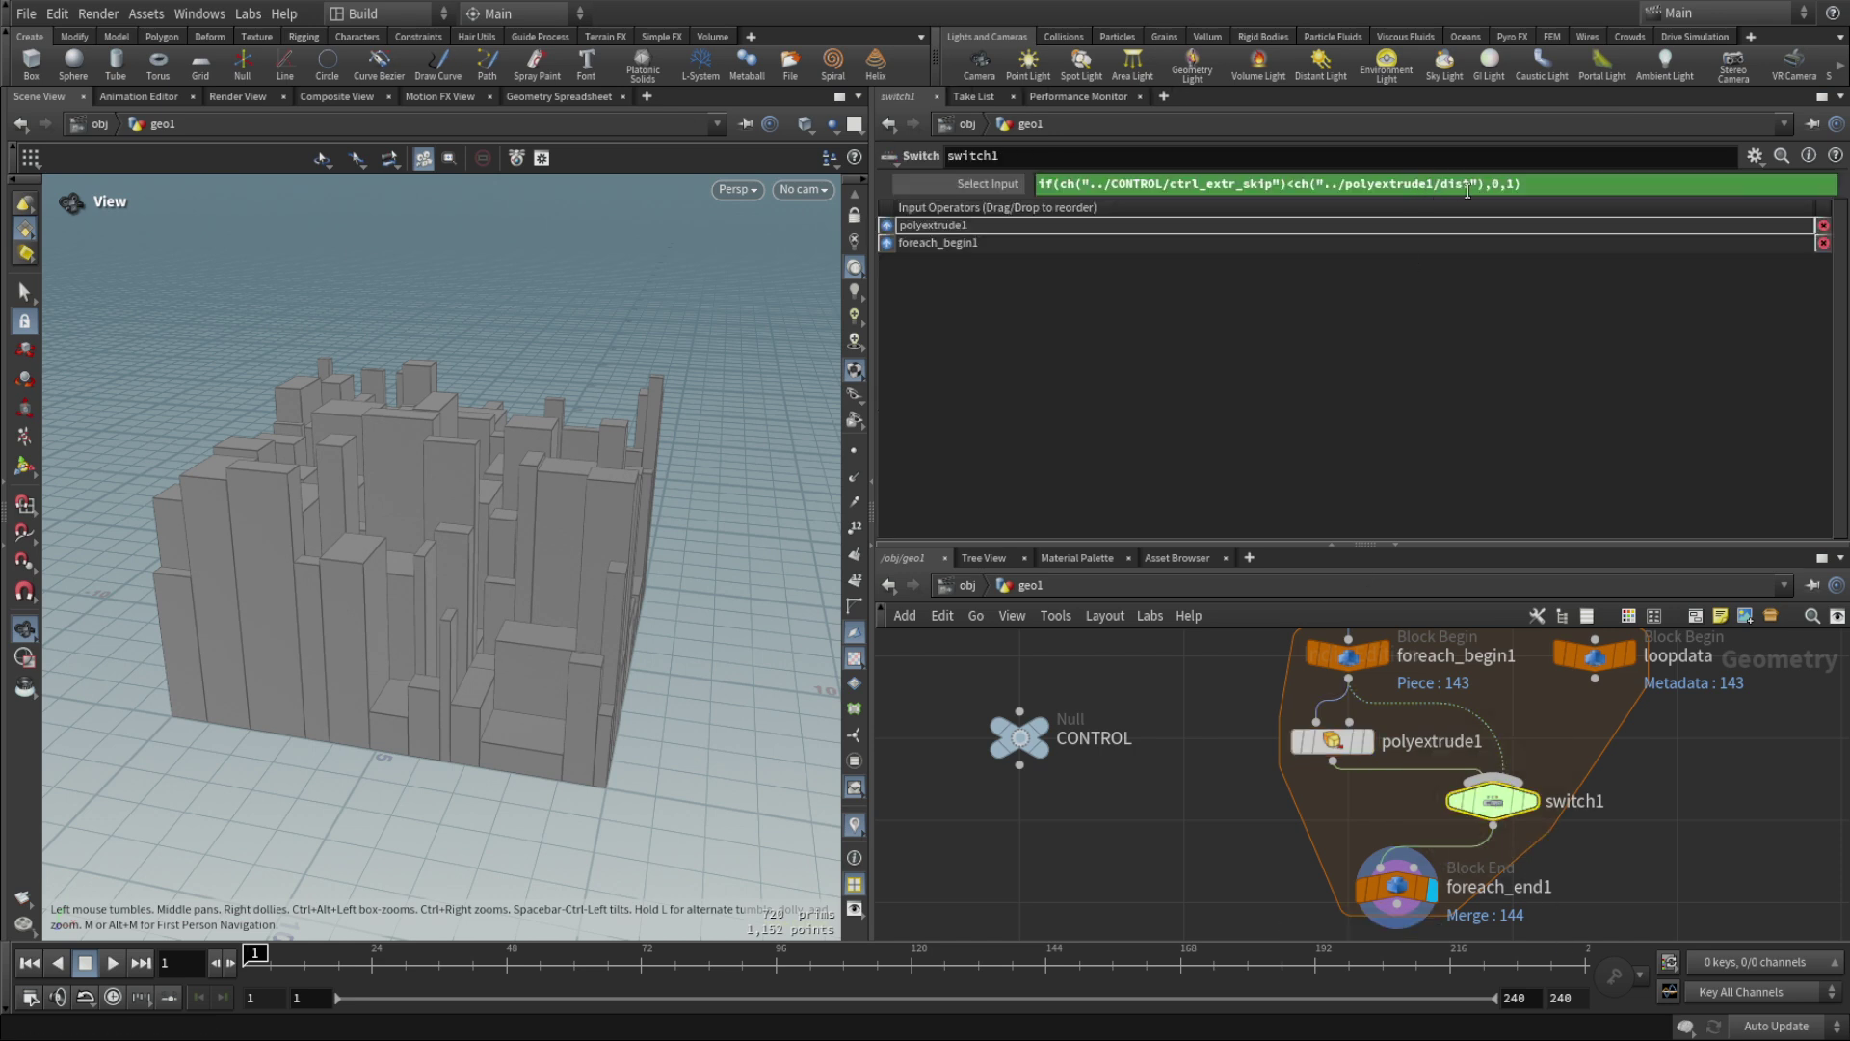
left_click_drag(1481, 184, 1292, 184)
key("ctrl+v")
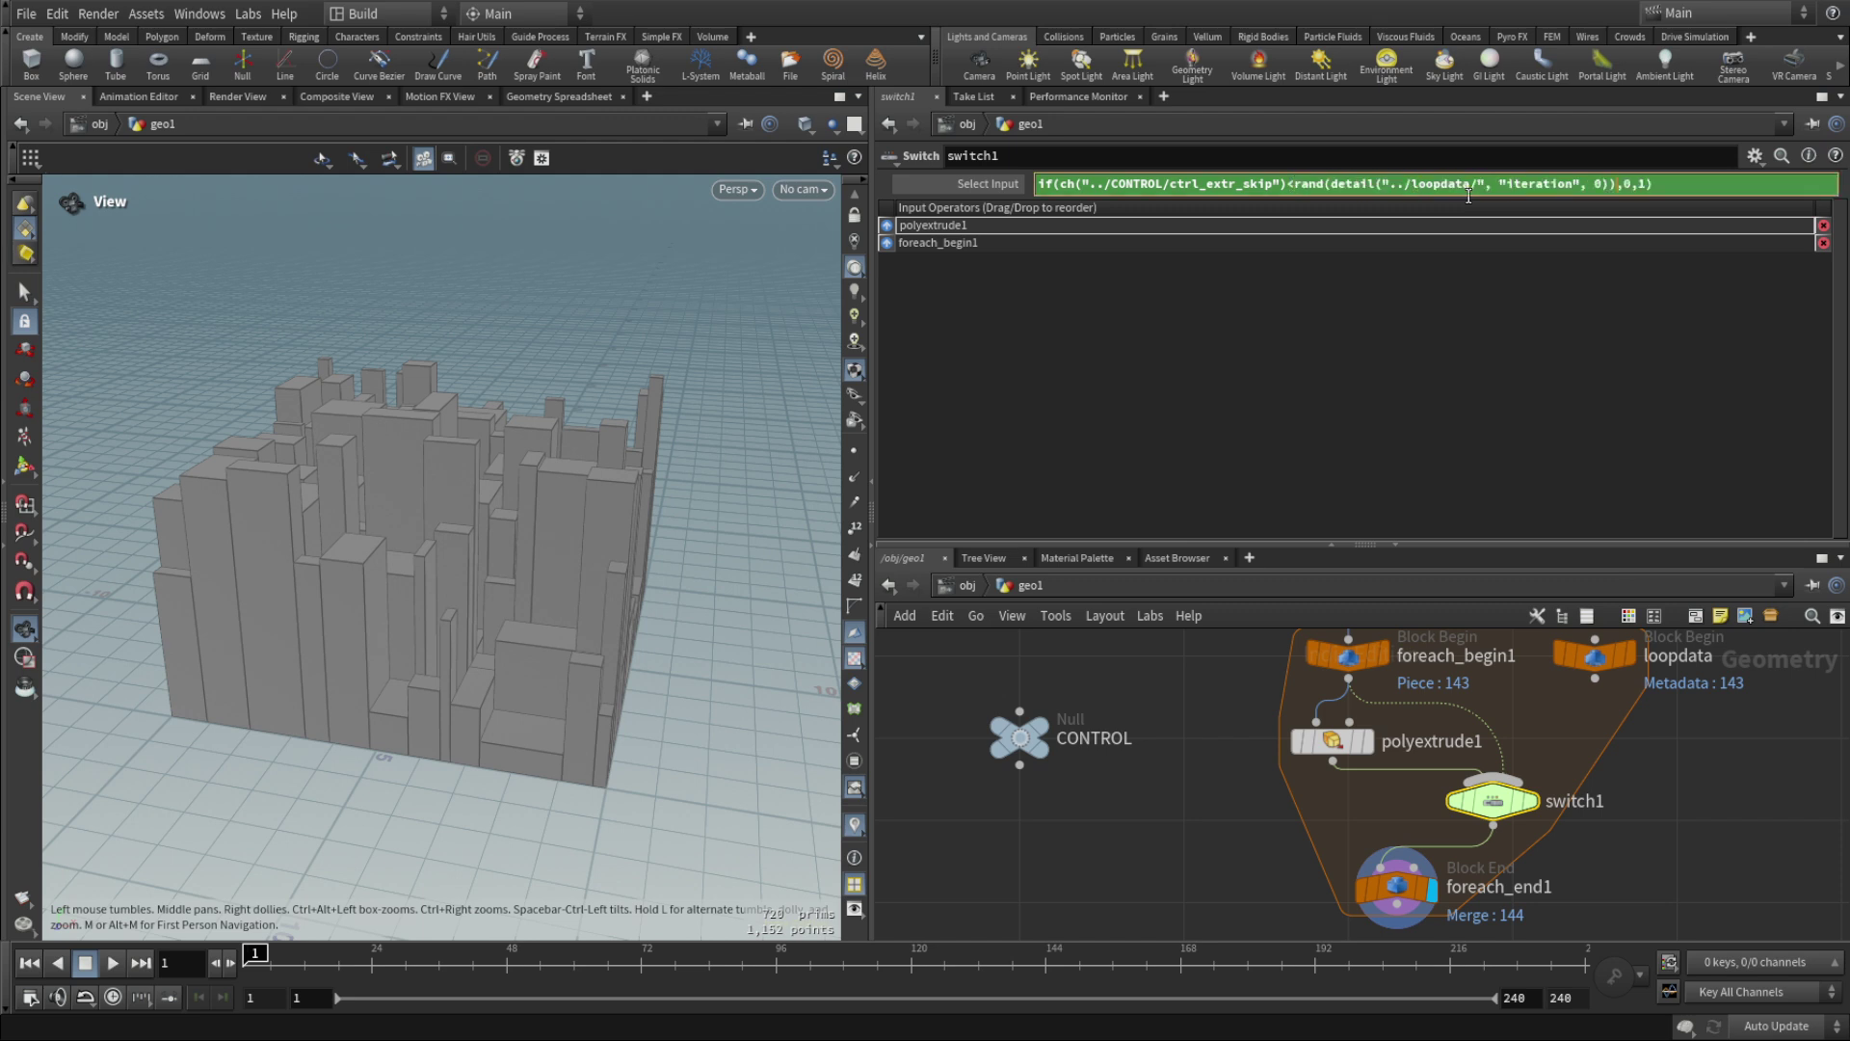
key("Return")
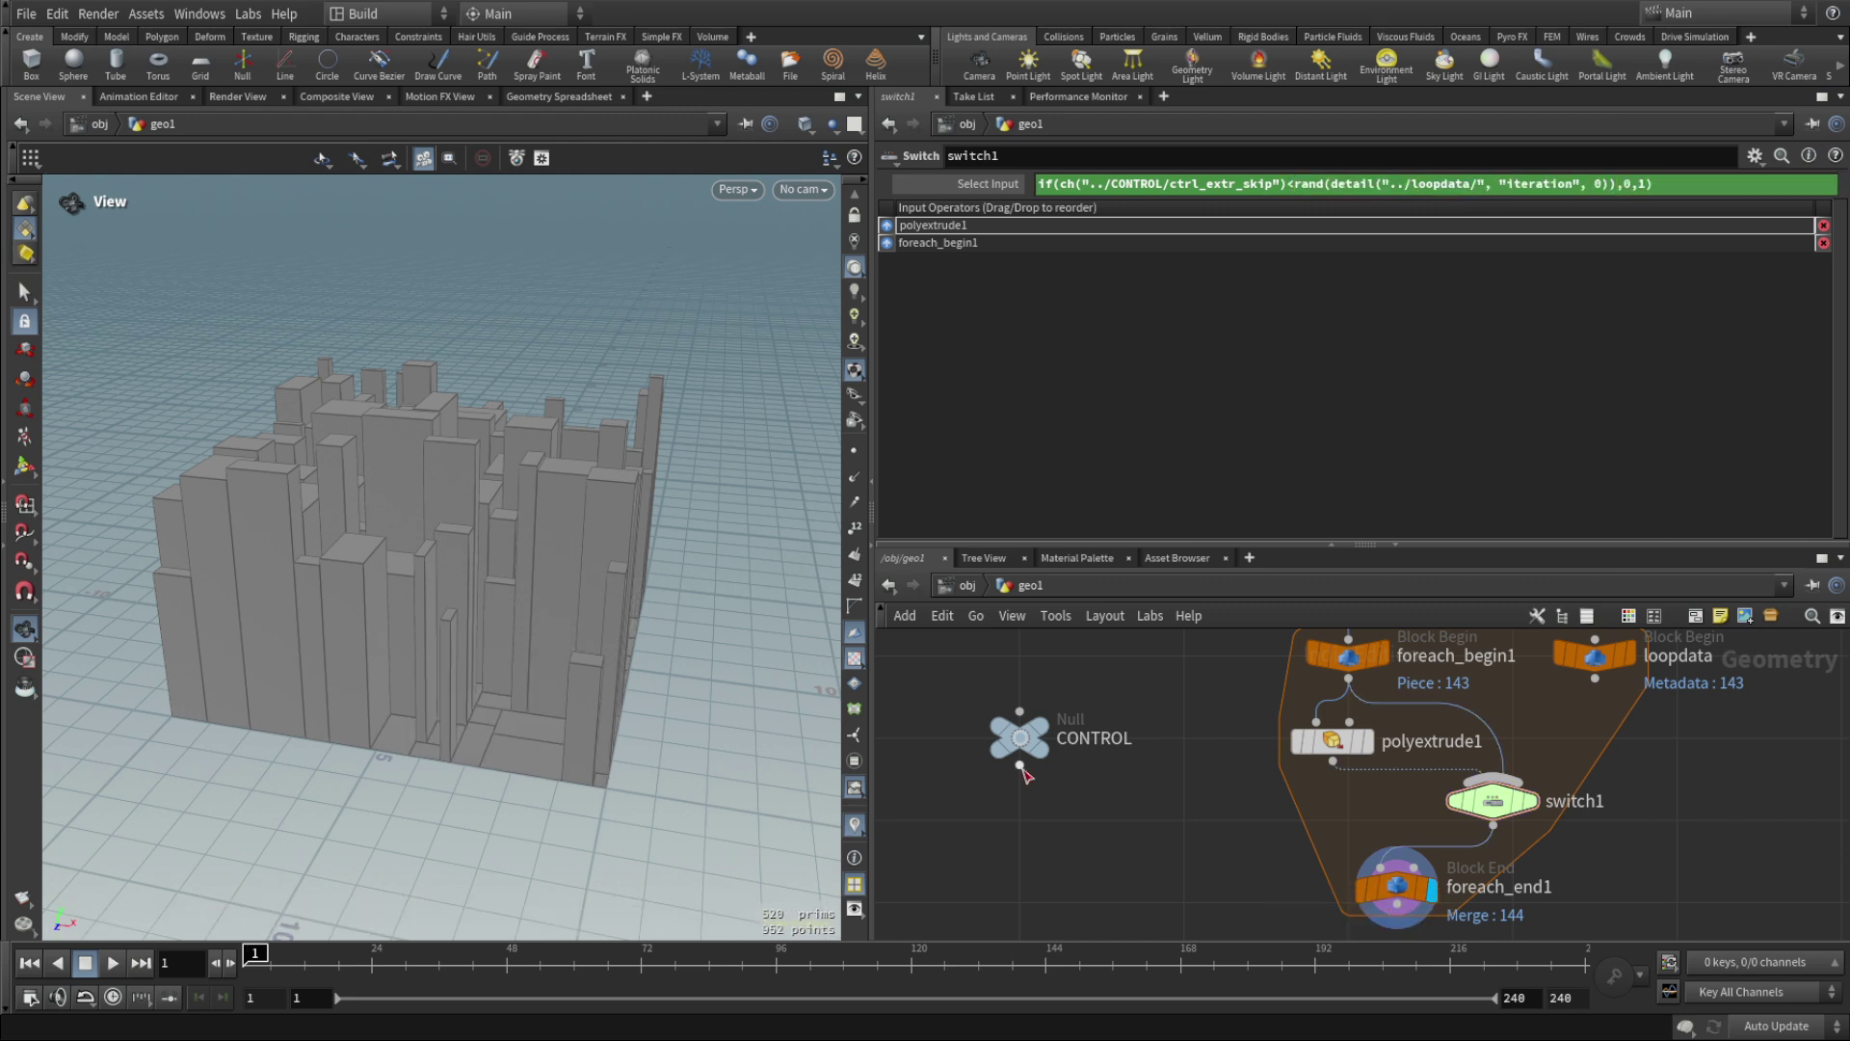
left_click(1020, 738)
Set CONTROL Distance to 1.89 and try Skip % values from 0.435 to 0.342.
left_click_drag(1349, 281, 1835, 280)
left_click_drag(569, 579, 713, 752)
left_click_drag(1734, 279, 1142, 255)
left_click_drag(1609, 227, 1250, 228)
left_click_drag(873, 442, 1098, 442)
left_click_drag(801, 496, 756, 511)
left_click_drag(1367, 279, 1320, 262)
Raise CONTROL's Skip % to 0.86 so only sparse towers remain, then select BSP_subdivider.
scroll(1681, 732, "down", 5)
scroll(1488, 690, "up", 5)
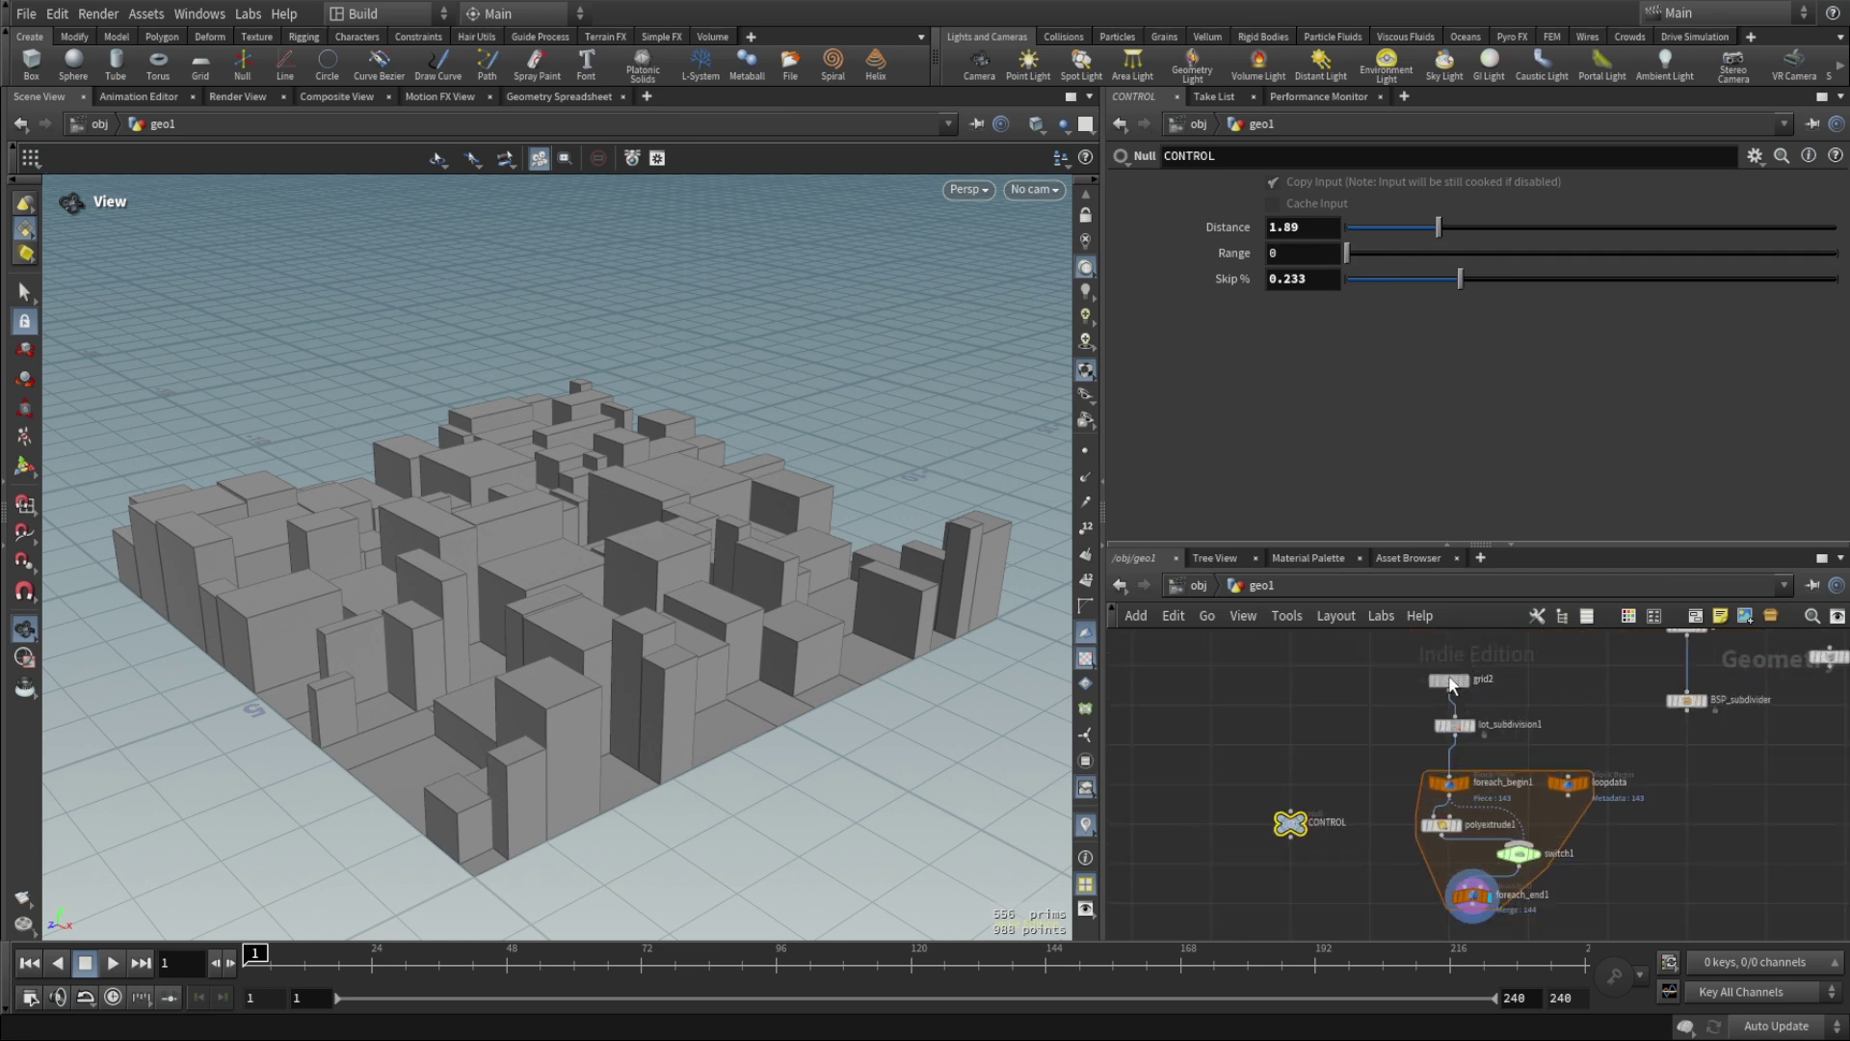
left_click_drag(1235, 714, 1605, 925)
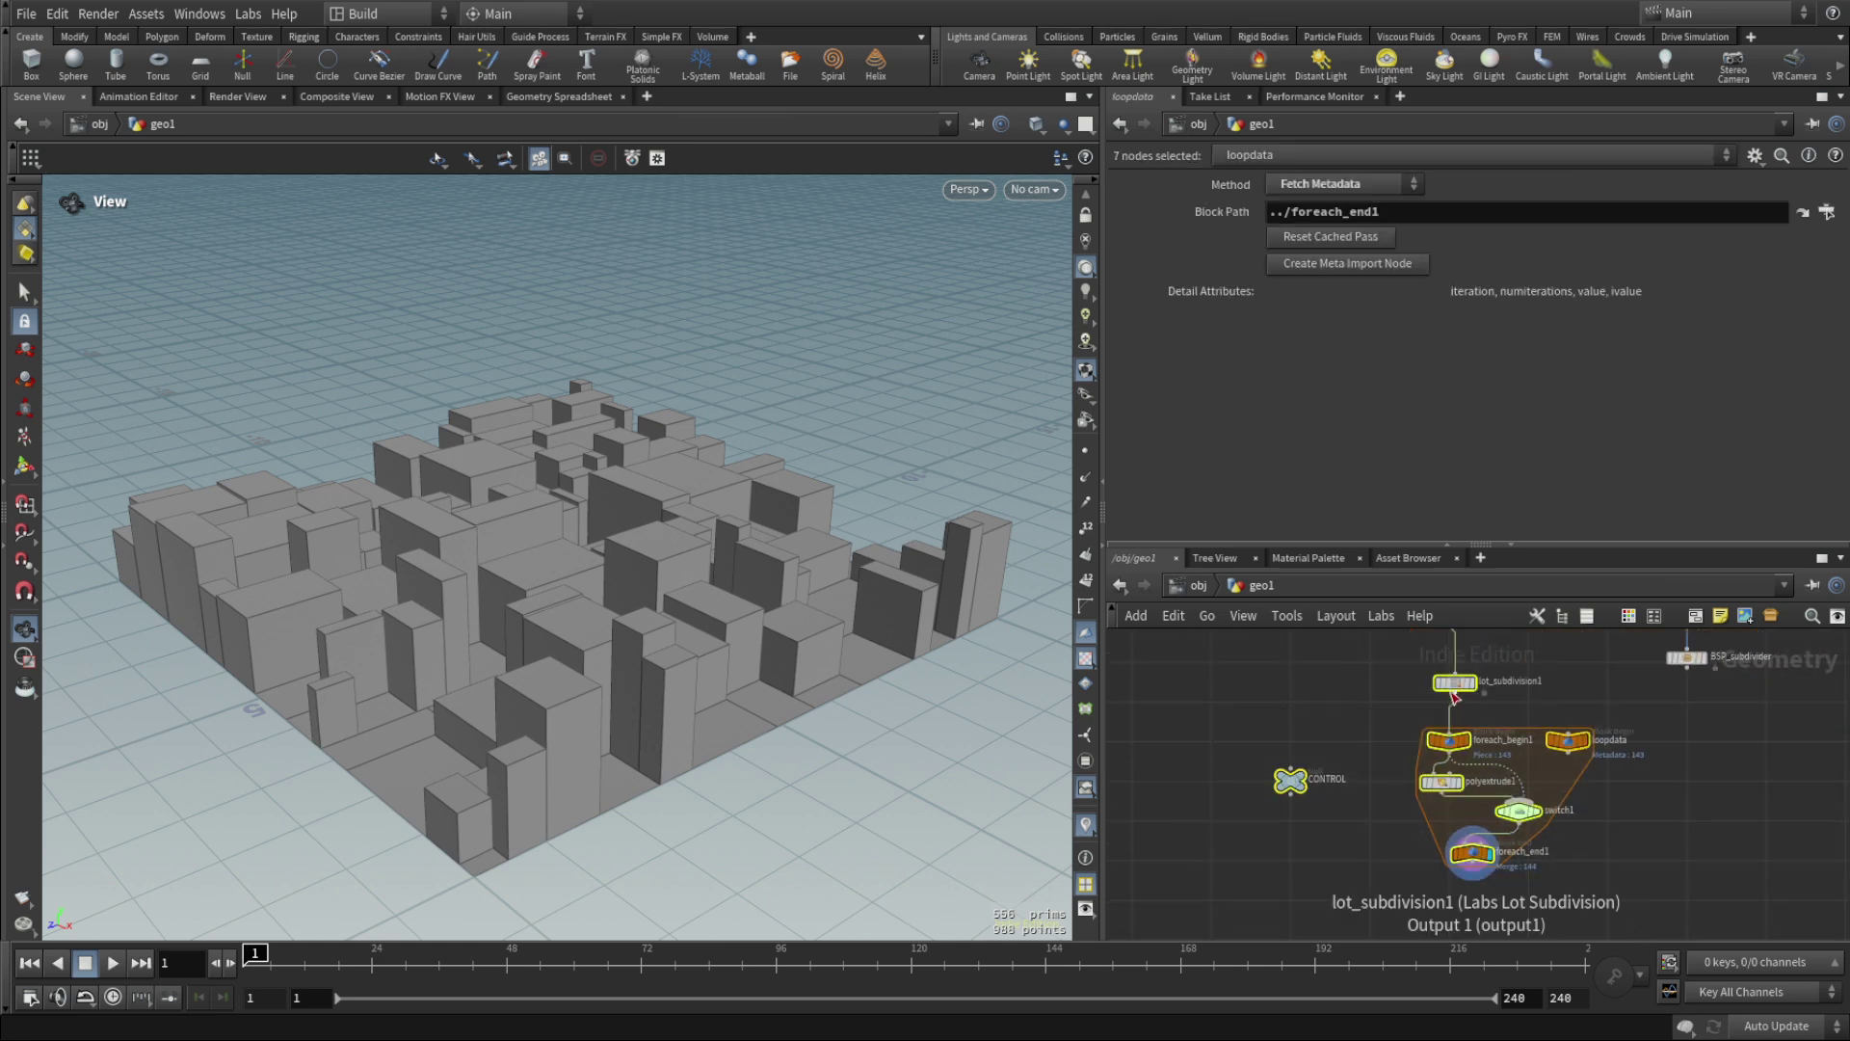
left_click(1350, 738)
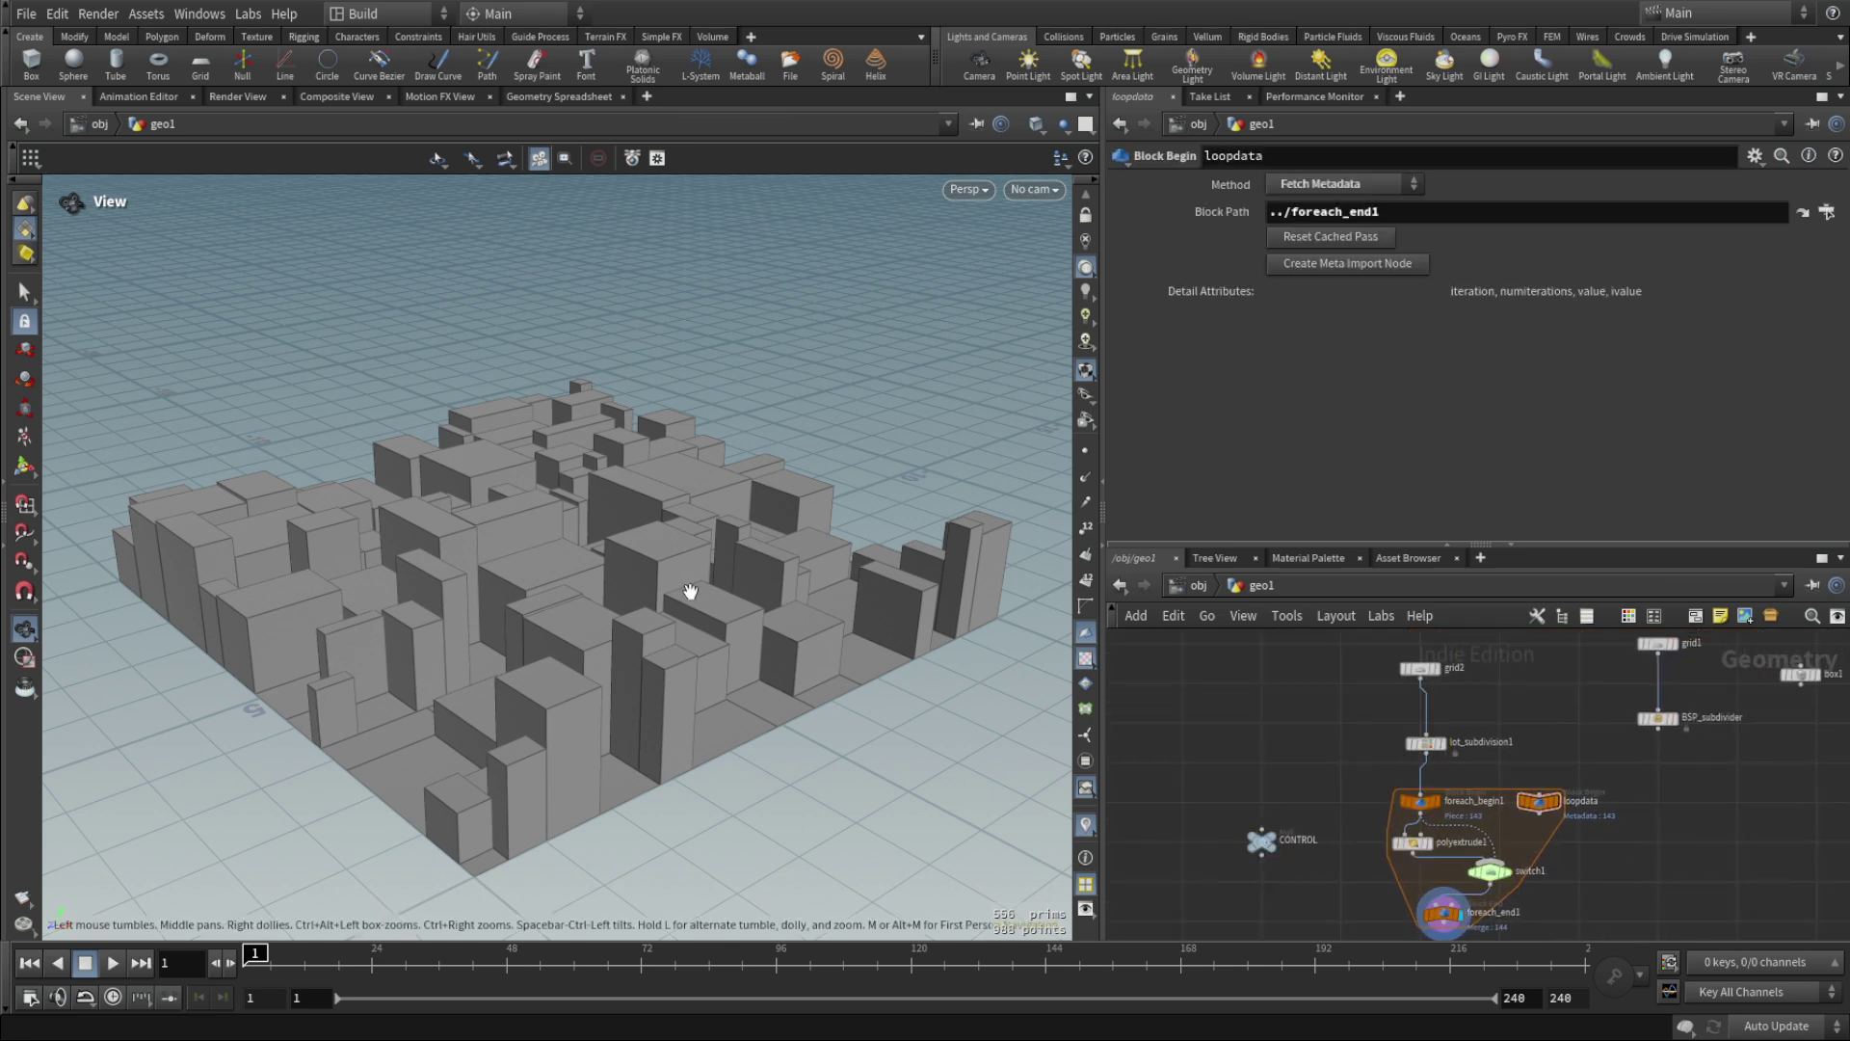
left_click_drag(683, 569, 772, 603)
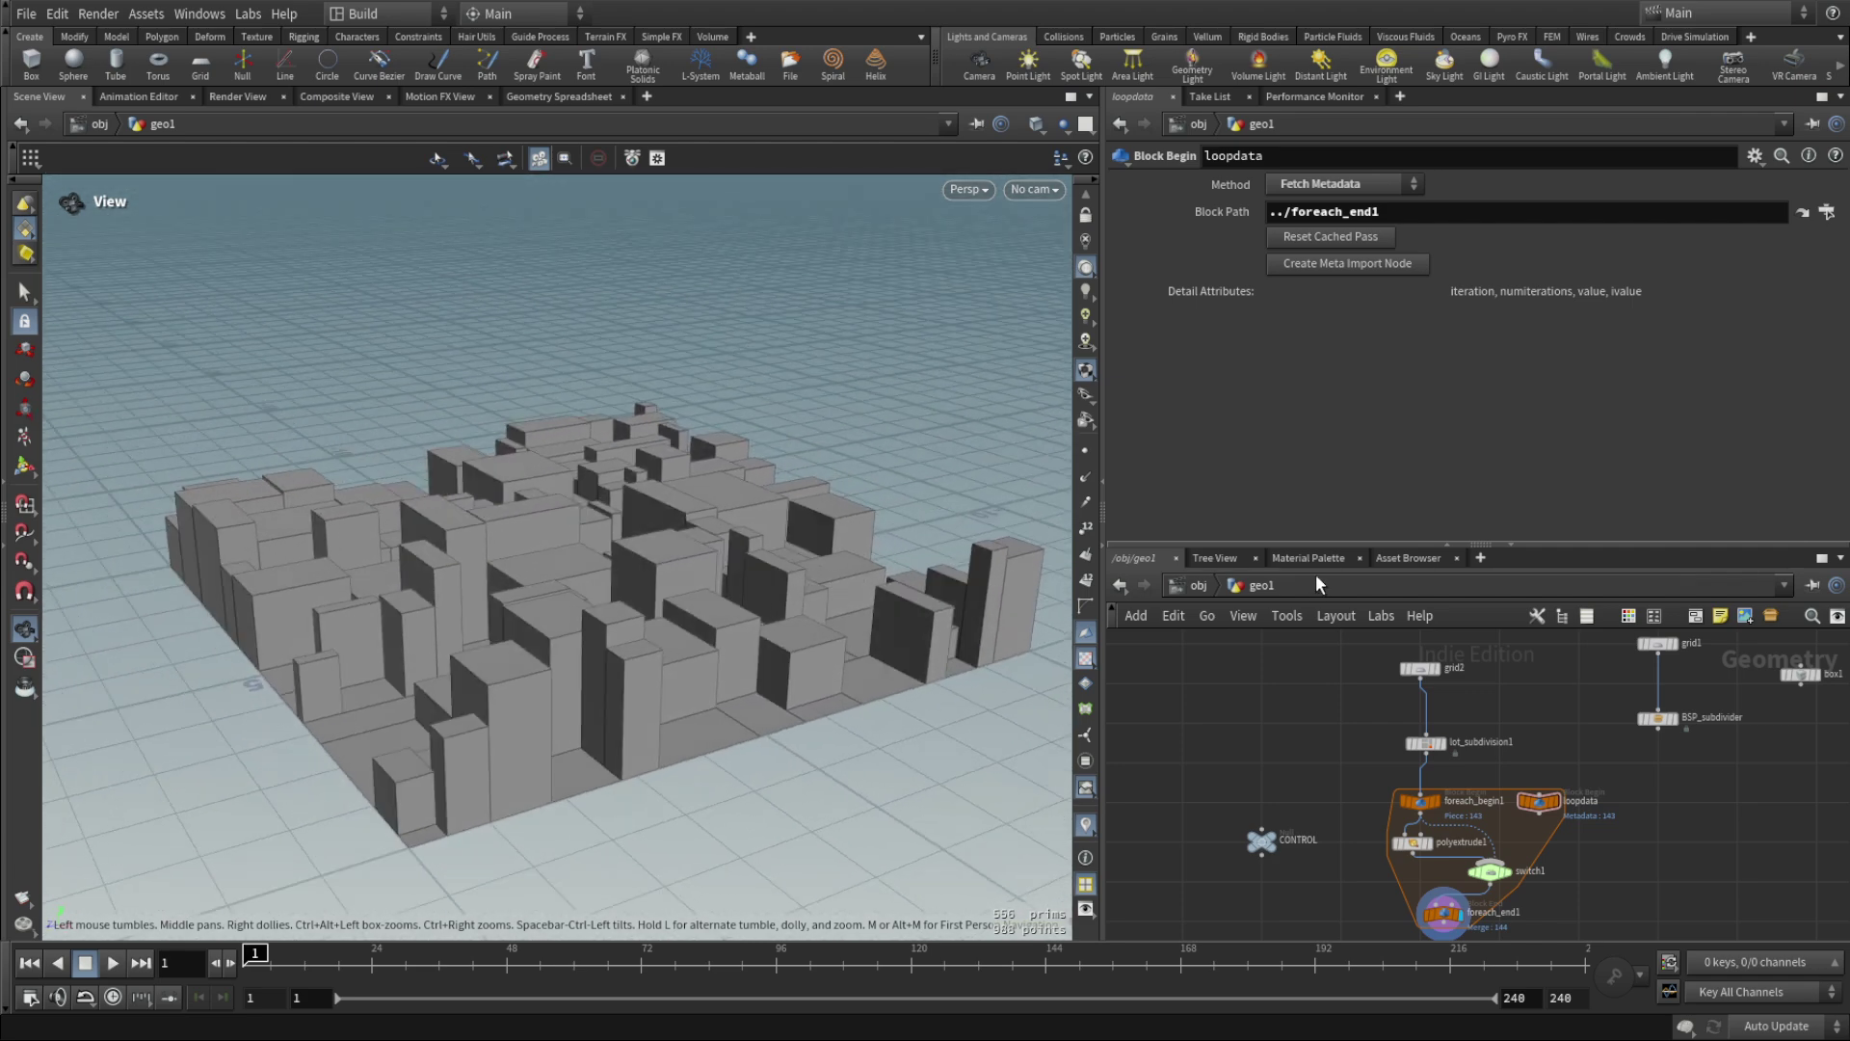
left_click_drag(1339, 544, 1339, 486)
mouse_move(1418, 656)
left_click_drag(675, 549, 655, 611)
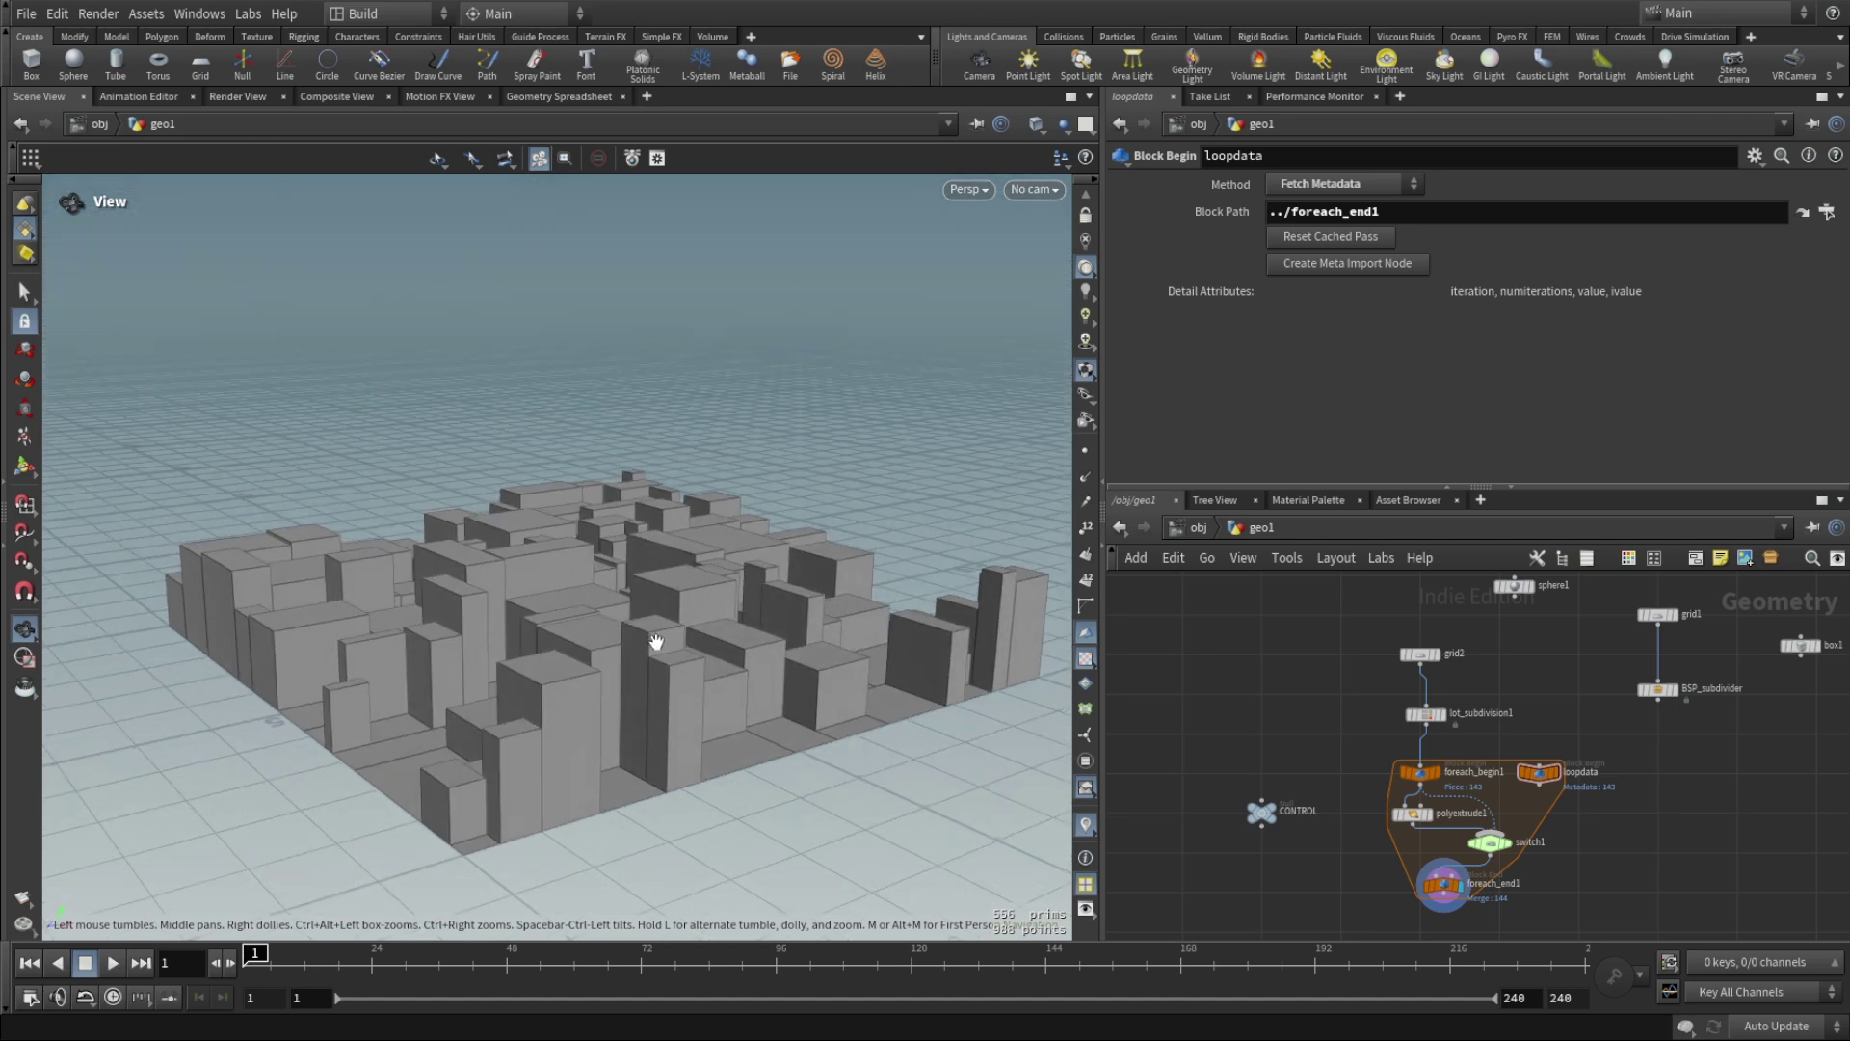
left_click_drag(662, 621, 694, 648)
left_click_drag(1187, 756, 1309, 885)
left_click_drag(1460, 279, 1770, 286)
middle_click_drag(1725, 776, 1573, 777)
left_click_drag(1458, 706, 1542, 747)
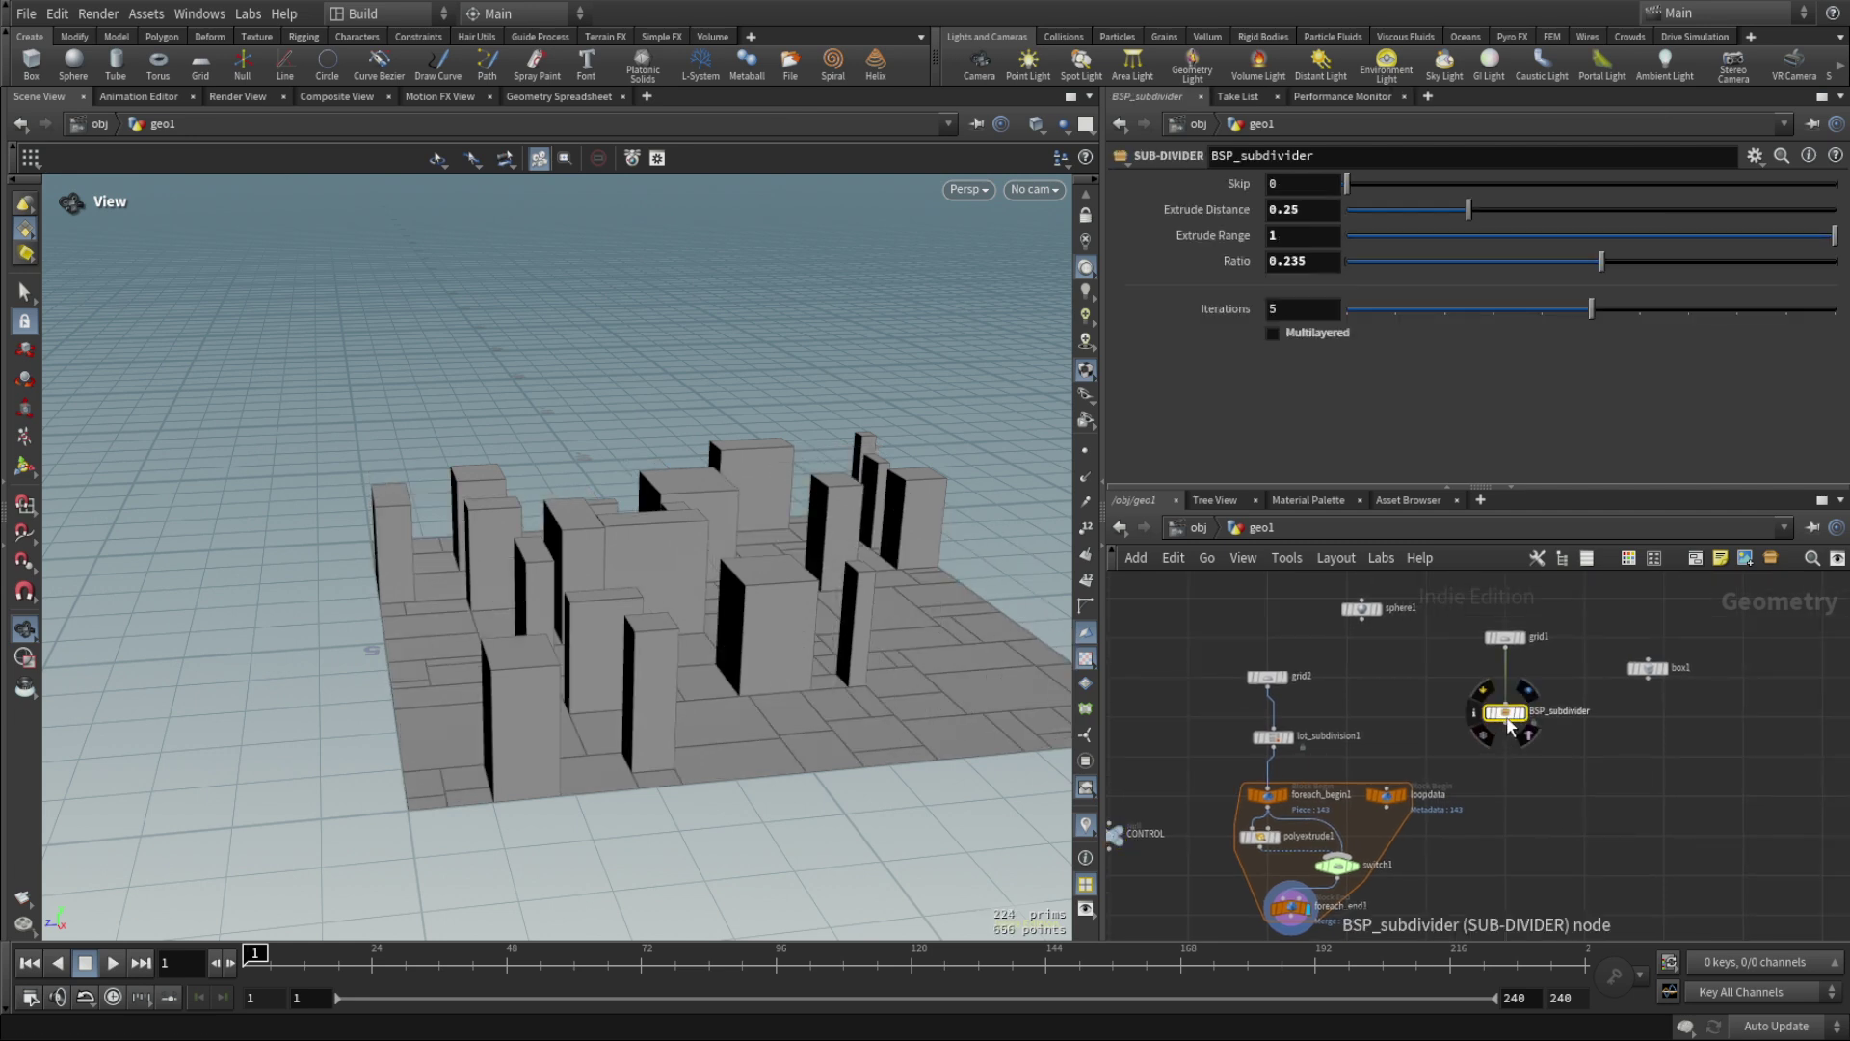
Pan the network to the grid and loop nodes and orbit the viewport around the thinned city.
middle_click_drag(1524, 806, 1655, 762)
left_click_drag(1228, 618, 1590, 915)
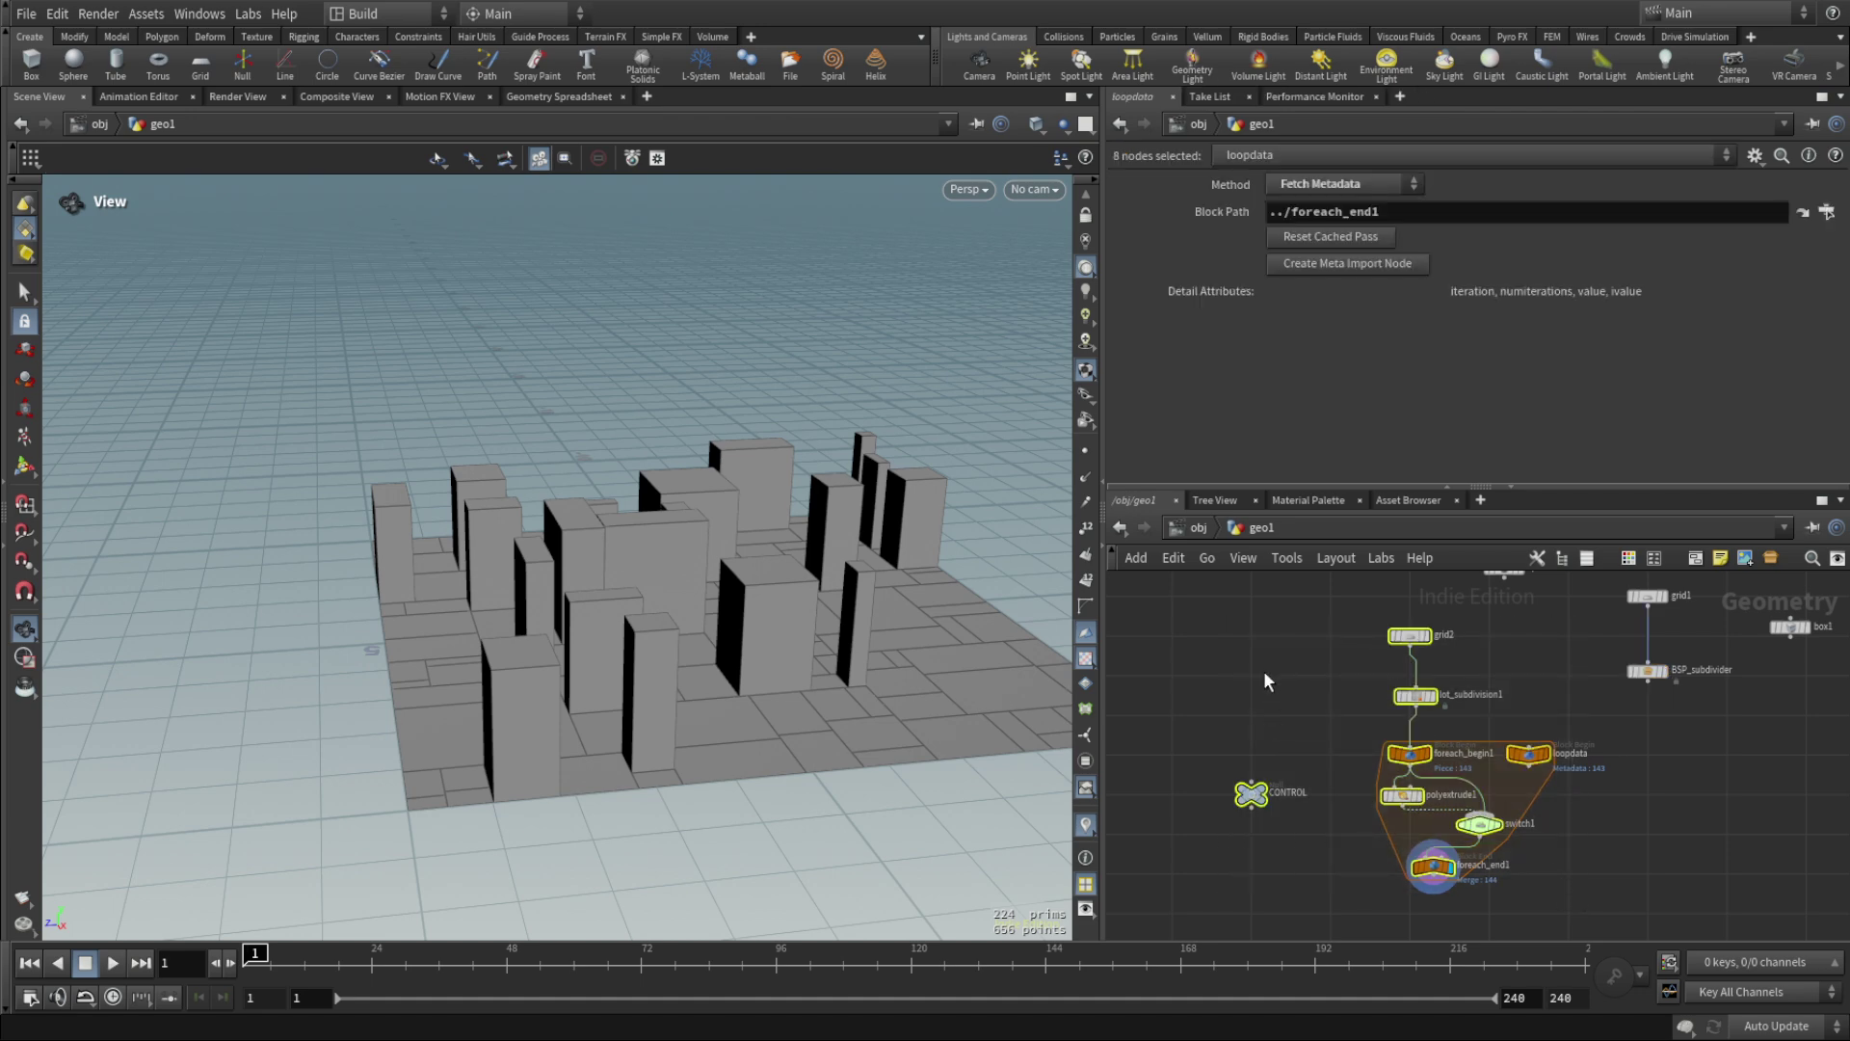
left_click_drag(799, 578, 741, 568)
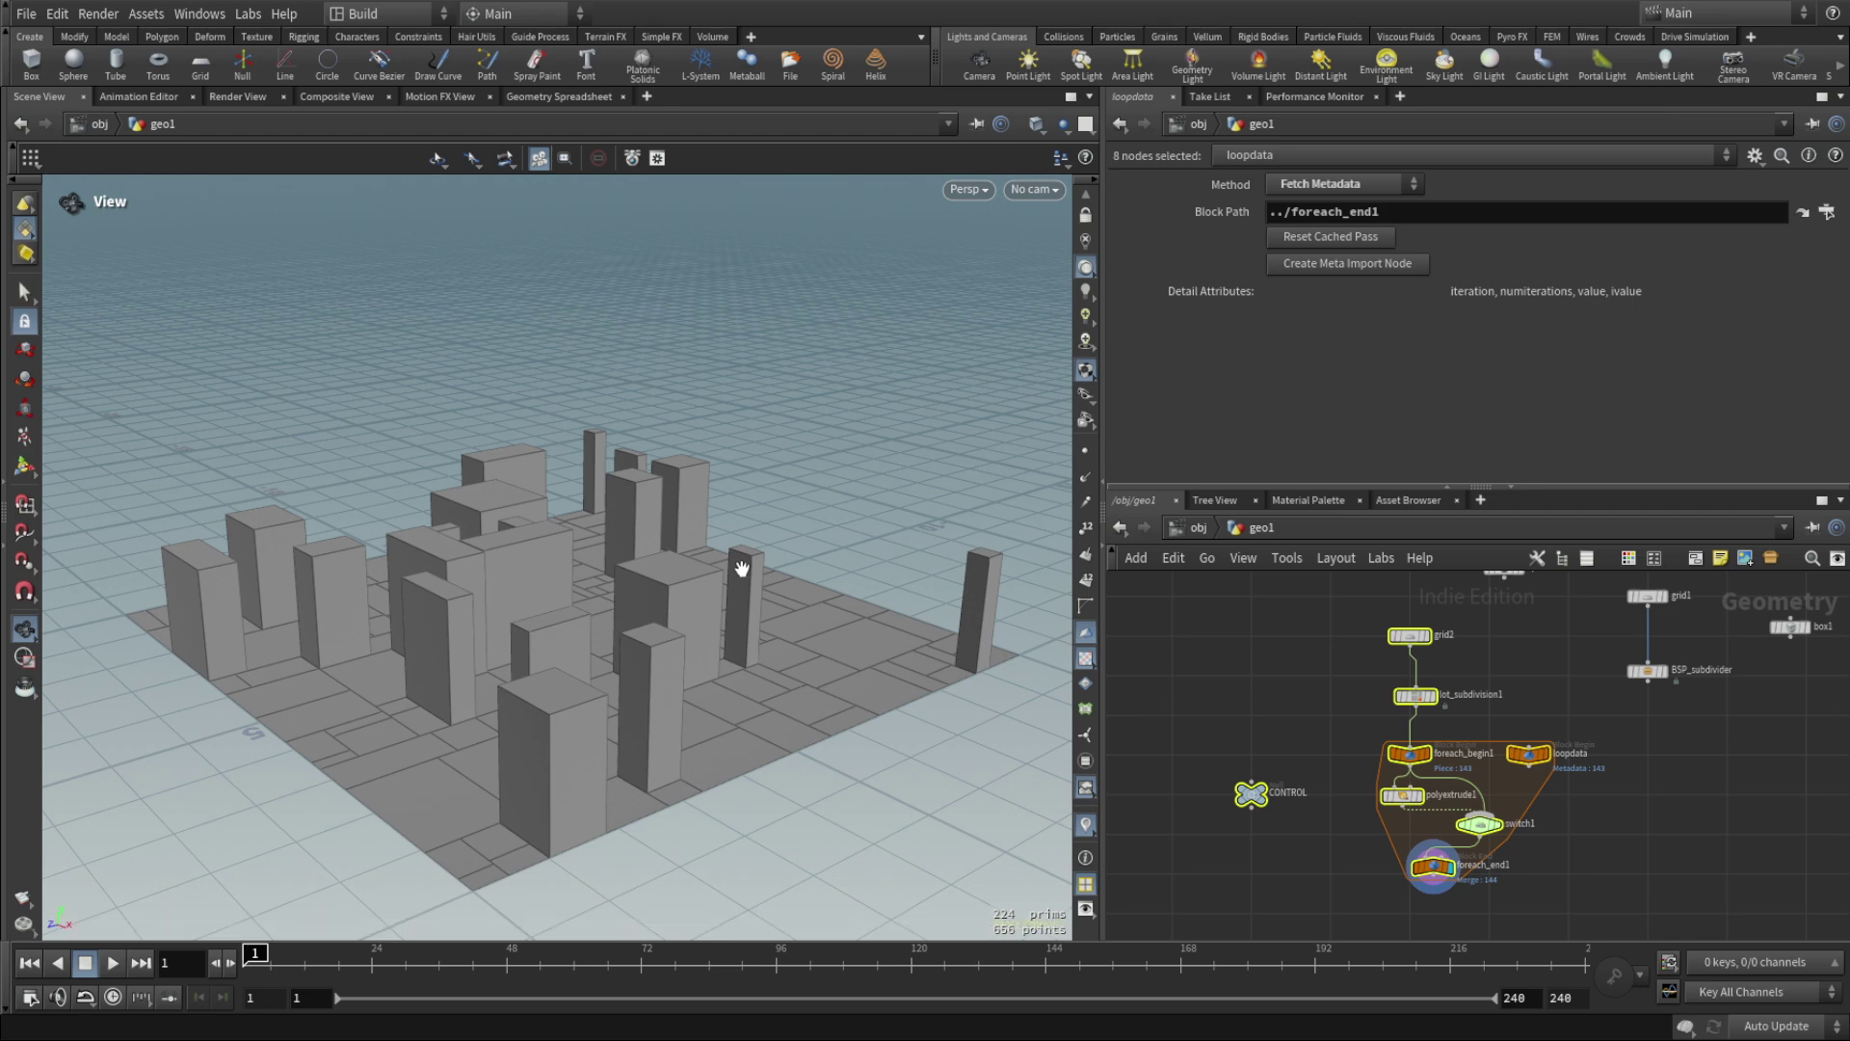
left_click_drag(741, 568, 992, 622)
left_click(1307, 687)
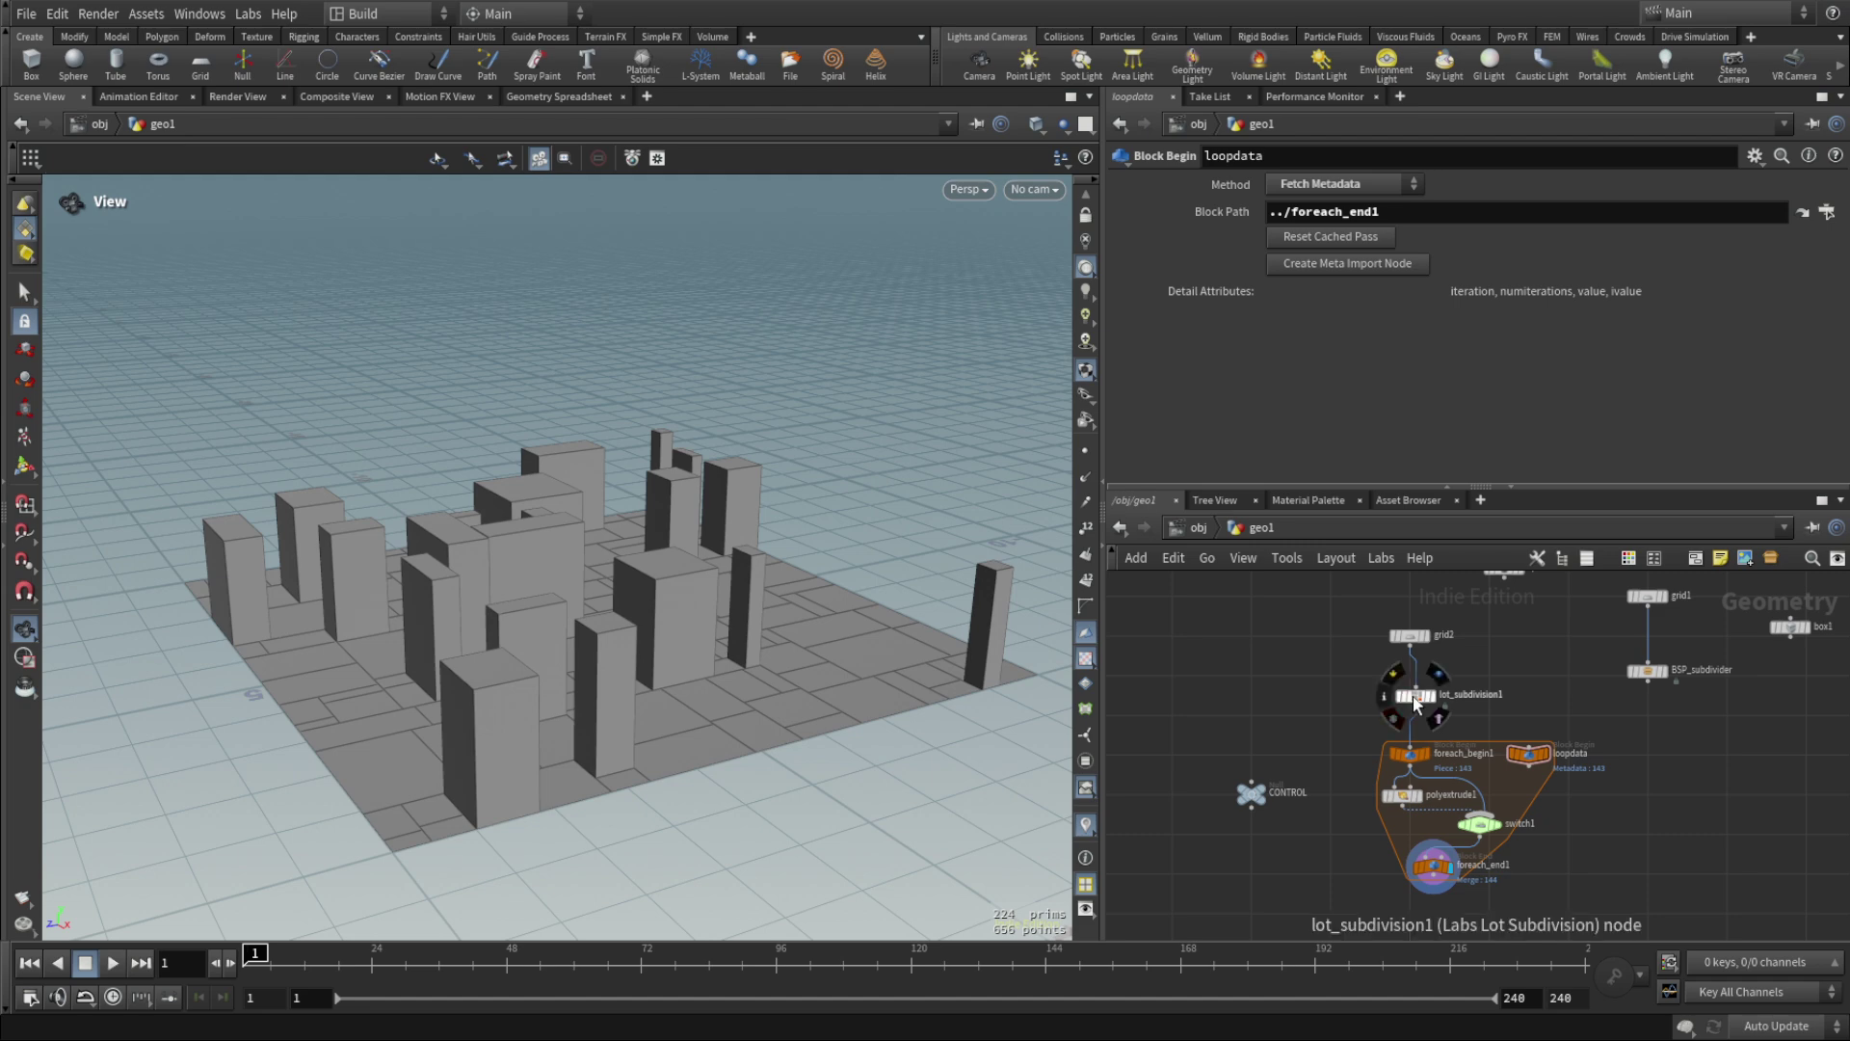
Rearrange lot_subdivision1 and sphere1, then display the BSP_subdivider's output and its parameters.
left_click_drag(1413, 693, 1414, 686)
left_click_drag(1023, 644, 773, 576)
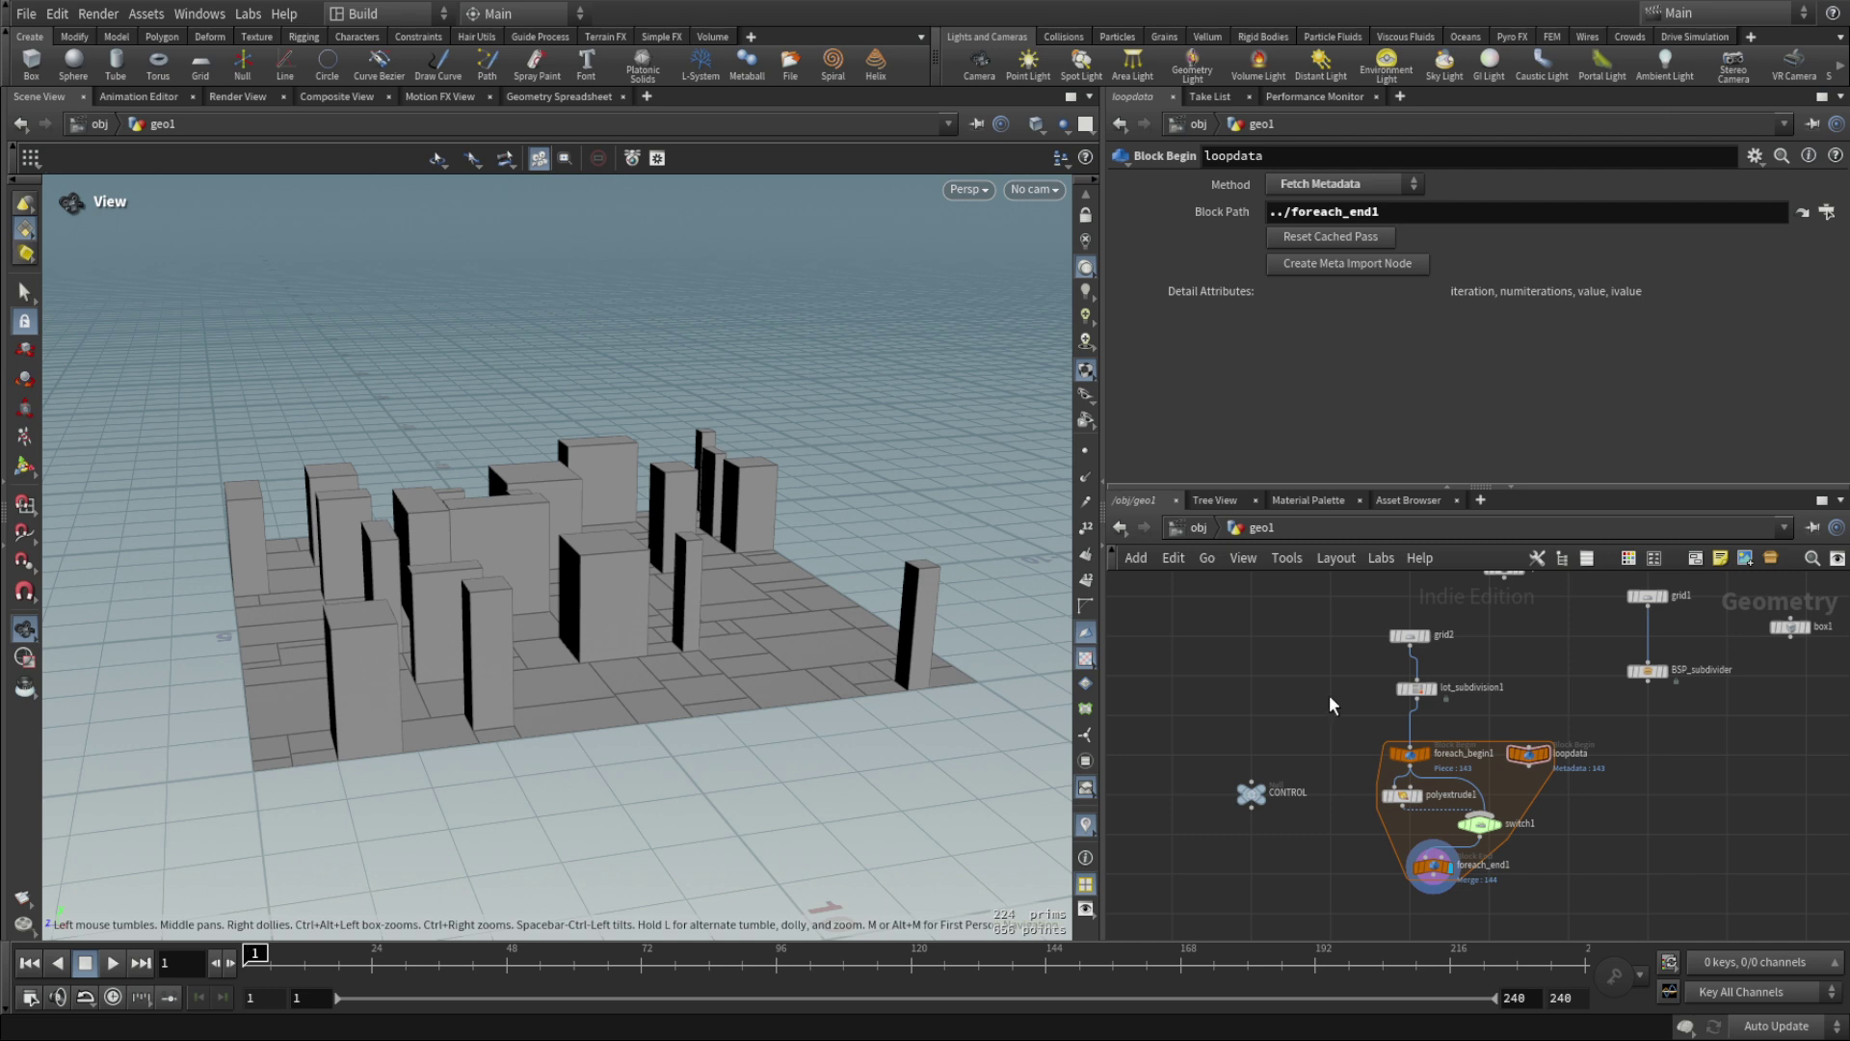
middle_click_drag(1386, 648, 1374, 682)
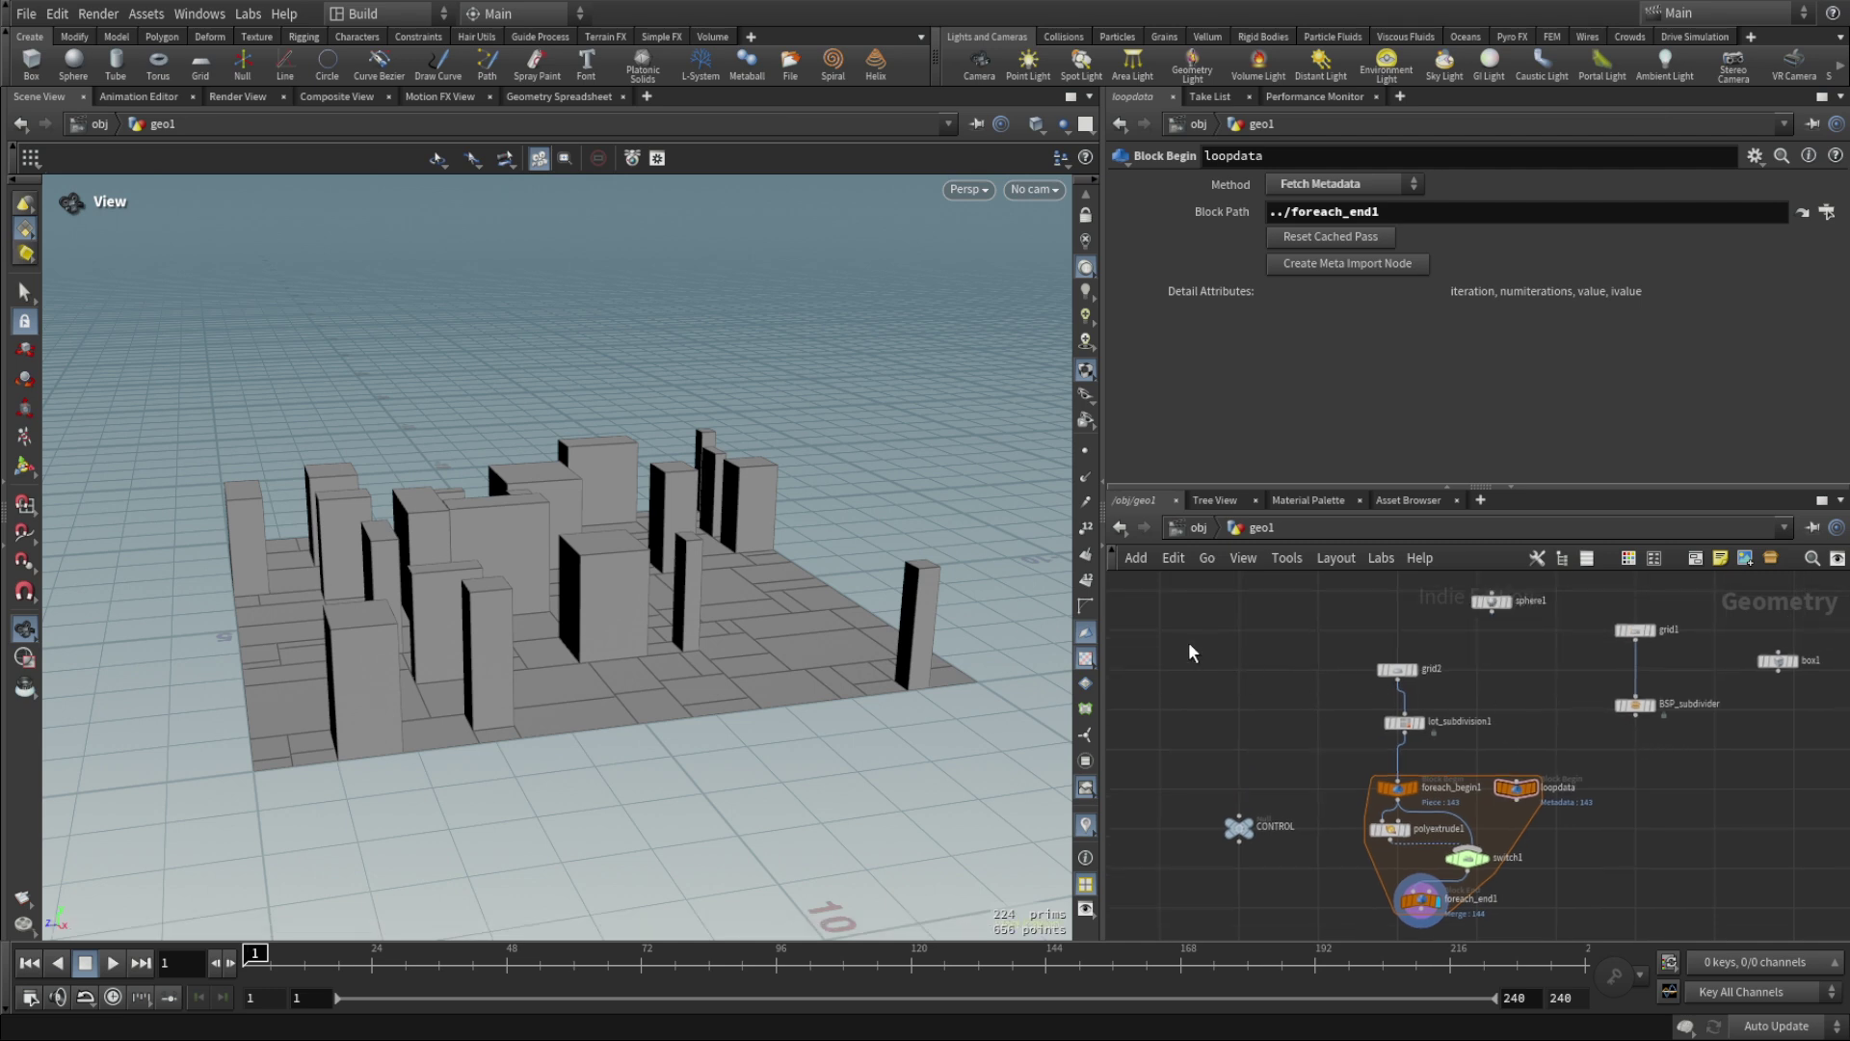
left_click_drag(1193, 645, 1370, 708)
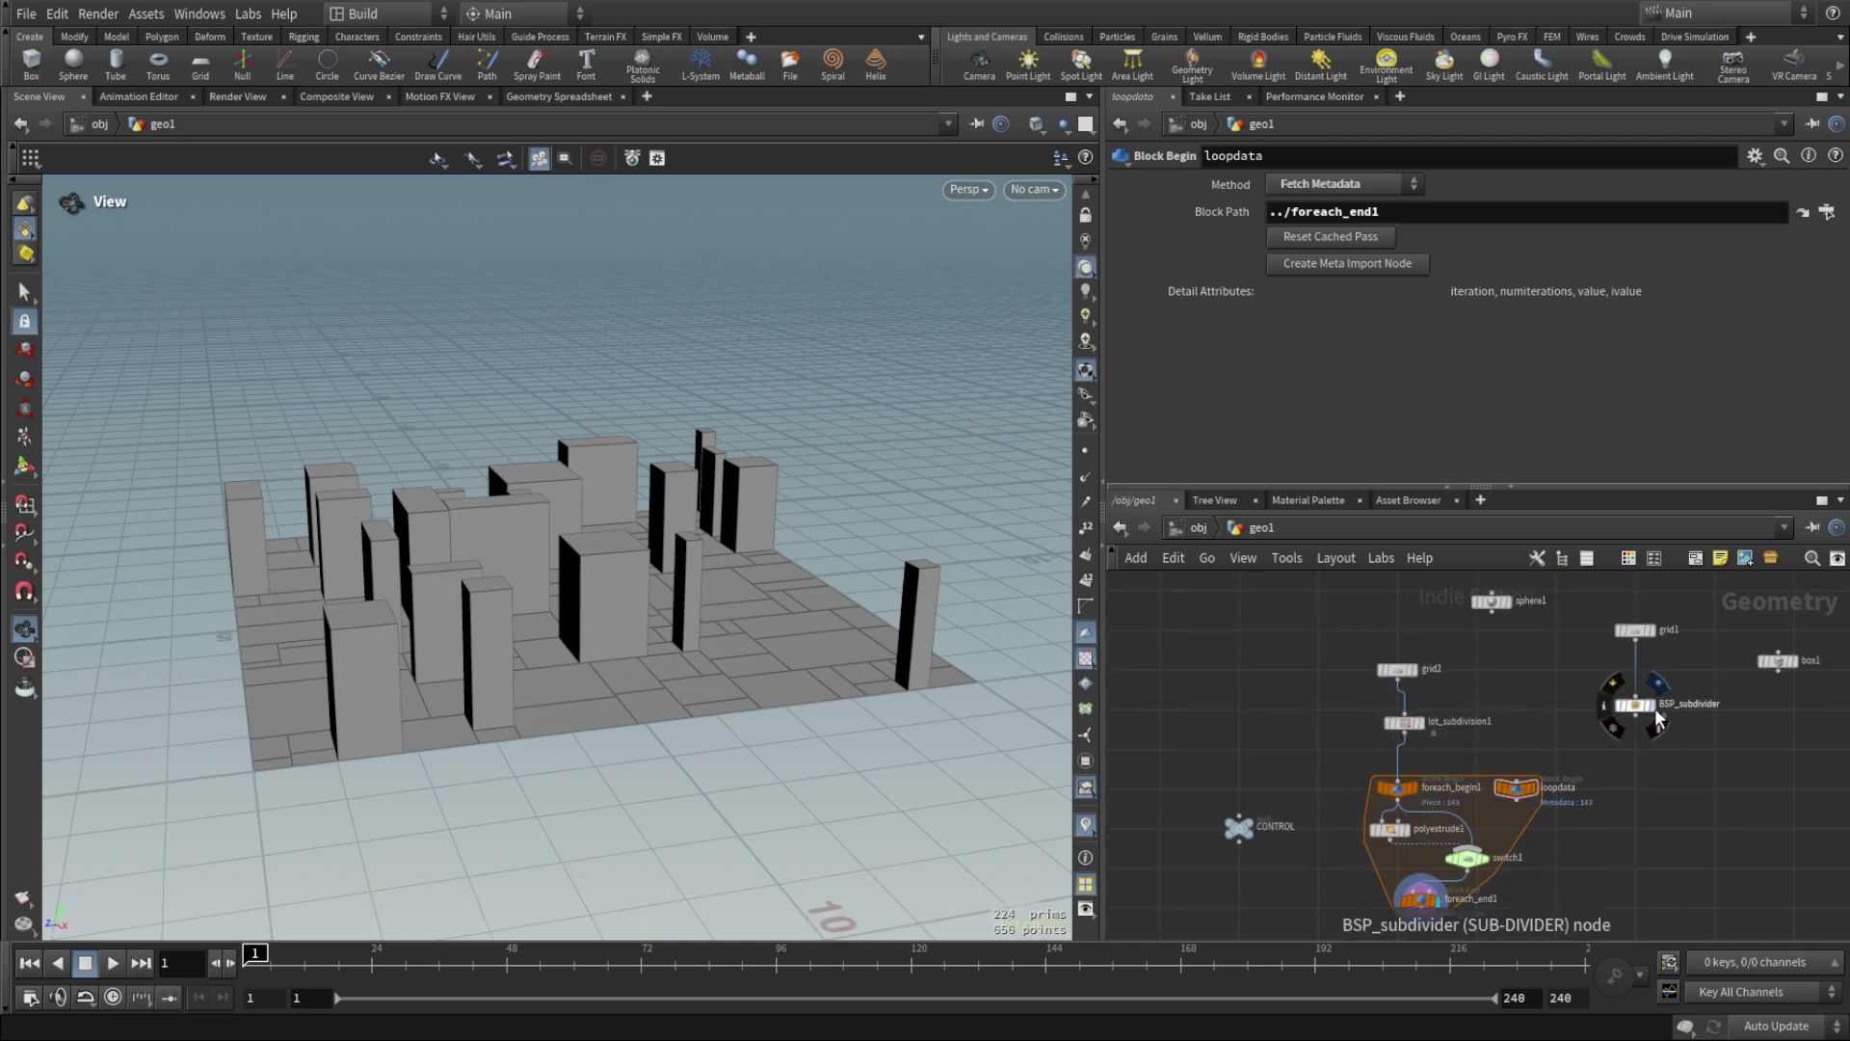
left_click(1650, 706)
left_click(1629, 704)
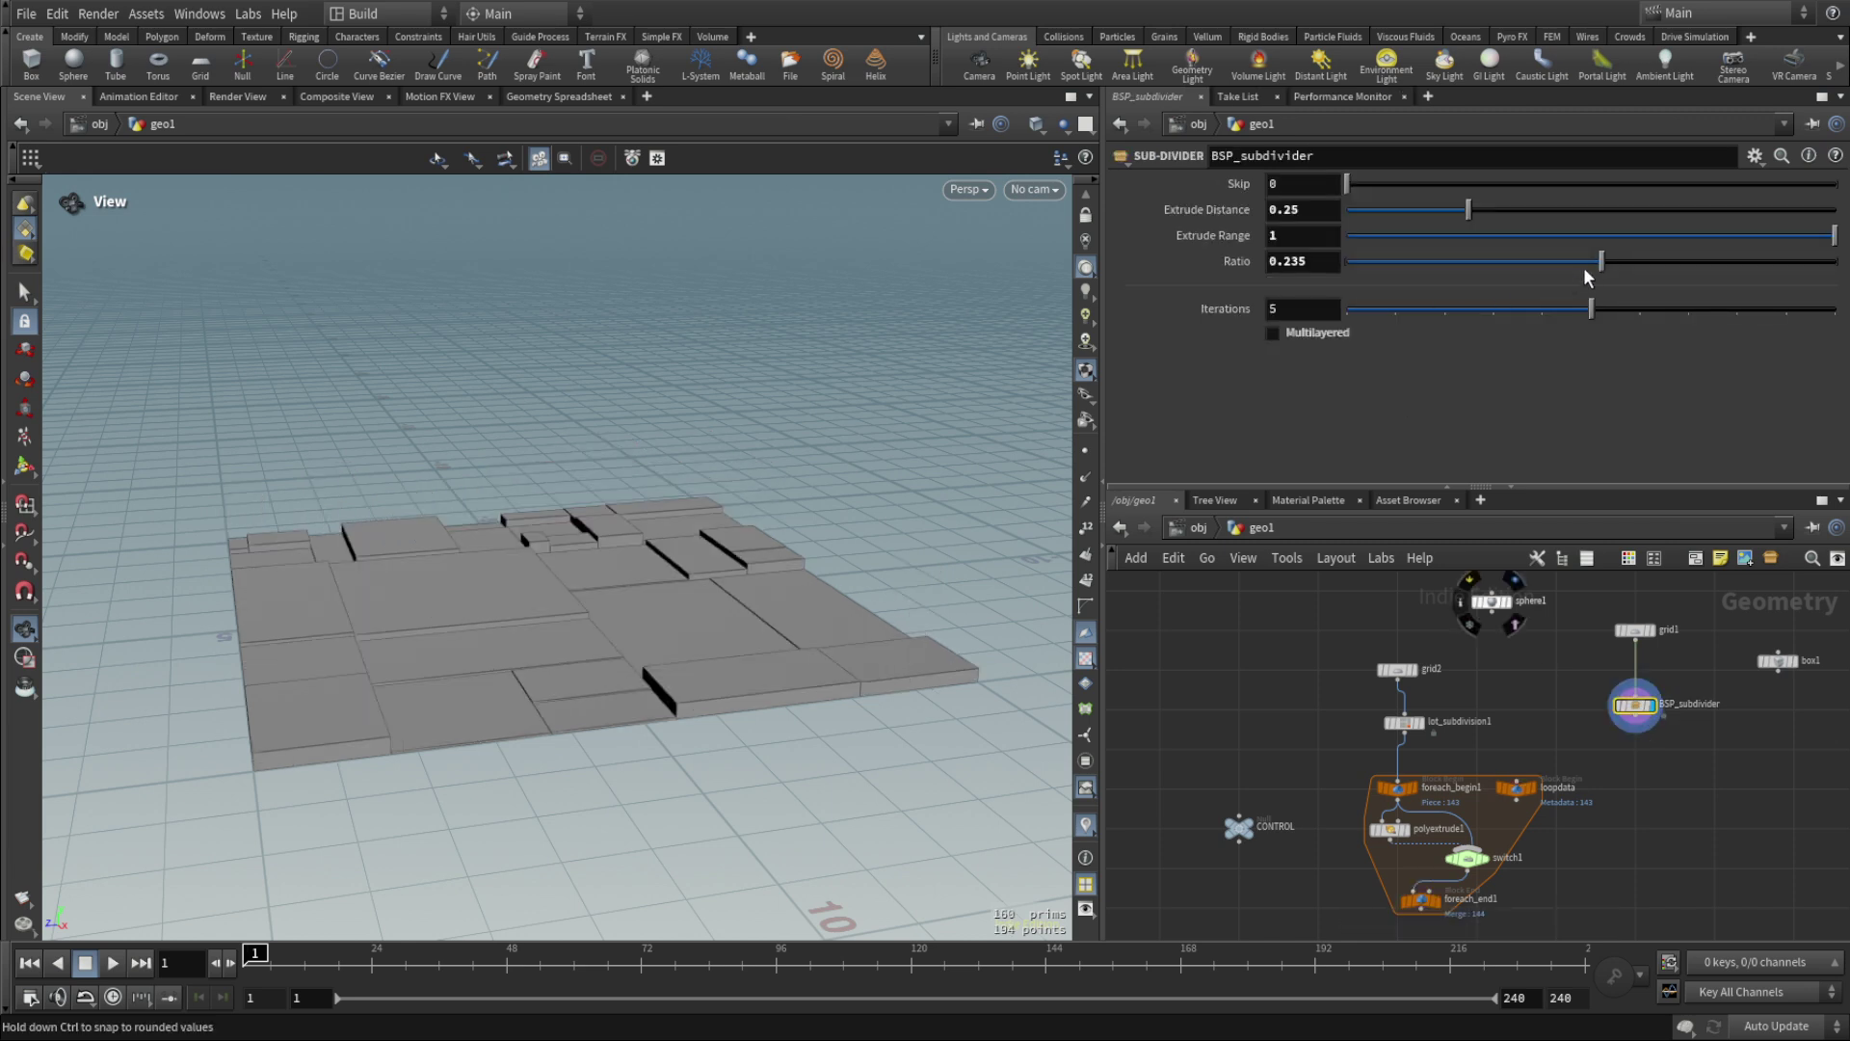
Set BSP_subdivider to Multilayered with Ratio 0.3444, 8 iterations and Extrude Distance 0.966.
left_click_drag(1599, 262, 1720, 261)
left_click(1272, 332)
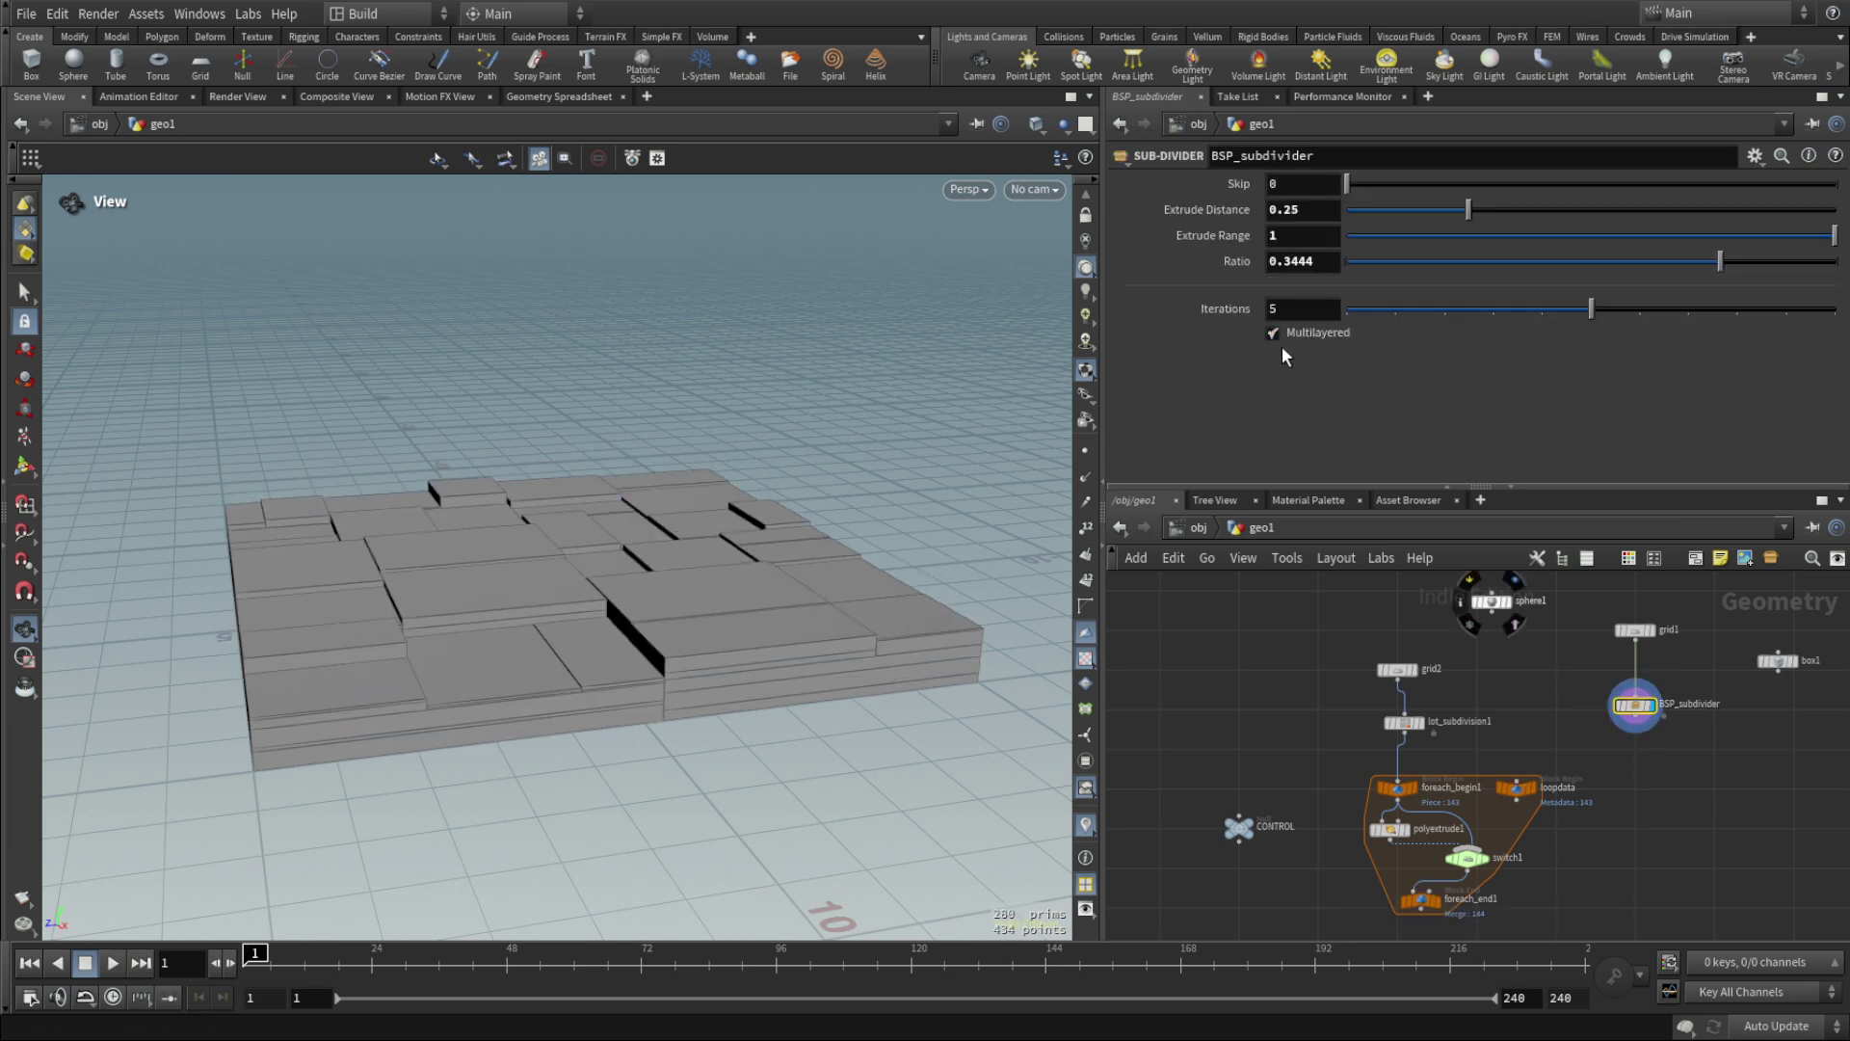
left_click_drag(1591, 311, 1736, 310)
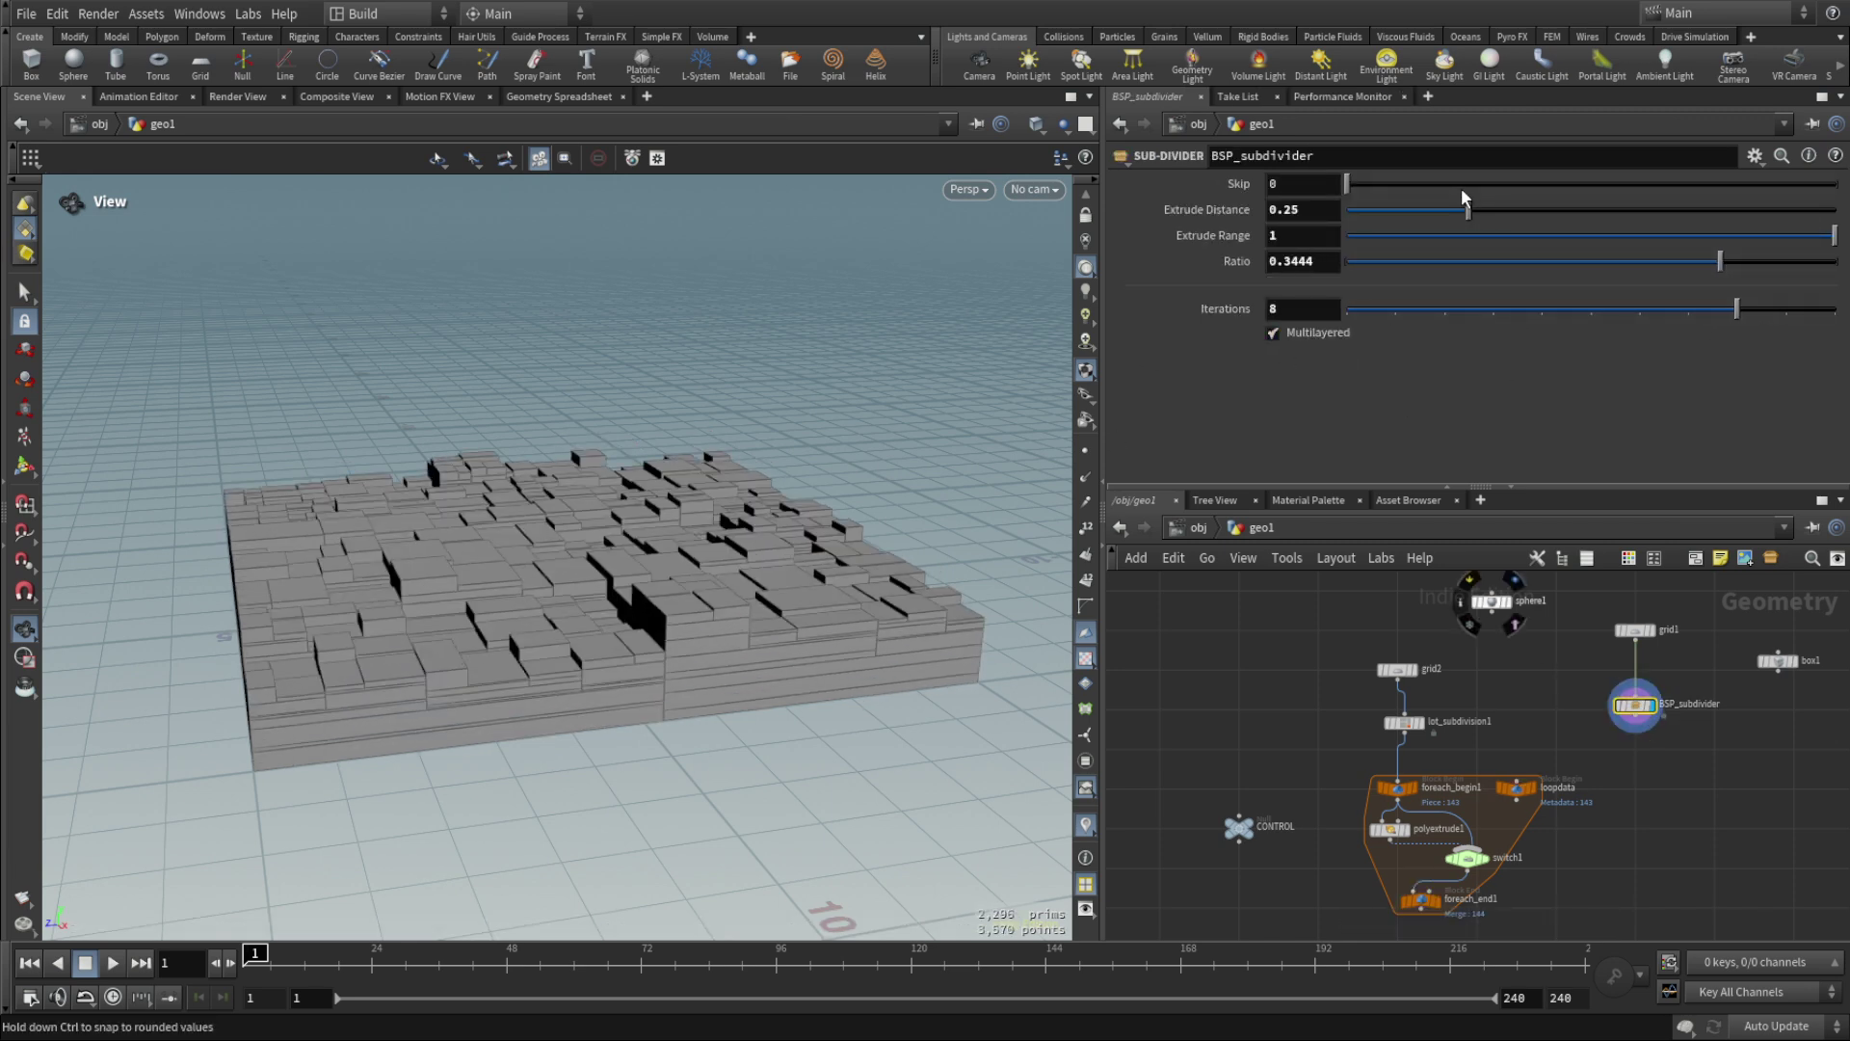
left_click_drag(1468, 210, 1818, 210)
Orbit and zoom the viewport to inspect the tall layered block mass from a lower angle.
right_click_drag(602, 407, 673, 529)
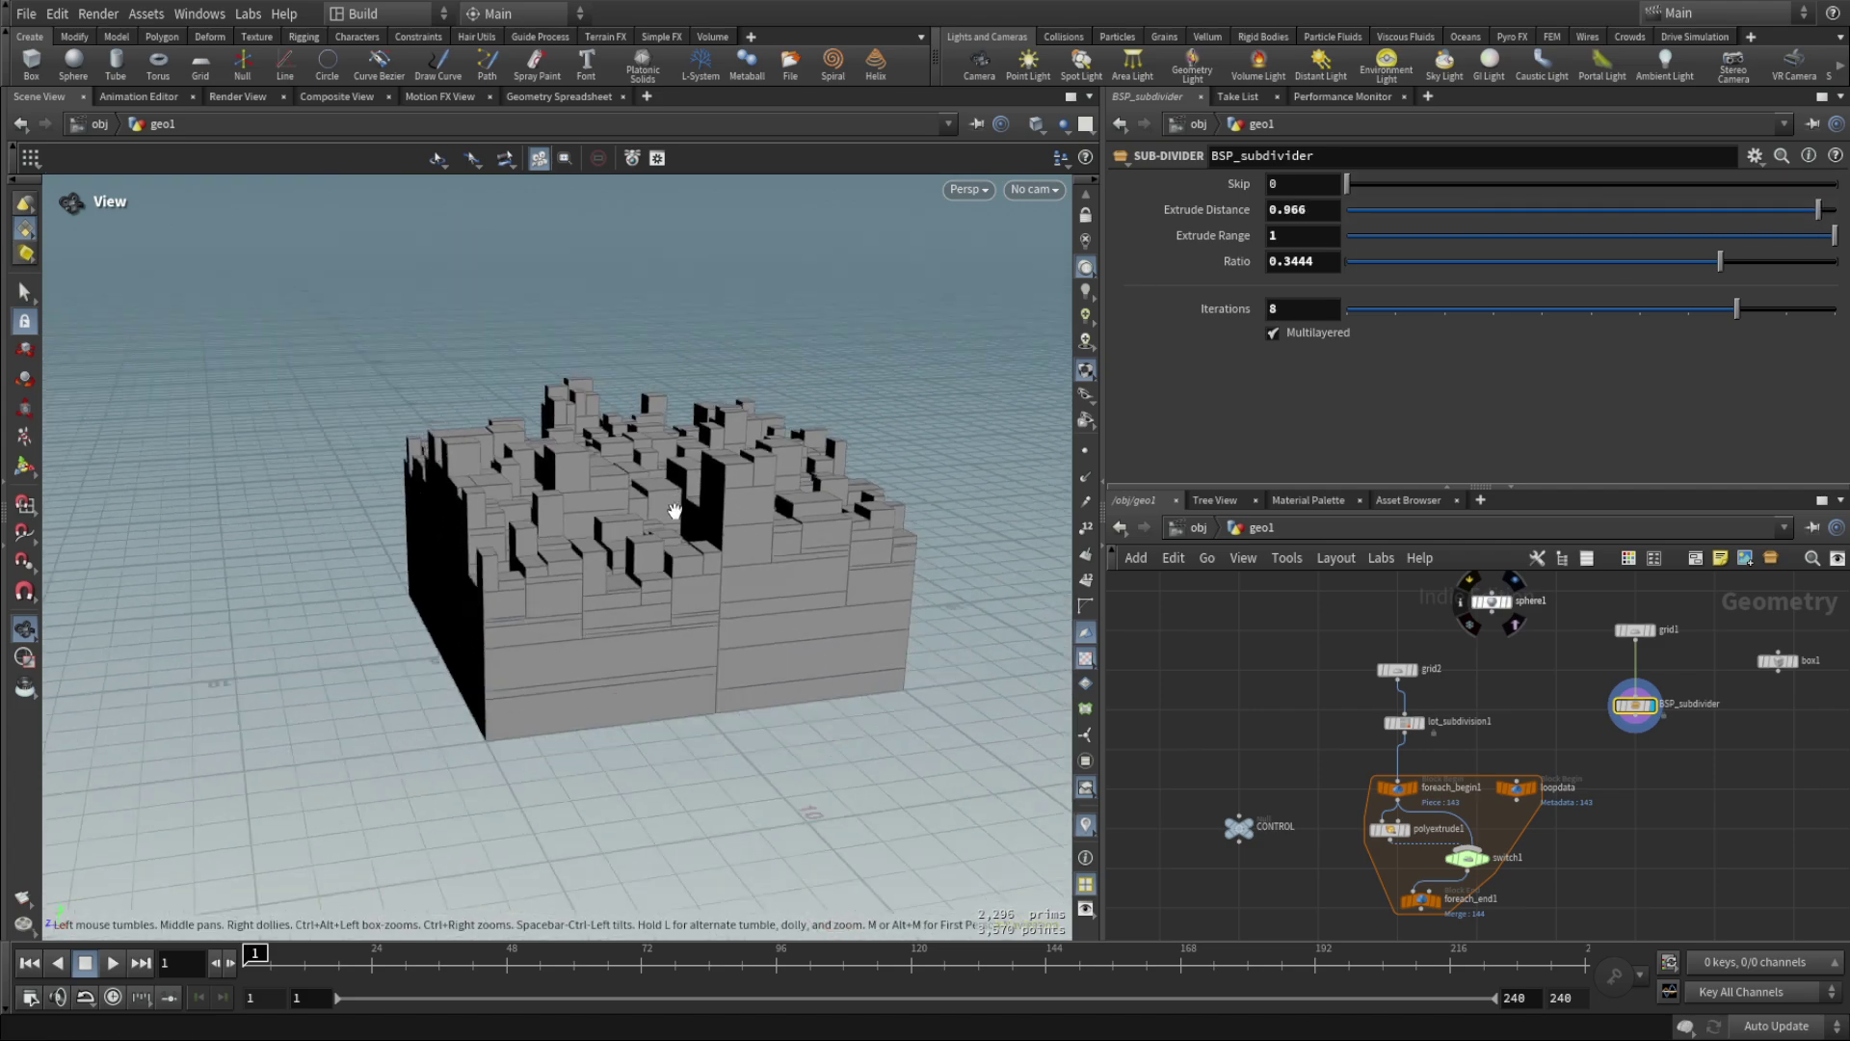
left_click_drag(674, 529, 826, 550)
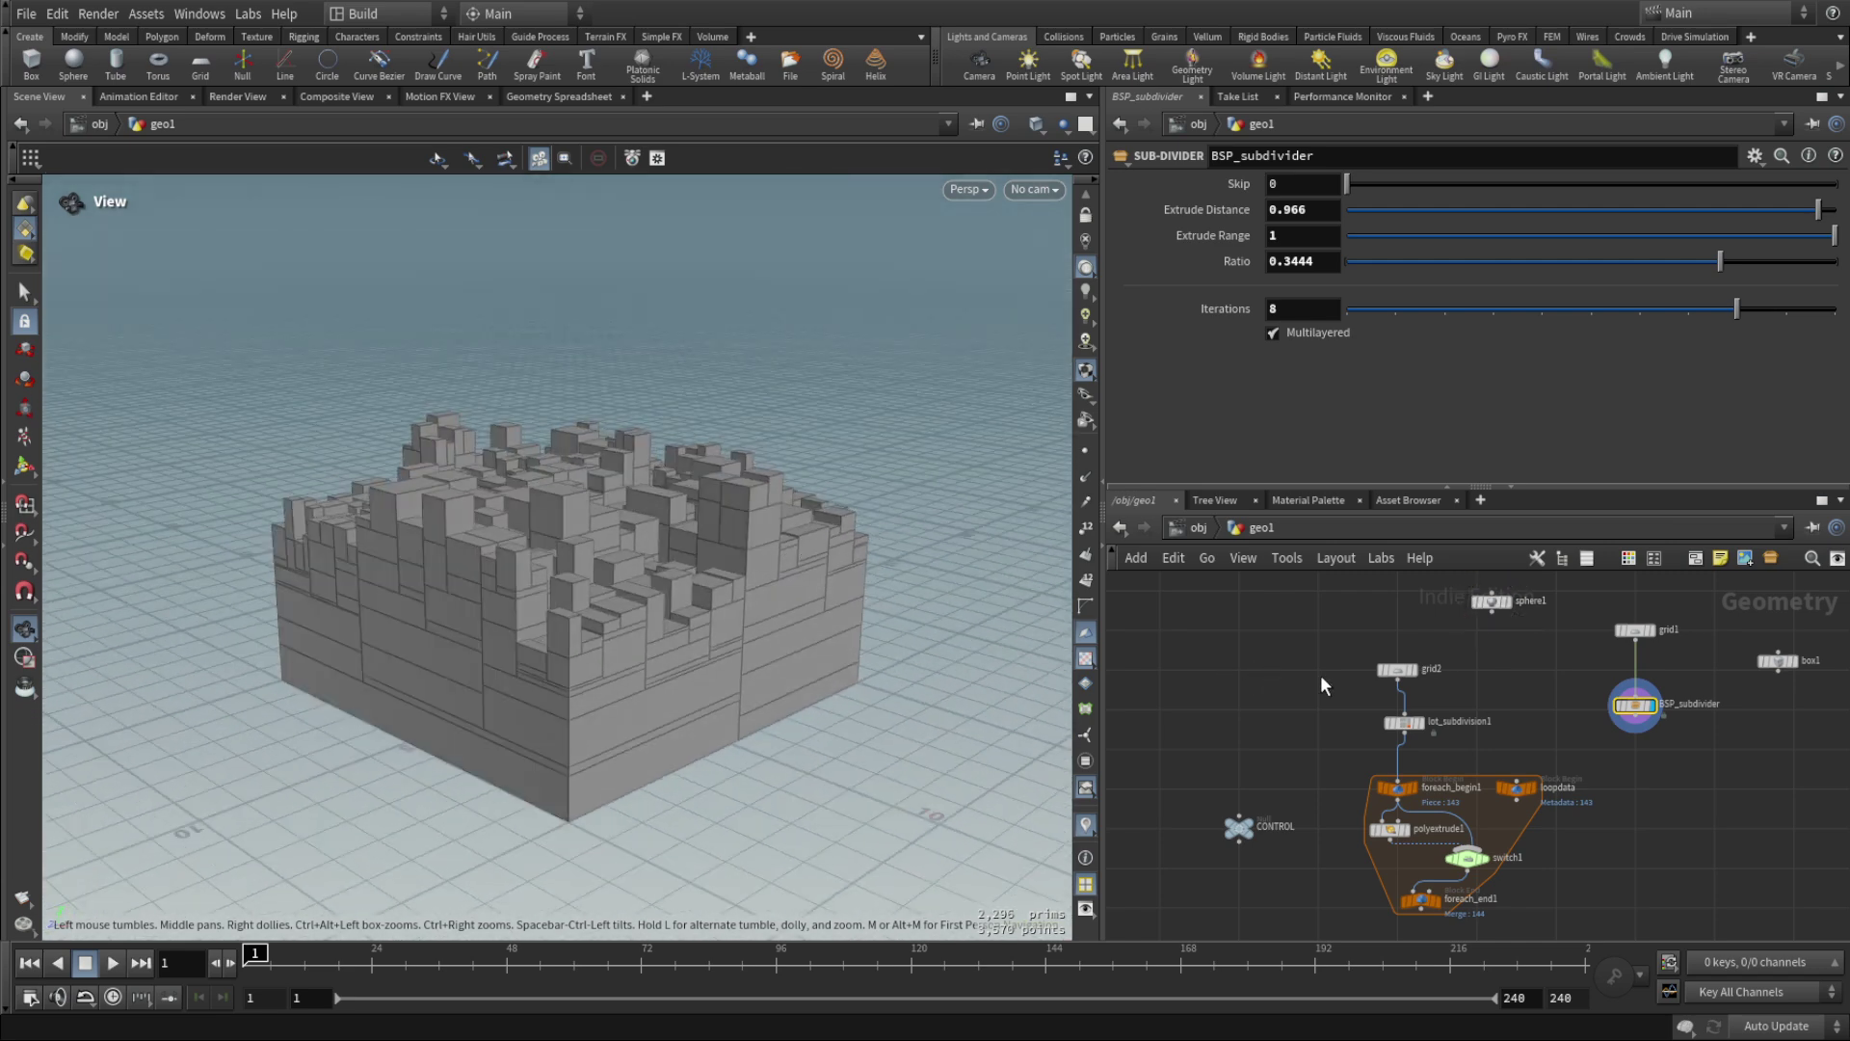
left_click_drag(1032, 631, 578, 586)
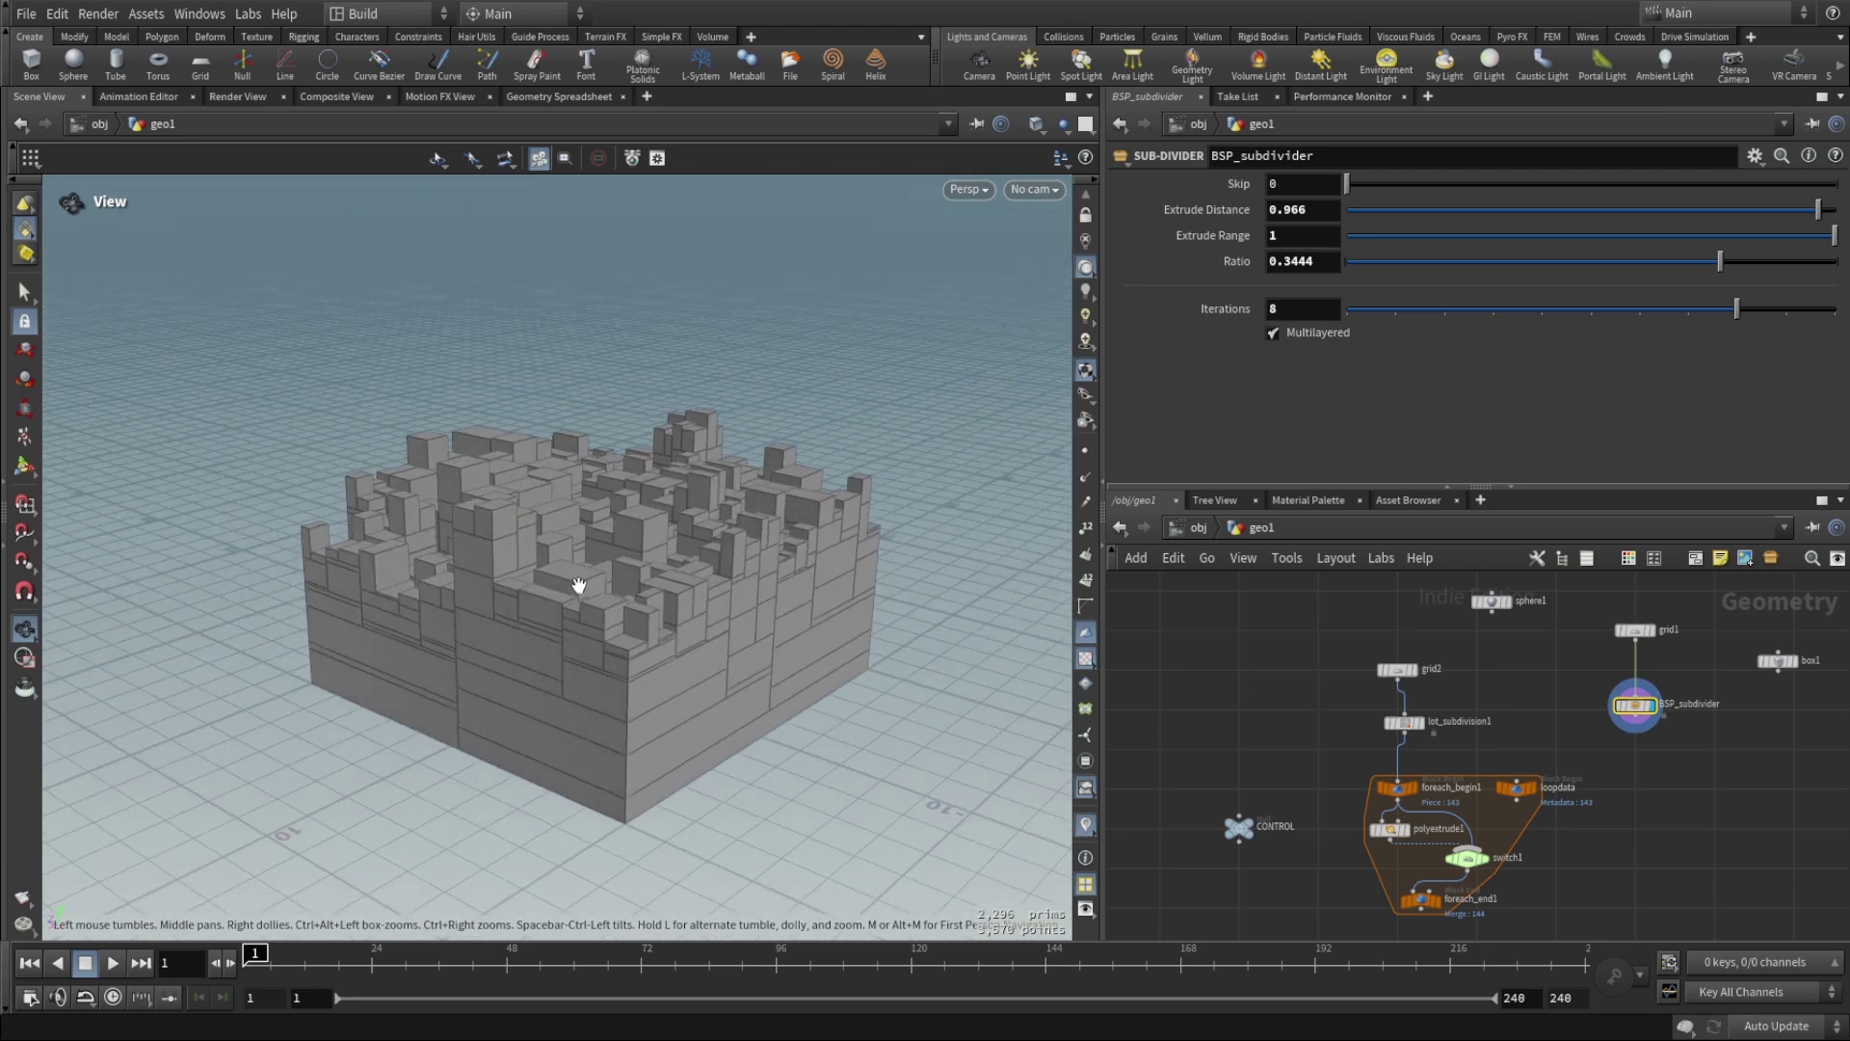
scroll(636, 581, "up", 4)
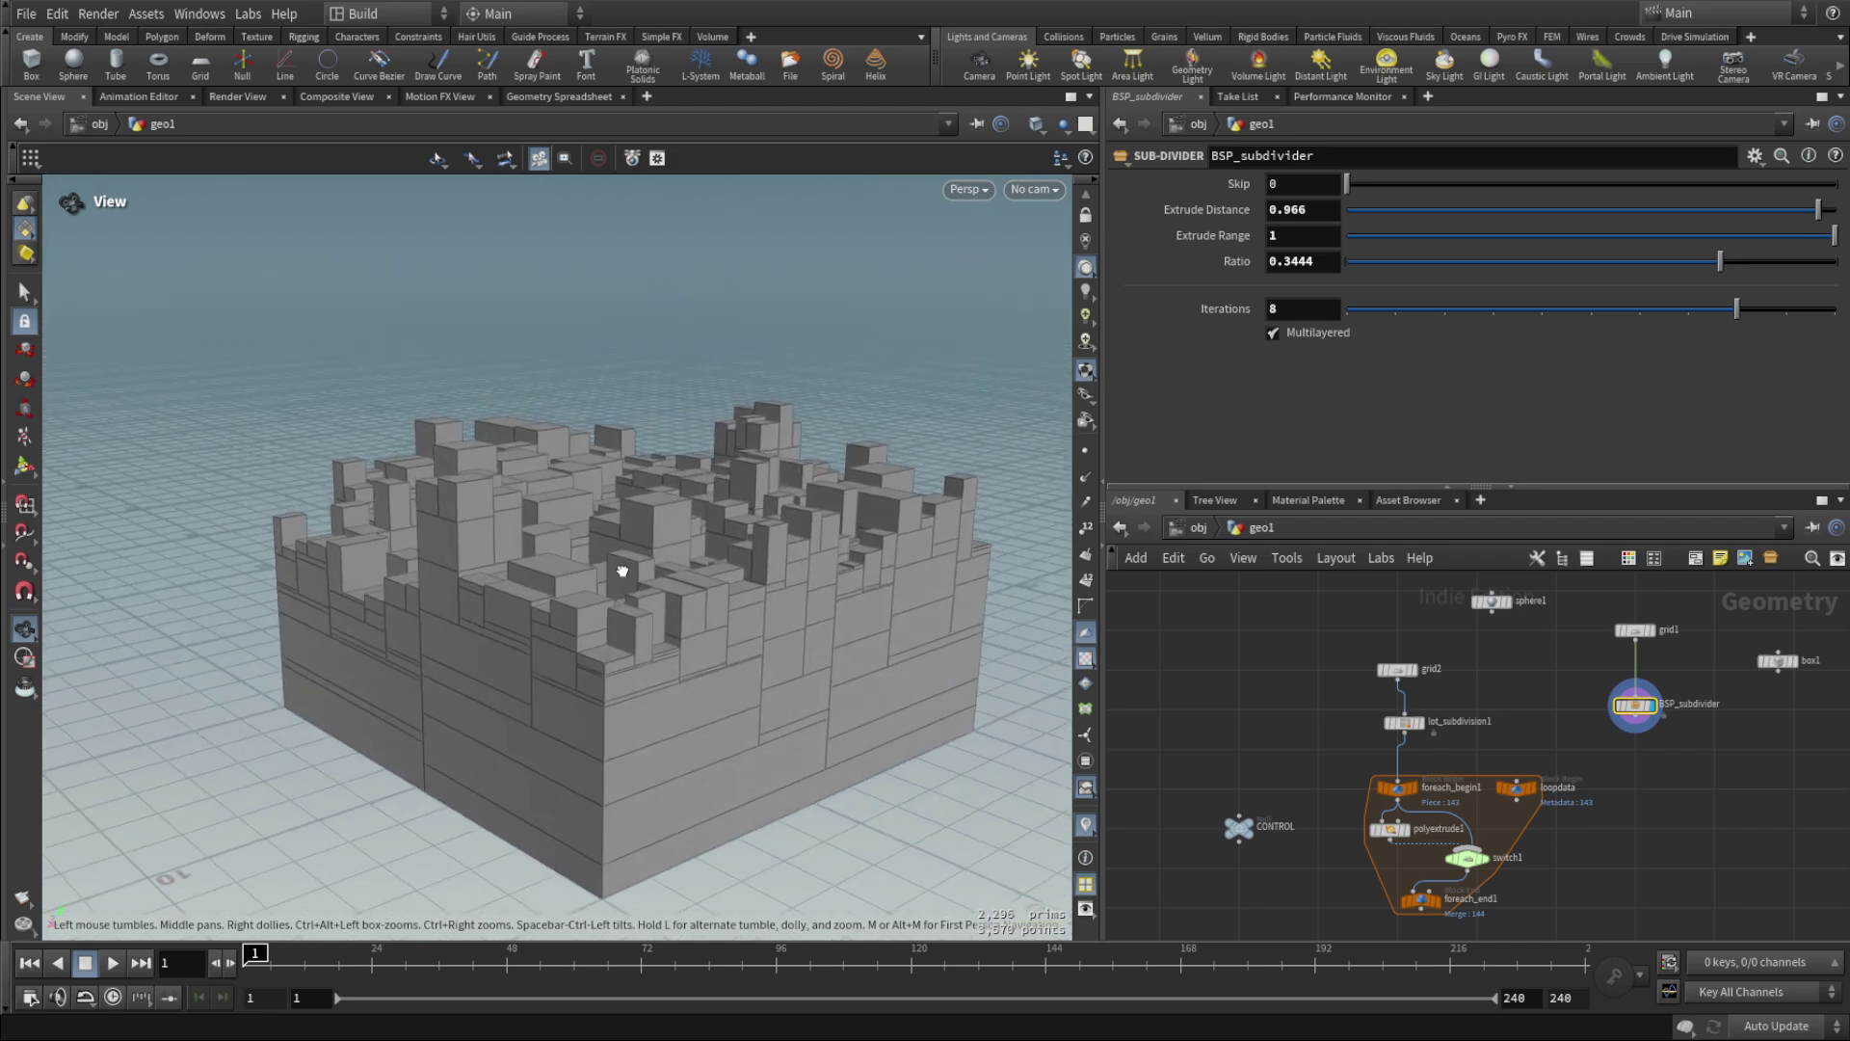
mouse_move(630, 570)
left_mouse_down()
mouse_move(674, 577)
mouse_move(649, 561)
left_mouse_up()
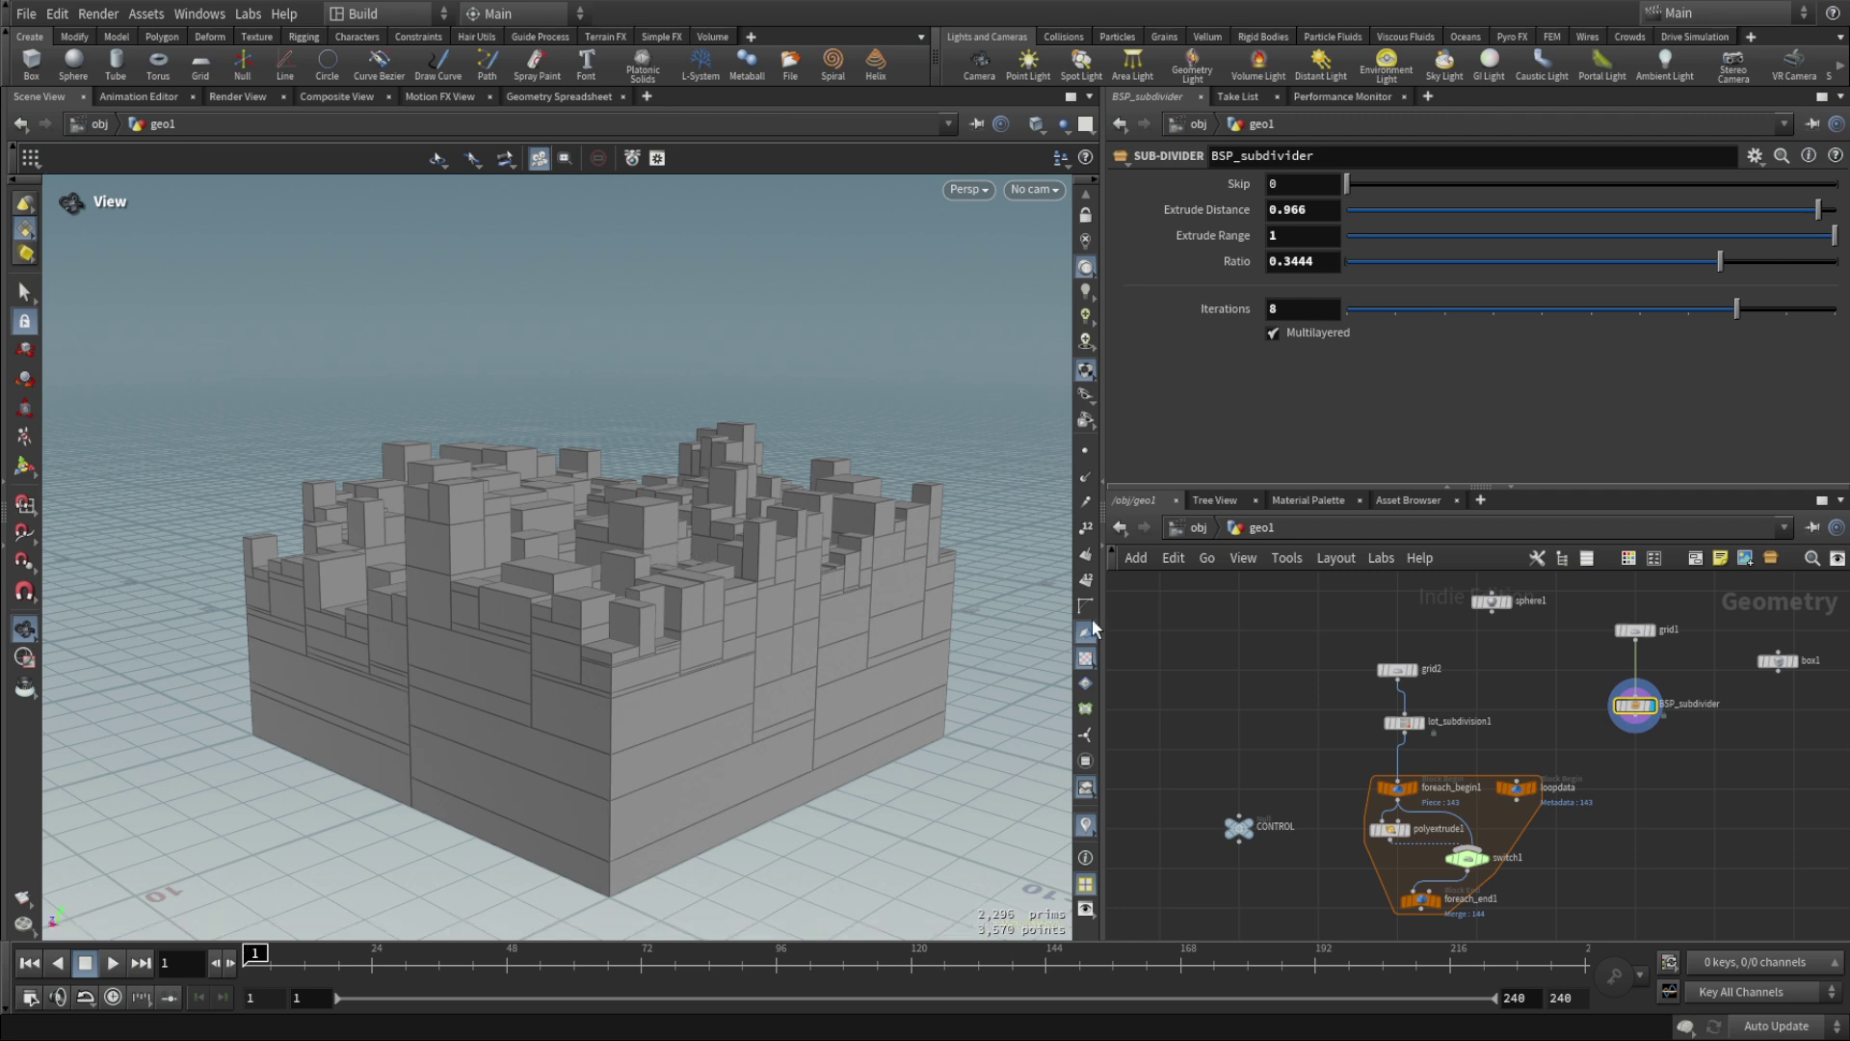
left_click_drag(733, 530, 707, 579)
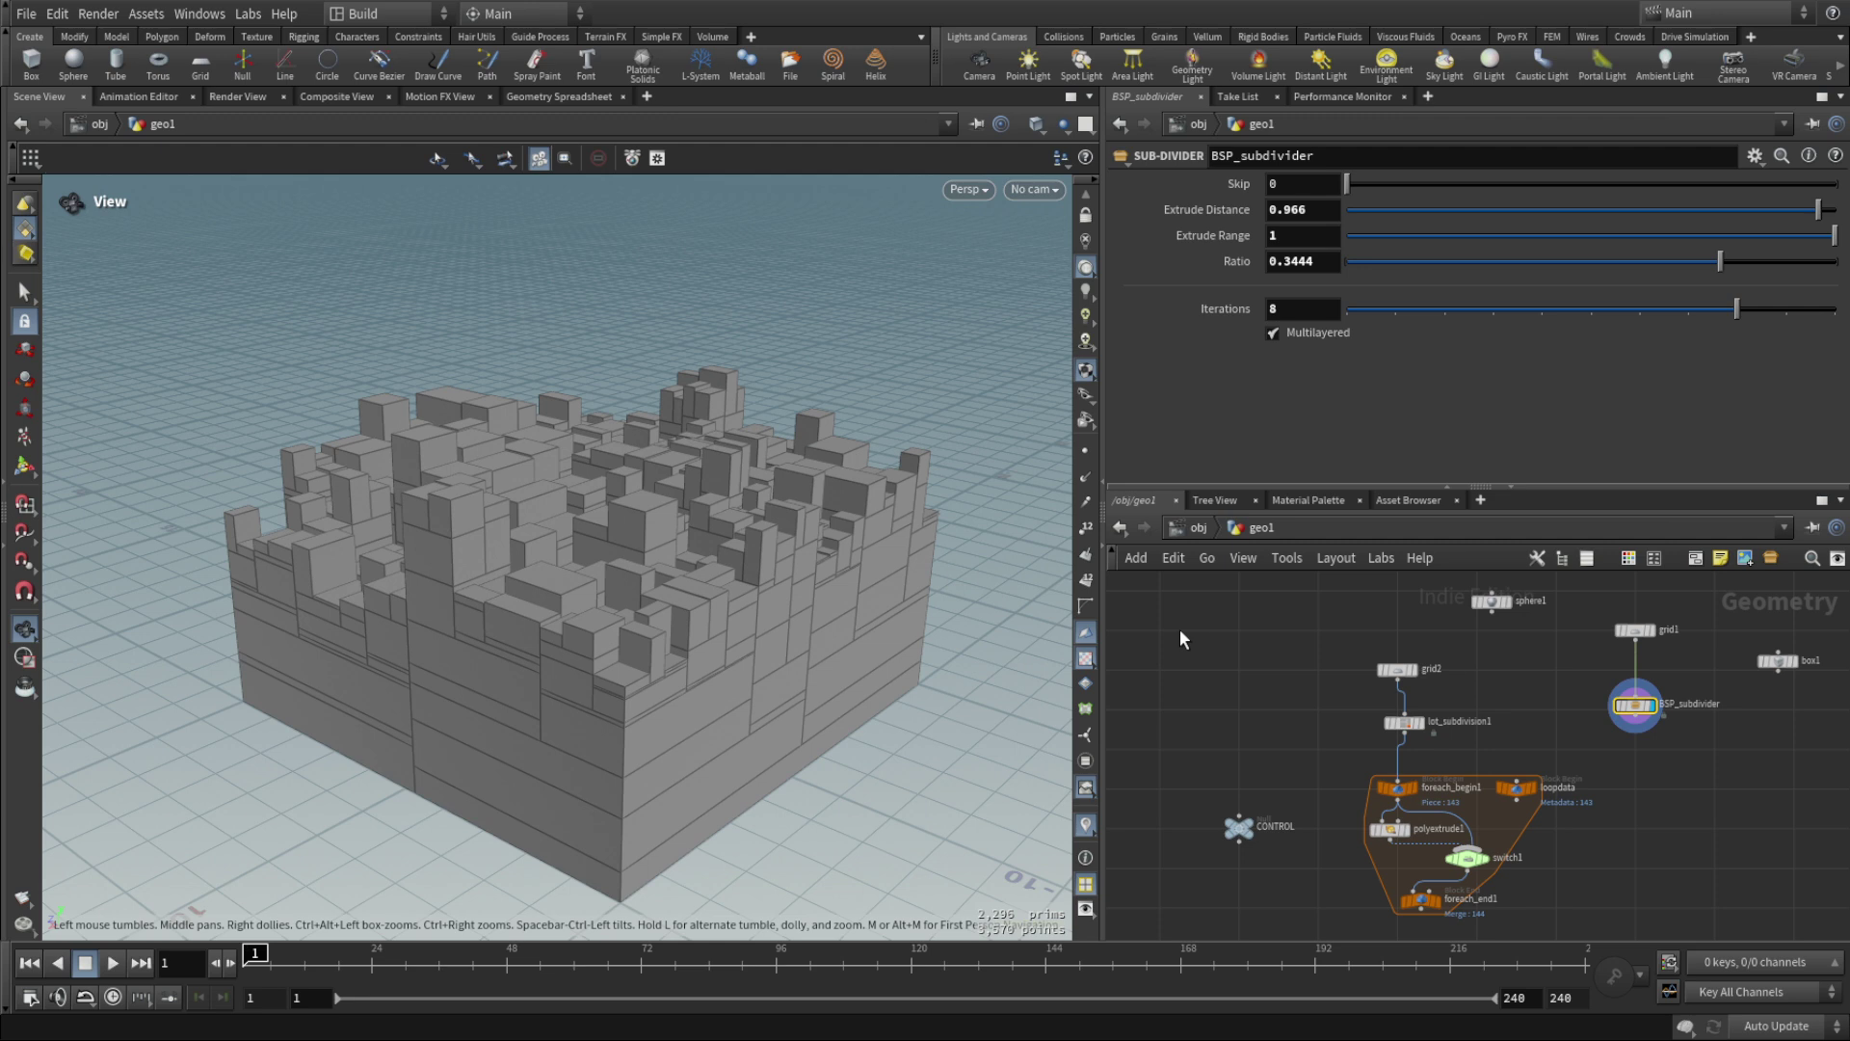
left_click_drag(1104, 617, 1176, 616)
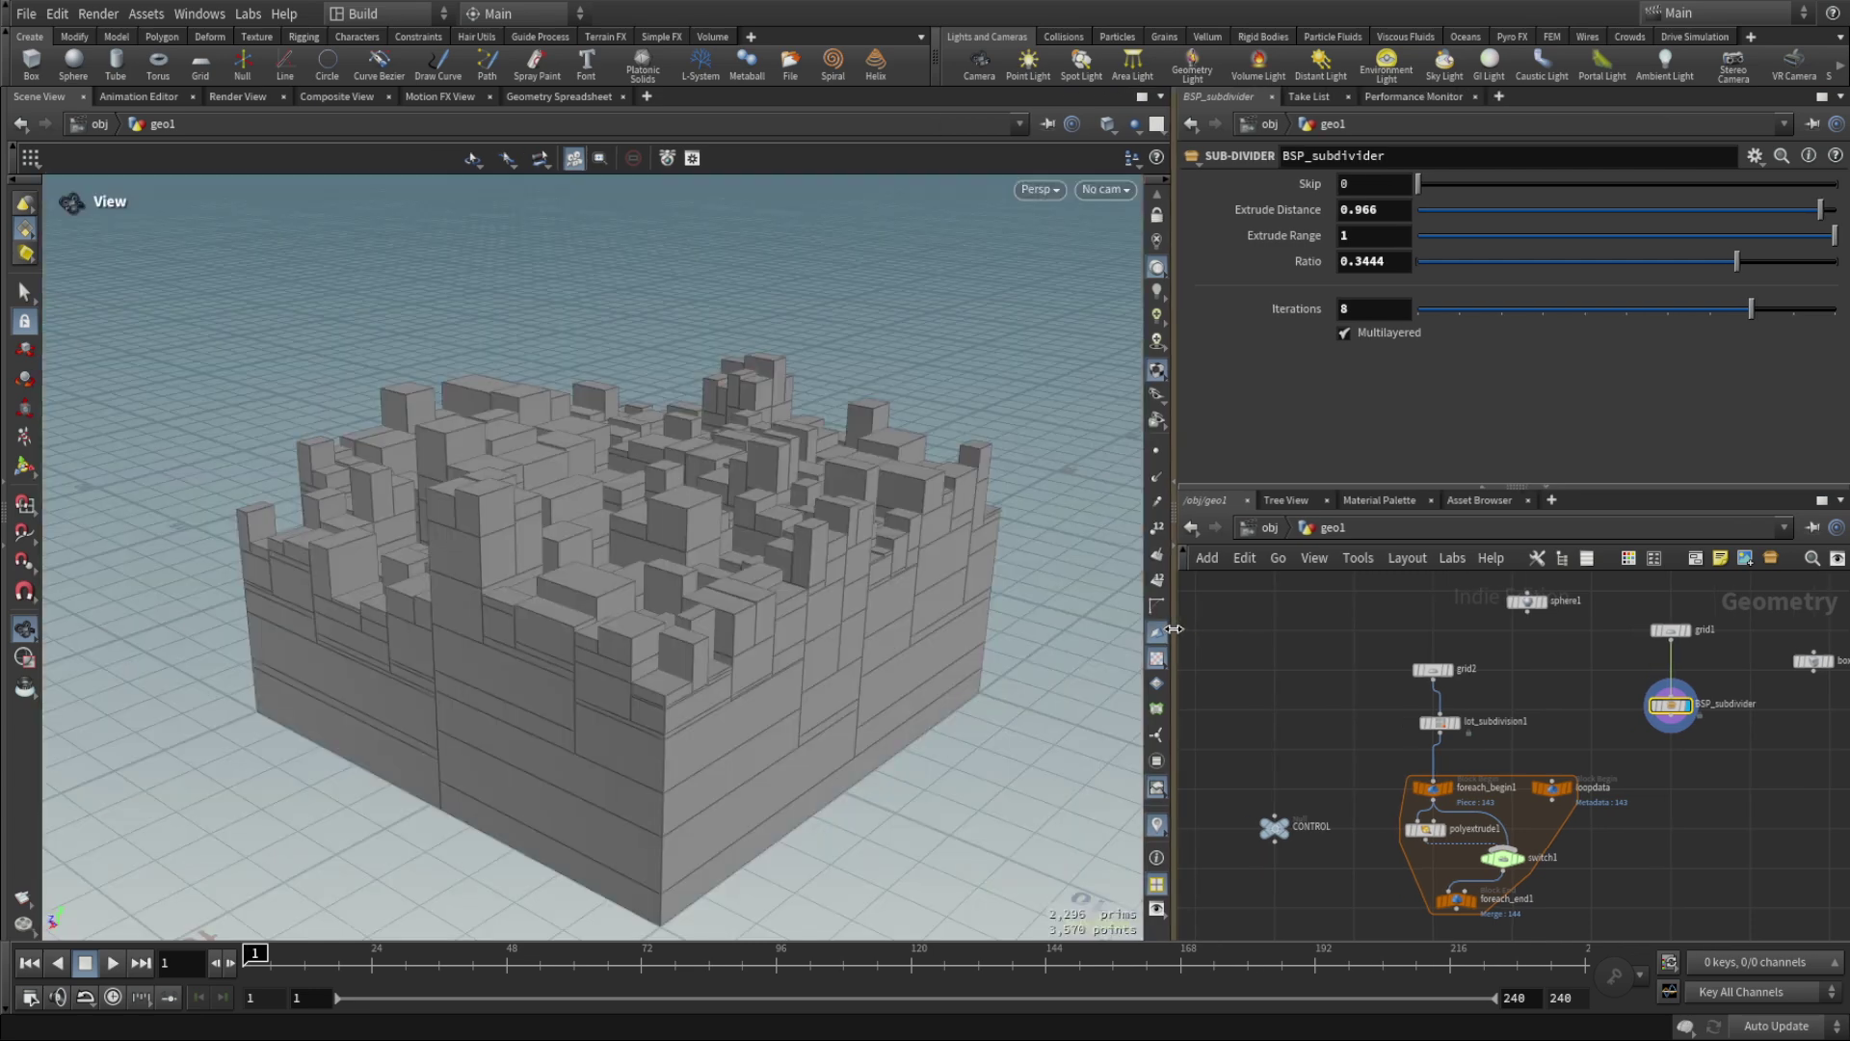
left_click_drag(790, 520, 859, 529)
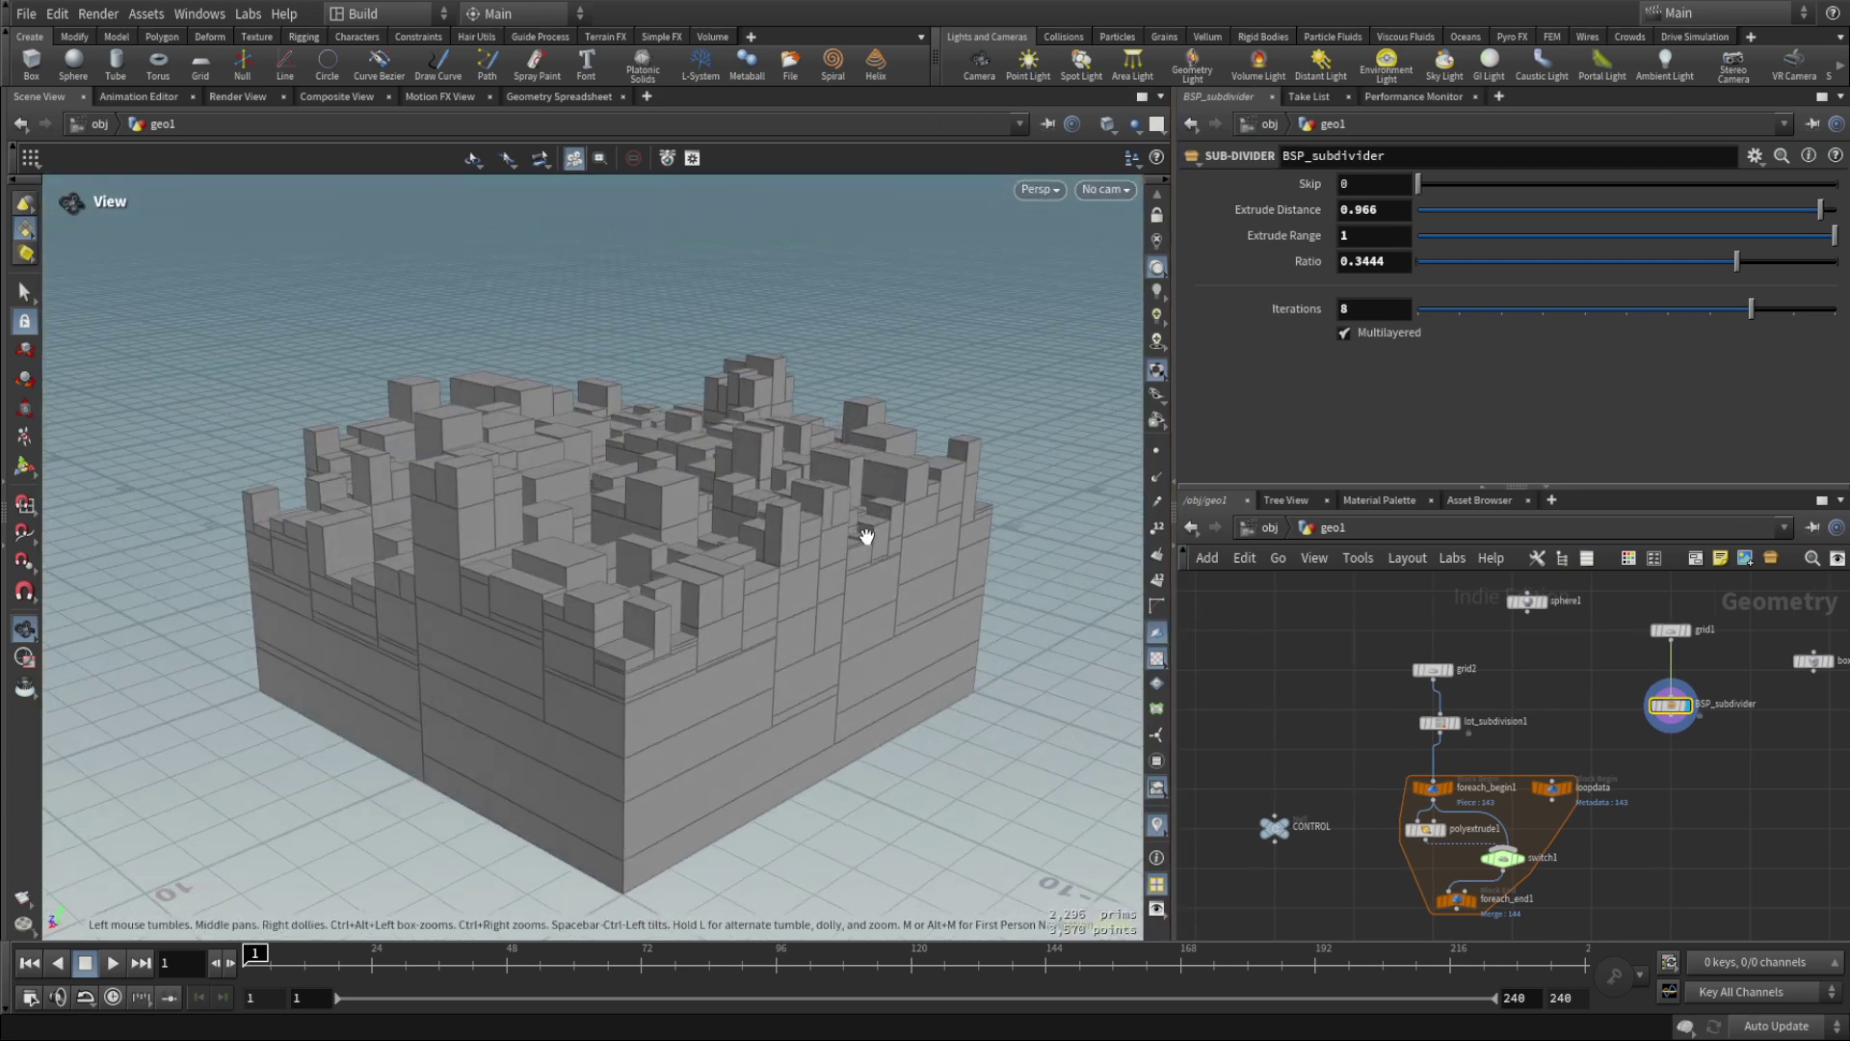
middle_click_drag(868, 529, 864, 564)
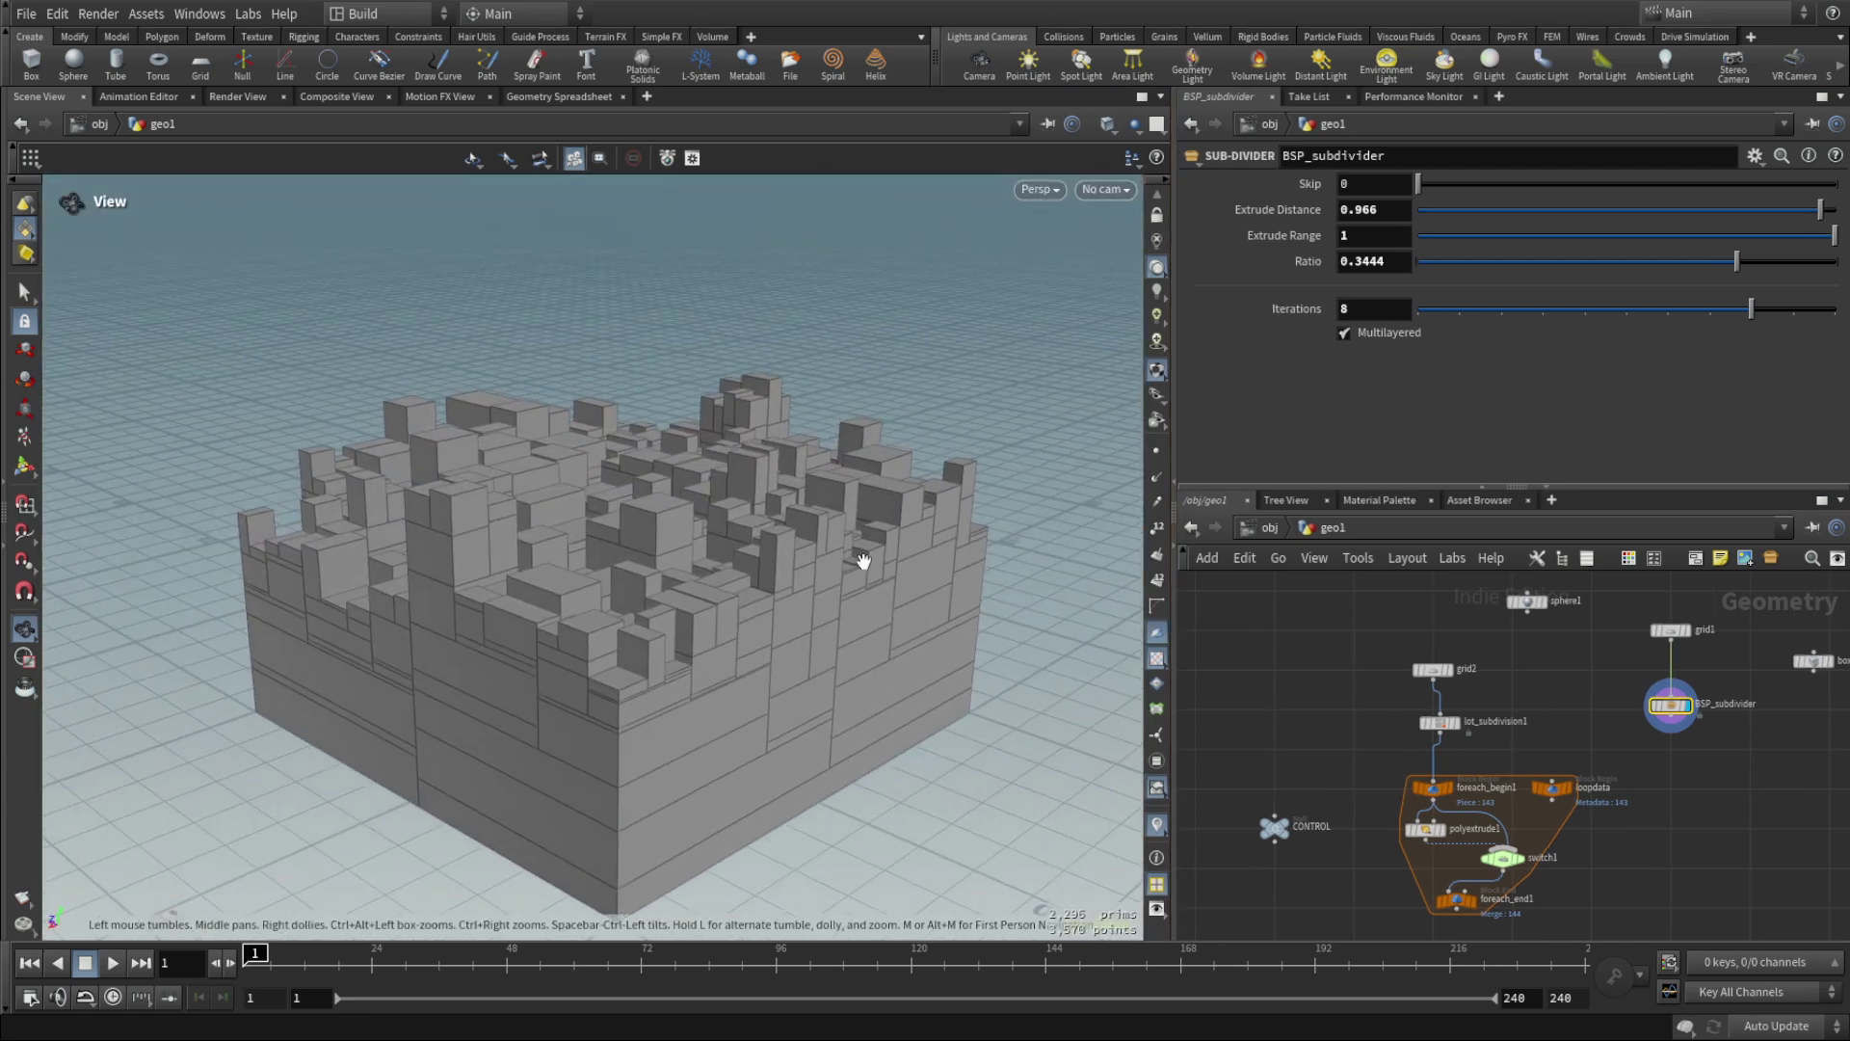
mouse_move(855, 557)
left_mouse_down()
mouse_move(842, 549)
mouse_move(871, 553)
left_mouse_up()
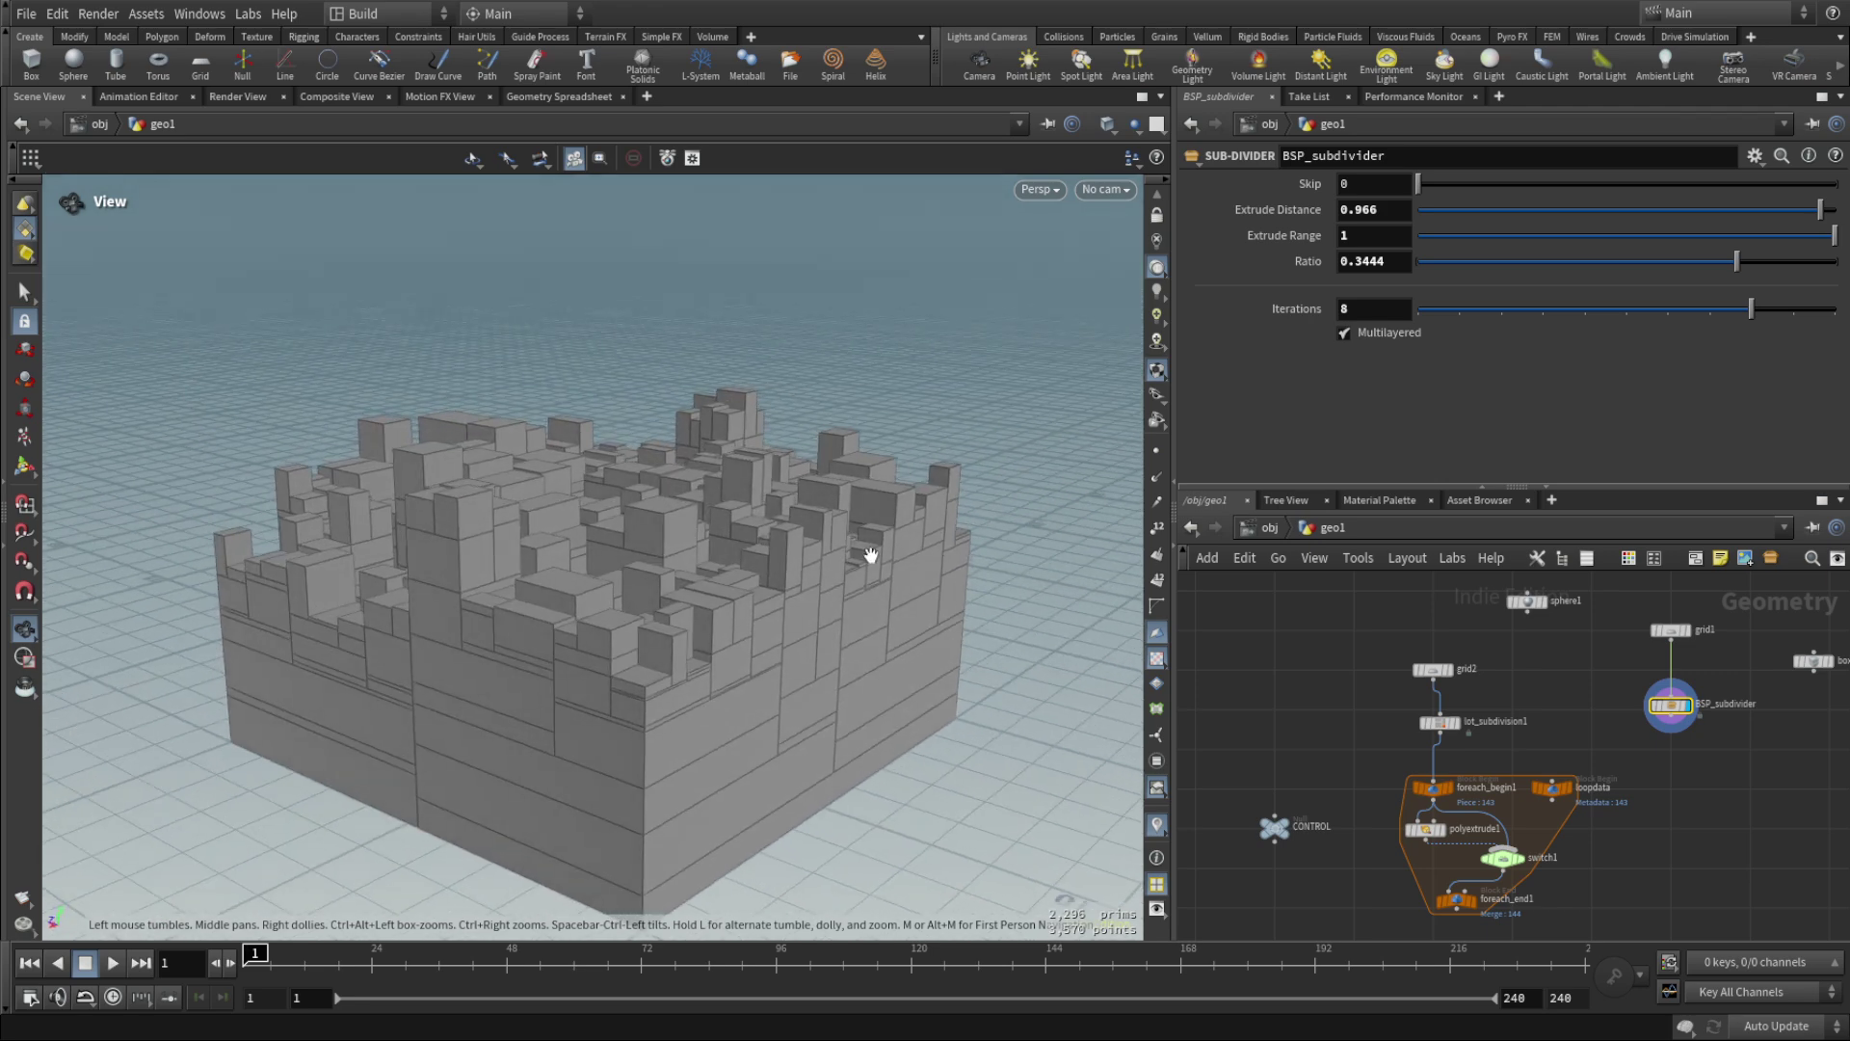
left_click_drag(870, 555, 834, 550)
right_click_drag(834, 549, 900, 524)
left_click_drag(900, 524, 797, 587)
scroll(640, 524, "up", 5)
scroll(574, 539, "down", 5)
left_click_drag(734, 459, 867, 471)
scroll(712, 470, "up", 3)
scroll(711, 470, "down", 3)
left_click_drag(711, 470, 827, 495)
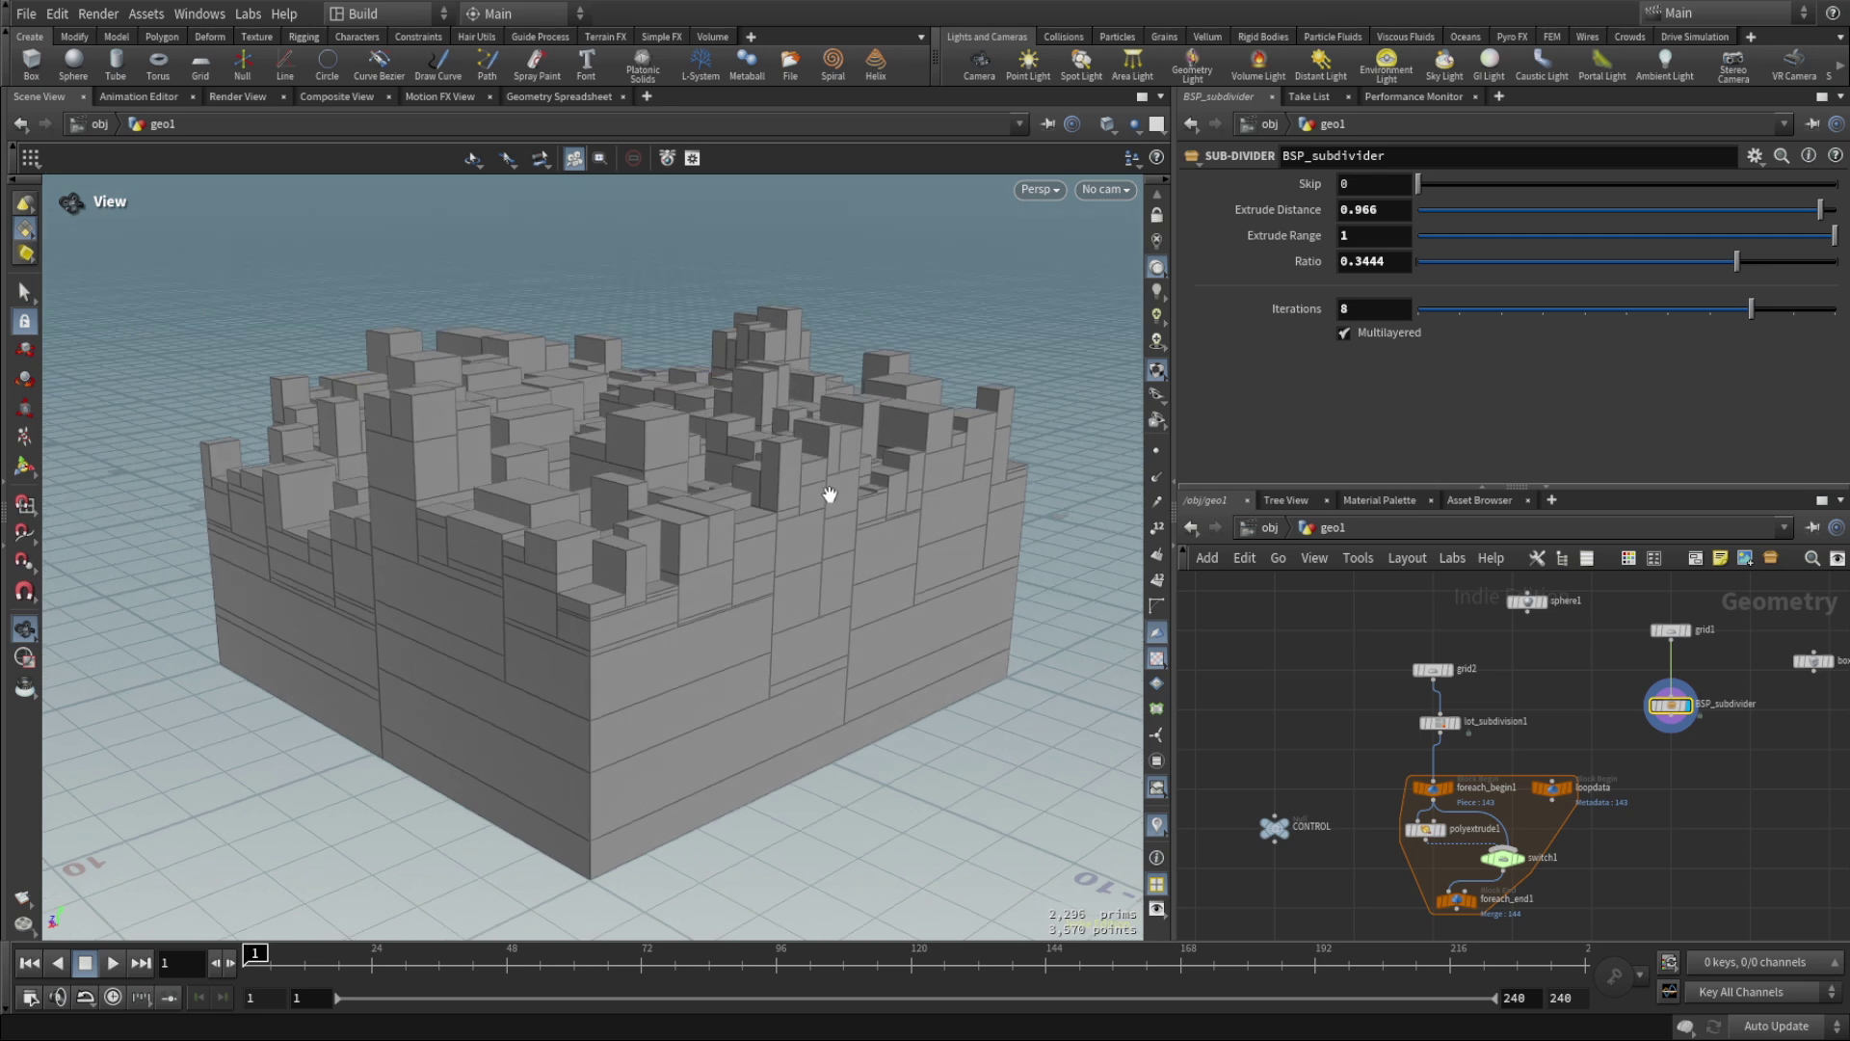